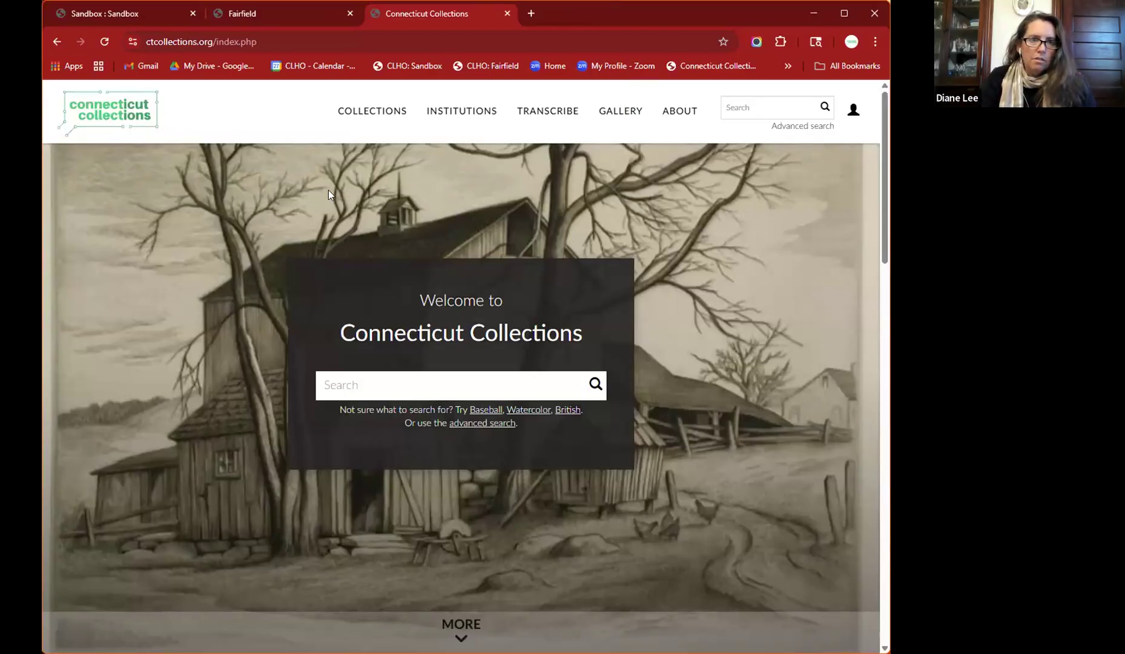
- Switch to the Fairfield tab and log in to its CollectiveAccess catalogue
left_click(268, 15)
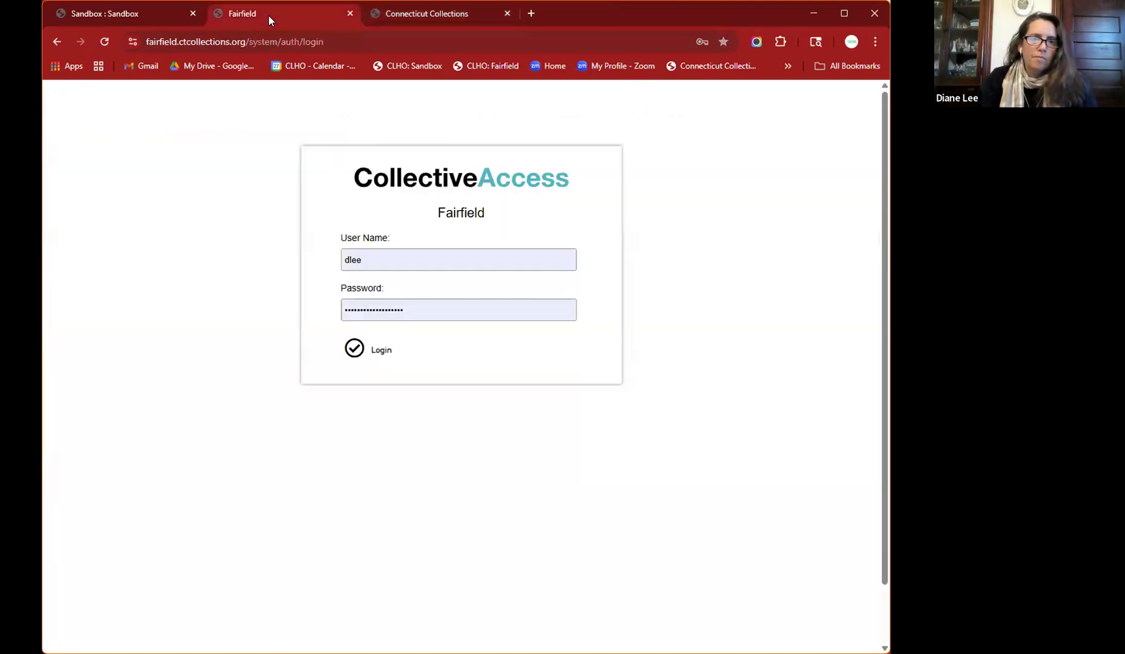
left_click(356, 350)
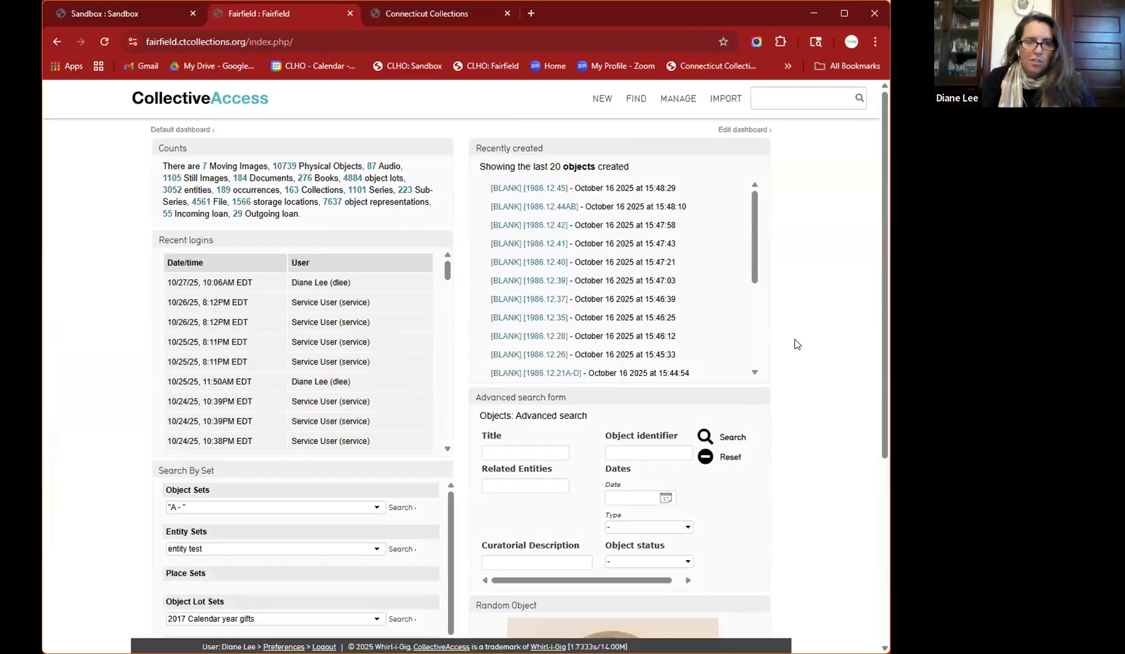
scroll(796, 343, "down", 1)
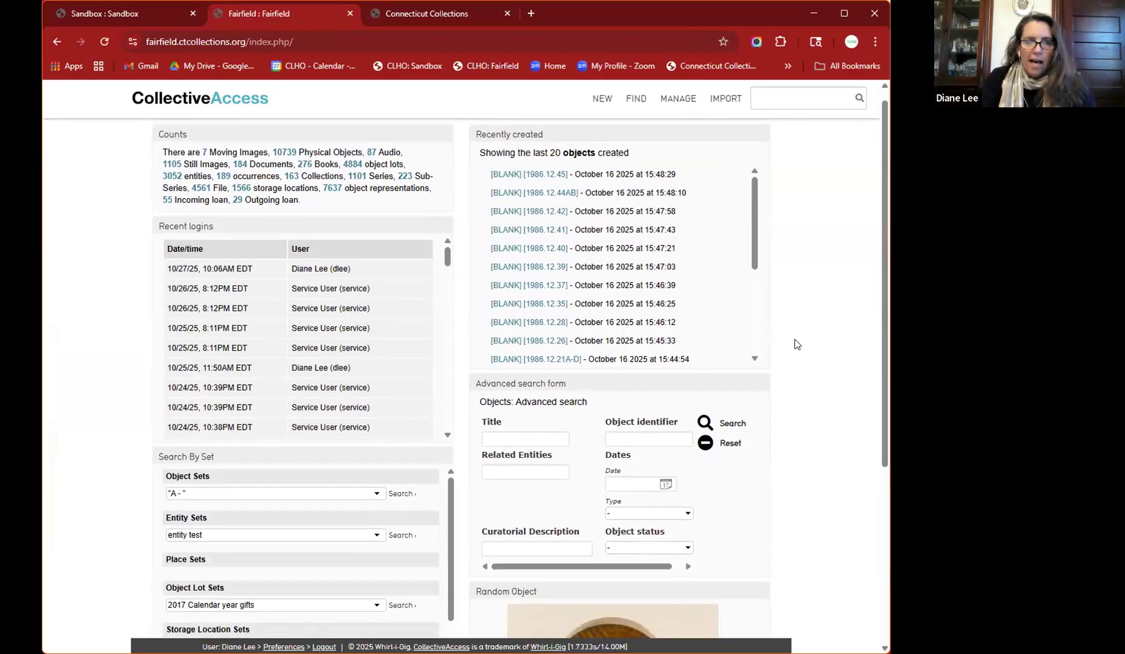
scroll(797, 344, "down", 4)
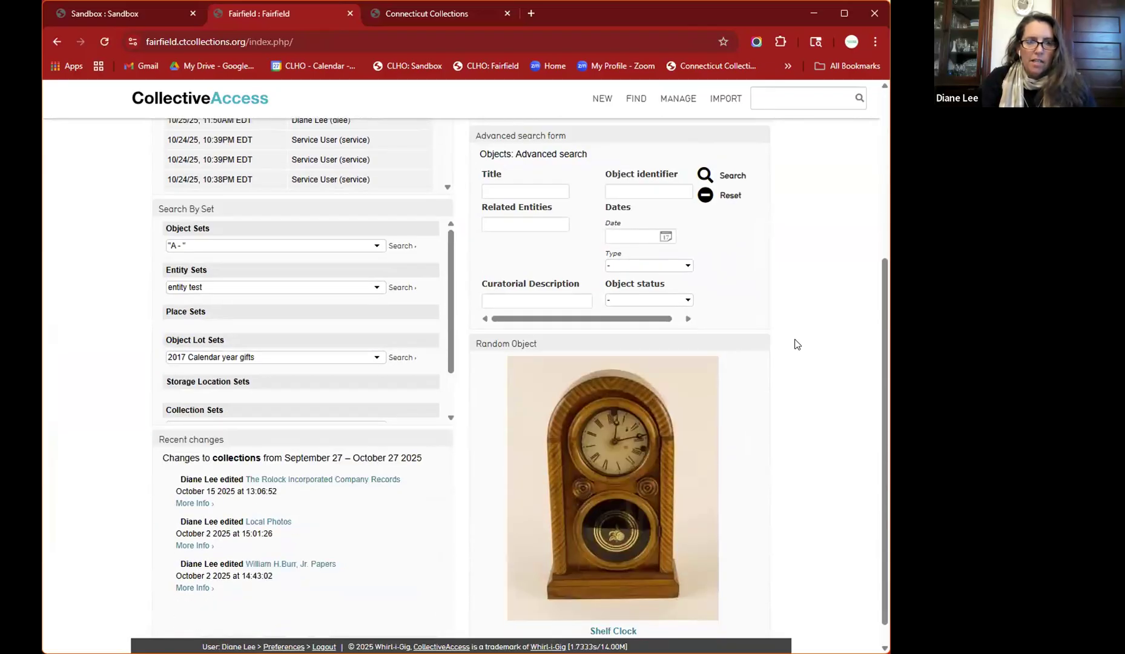
scroll(823, 357, "down", 1)
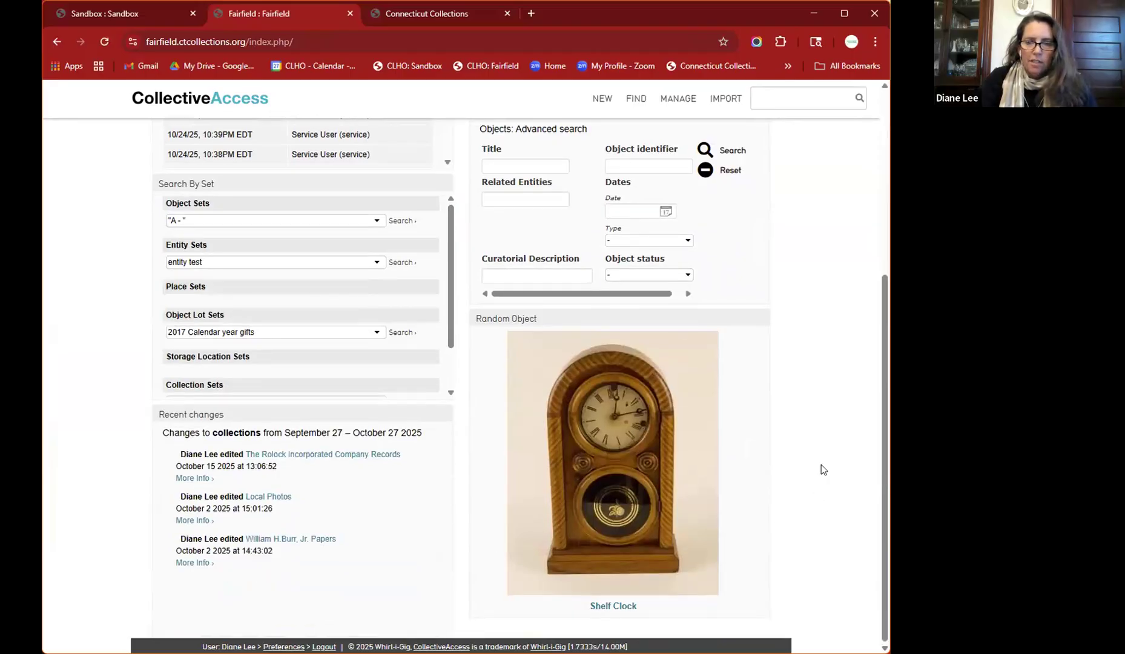
scroll(816, 439, "up", 1)
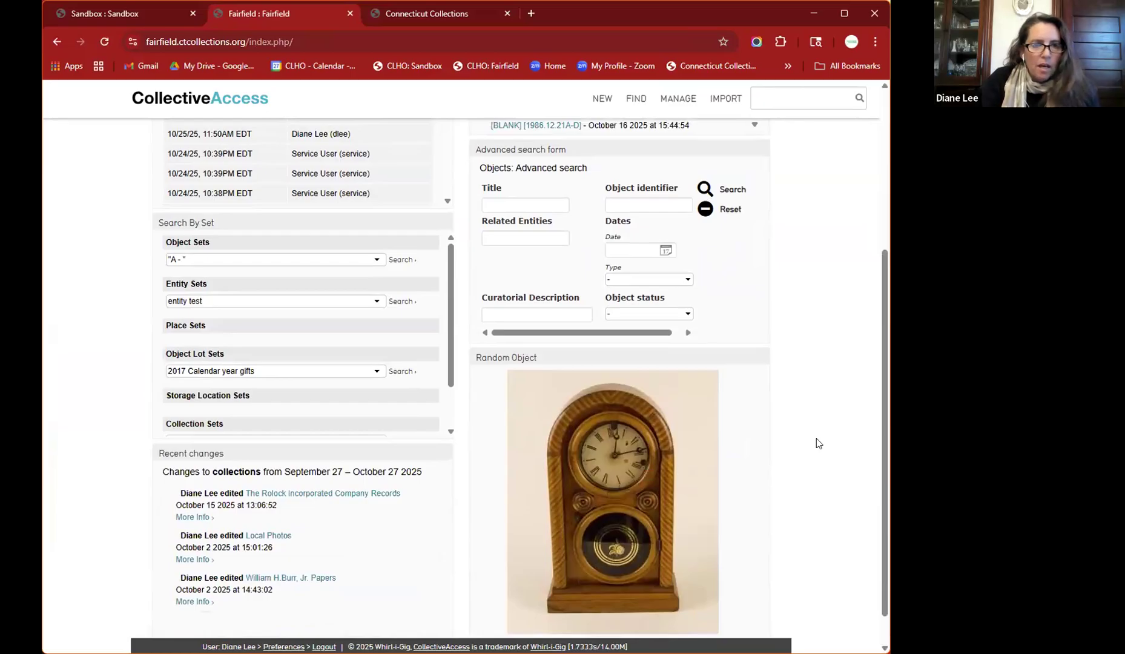
scroll(818, 442, "up", 3)
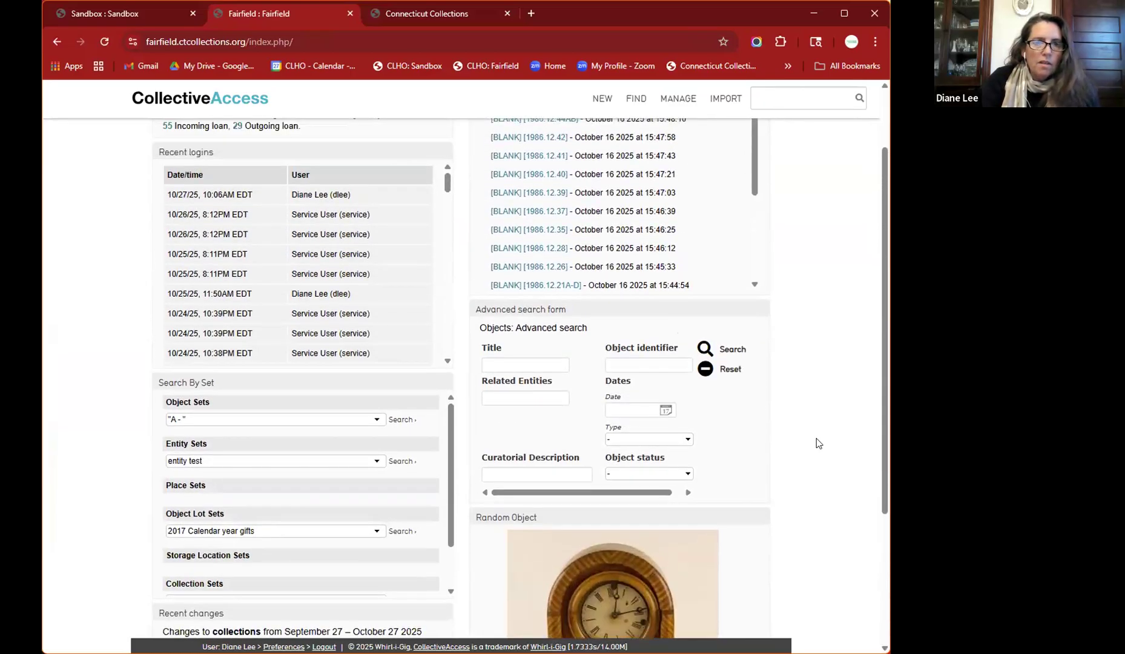
scroll(817, 443, "up", 2)
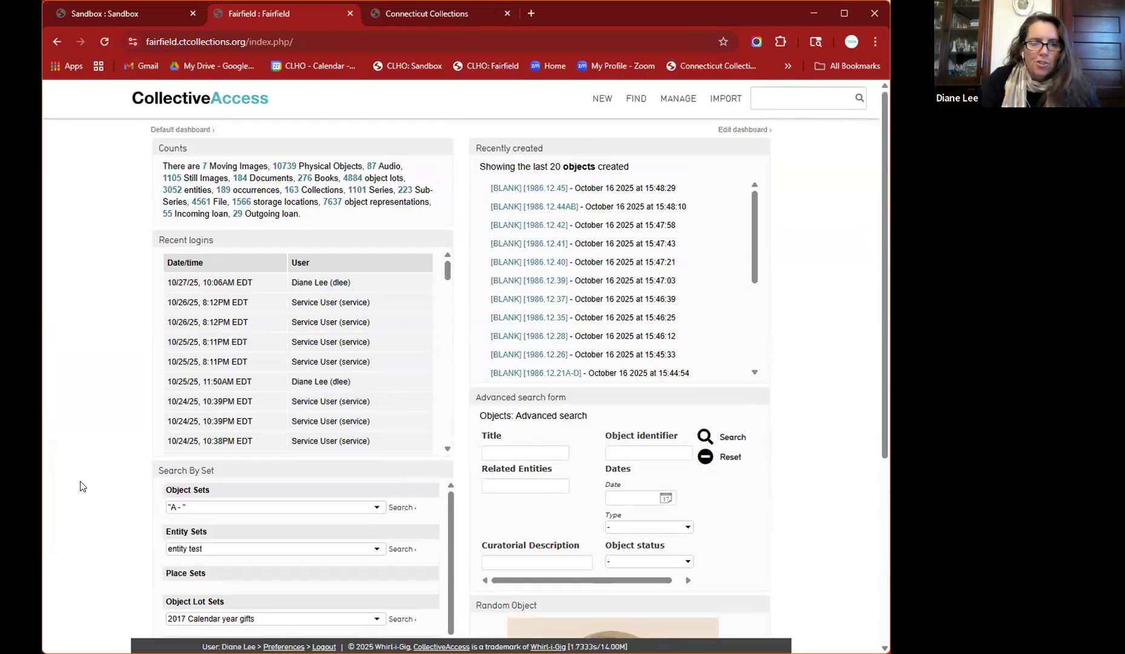
scroll(82, 486, "down", 2)
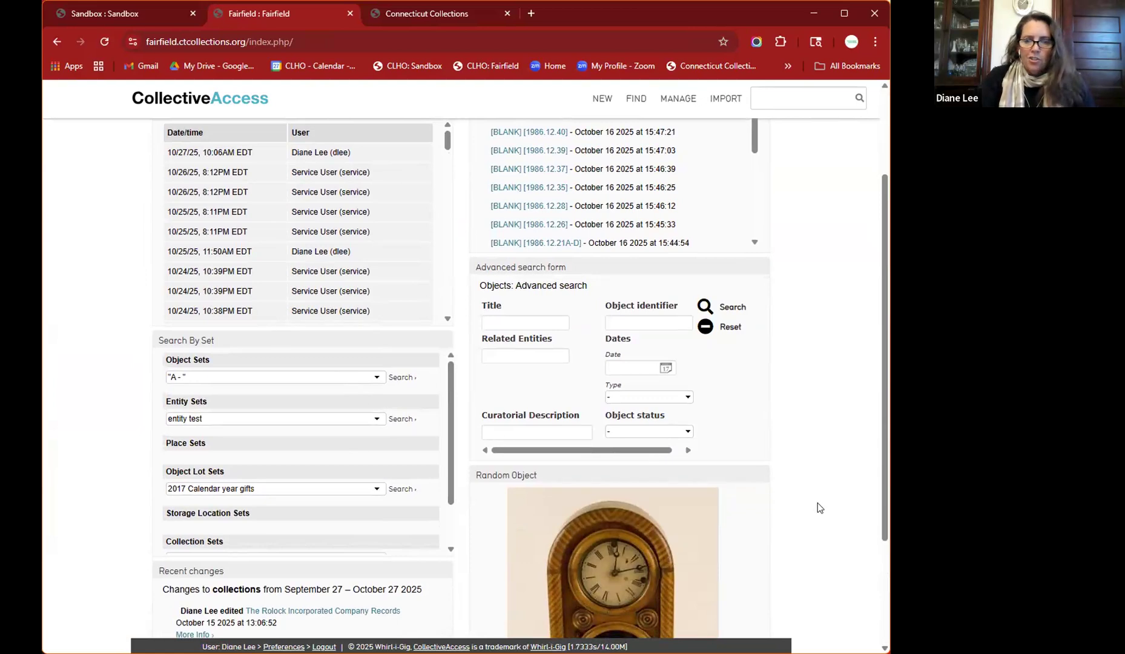
scroll(818, 503, "down", 3)
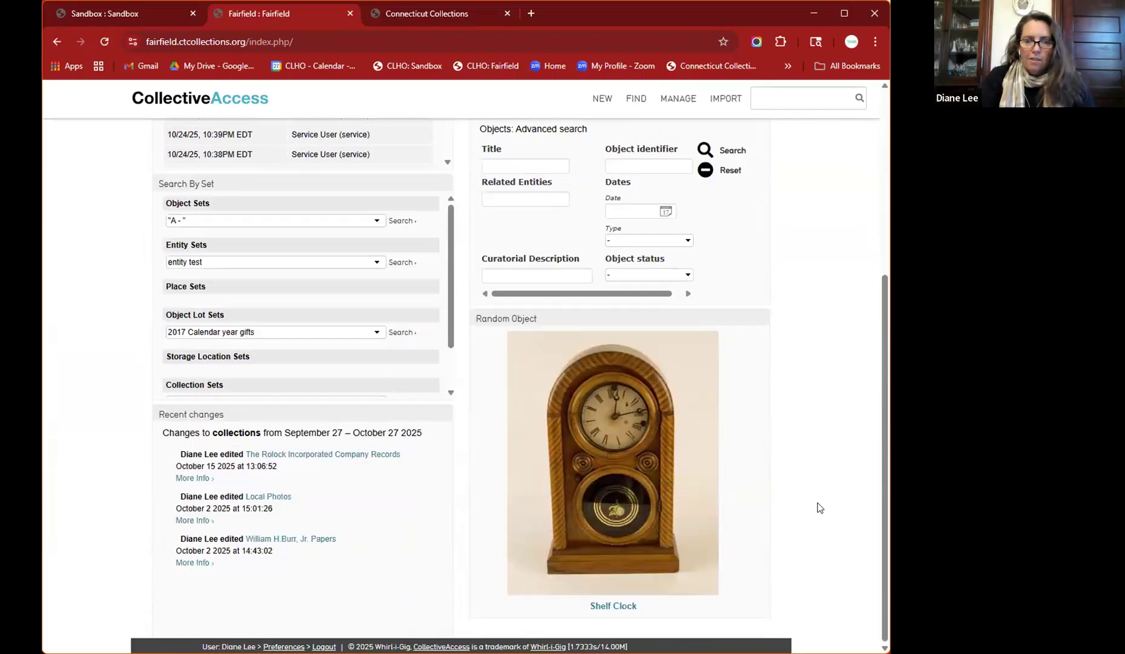
- Open the Shelf Clock record, then run a wildcard quick search for '*'
left_click(606, 606)
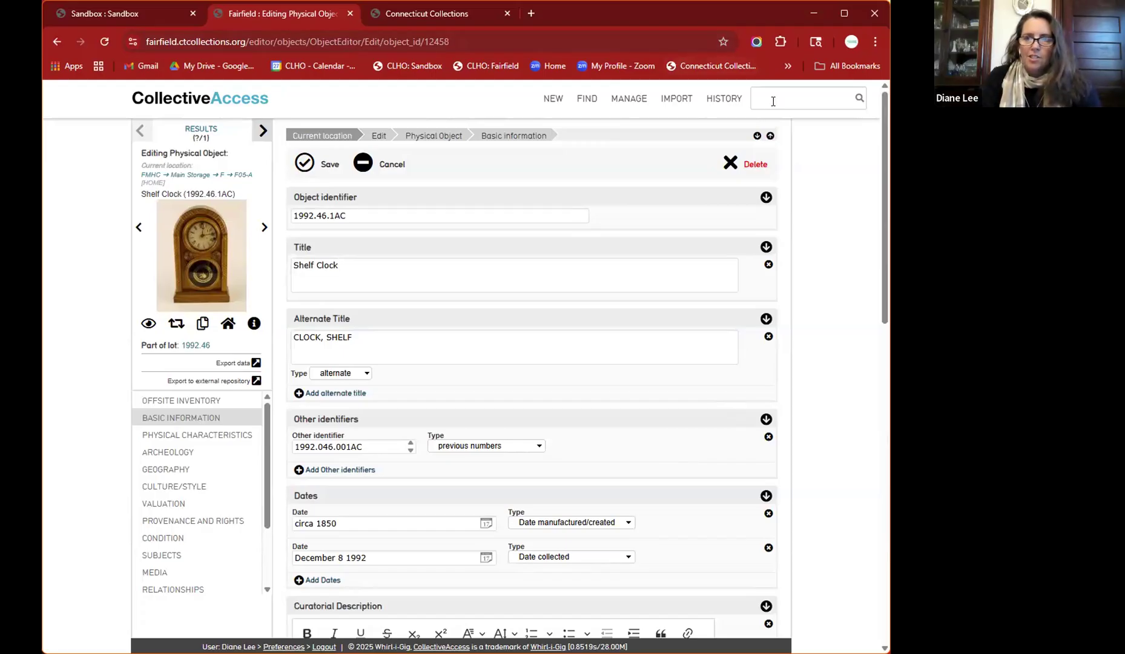
type("*")
key("Return")
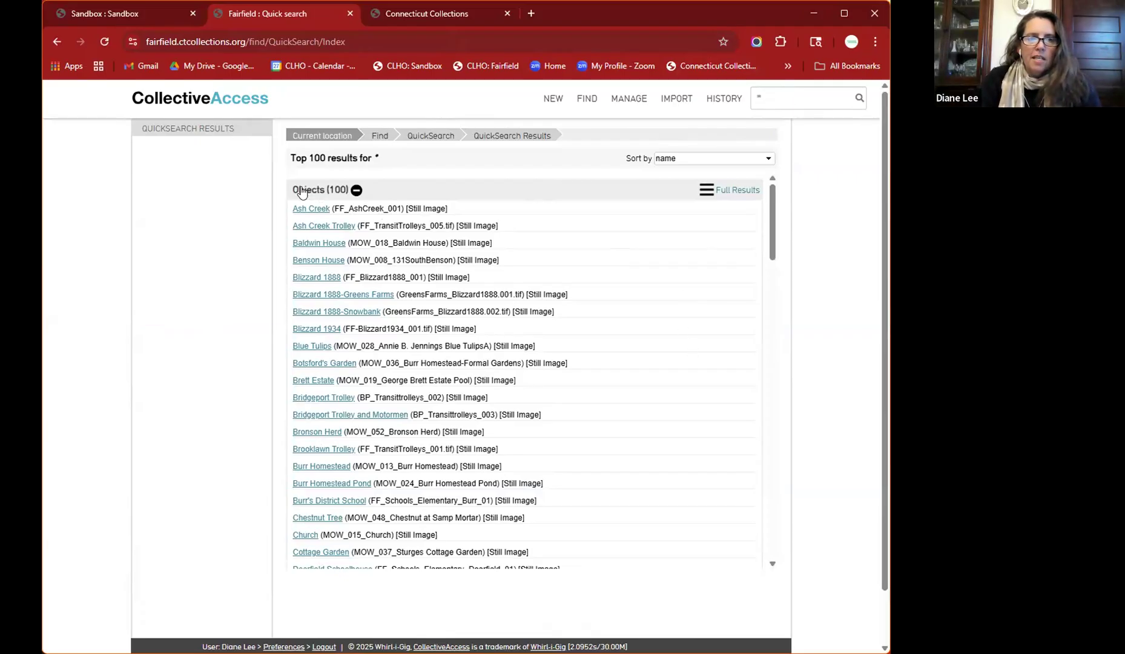
- Collapse the Objects section and open its Full Results of 12398 objects
left_click(357, 190)
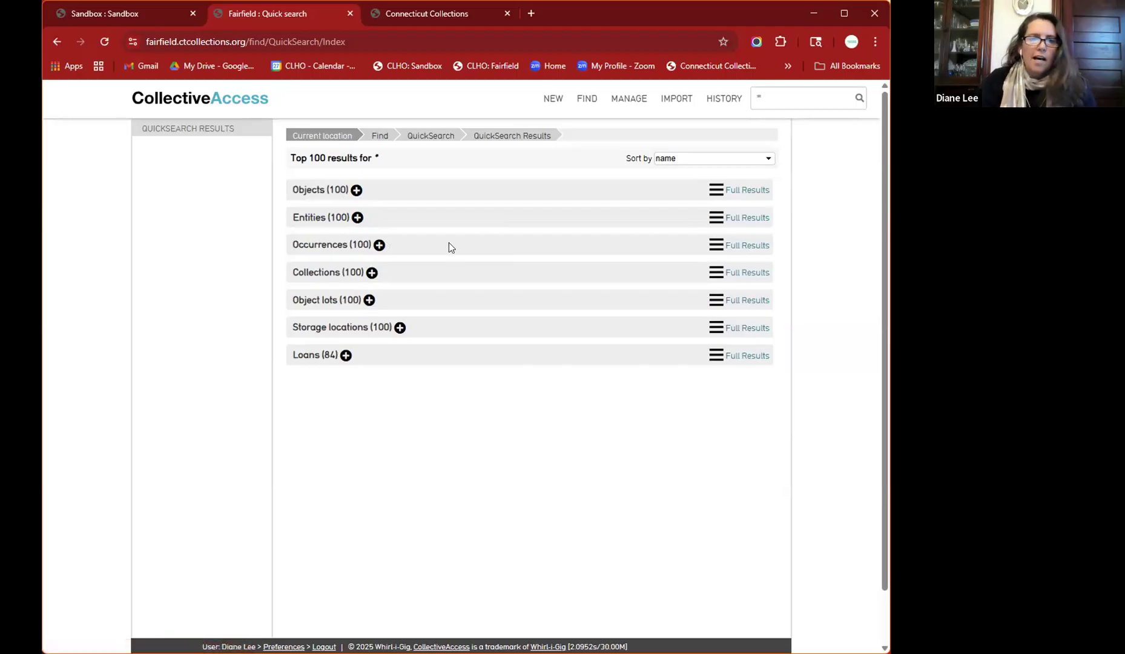
left_click(717, 190)
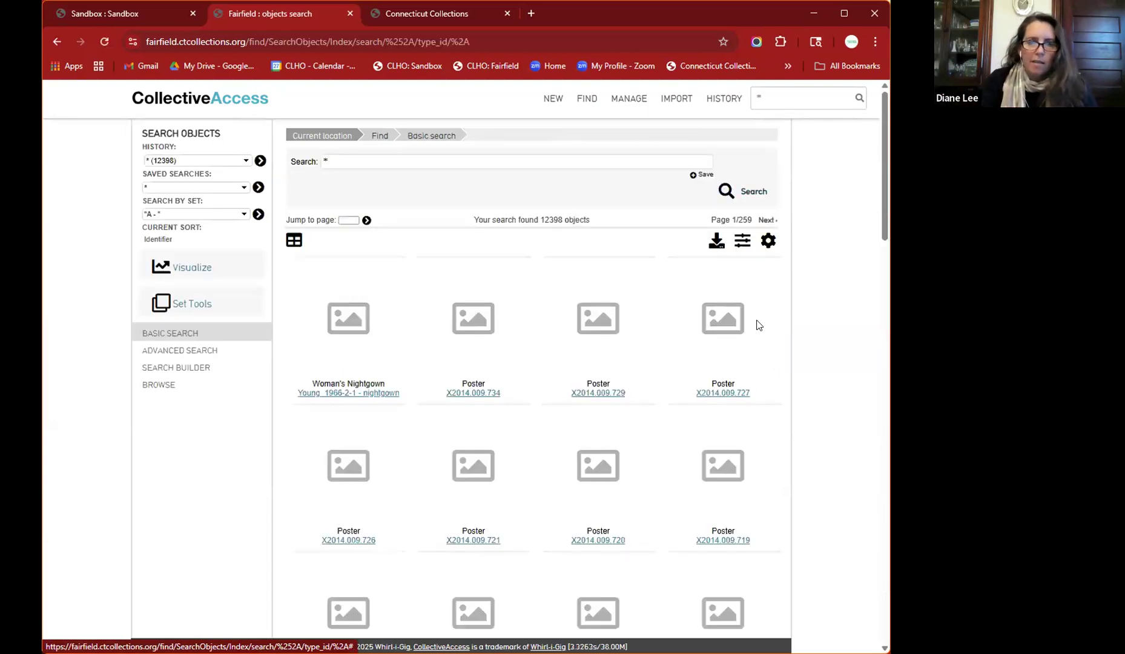
- Set the object results Display Options layout to list
left_click(768, 241)
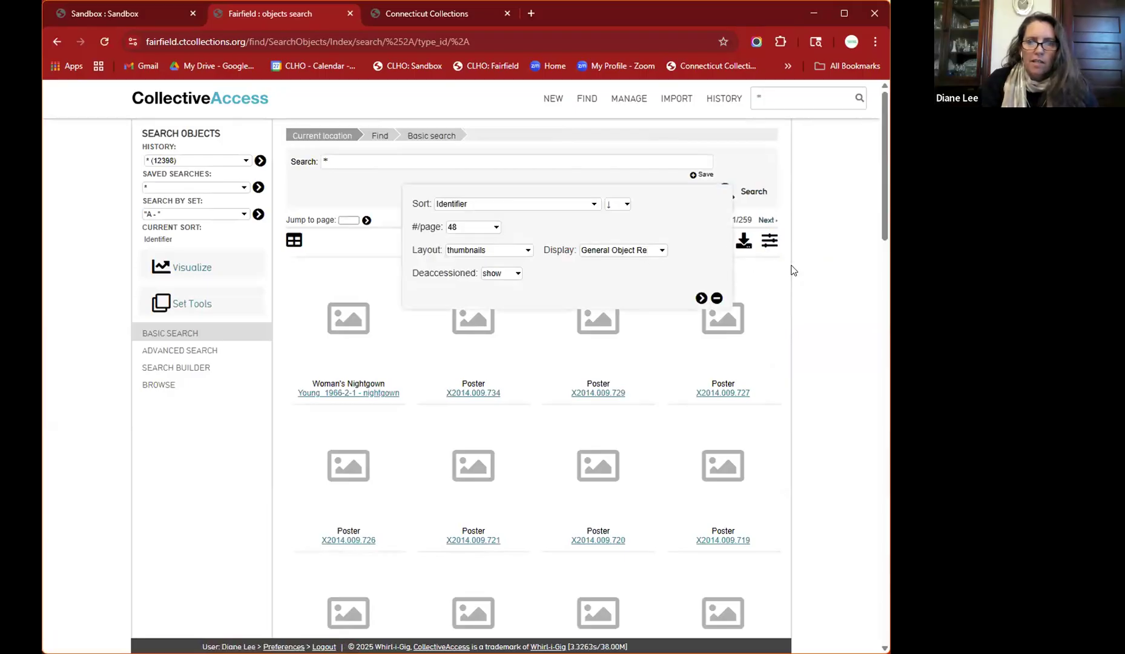
left_click(716, 298)
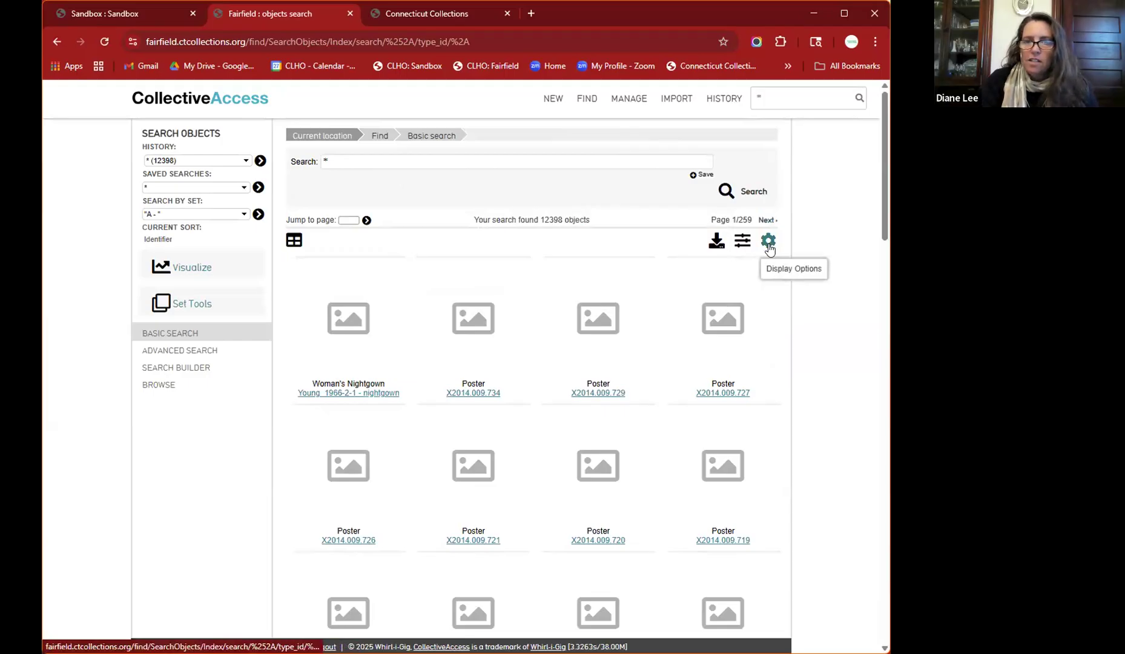
left_click(769, 243)
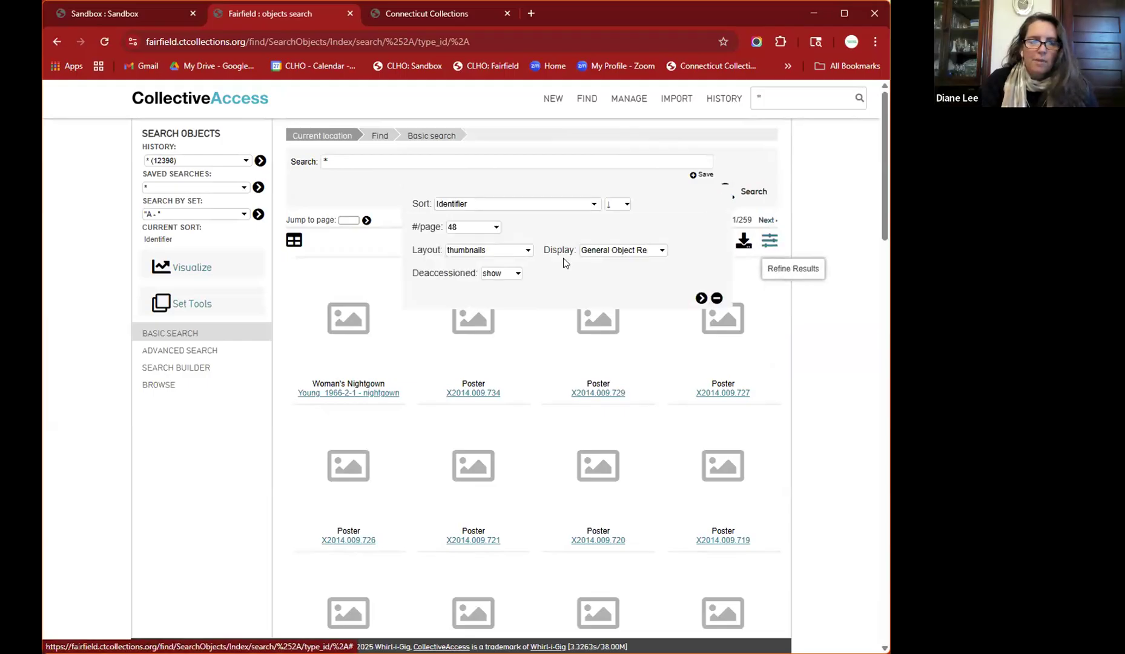
left_click(478, 250)
left_click(471, 266)
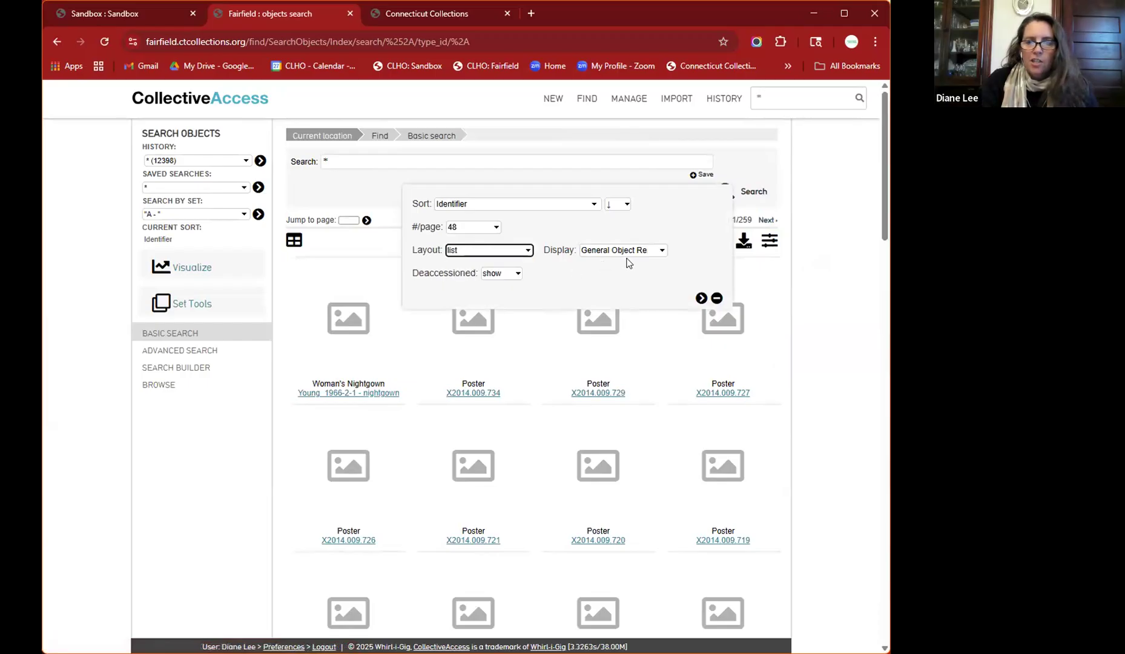
left_click(701, 298)
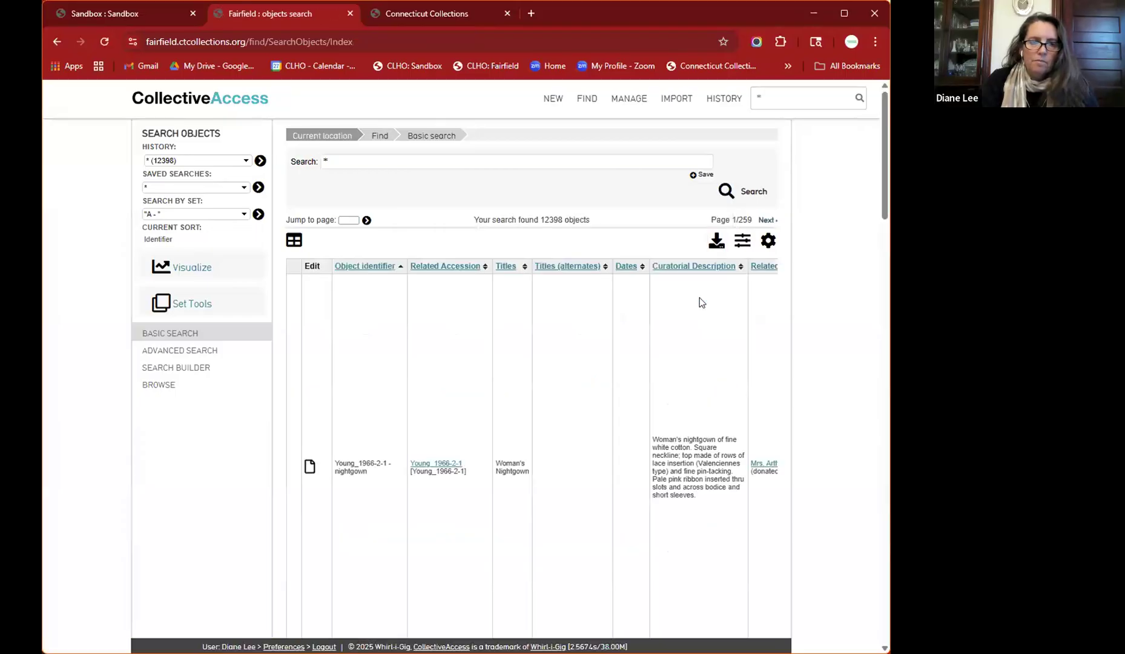
scroll(609, 448, "right", 10)
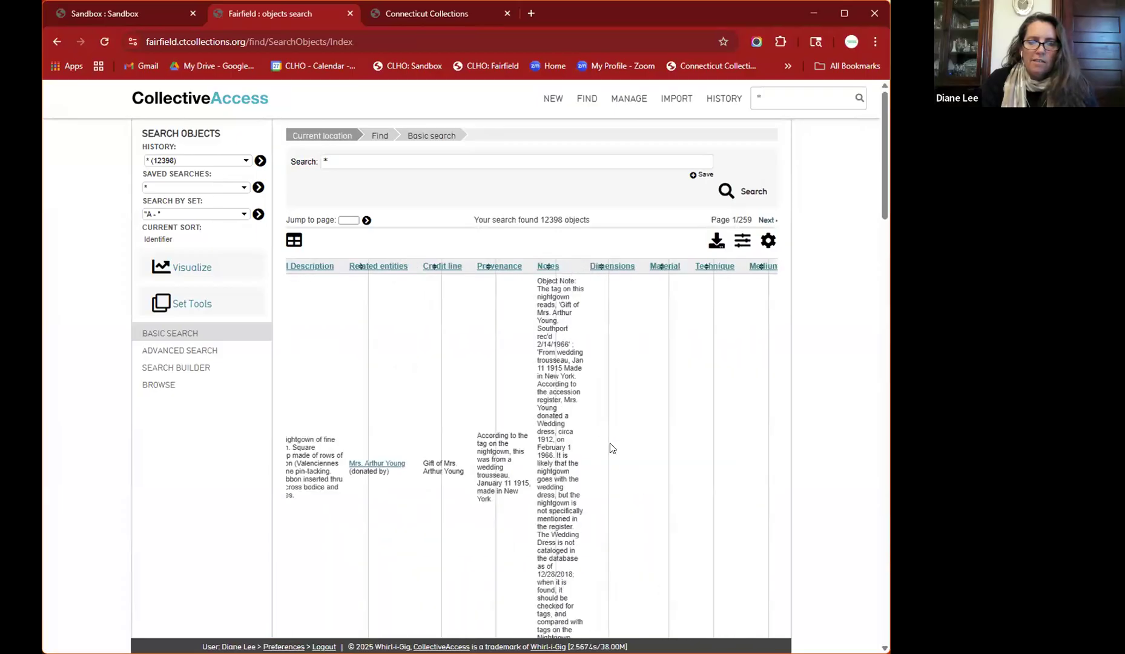
scroll(610, 448, "left", 10)
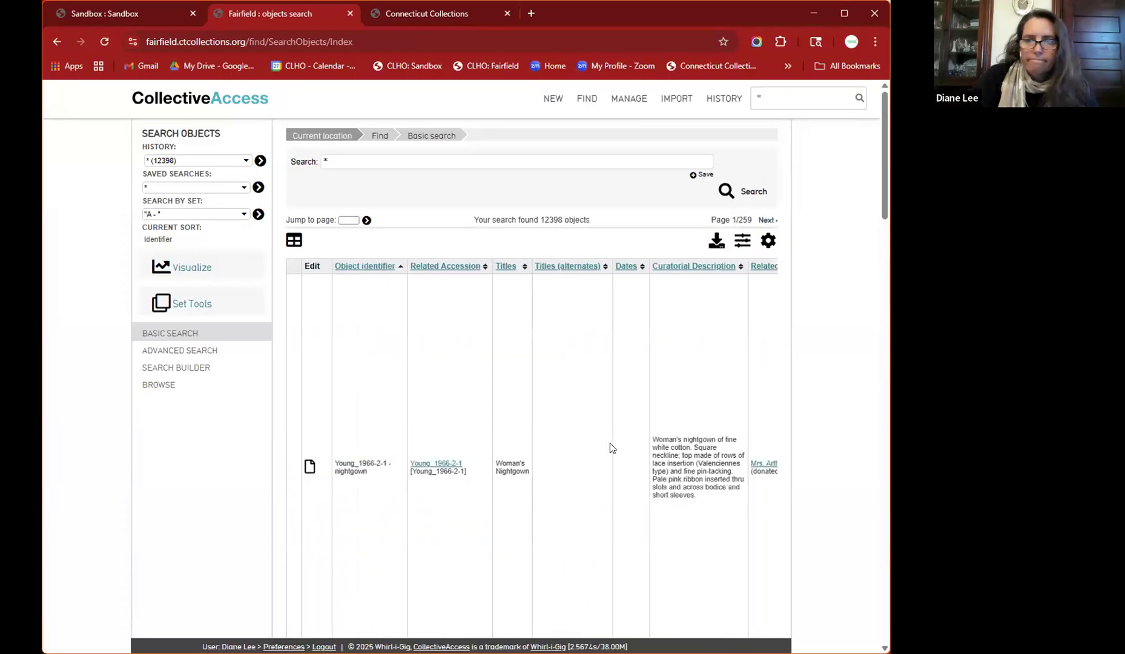
scroll(611, 448, "down", 10)
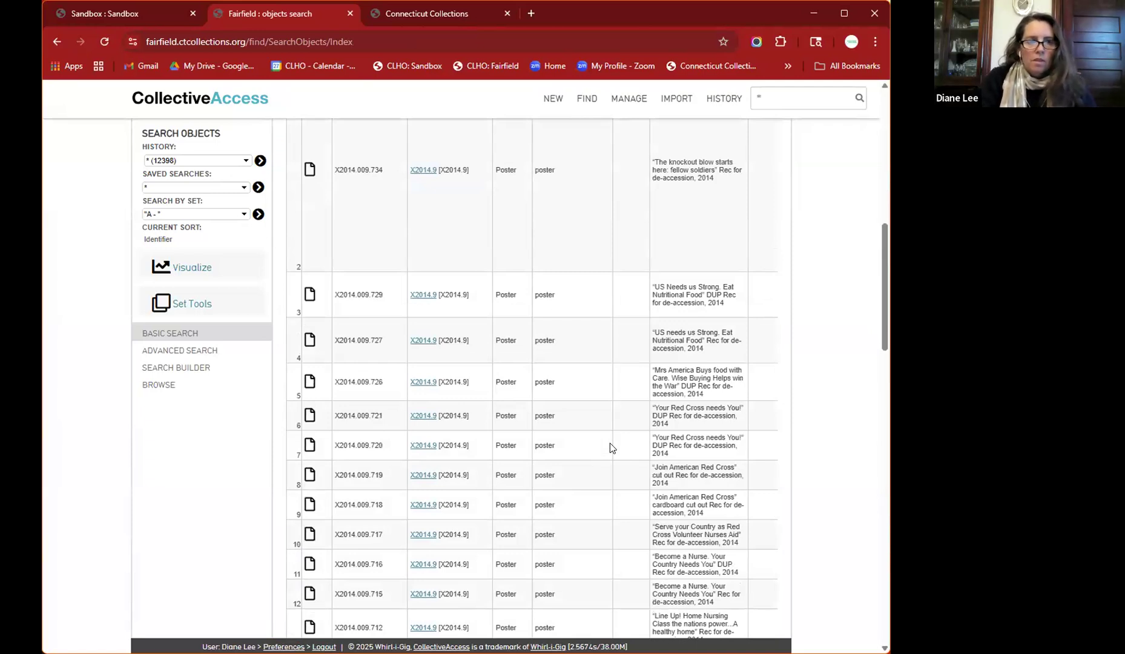
scroll(611, 448, "down", 1)
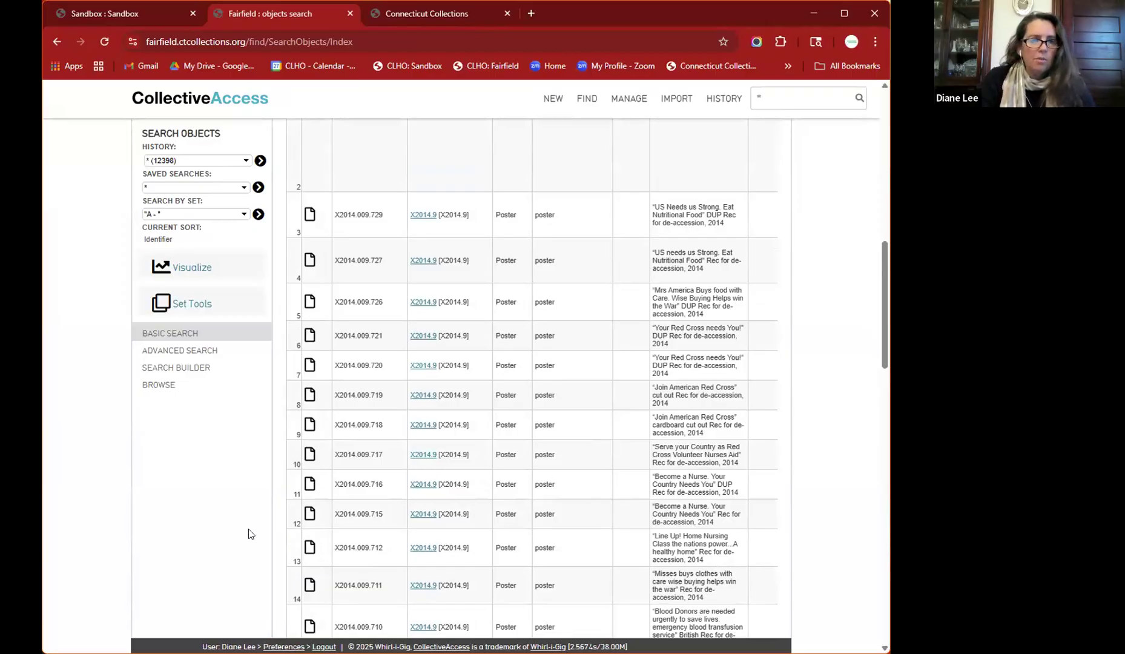
scroll(96, 455, "up", 15)
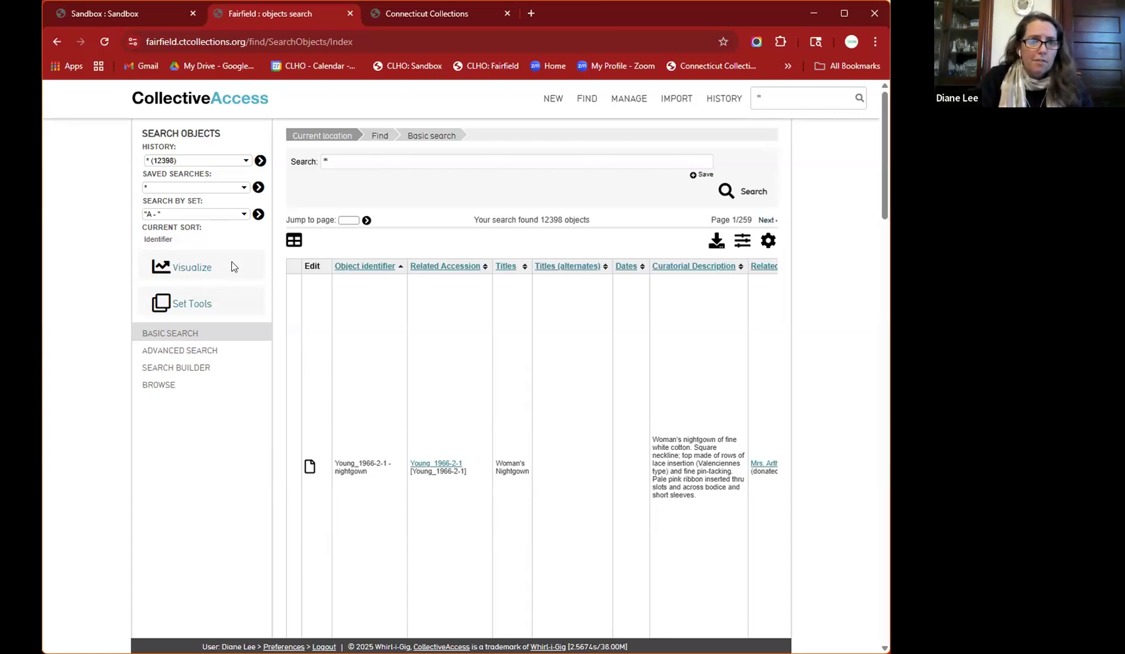
- Search by the Taverns and Revolution set, returning its 20 objects
left_click(246, 215)
scroll(216, 434, "down", 3)
scroll(215, 433, "down", 5)
scroll(215, 434, "down", 8)
scroll(216, 433, "down", 10)
scroll(215, 433, "down", 10)
scroll(216, 434, "down", 8)
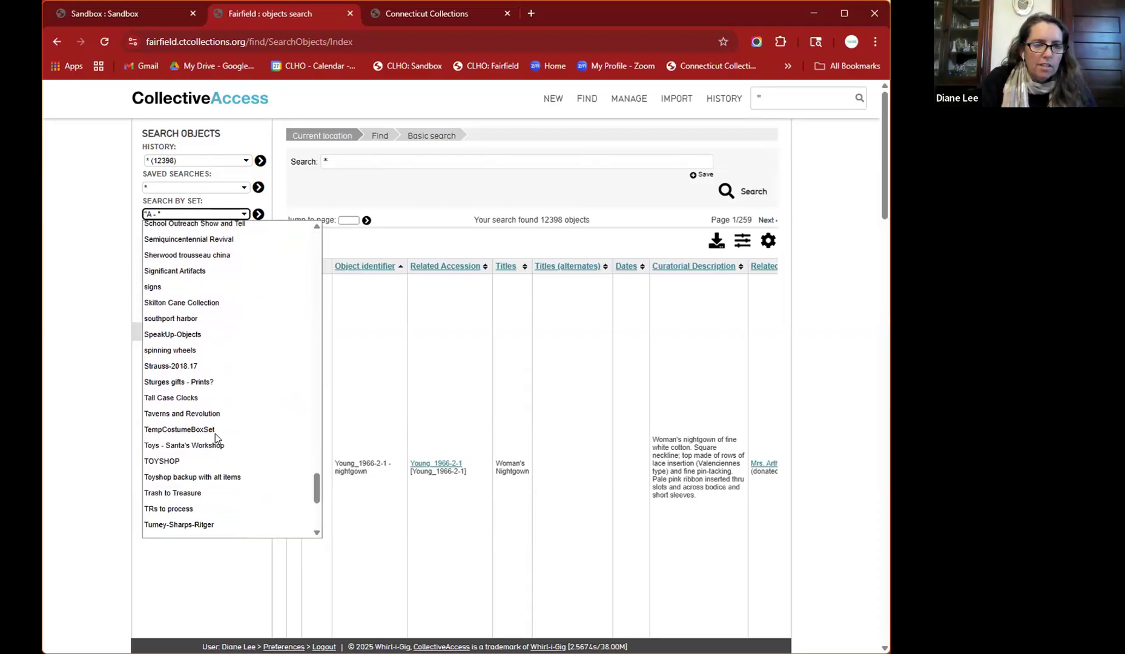
left_click(187, 412)
left_click(259, 216)
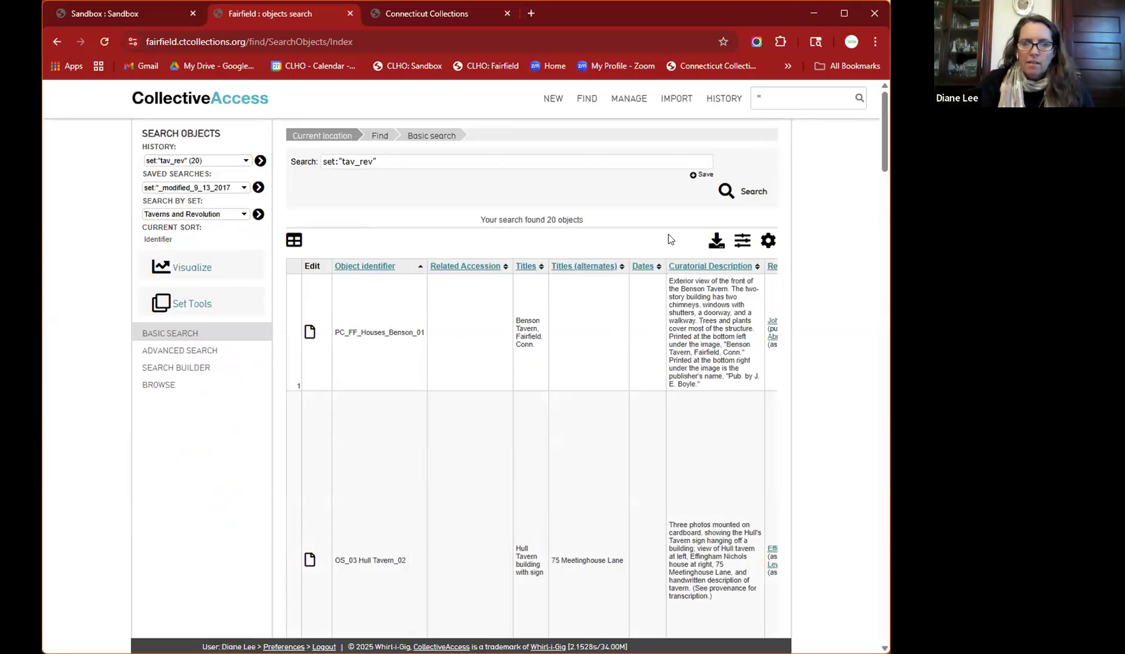
- Apply the Review for exhibitions display to the set's results
left_click(767, 241)
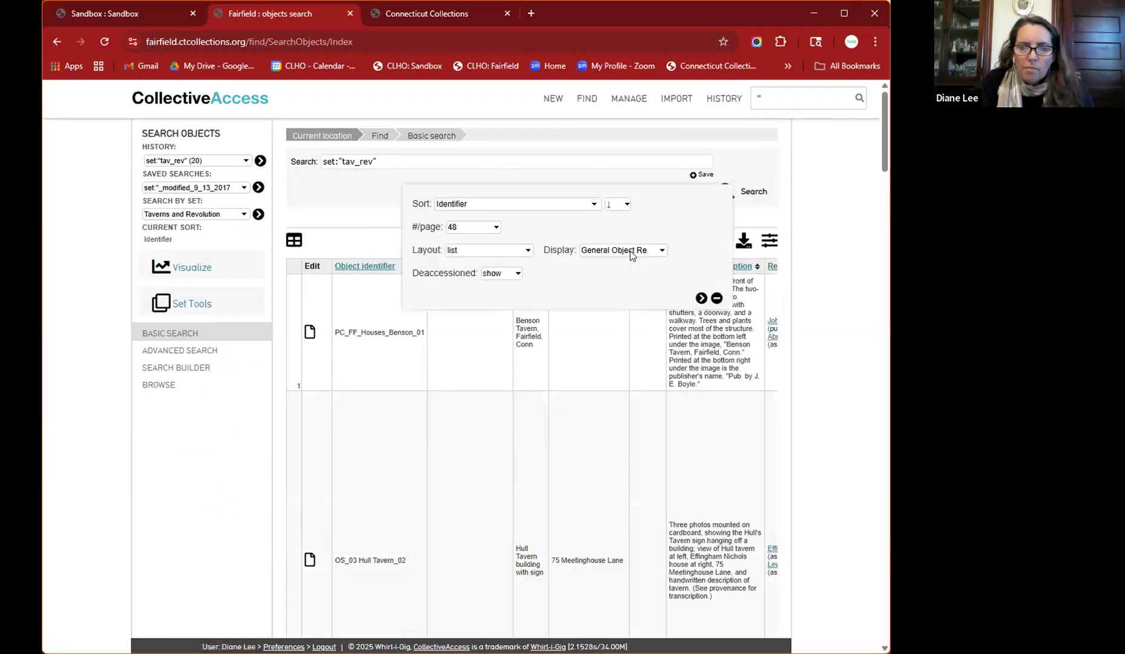
left_click(630, 255)
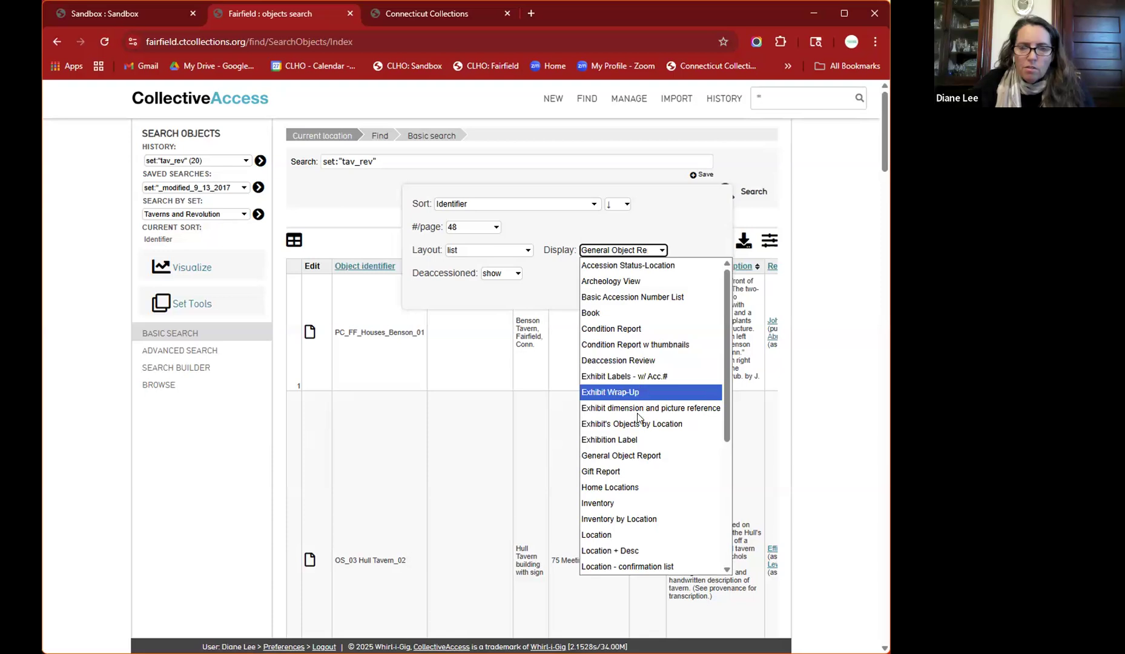
scroll(629, 460, "down", 5)
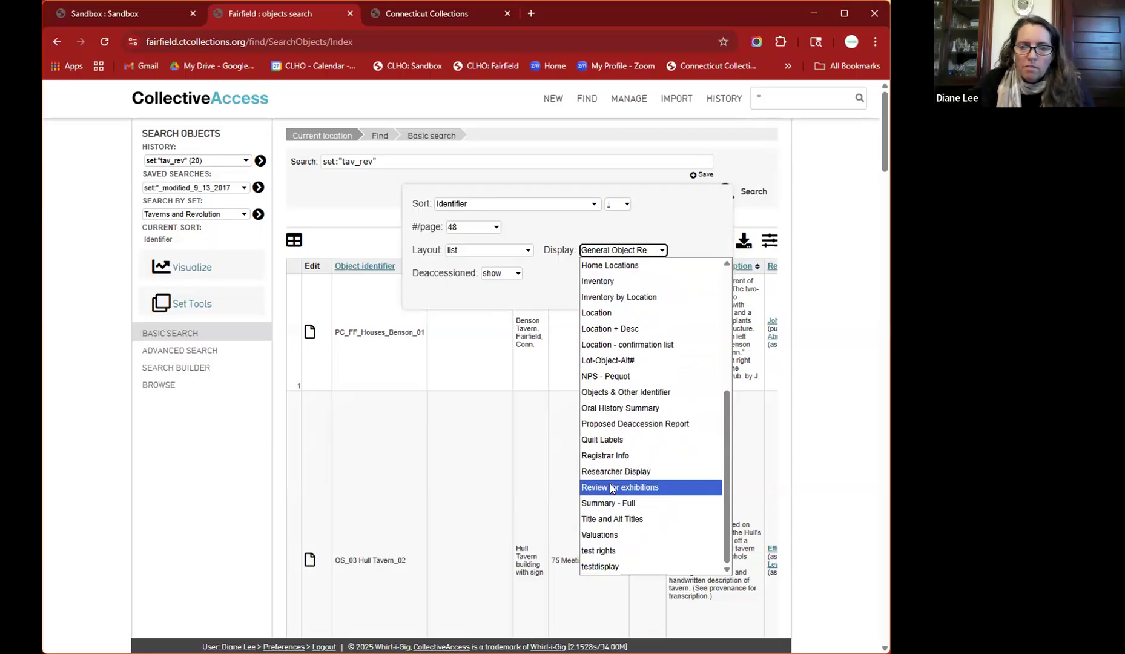
left_click(610, 487)
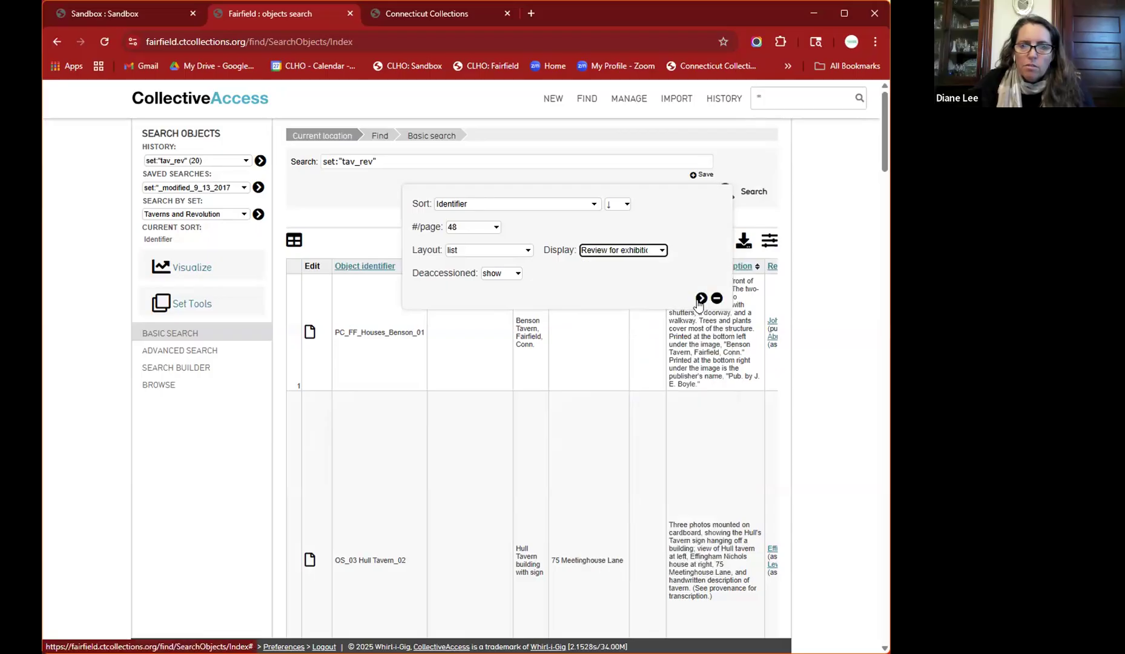
left_click(700, 299)
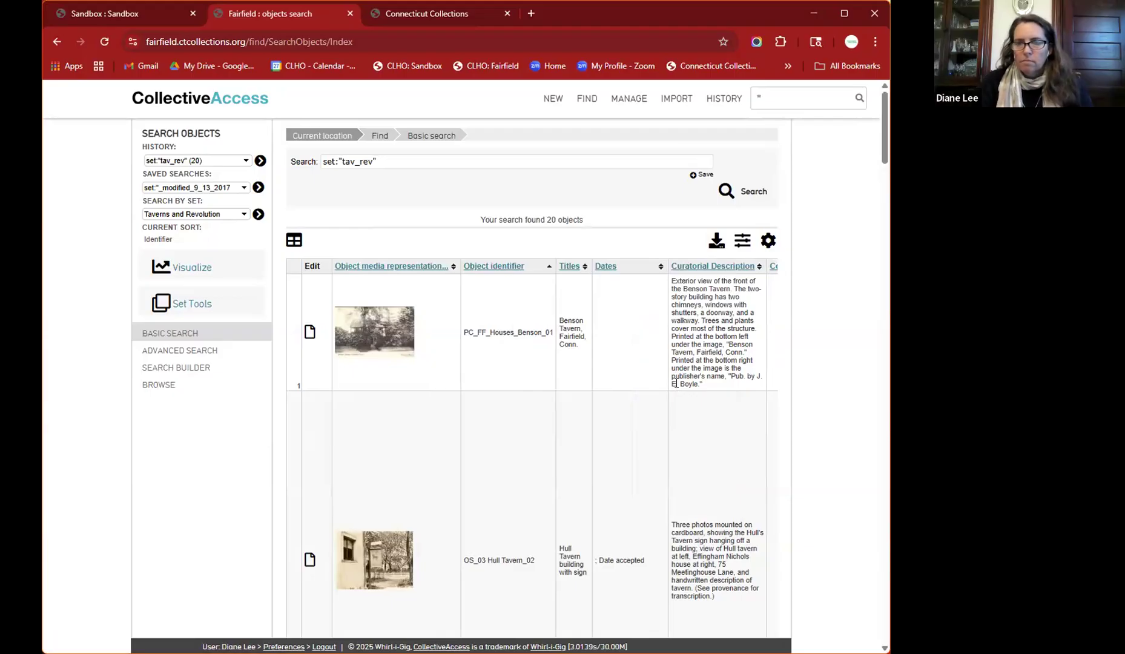
- Browse down through the 20 set objects and back up, then go to the Sandbox dashboard
scroll(491, 410, "down", 2)
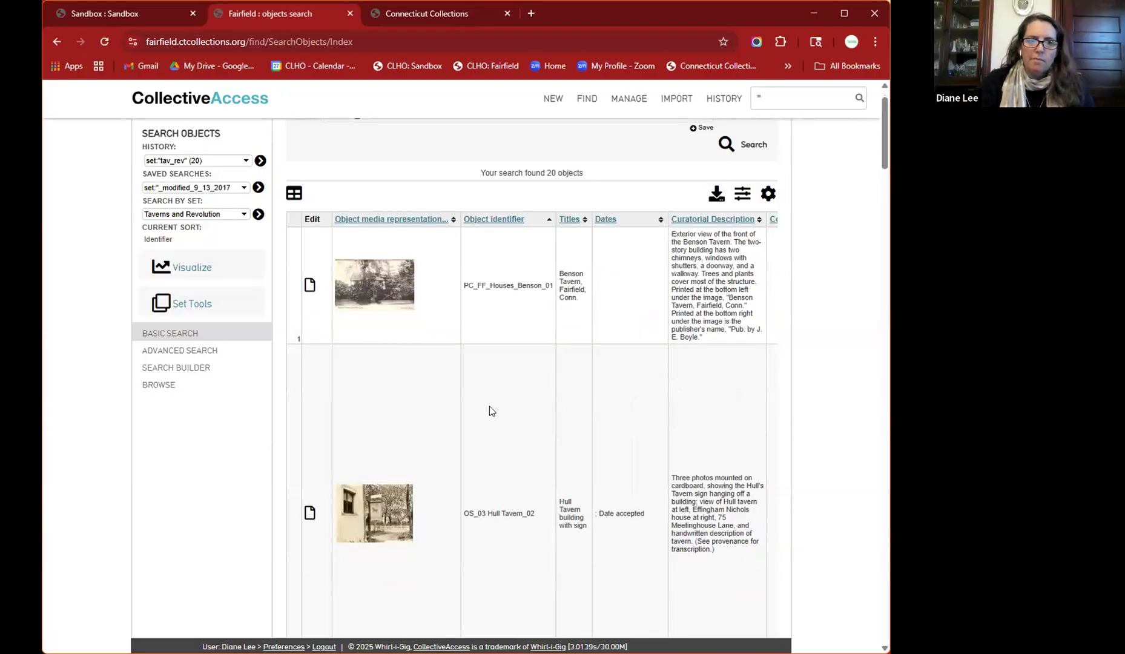
scroll(490, 406, "down", 10)
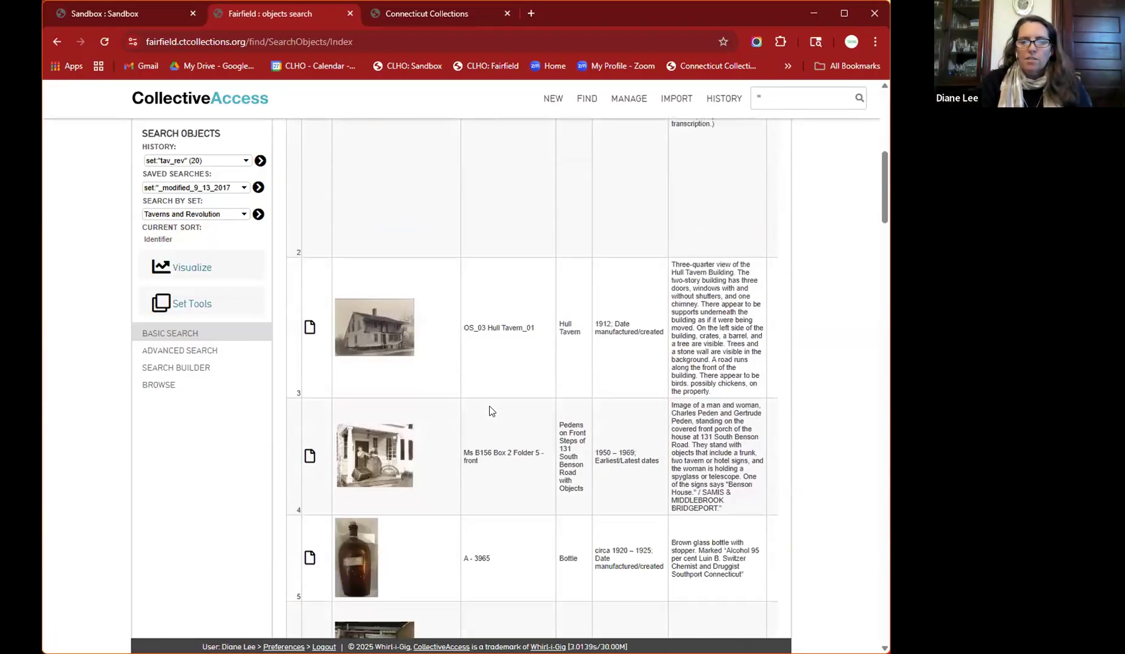
scroll(489, 406, "down", 1)
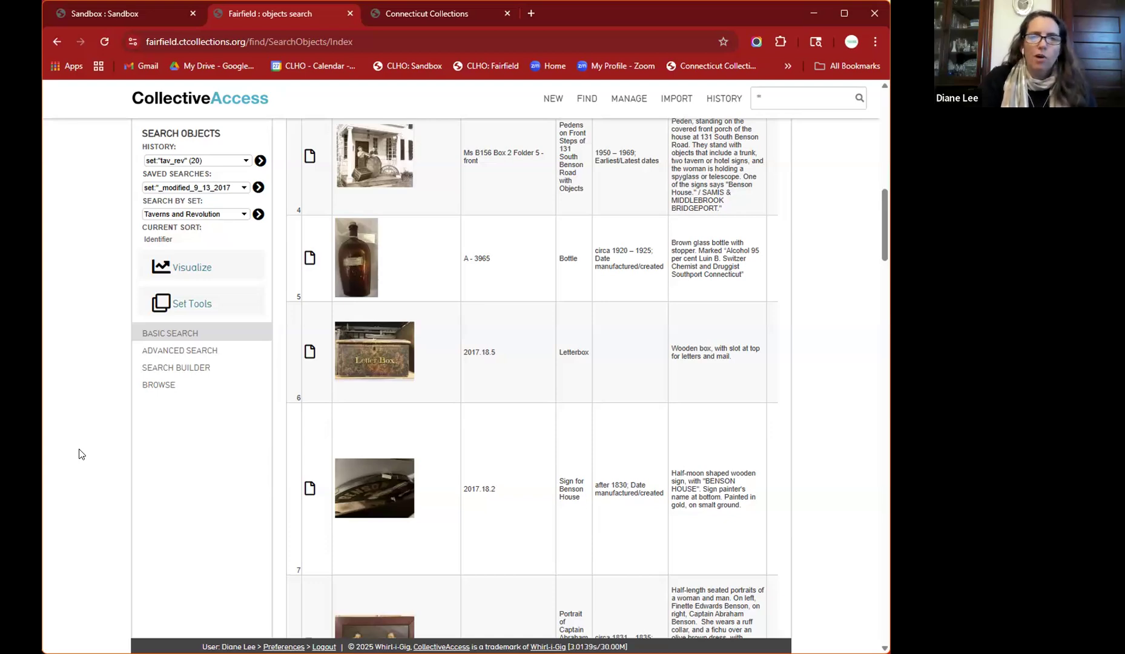
scroll(80, 454, "up", 10)
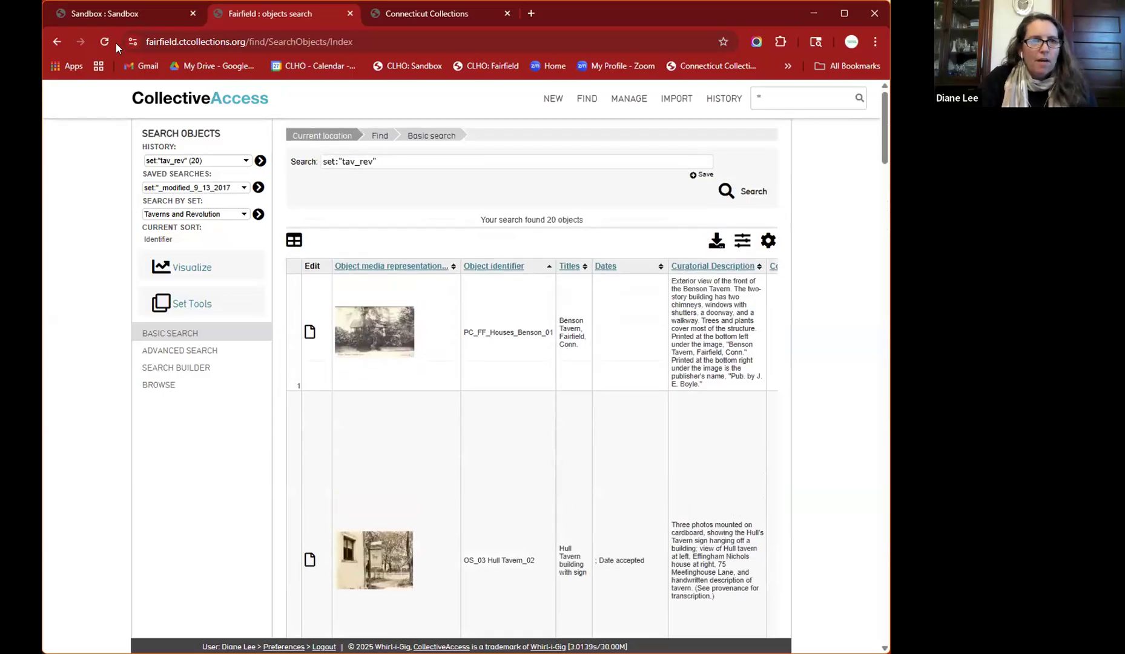
left_click(109, 15)
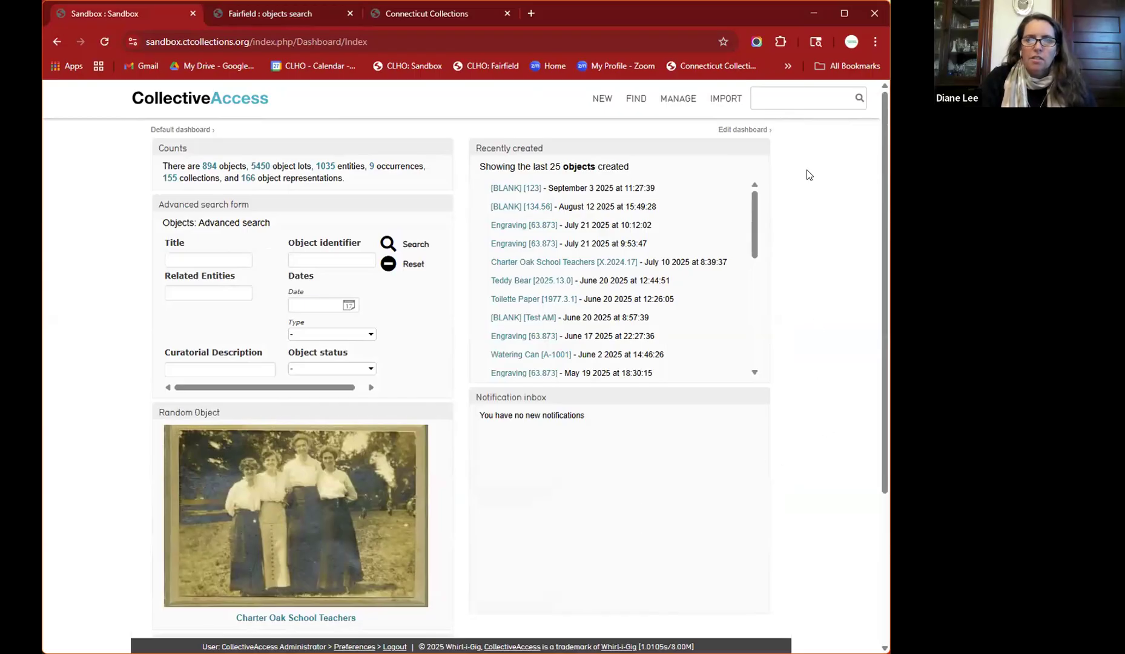
- Run a Sandbox quick search for 'cats'
type("cats")
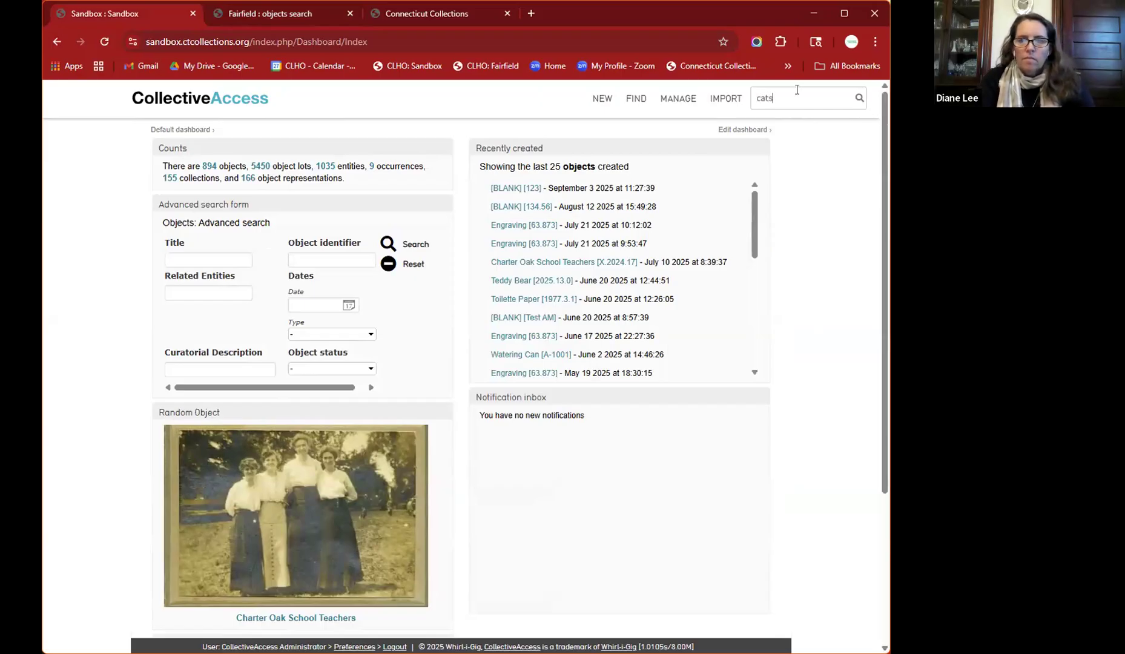
key("Return")
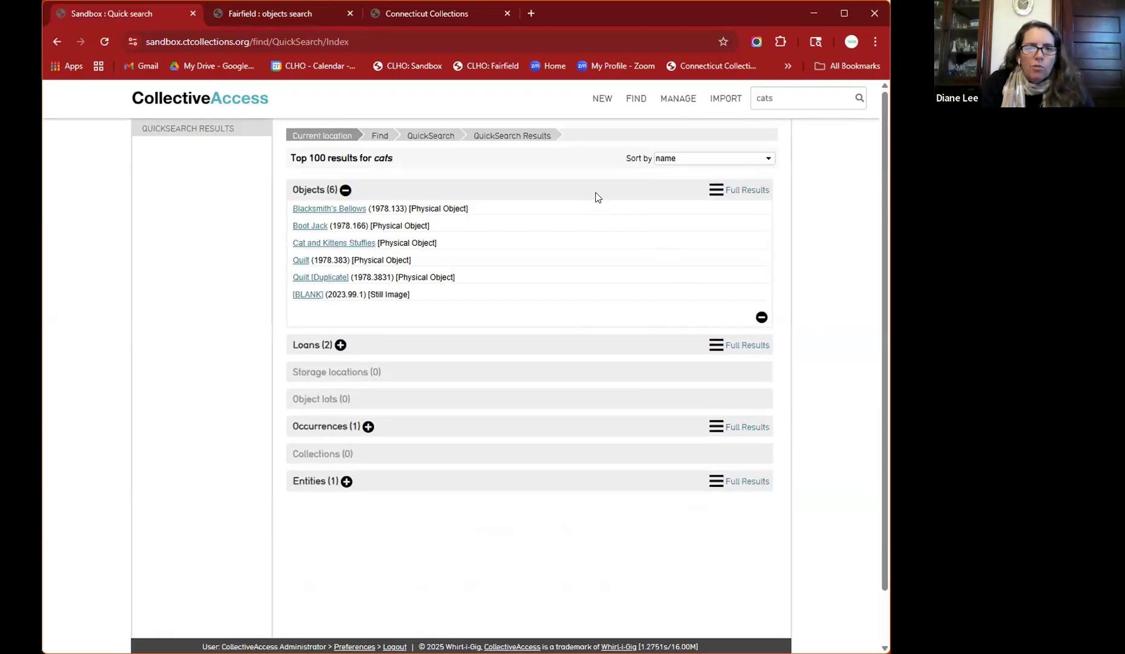
- Open Full Results for the 6 'cats' objects and show Set Tools
left_click(714, 191)
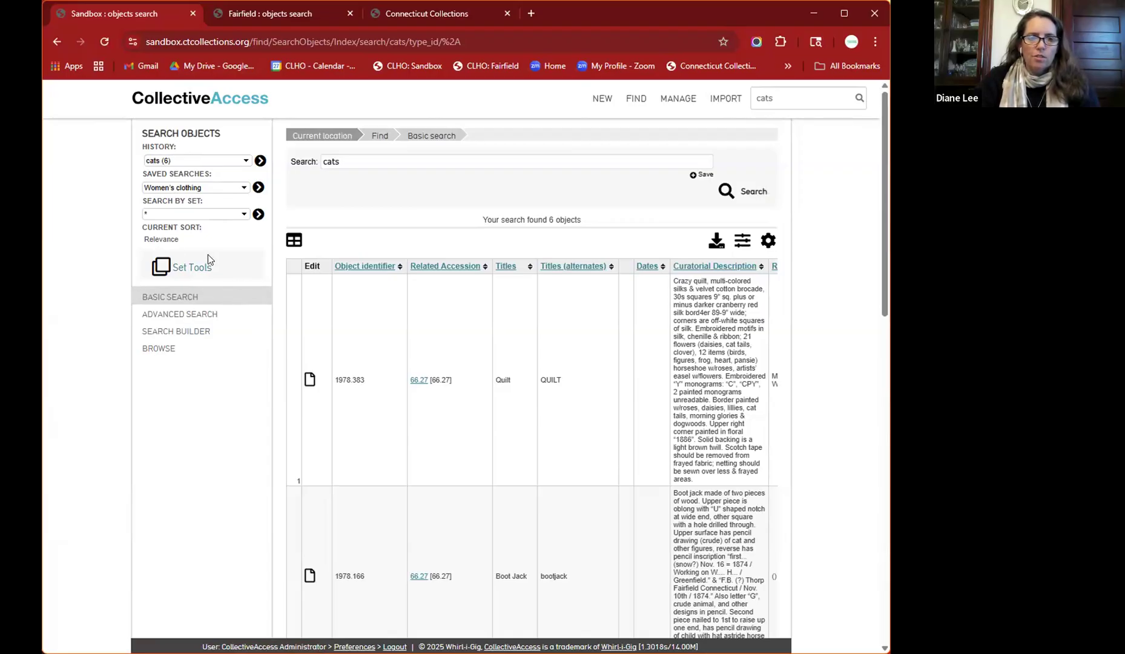
left_click(185, 269)
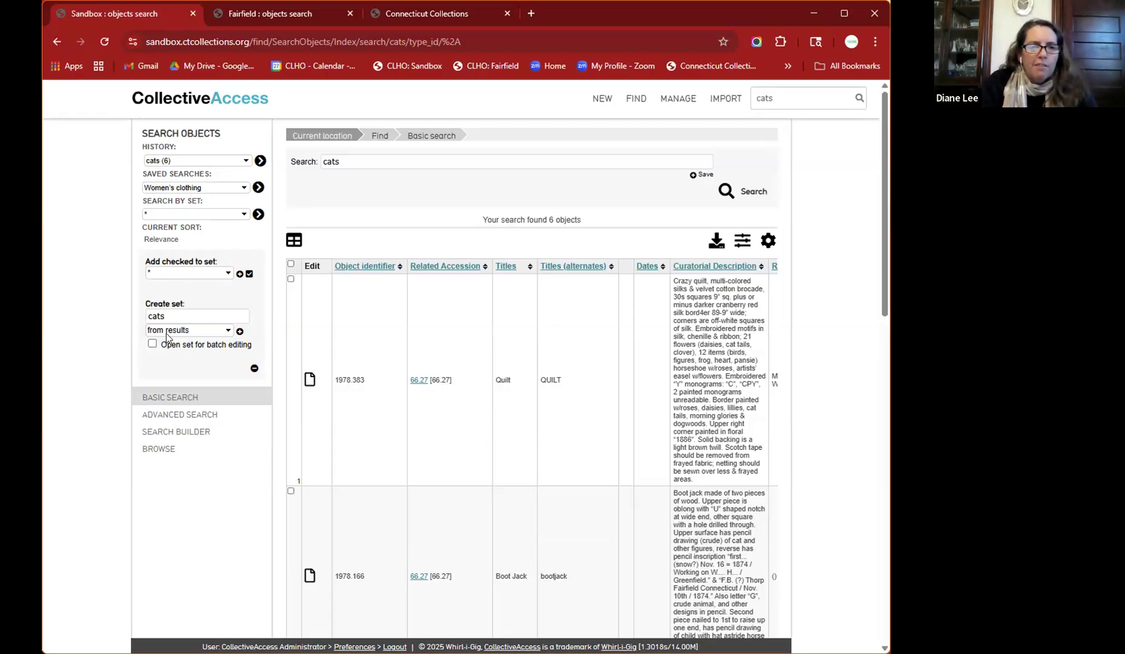
- Try the row checkboxes, then create the 'cats' set from all 6 results
left_click(227, 332)
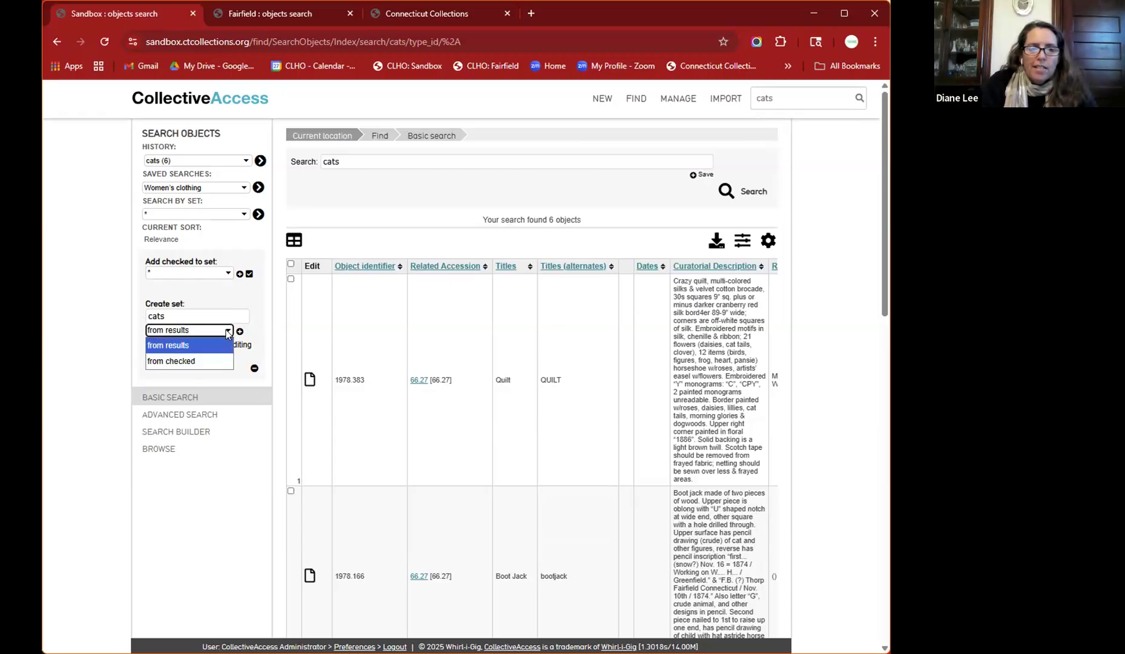
left_click(291, 279)
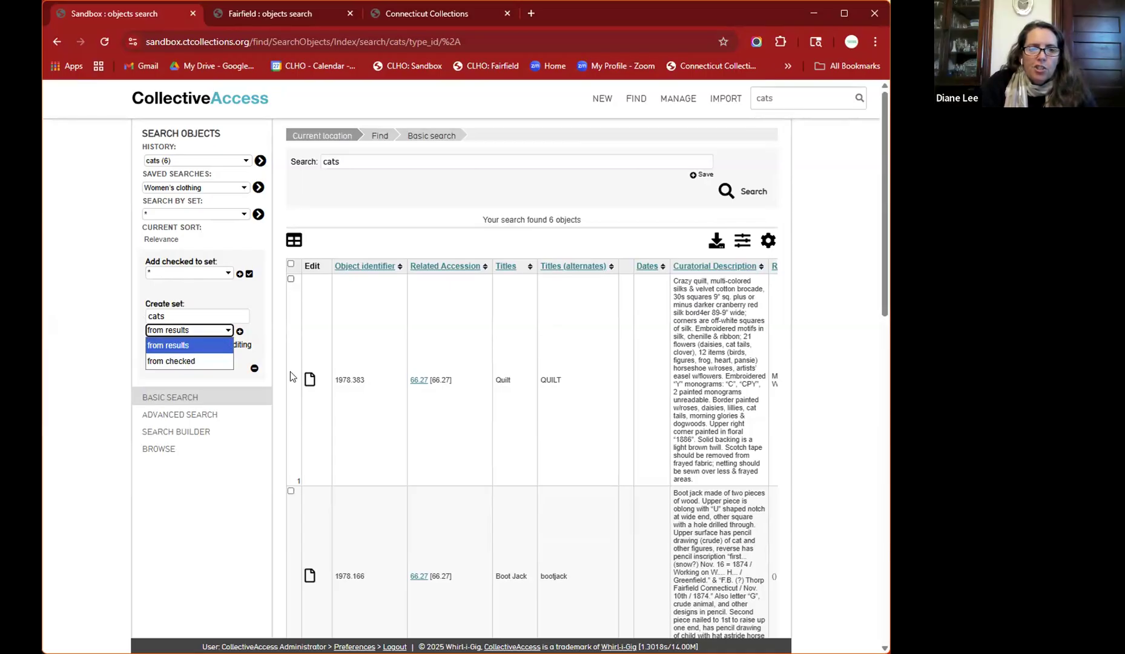
left_click(290, 491)
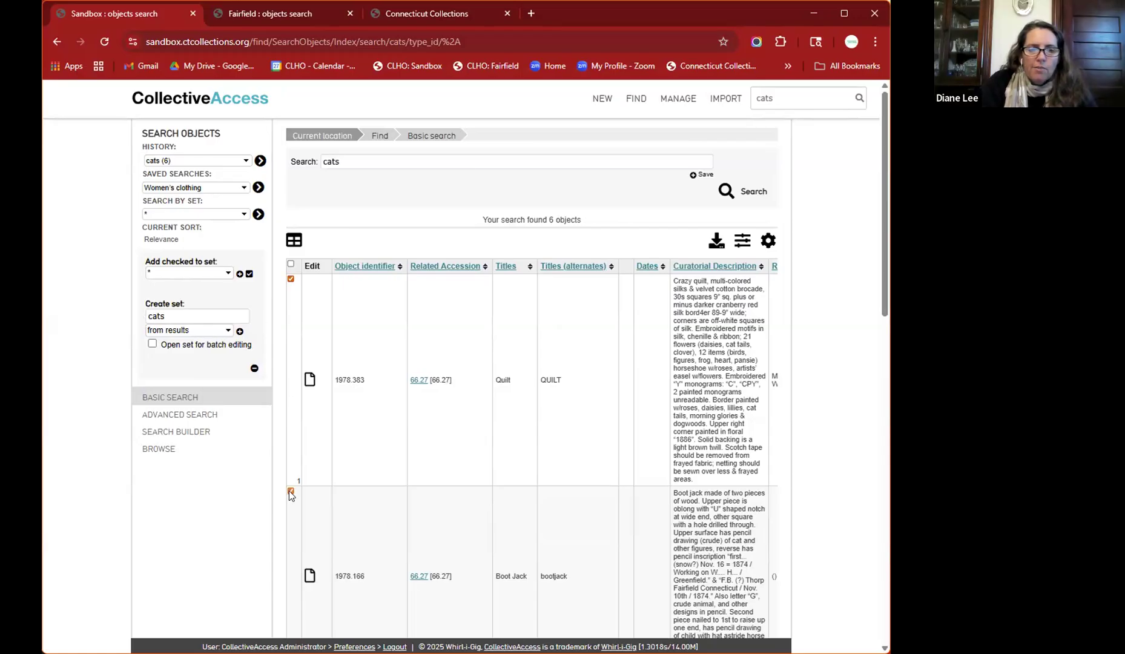
left_click(288, 280)
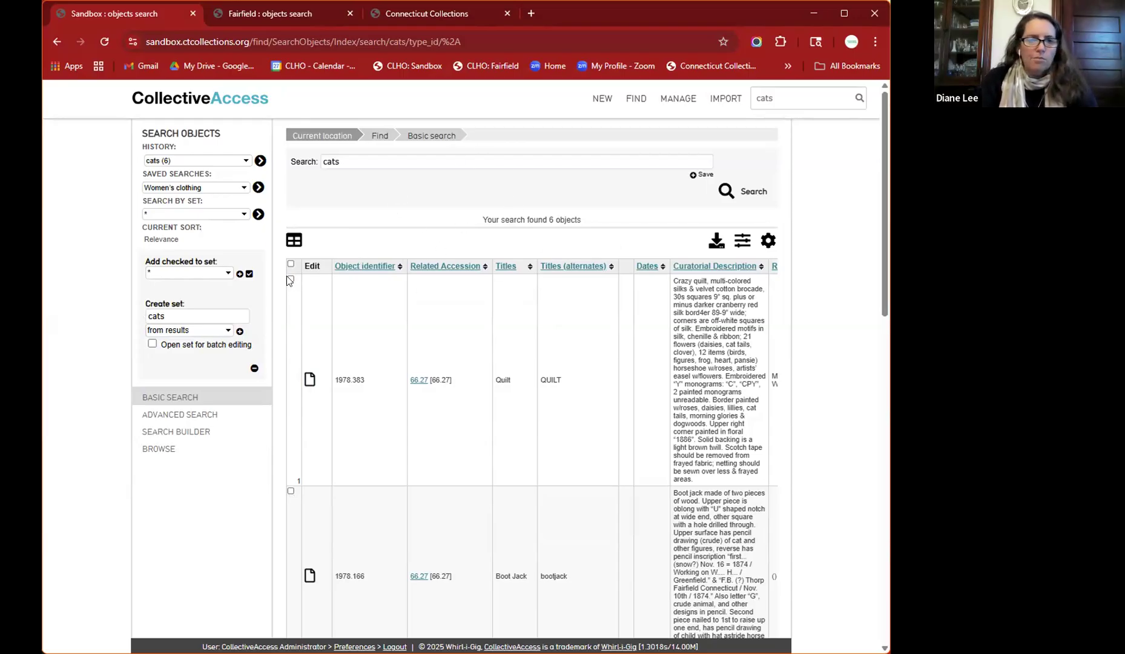
left_click(239, 332)
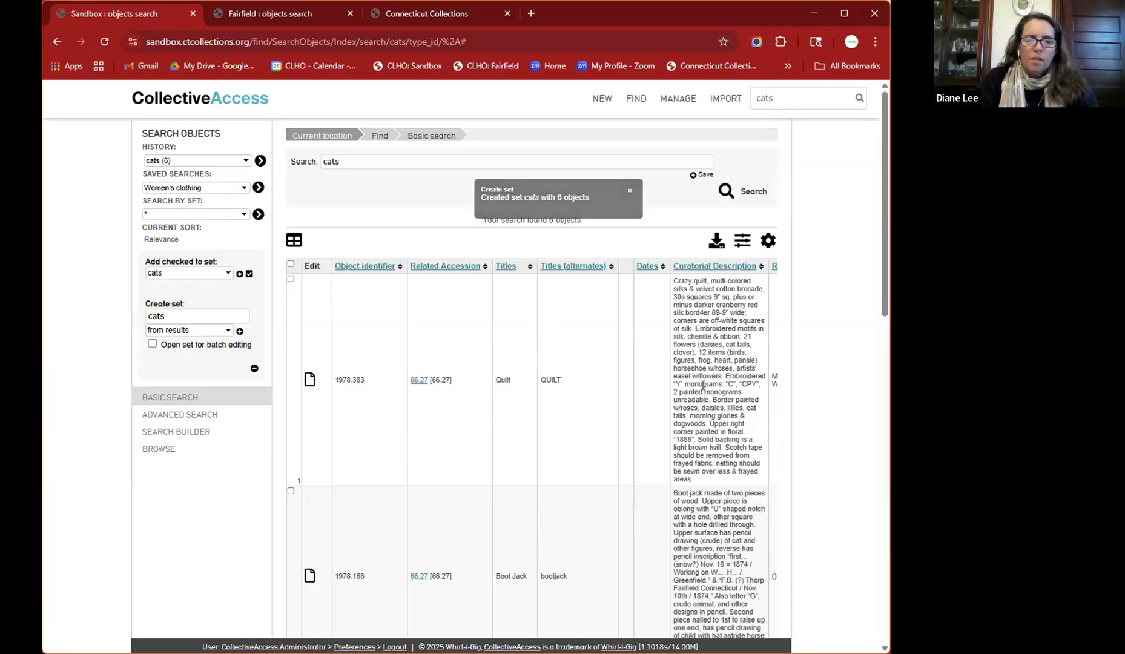
scroll(824, 402, "down", 3)
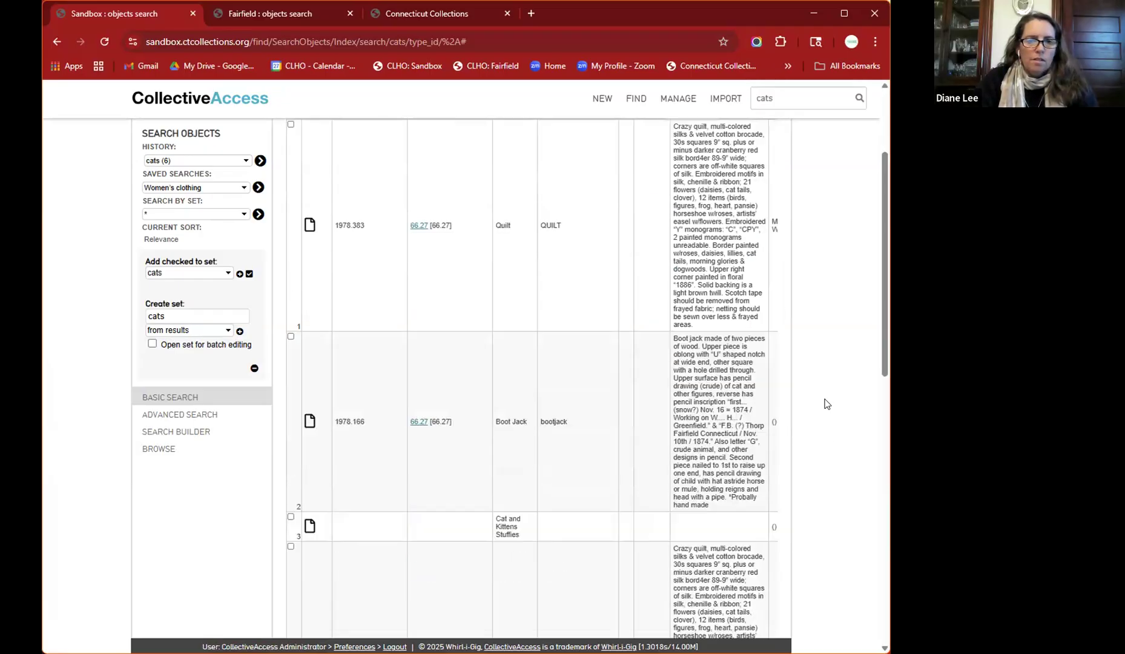
scroll(824, 402, "up", 3)
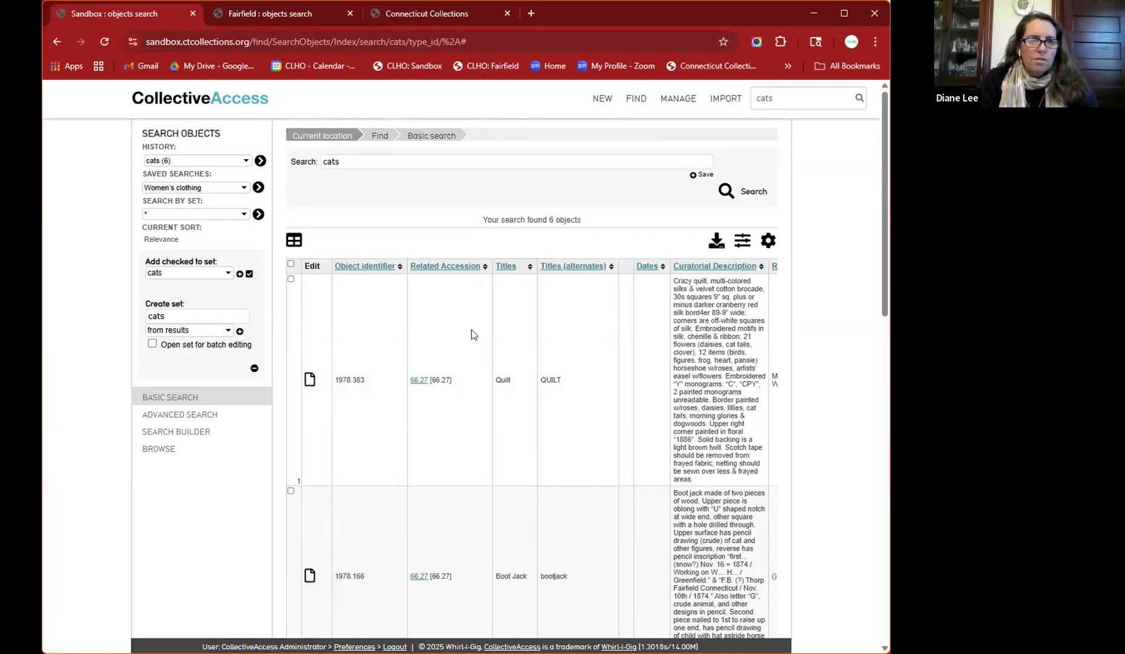
- Search by the existing set 'cat' to list its 4 objects
left_click(198, 215)
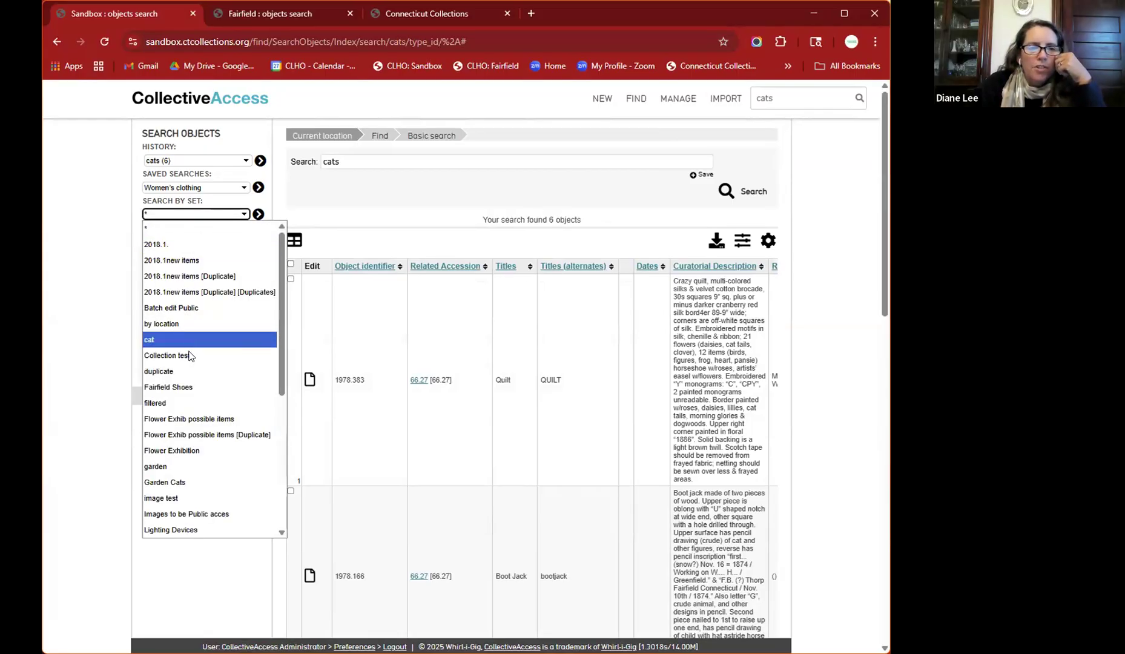
left_click(150, 342)
left_click(258, 215)
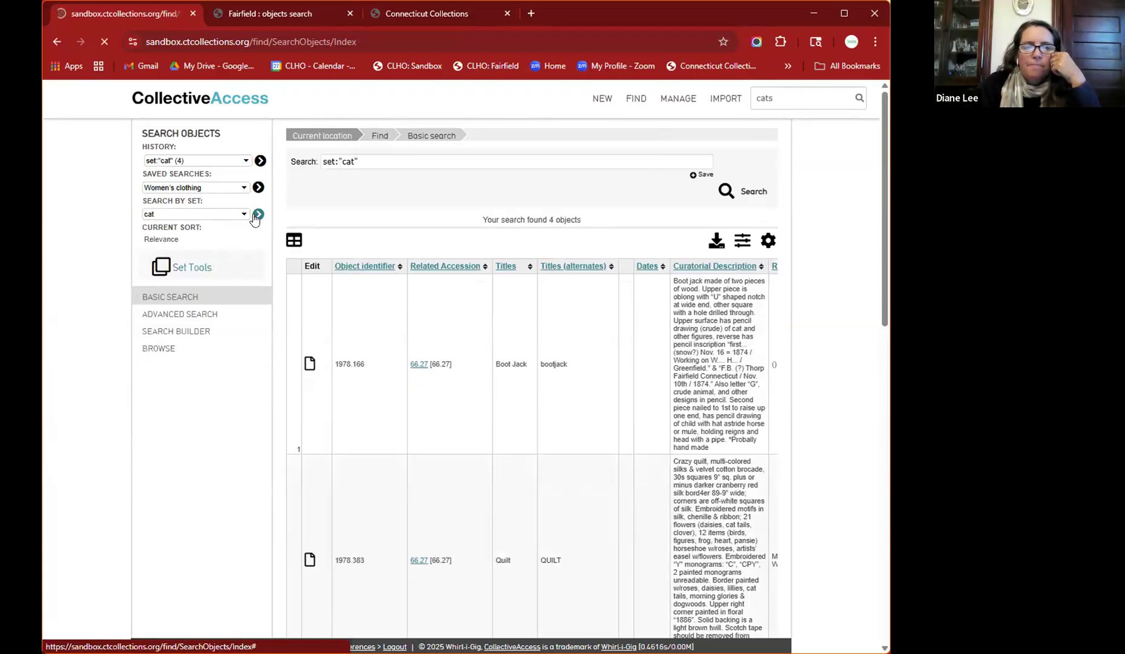
scroll(563, 358, "right", 5)
scroll(563, 359, "right", 5)
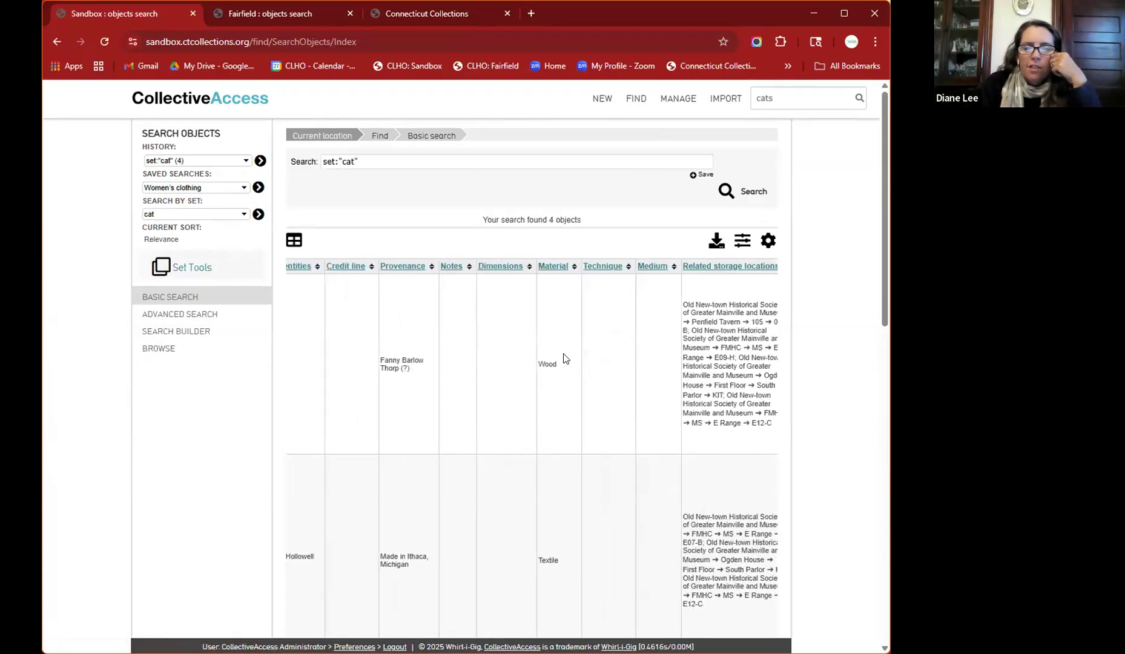
scroll(562, 357, "left", 10)
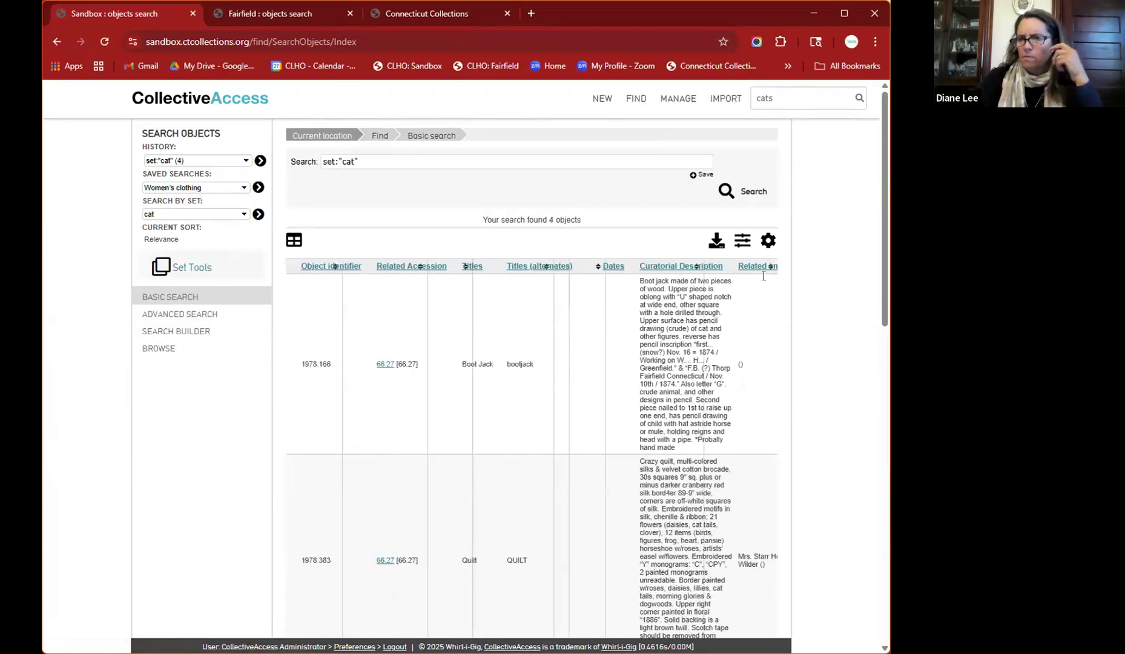
scroll(775, 273, "left", 1)
- Switch the results to the Location w/ Description display
left_click(768, 242)
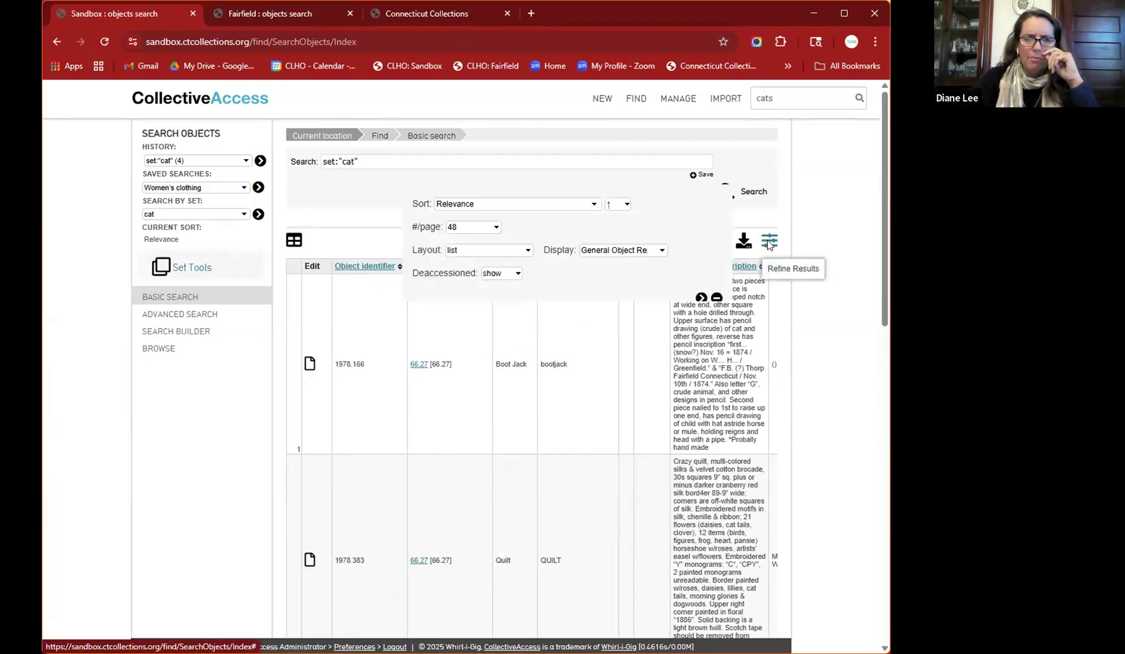
left_click(627, 249)
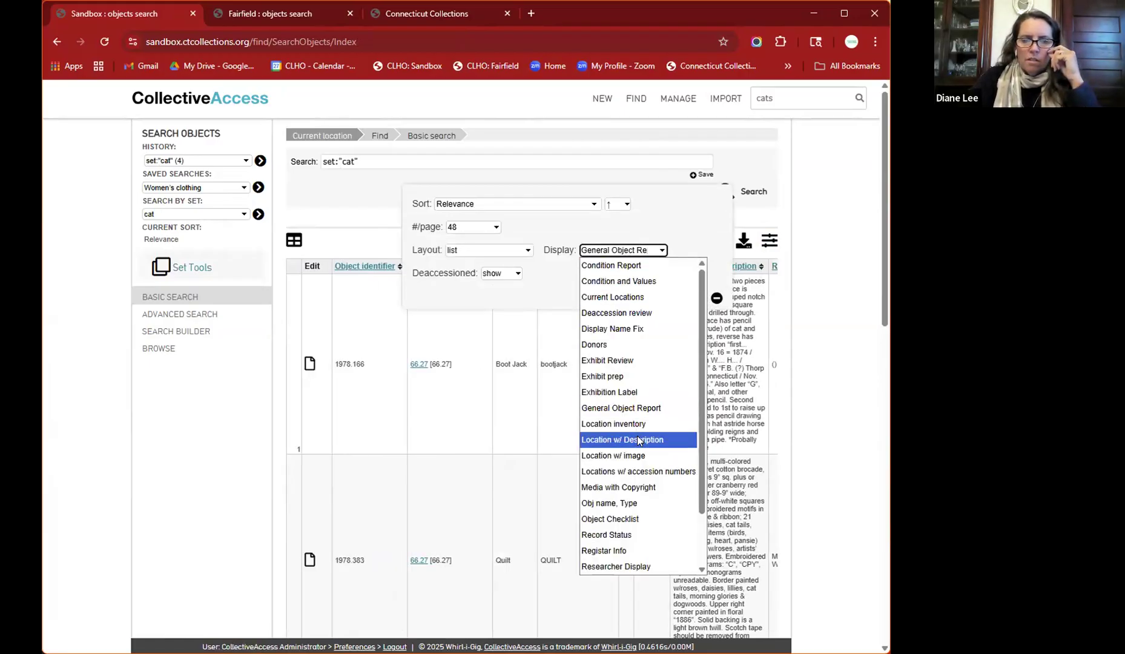
left_click(637, 439)
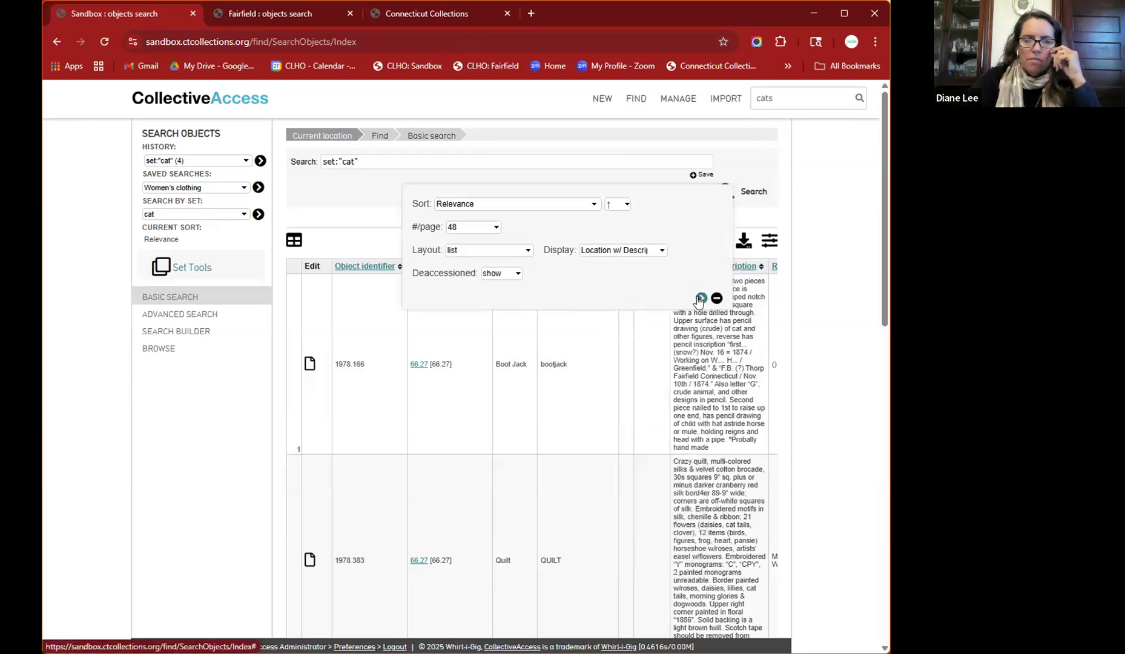
left_click(700, 298)
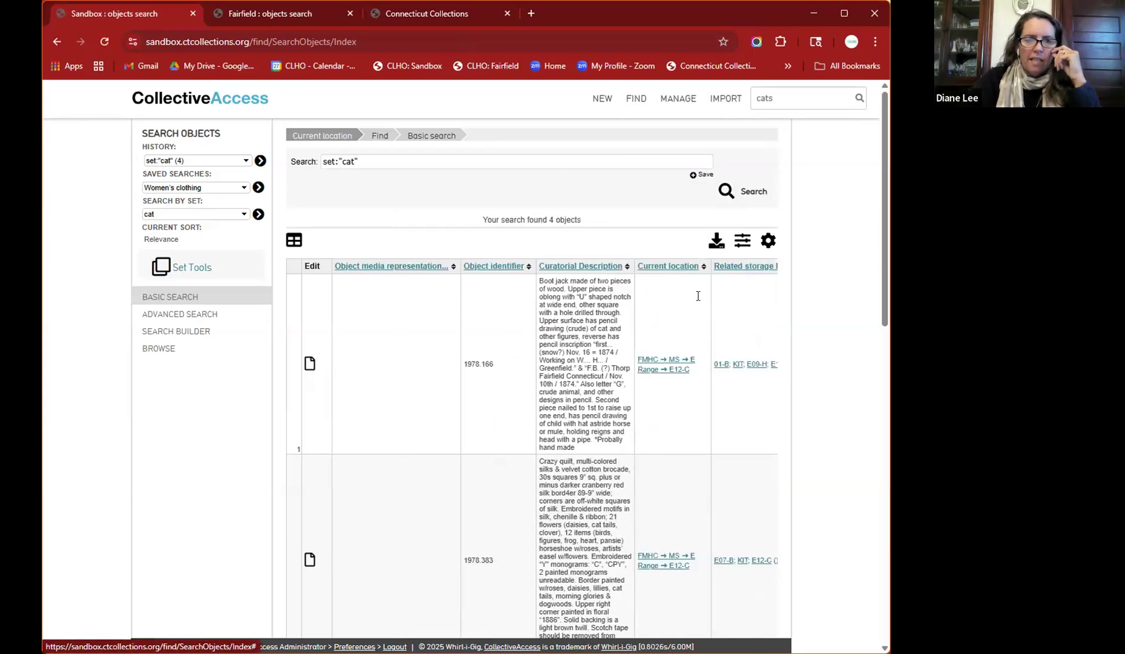
- Review the cat objects' current locations, then bring up the MANAGE menu
scroll(580, 483, "down", 12)
scroll(581, 482, "up", 5)
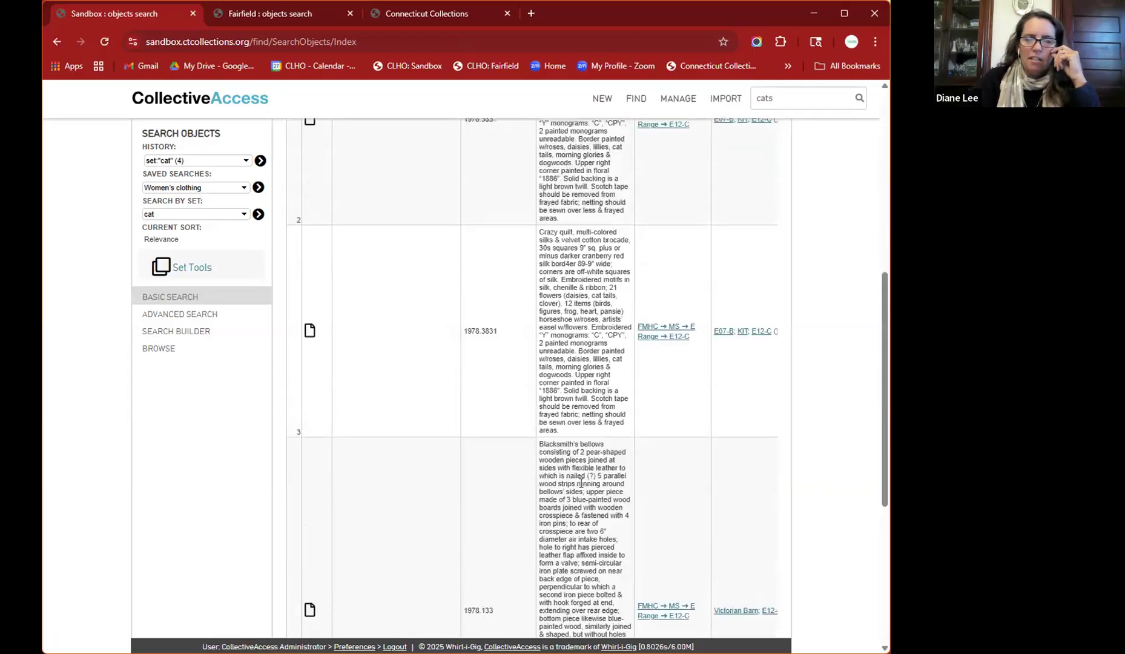
scroll(581, 482, "up", 6)
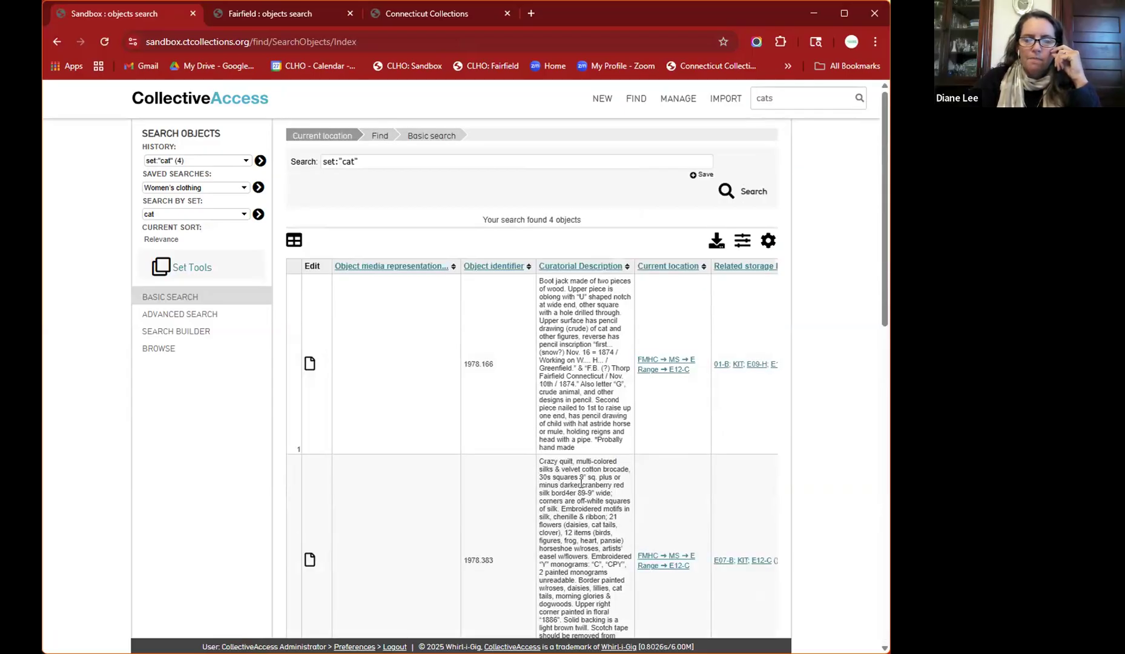
scroll(580, 483, "right", 2)
scroll(581, 483, "left", 2)
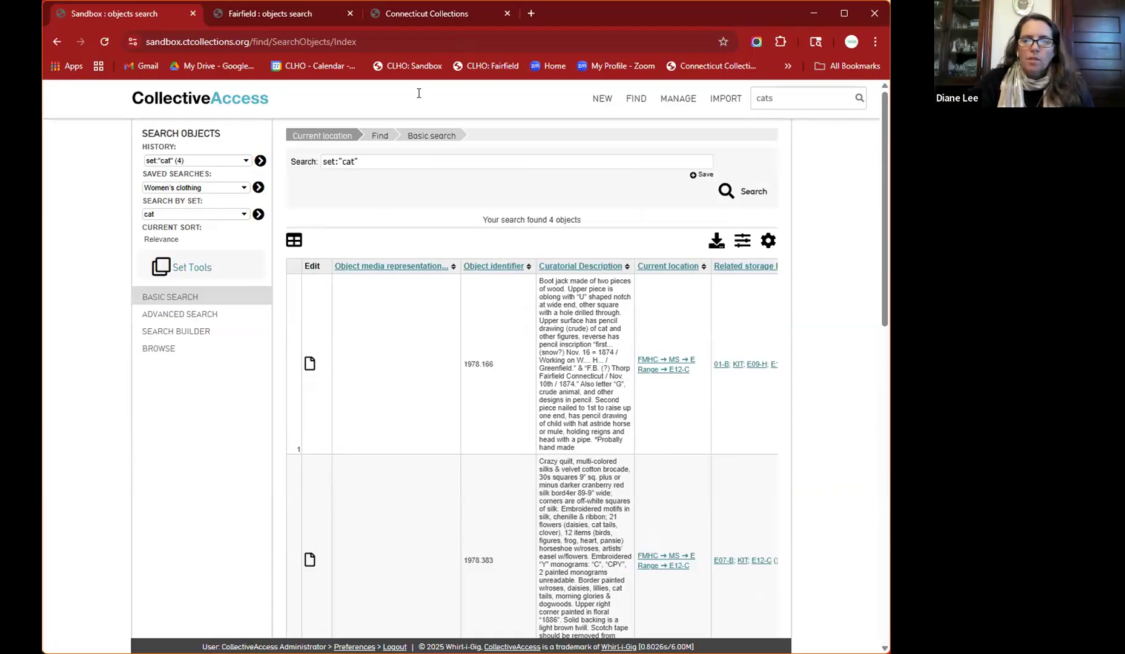
mouse_move(681, 106)
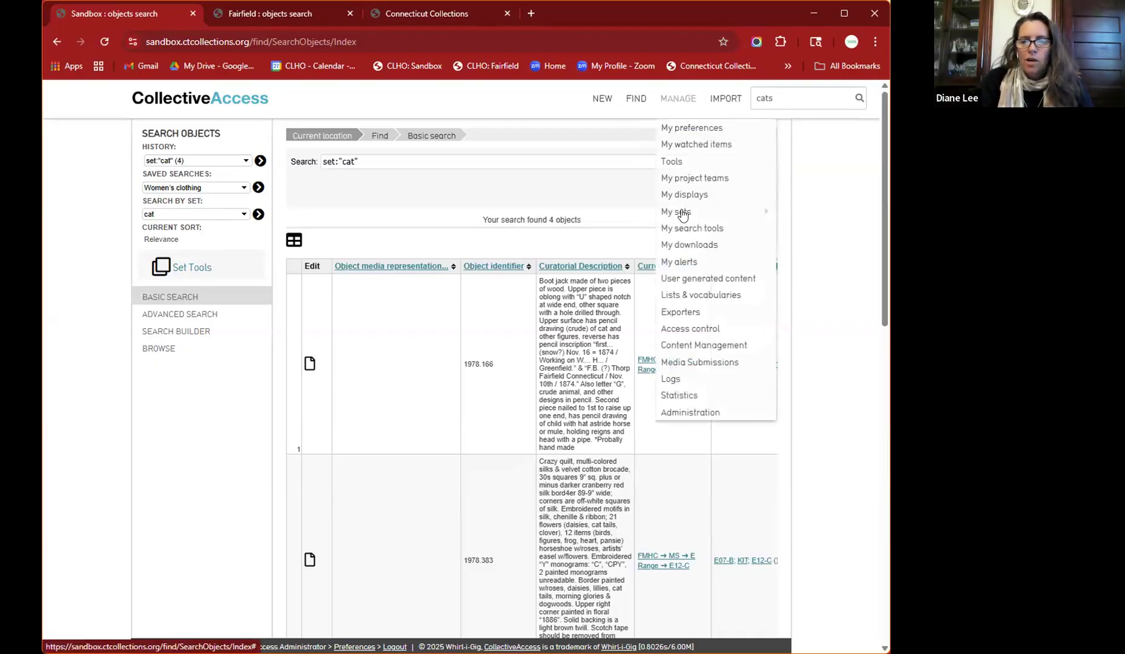
- Open All sets under MANAGE > My sets, listing all 44 sets
mouse_move(682, 215)
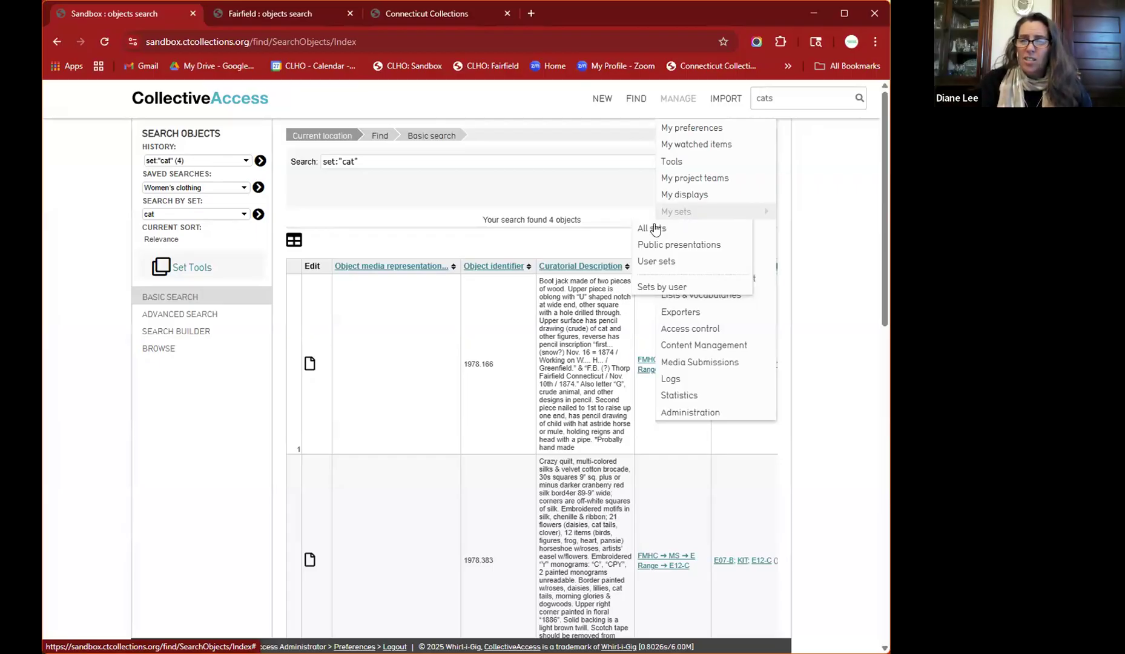
left_click(653, 228)
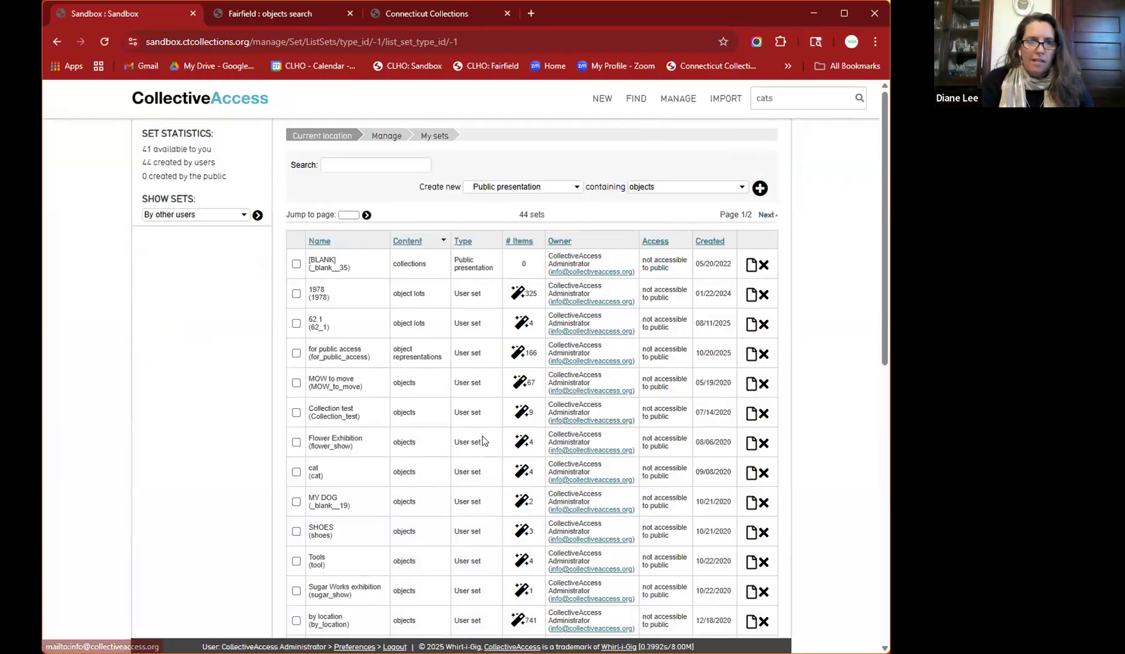
- Search the sets for 'flowe', clear the search, and open the cat set's editor
scroll(466, 451, "down", 6)
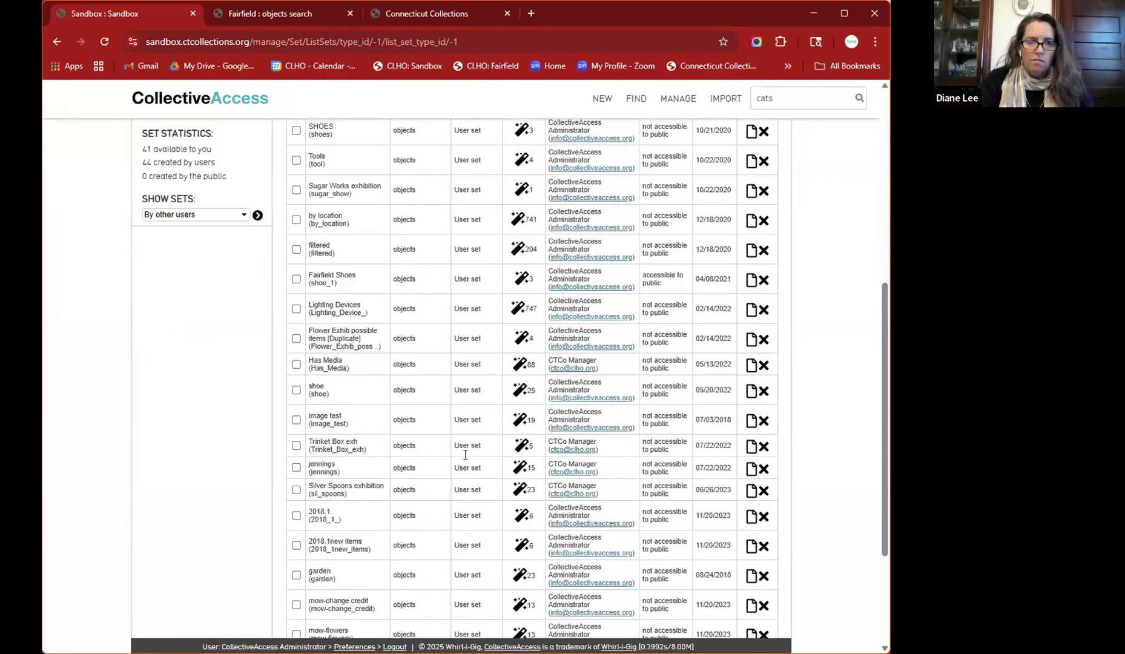
scroll(465, 454, "up", 6)
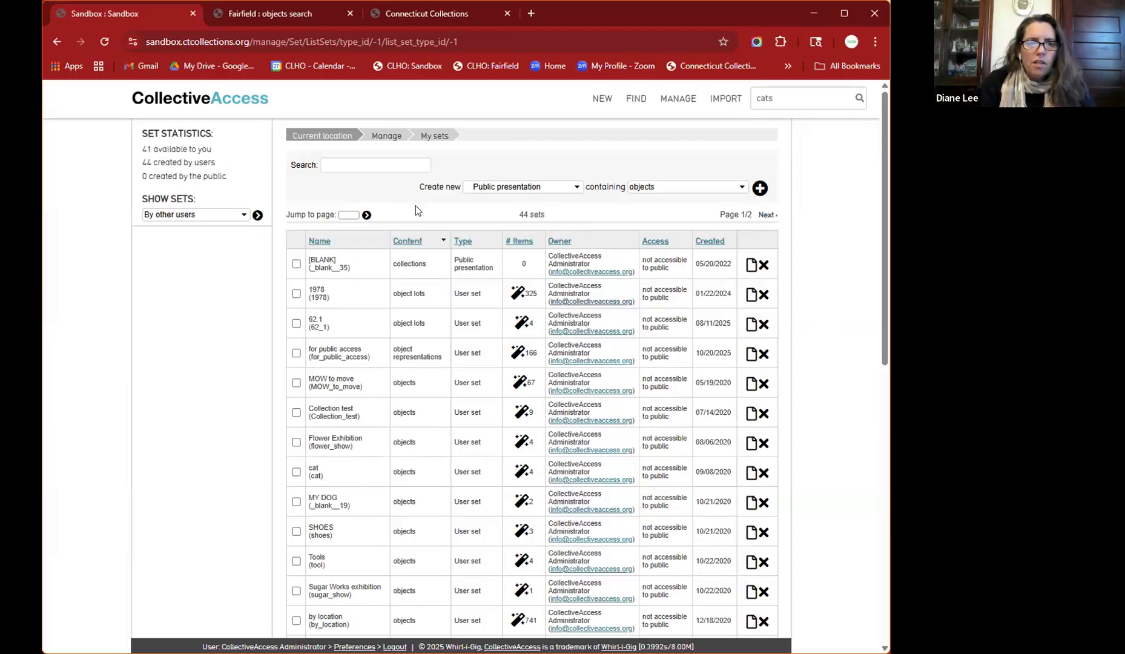
left_click(370, 169)
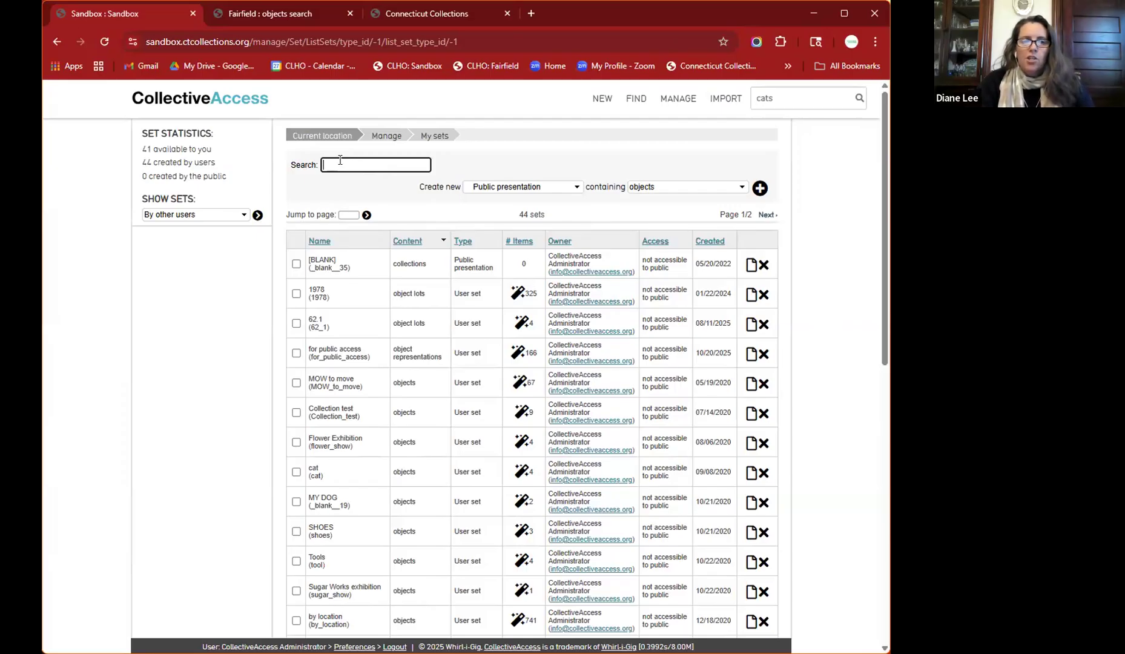
type("flower")
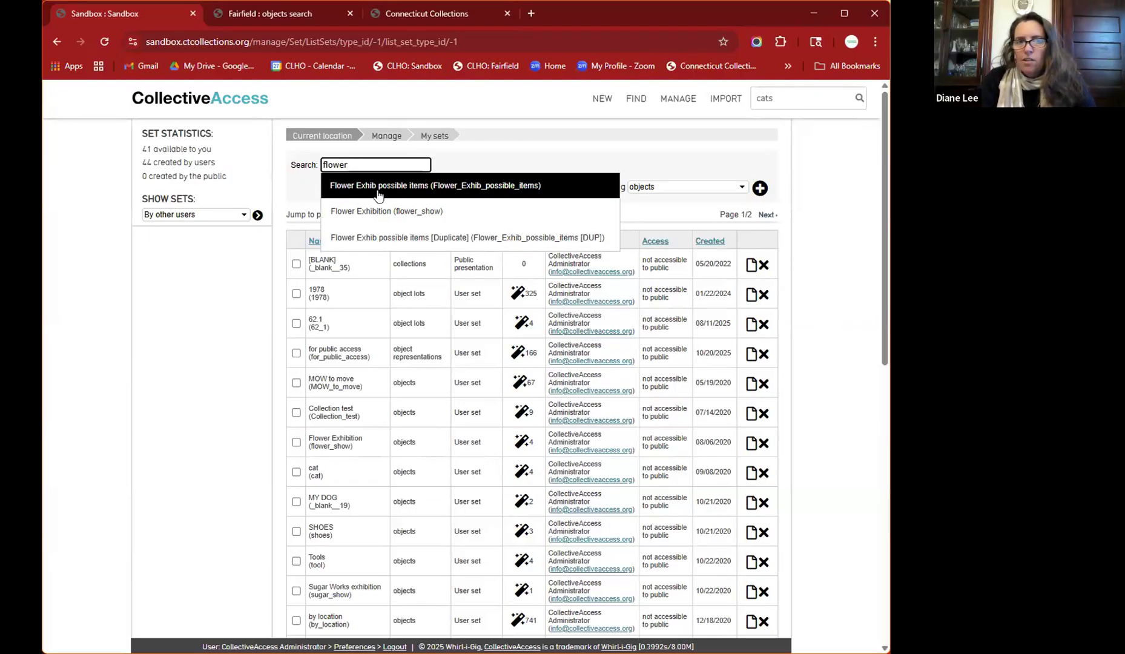
double_click(371, 165)
key("BackSpace")
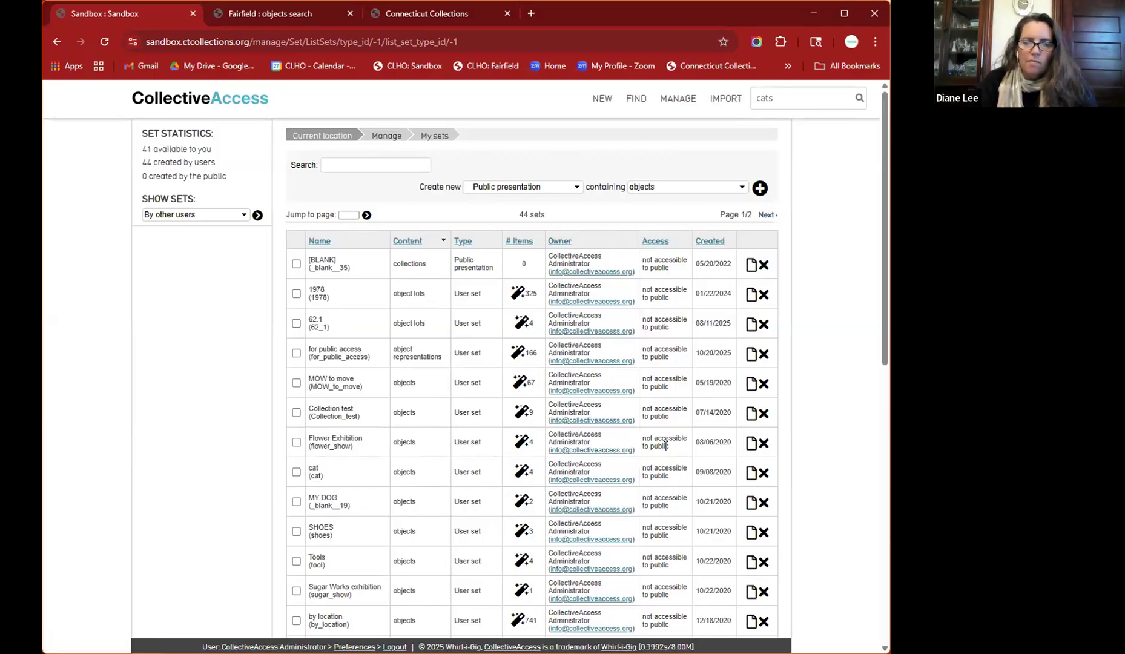
left_click(751, 475)
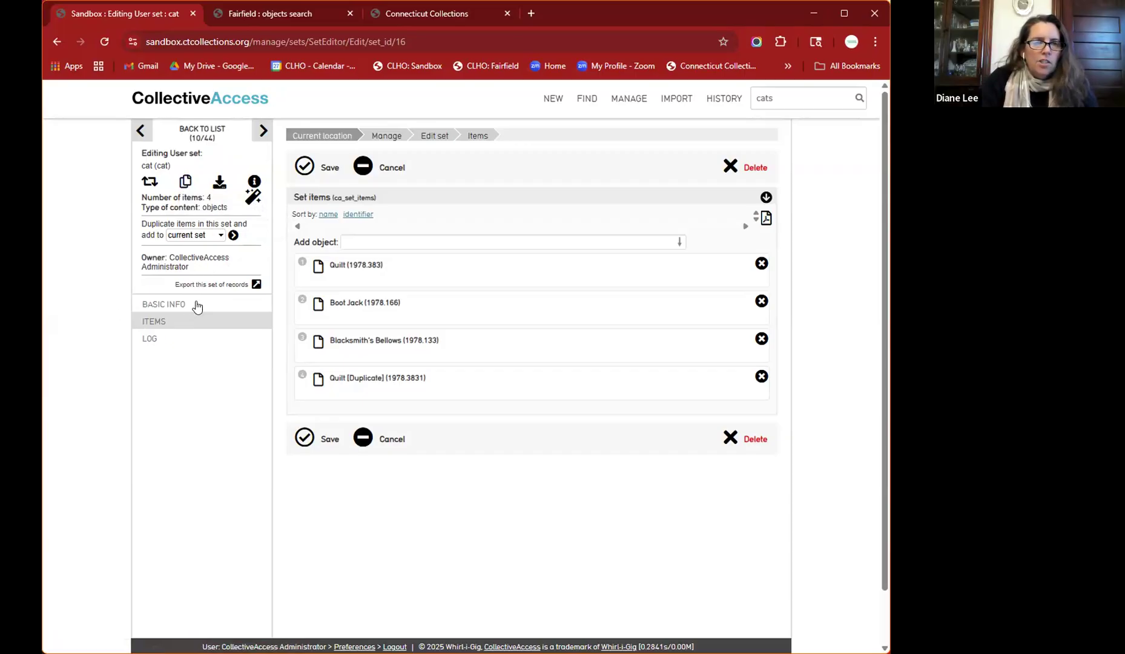
- Show the cat set's export options and select the Objects DC for OAI-PMH format
left_click(255, 286)
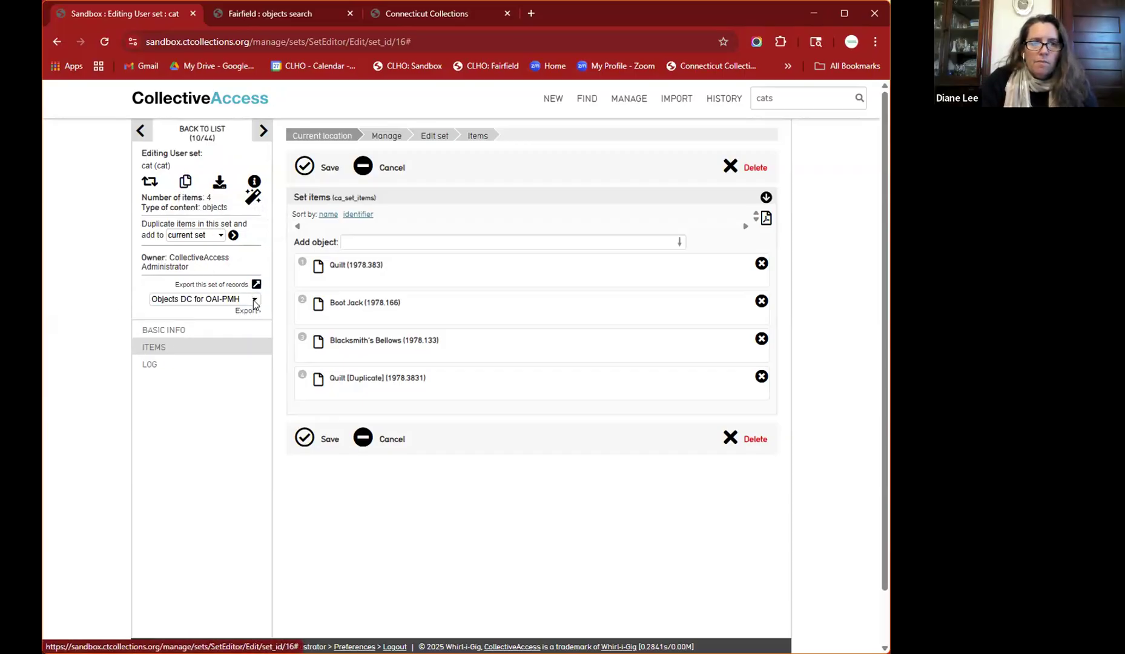
left_click(253, 297)
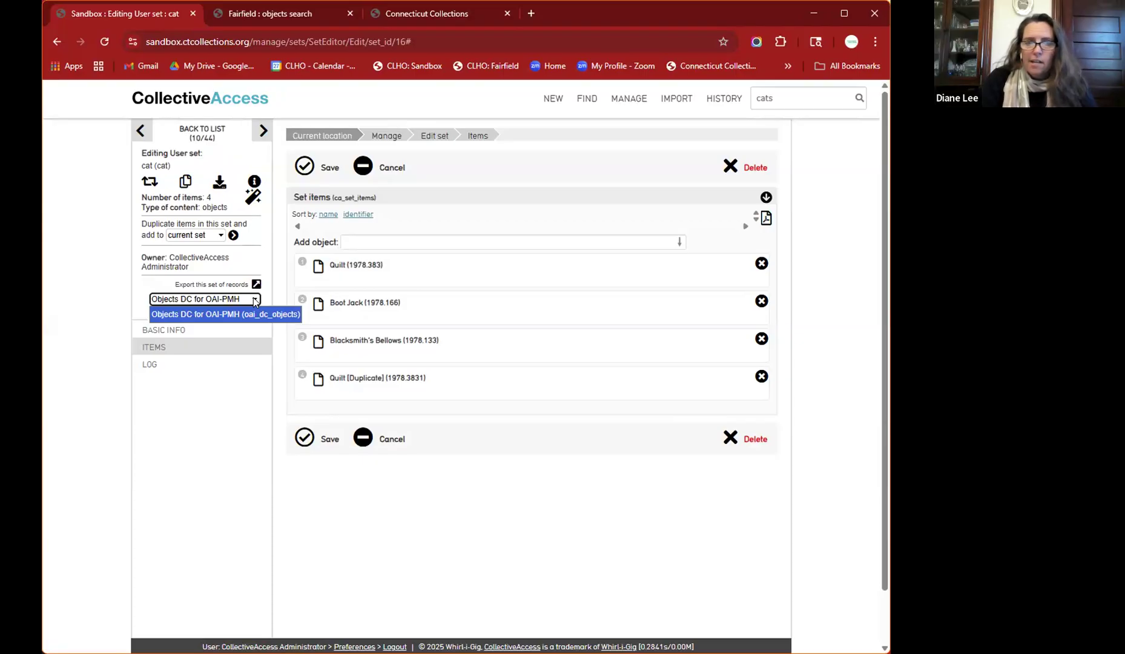
left_click_drag(193, 364, 117, 330)
left_click(125, 332)
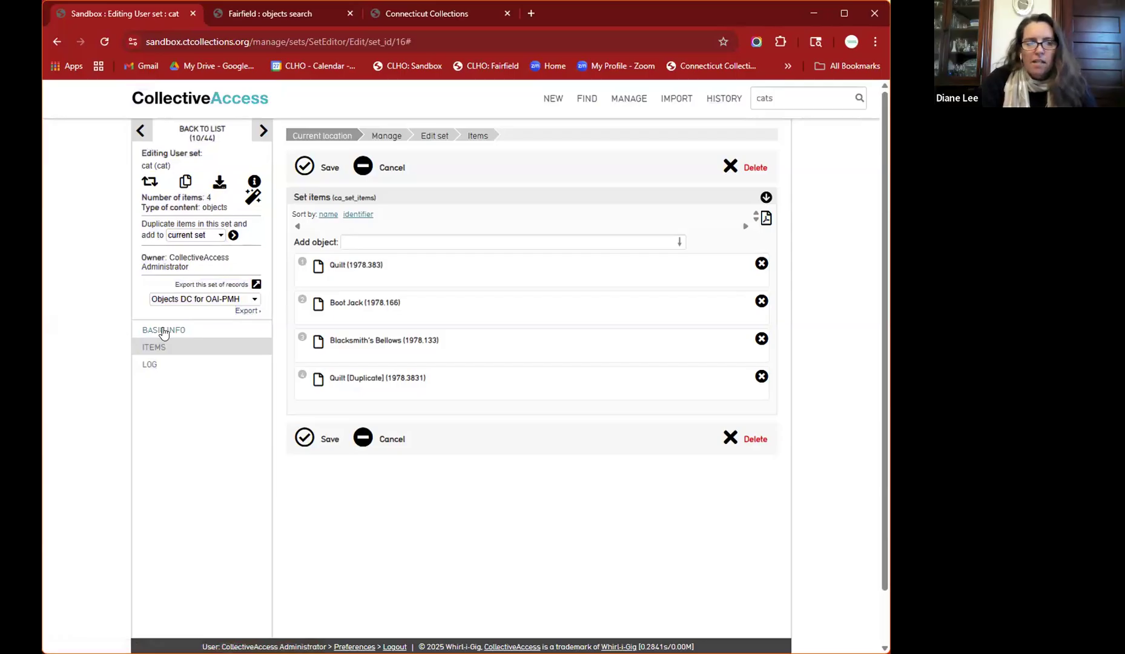
- Check the cat set's LOG, then switch to BASIC INFO showing code cat
left_click(150, 366)
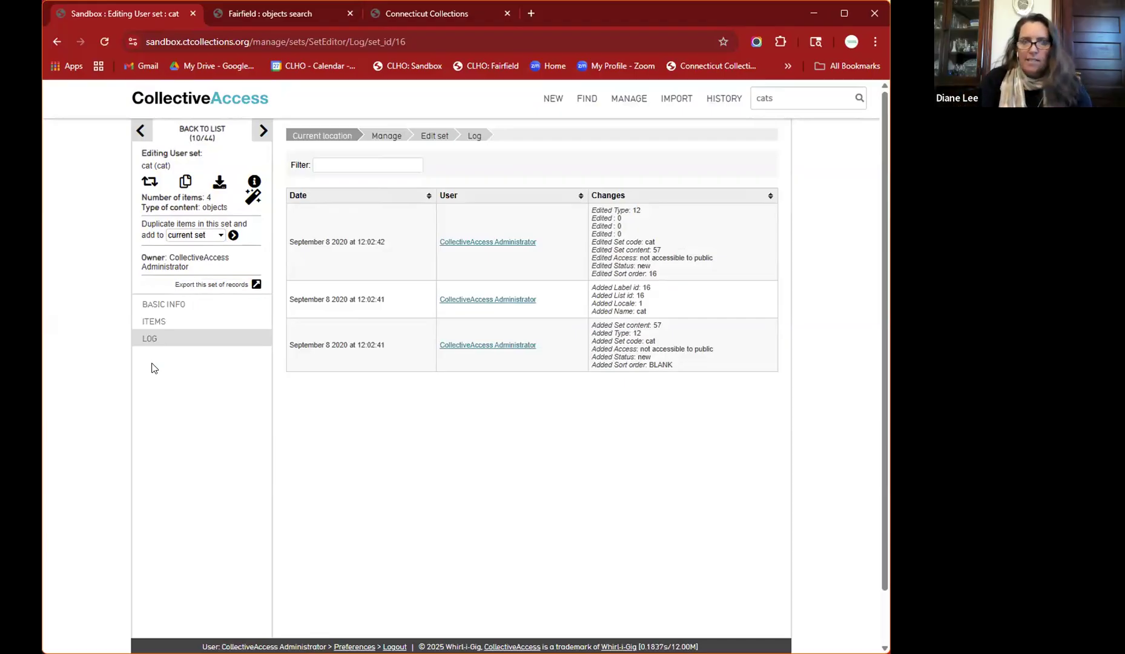
left_click(155, 306)
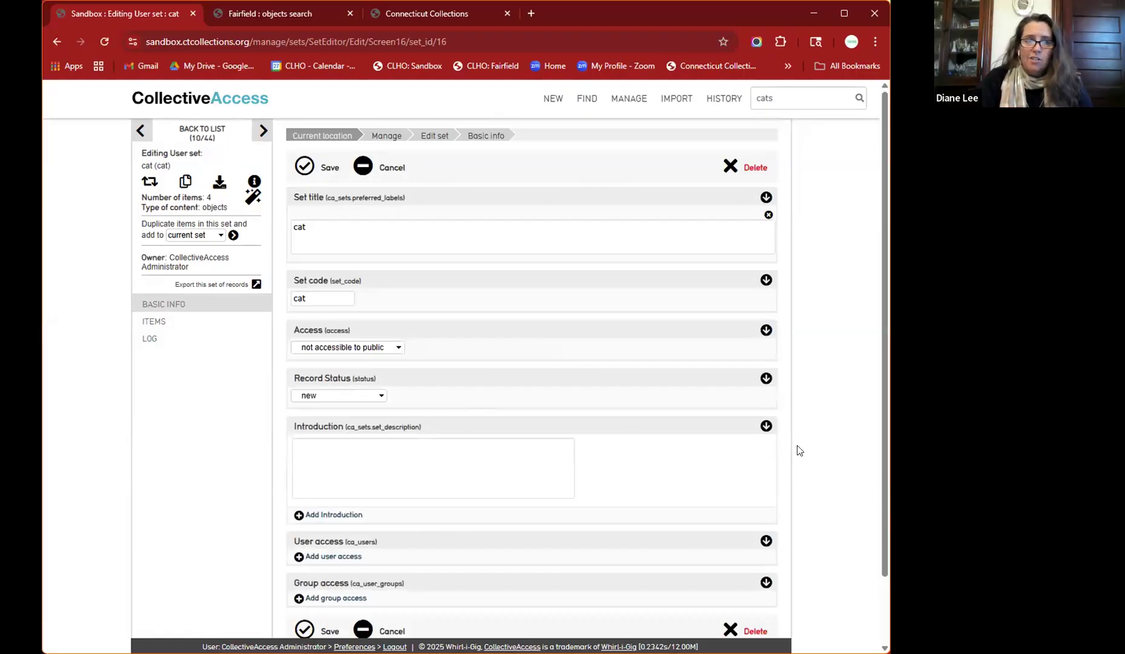
- Change the set code from cat to cat_exh and view the Record Status choices
left_click(409, 238)
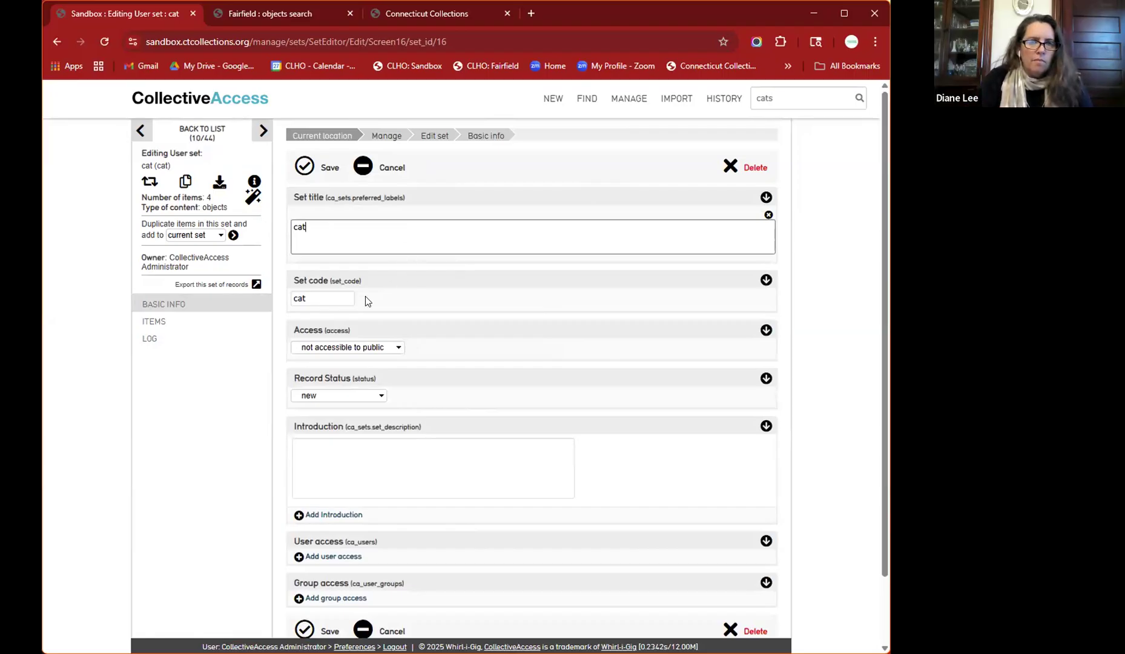
left_click(345, 295)
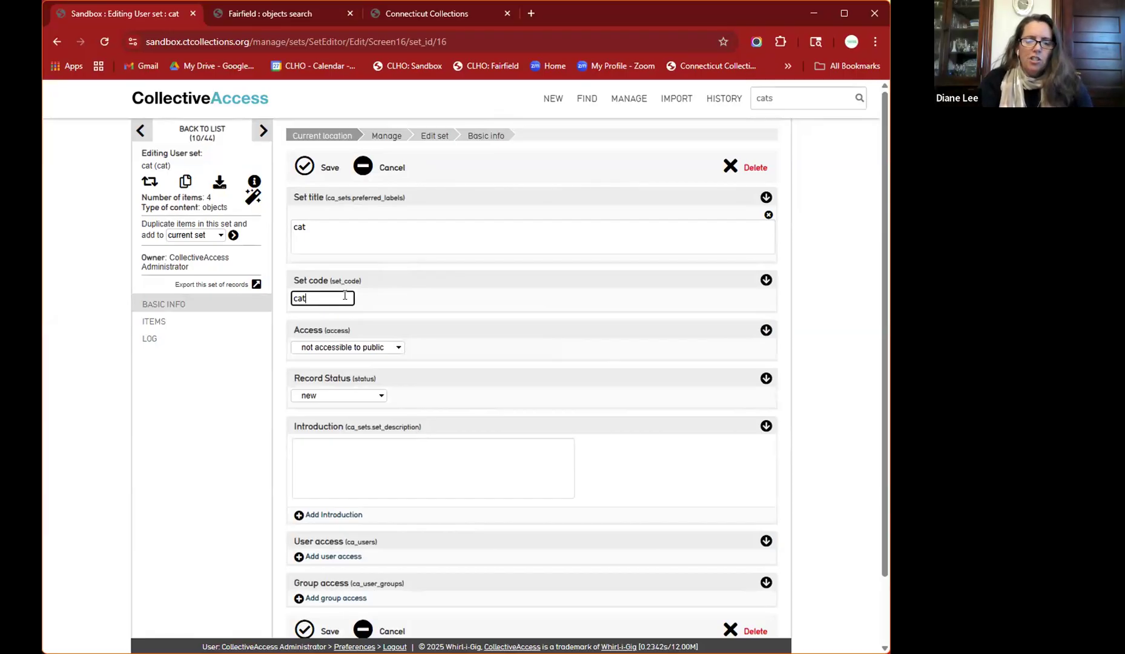
type("exh")
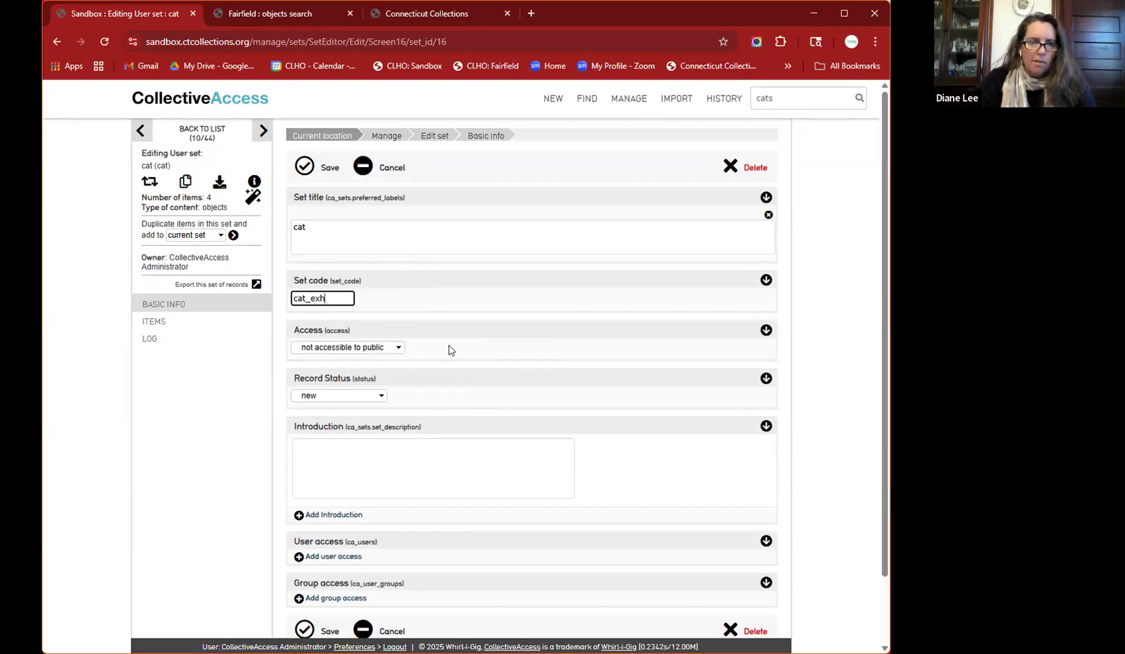
scroll(448, 345, "down", 2)
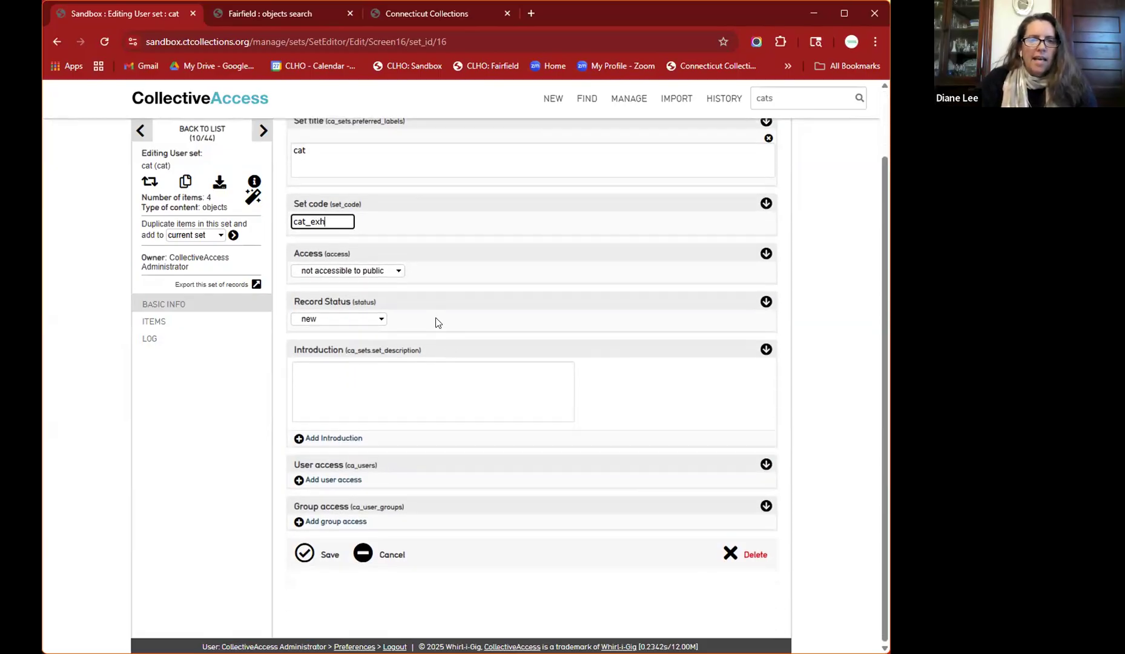
left_click(378, 320)
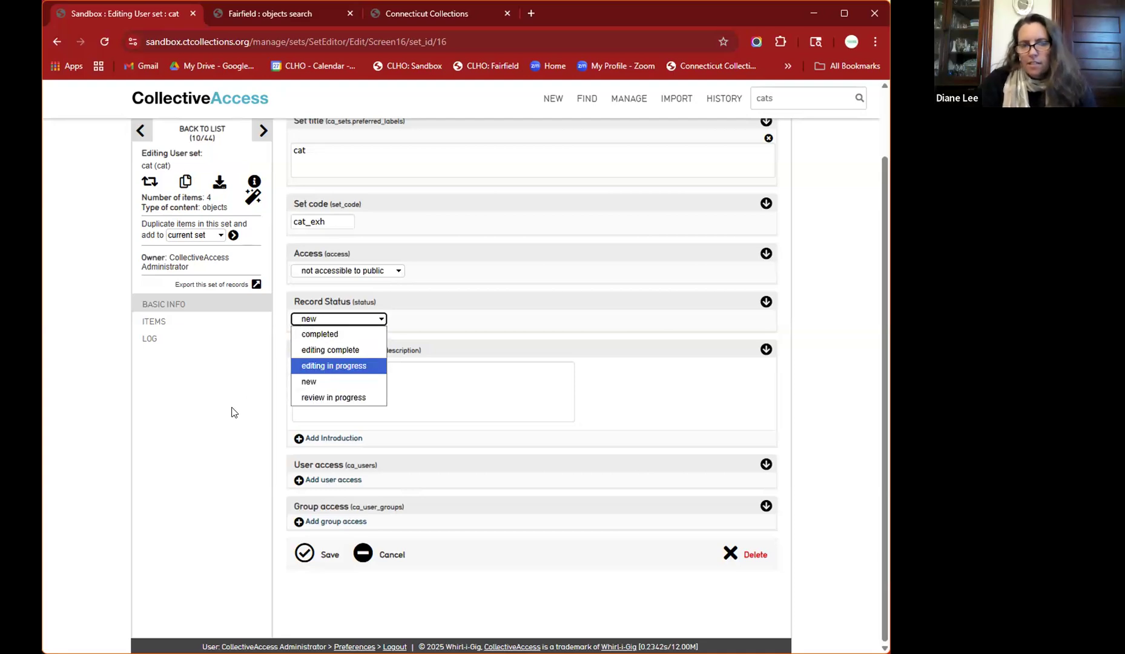
left_click(377, 396)
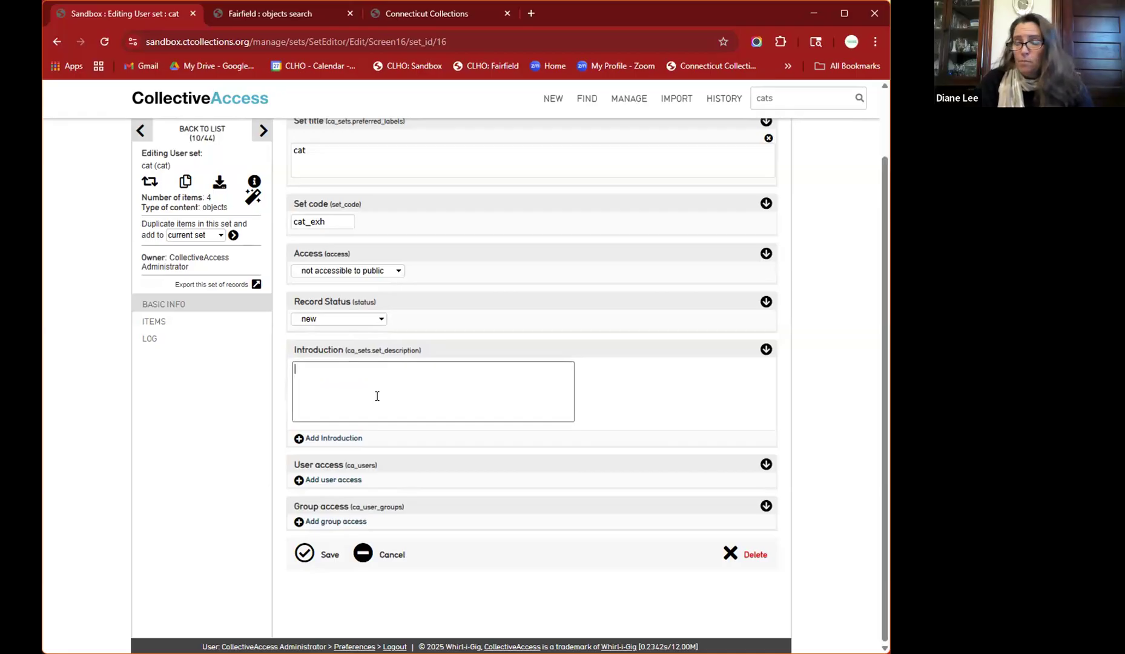
- Enter introduction 'First pass at pulling records together for the CATS! exhibit.' and save
type("First pass at pulling records together")
key("BackSpace")
key("BackSpace")
key("BackSpace")
key("BackSpace")
type("ether for the C")
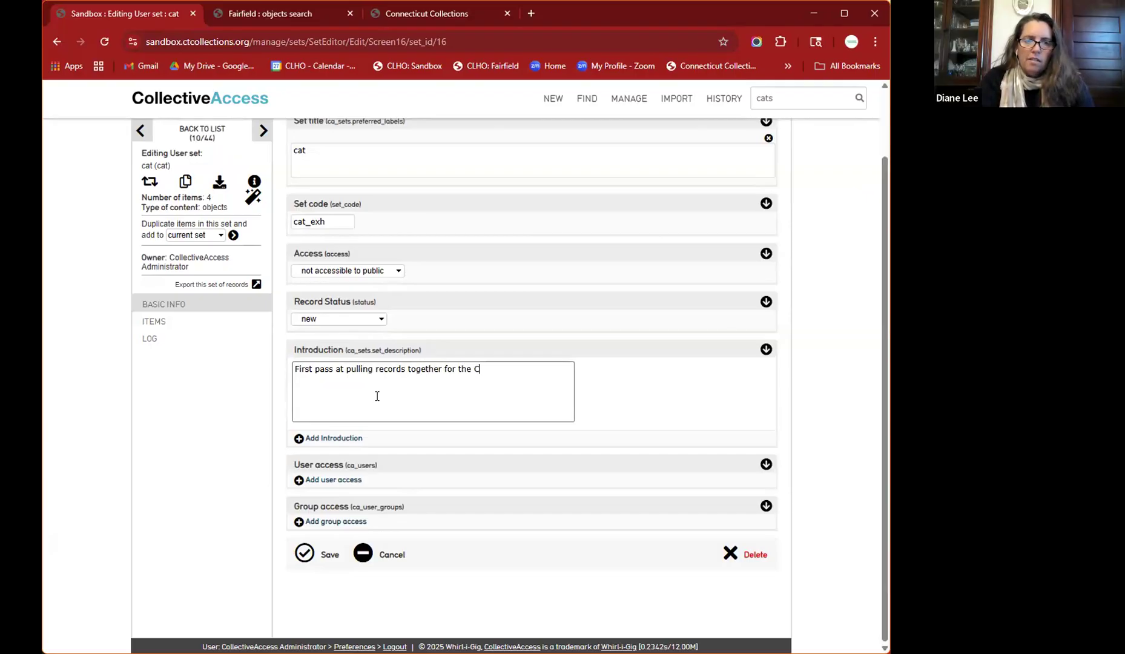
type("ATS! exhibit.")
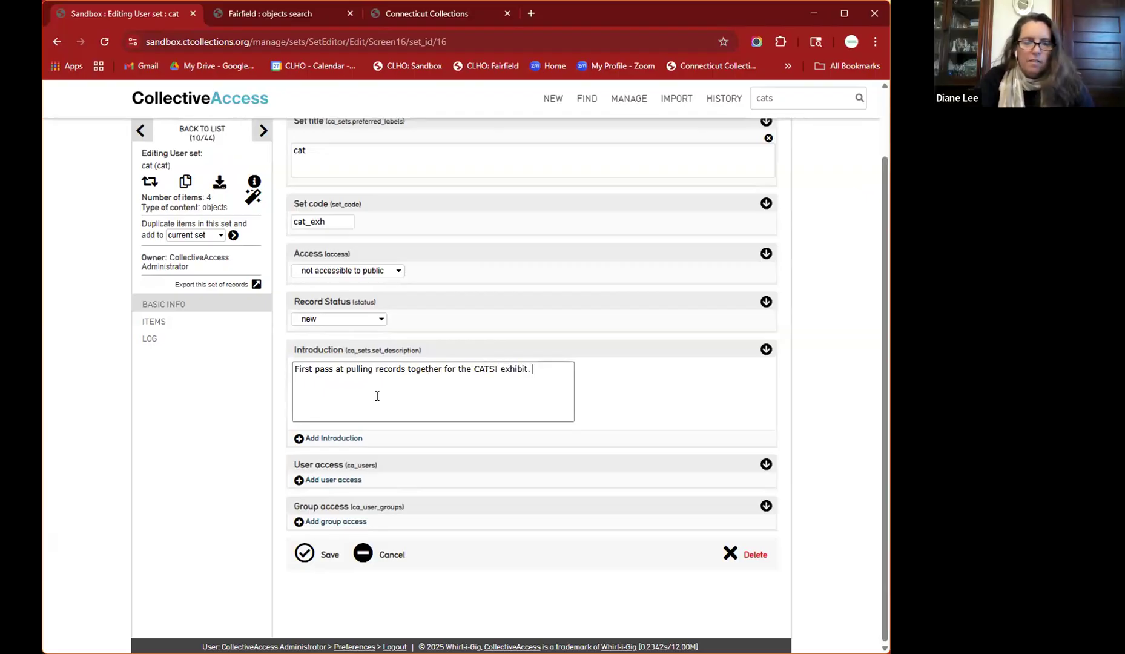
left_click(473, 388)
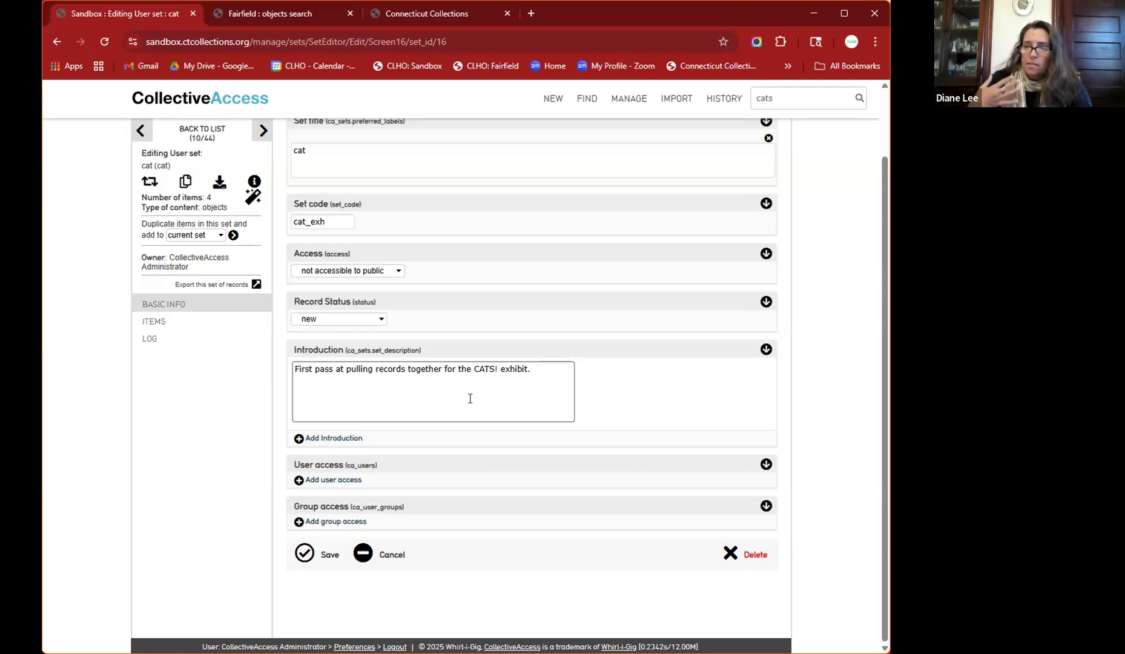
left_click(309, 554)
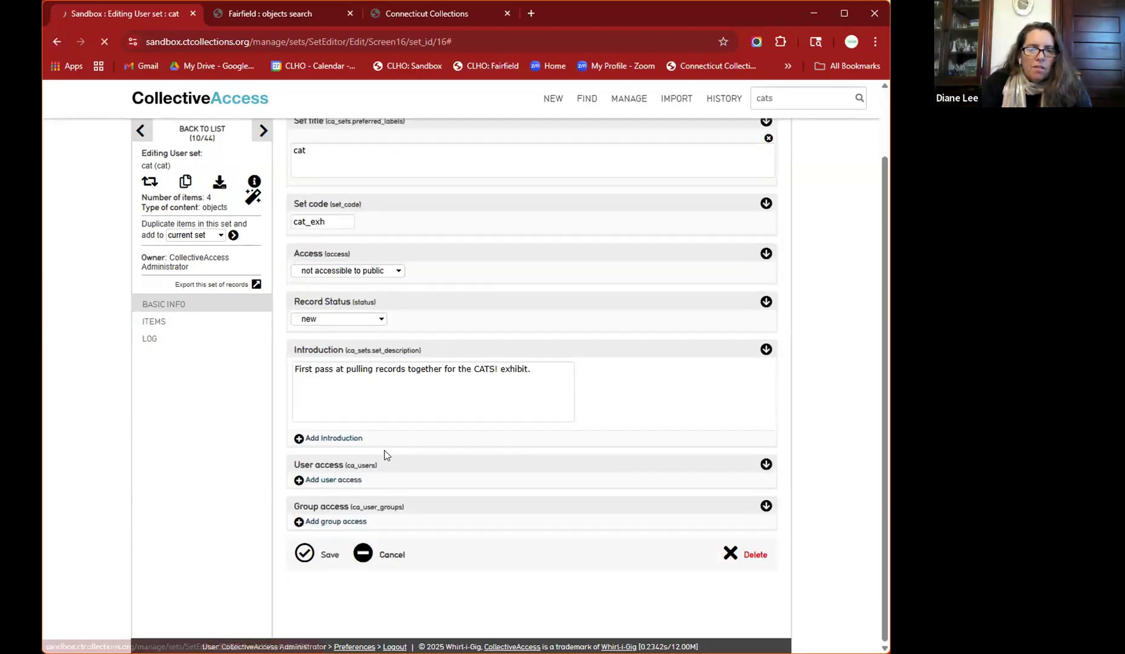
- Scroll down the saved Basic info form, now identified as cat (cat_exh)
scroll(397, 442, "down", 2)
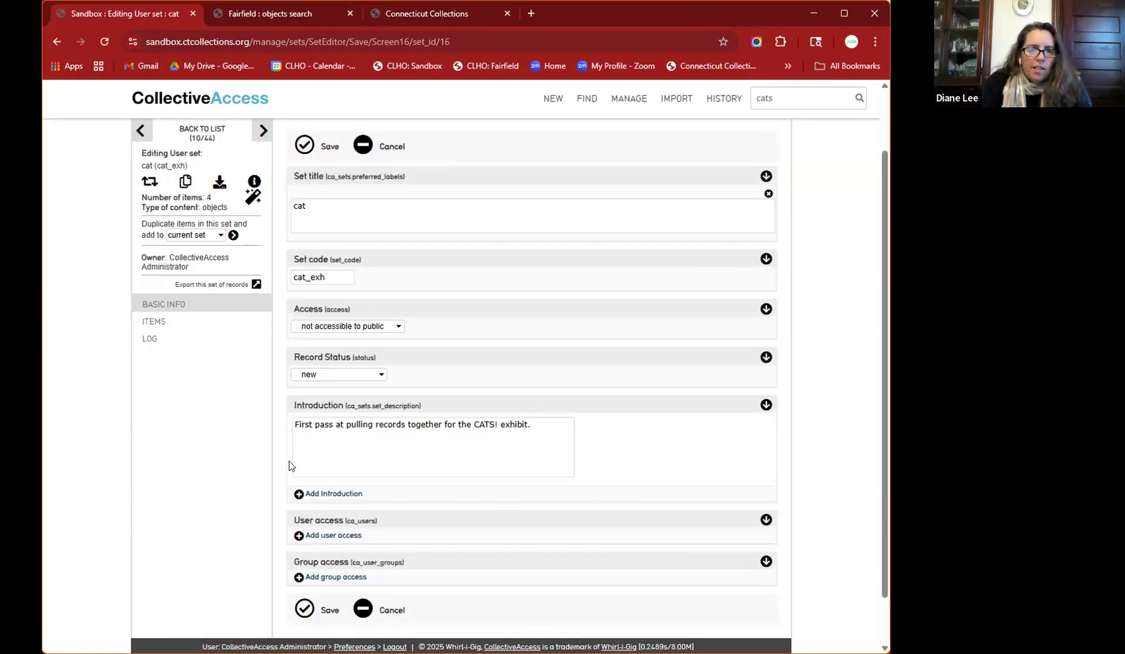
scroll(330, 532, "down", 1)
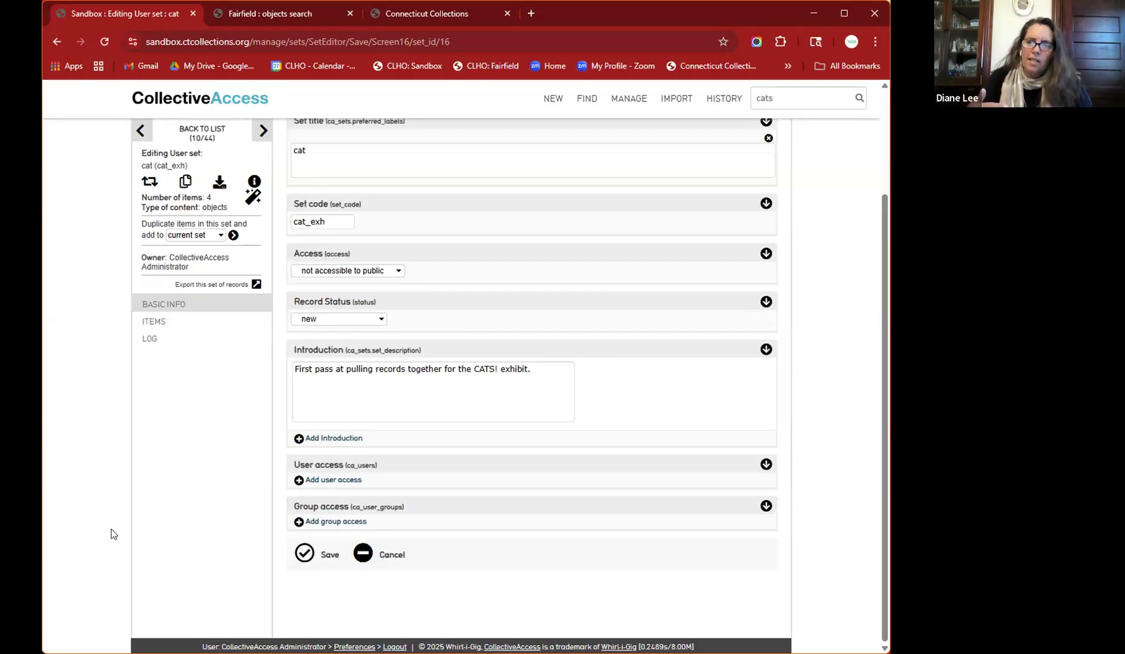
- Add a user access entry for the manager account found by typing 'ctco'
left_click(334, 479)
left_click(336, 484)
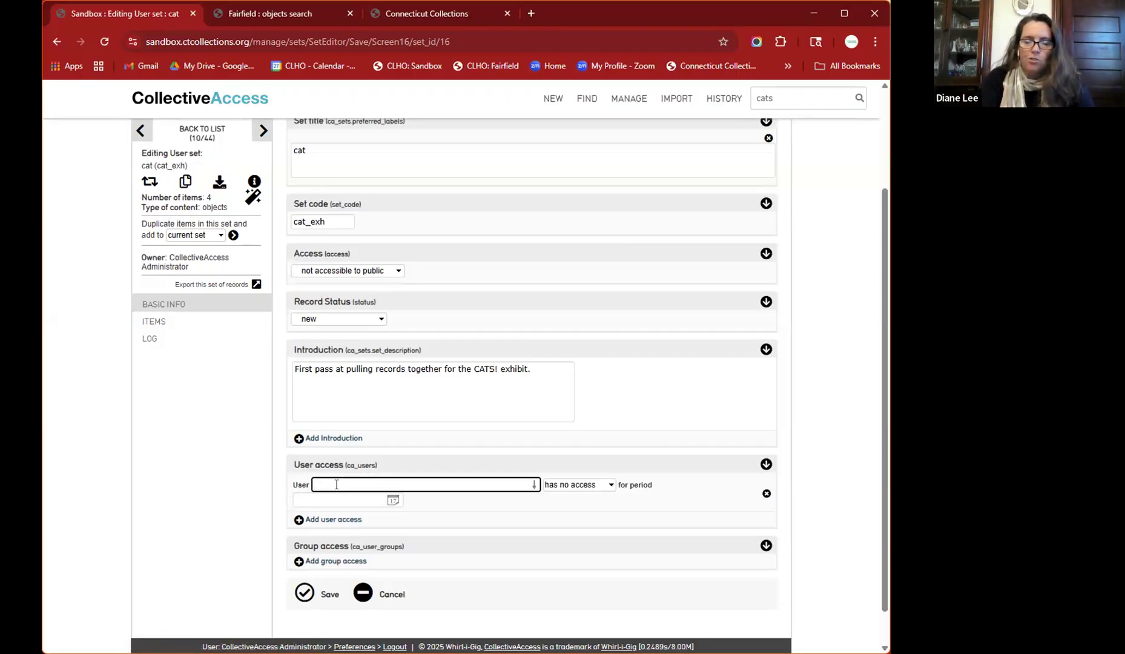
type("ctco")
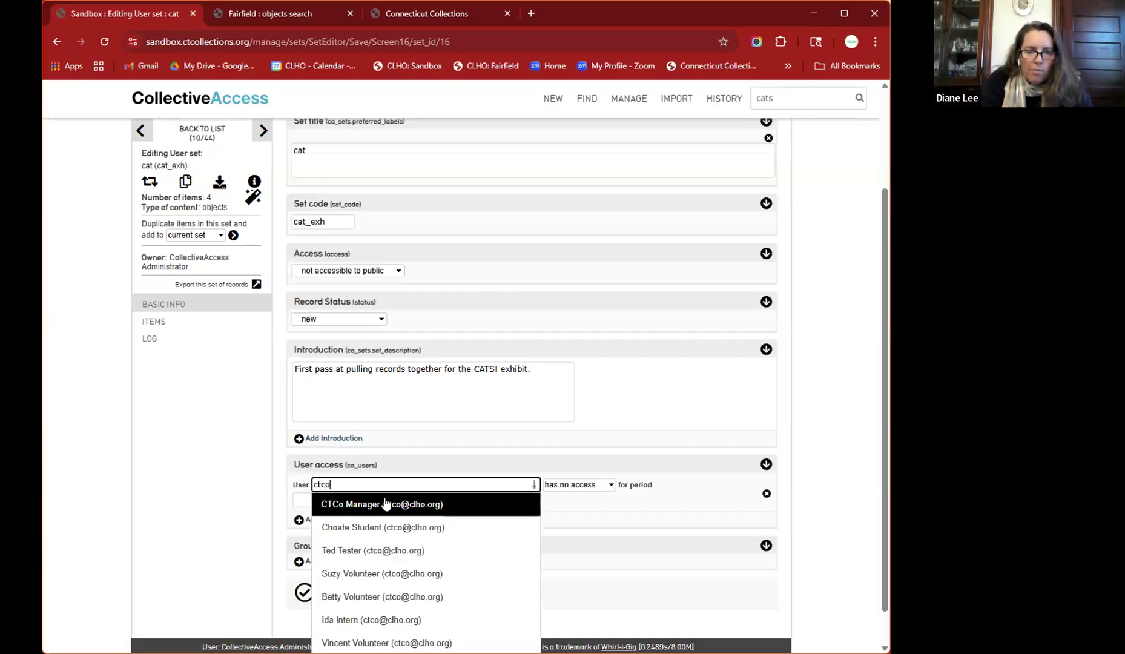
left_click(385, 504)
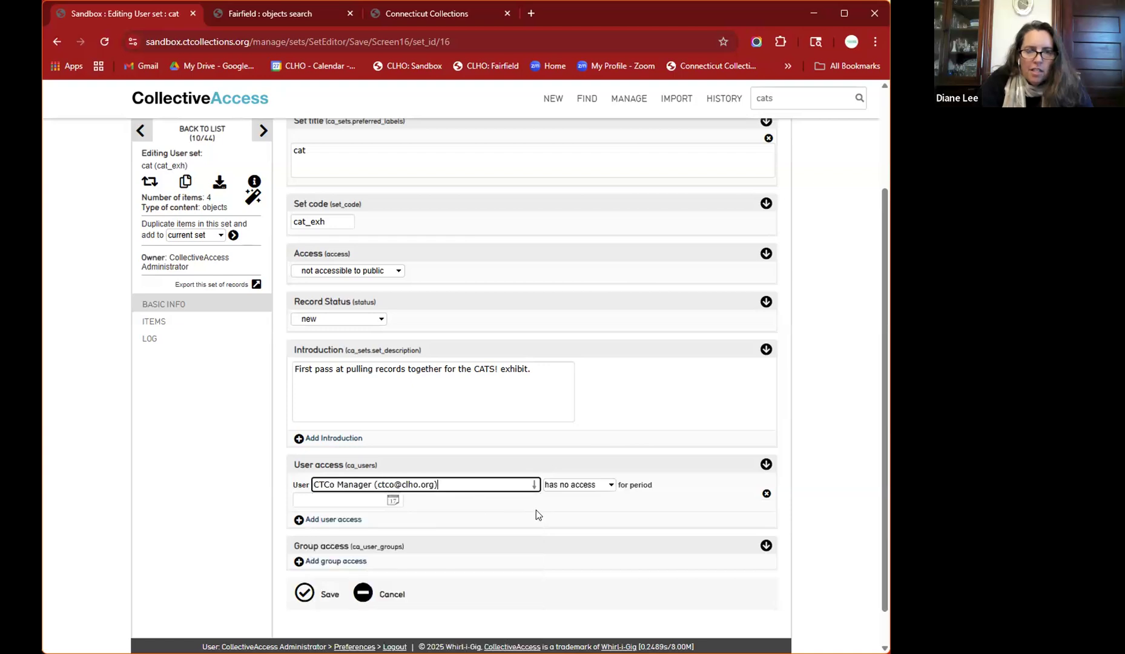
- Set that user's access to can edit and save the set
left_click(604, 486)
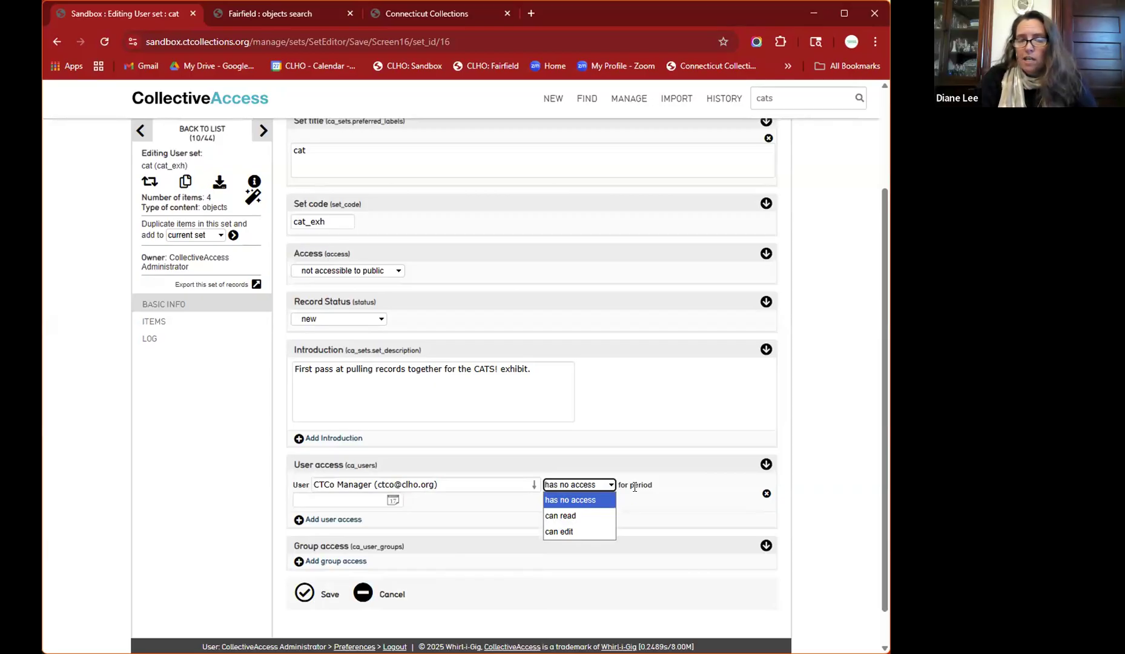
left_click(566, 514)
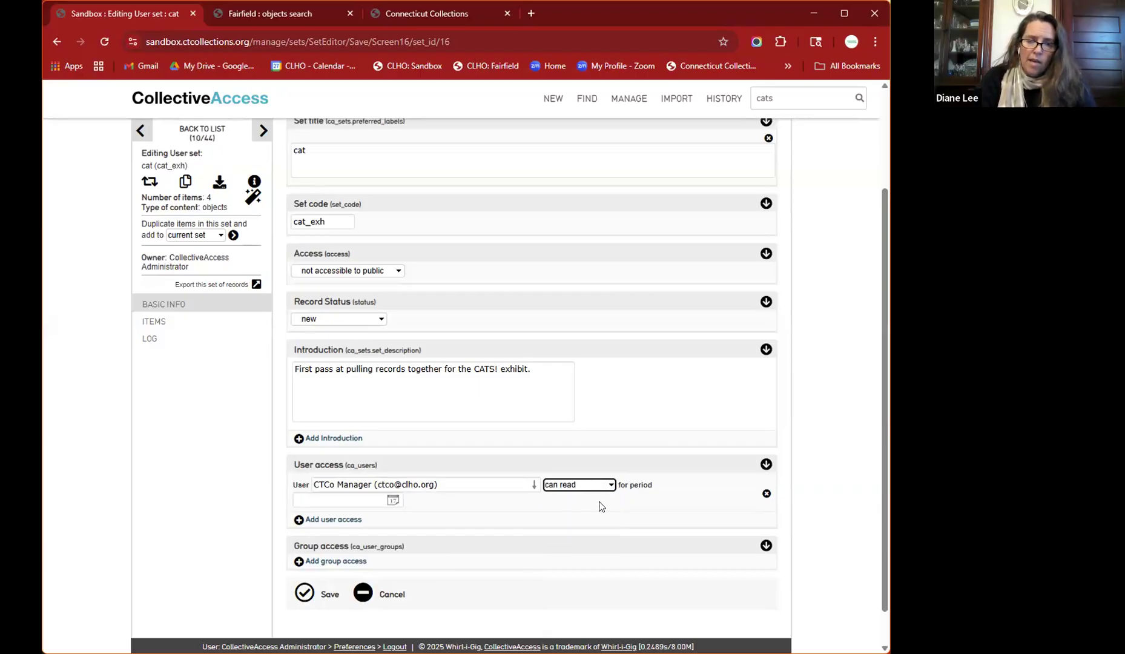
left_click(608, 486)
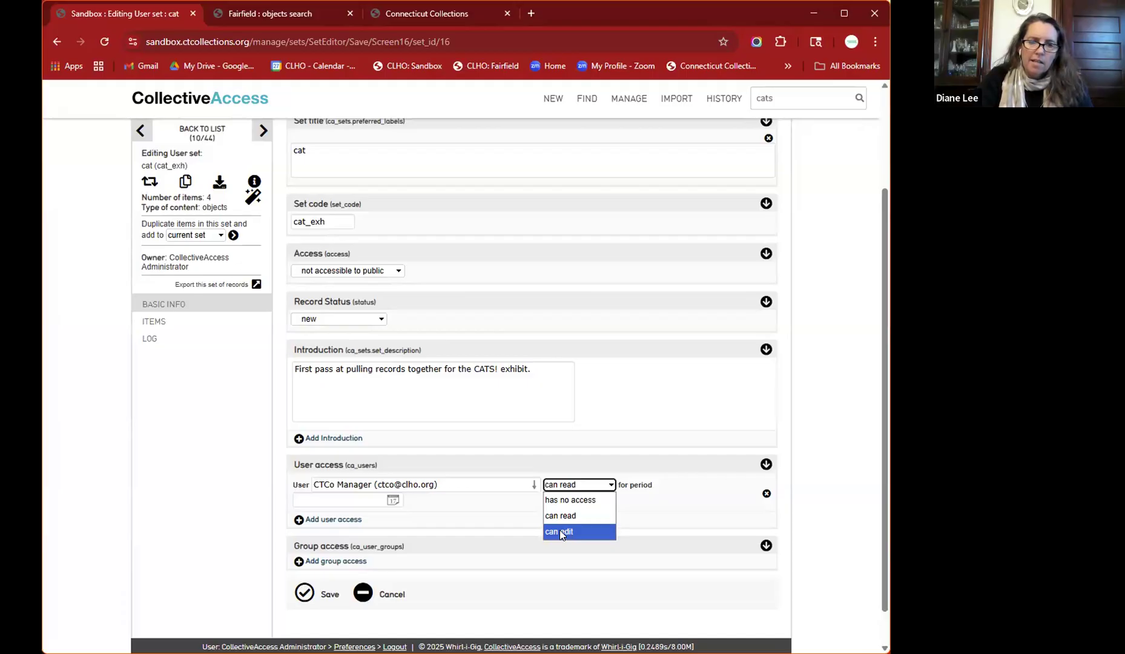
left_click(560, 531)
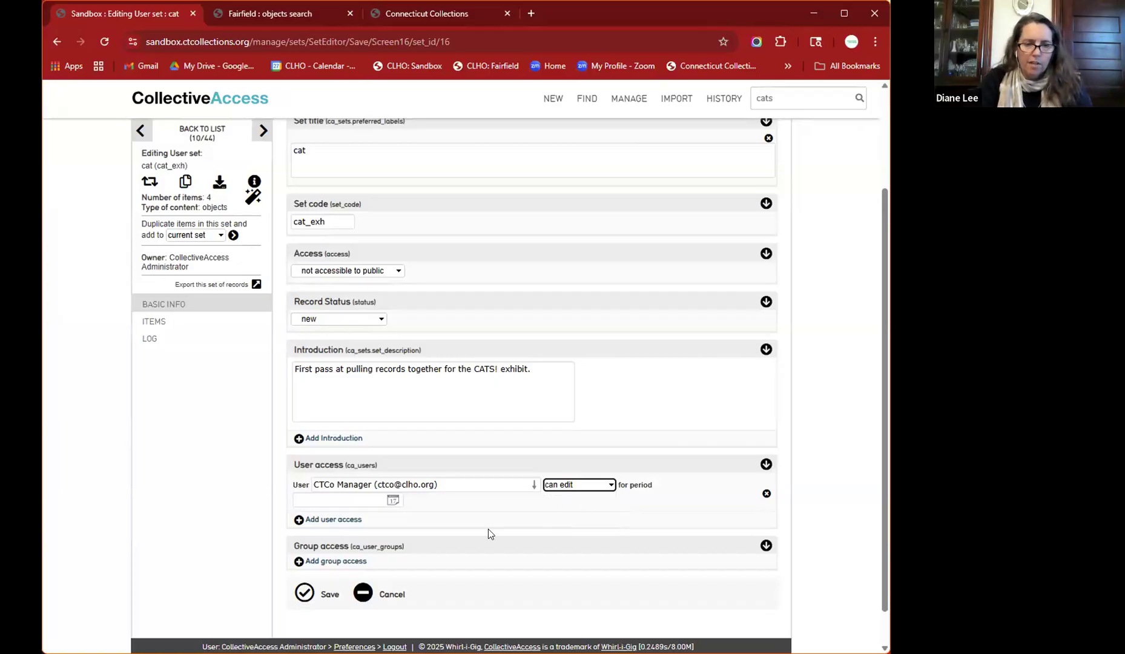
left_click(311, 594)
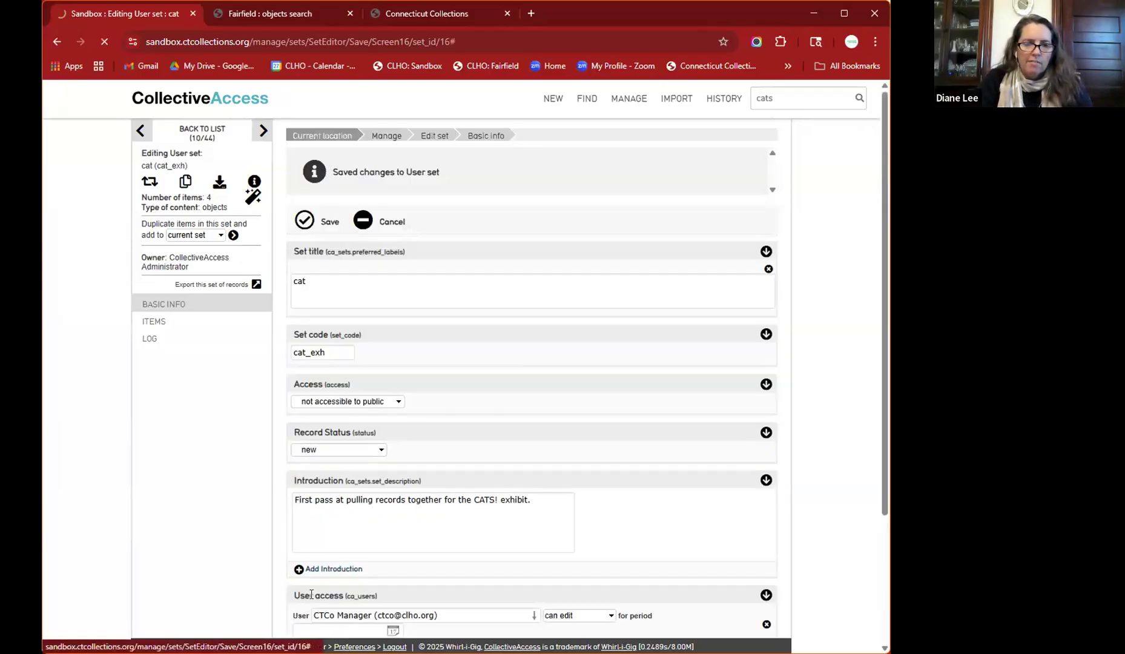
- Add an Administrators group access entry with 'can edit' permission to the cat set and save
scroll(189, 540, "down", 2)
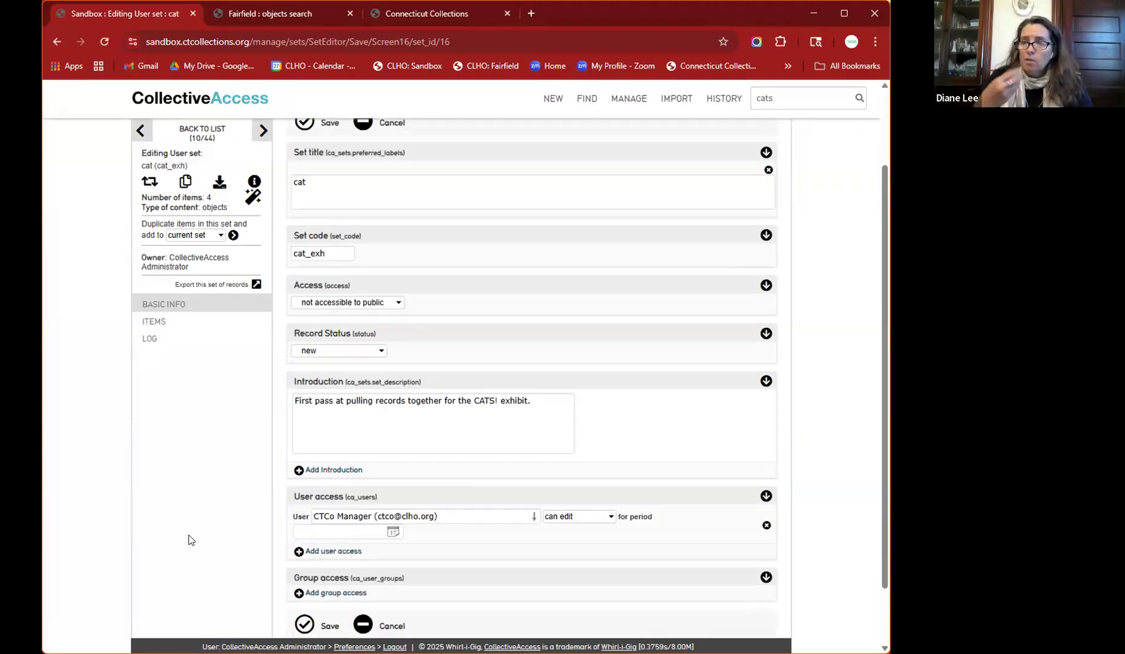
scroll(189, 540, "down", 2)
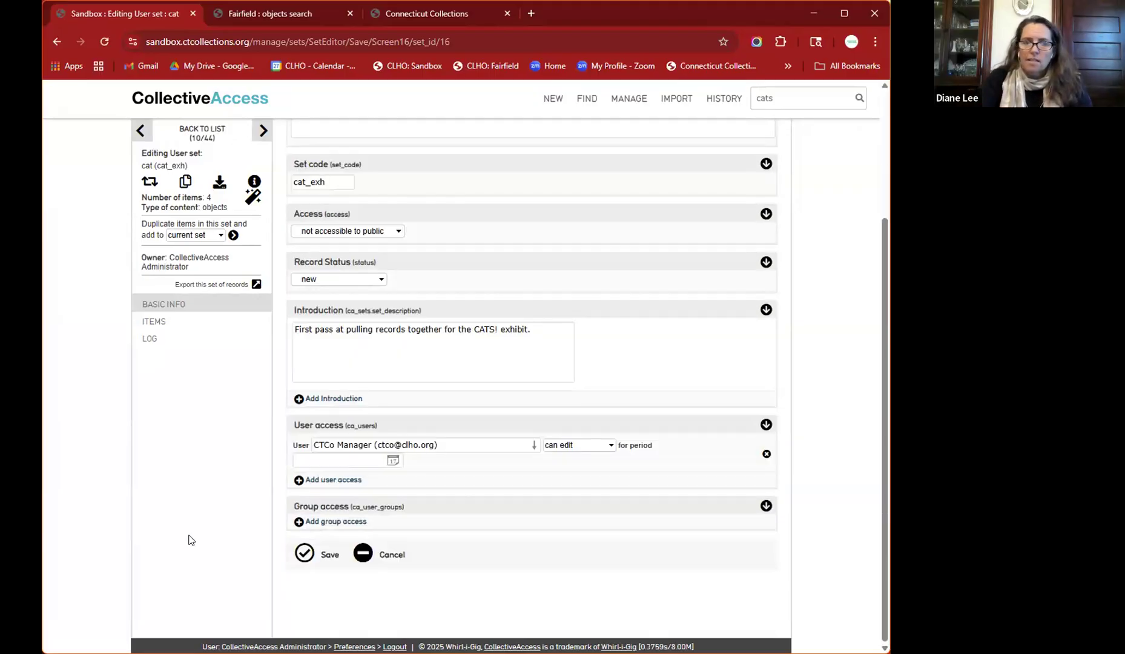
left_click(328, 525)
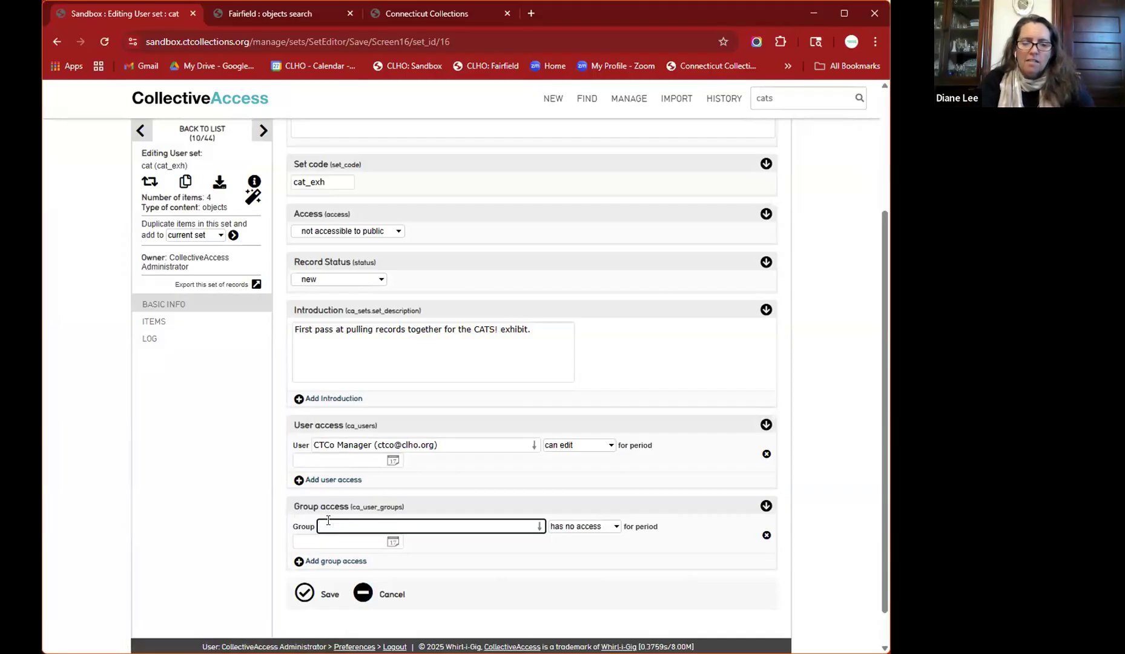
type("ctco")
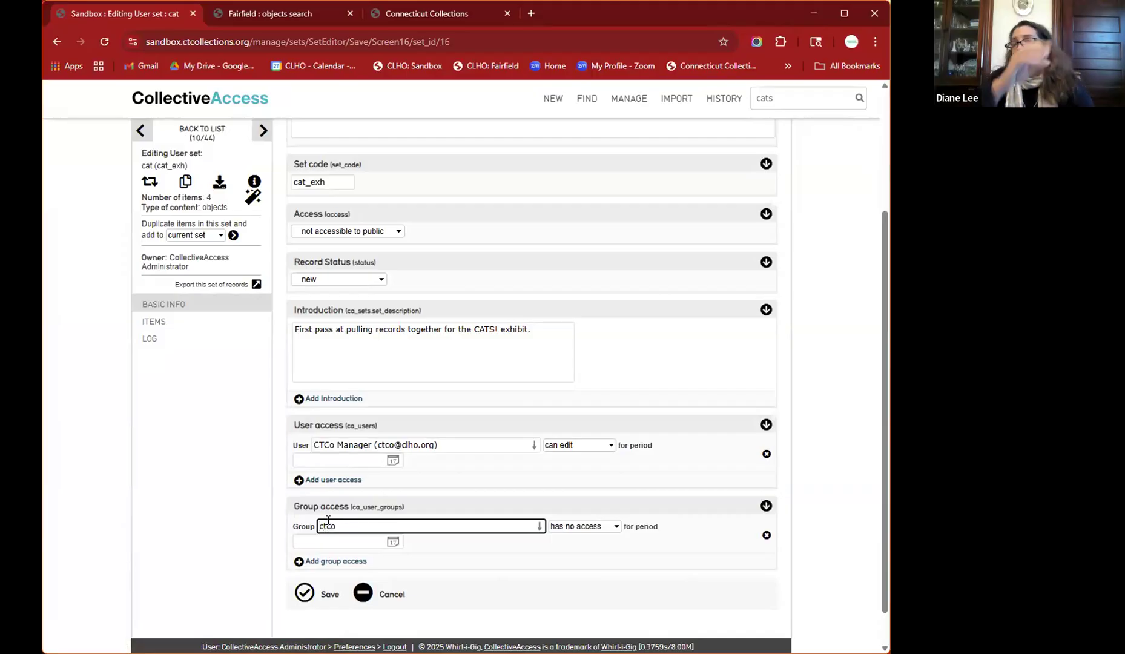
key("BackSpace")
key("BackSpace")
key("BackSpace")
key("BackSpace")
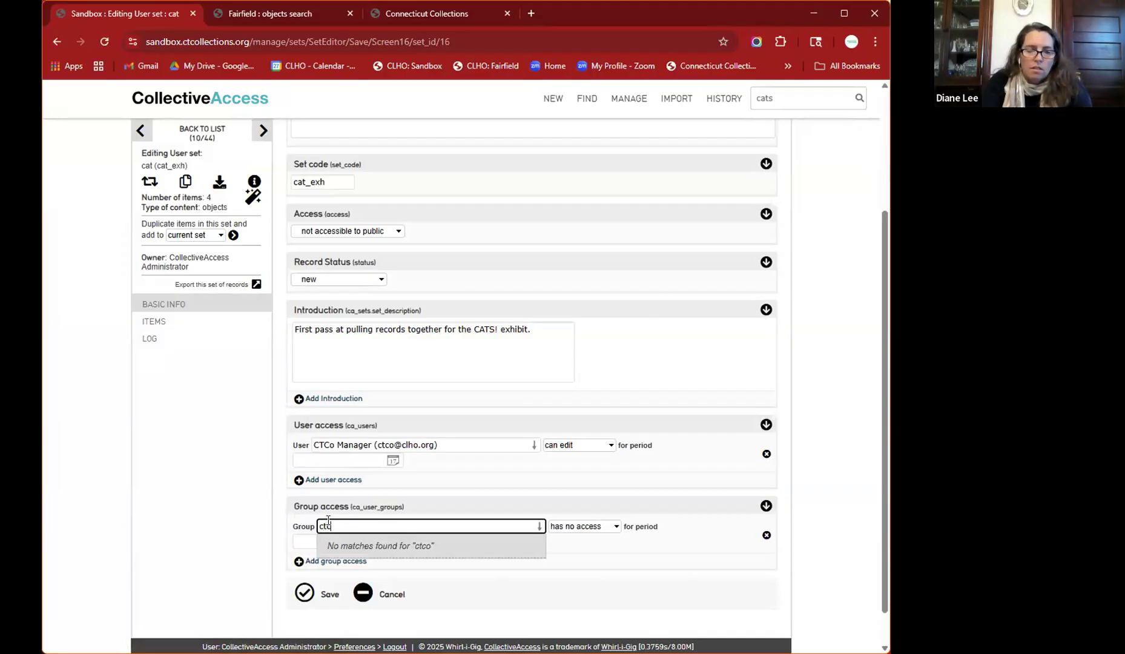
type("admin")
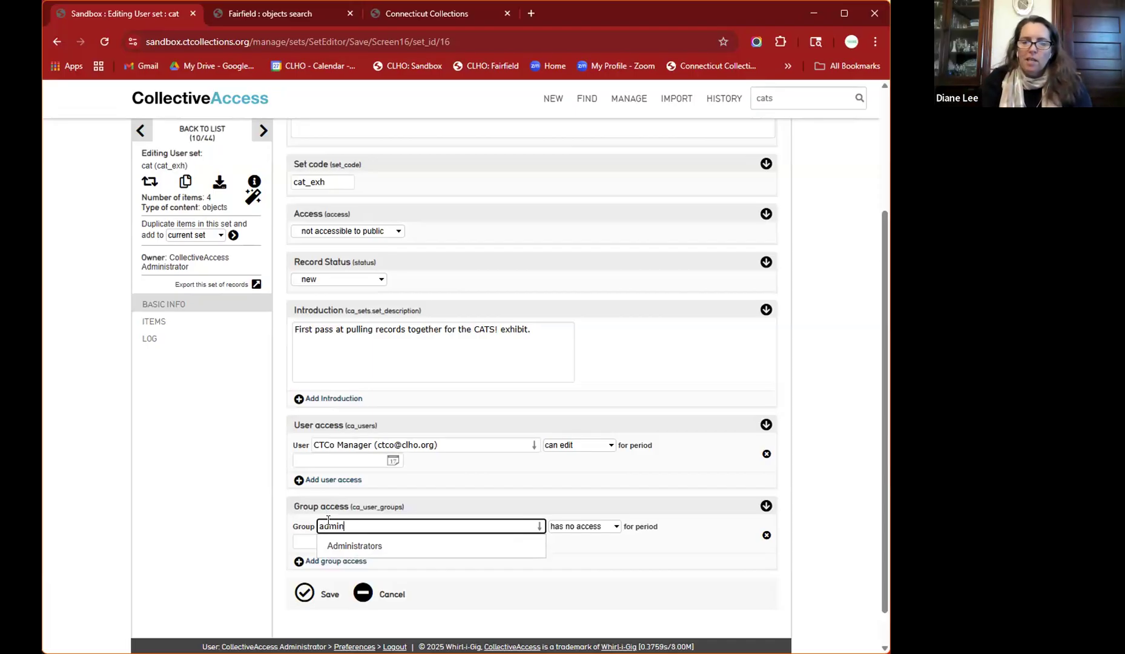
left_click(354, 547)
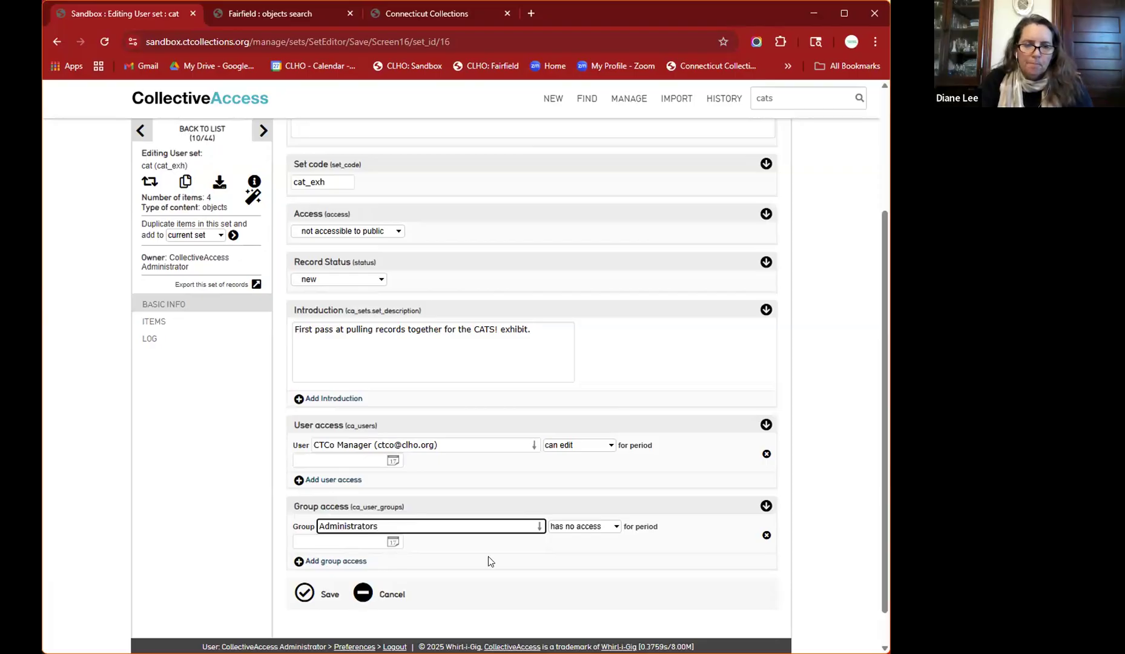
left_click(580, 532)
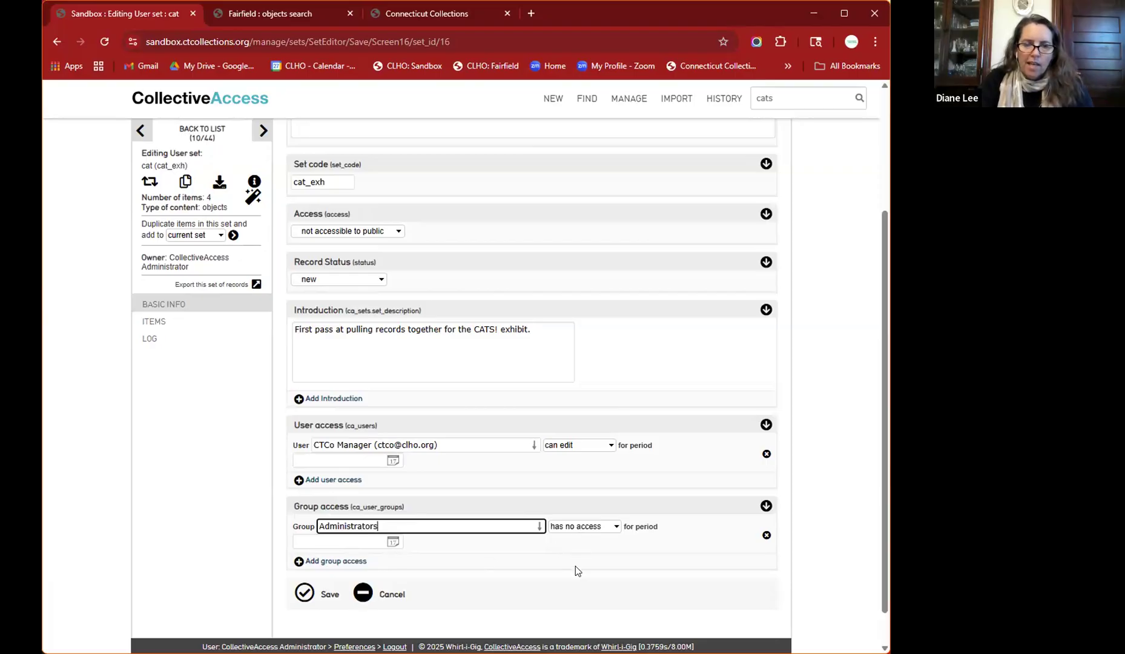
left_click(576, 568)
left_click(305, 599)
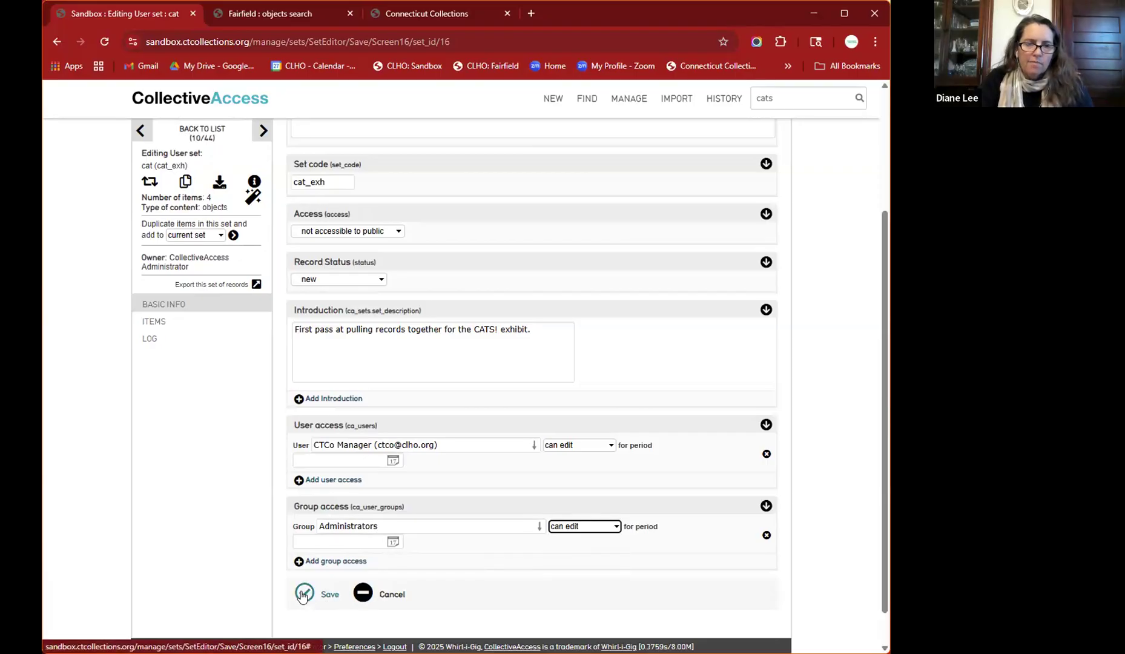
- Place the caret at the end of the set's introduction text and save the set again
left_click(382, 499)
left_click(551, 495)
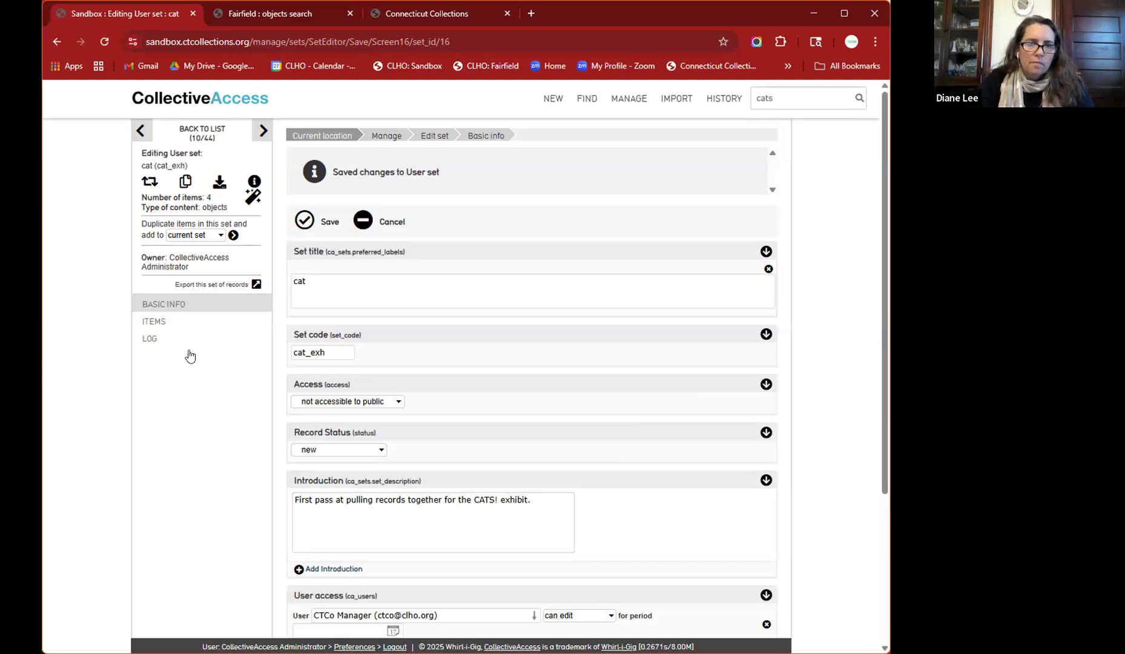
left_click(305, 222)
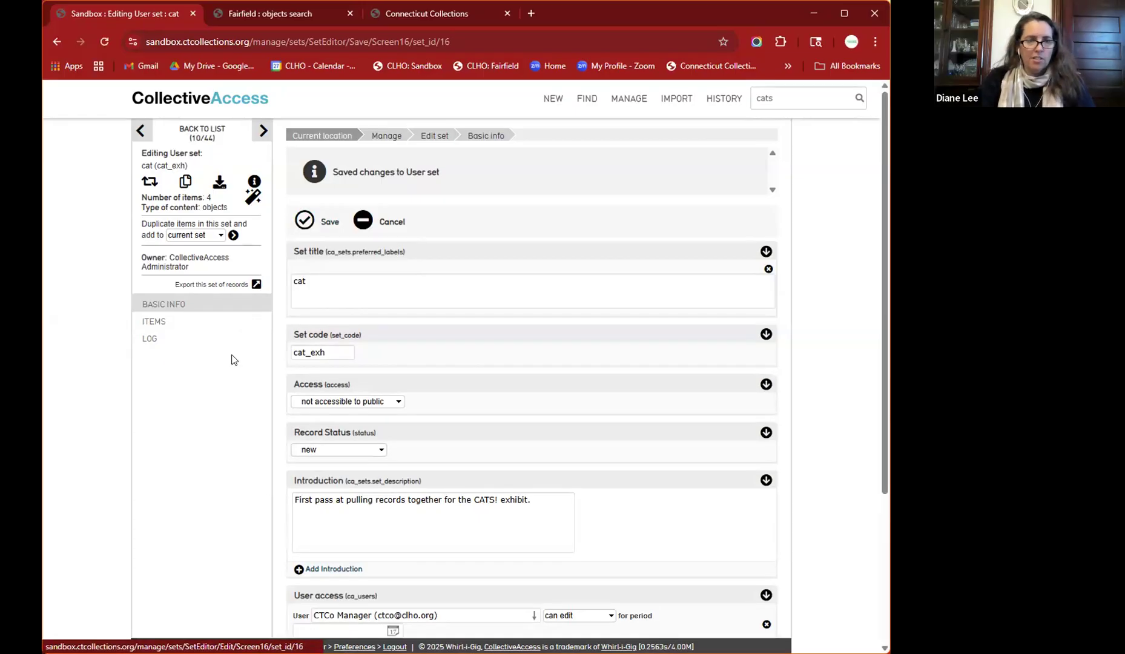
- In the set's items, search '1974', add Harpoon (1978.218) and save the set
left_click(154, 322)
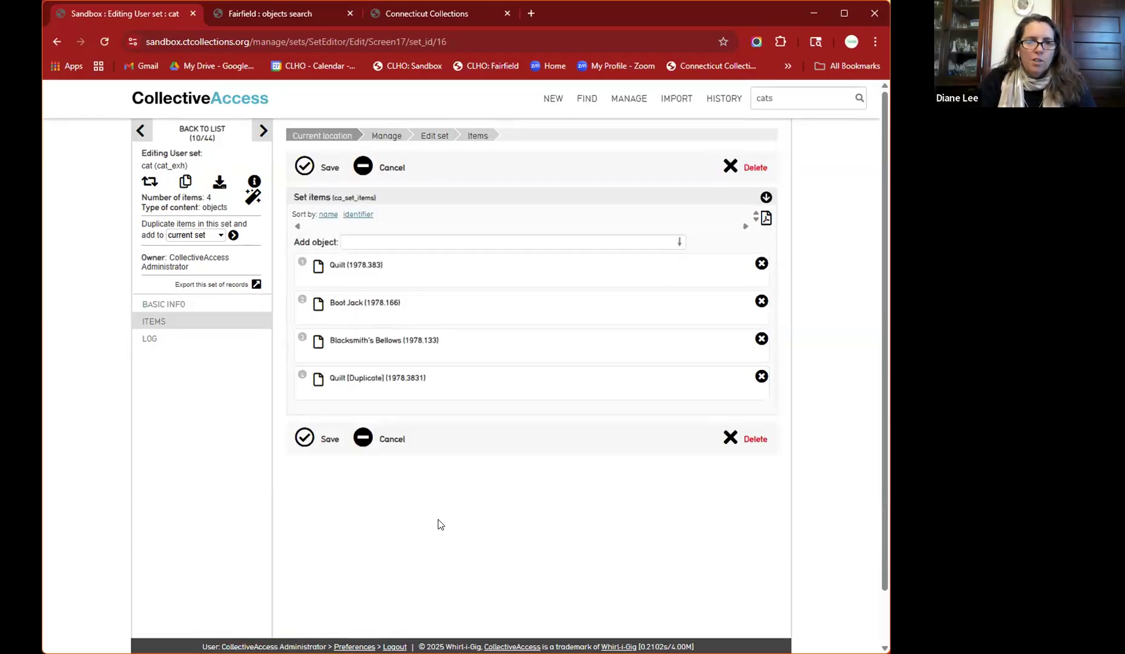
left_click(480, 242)
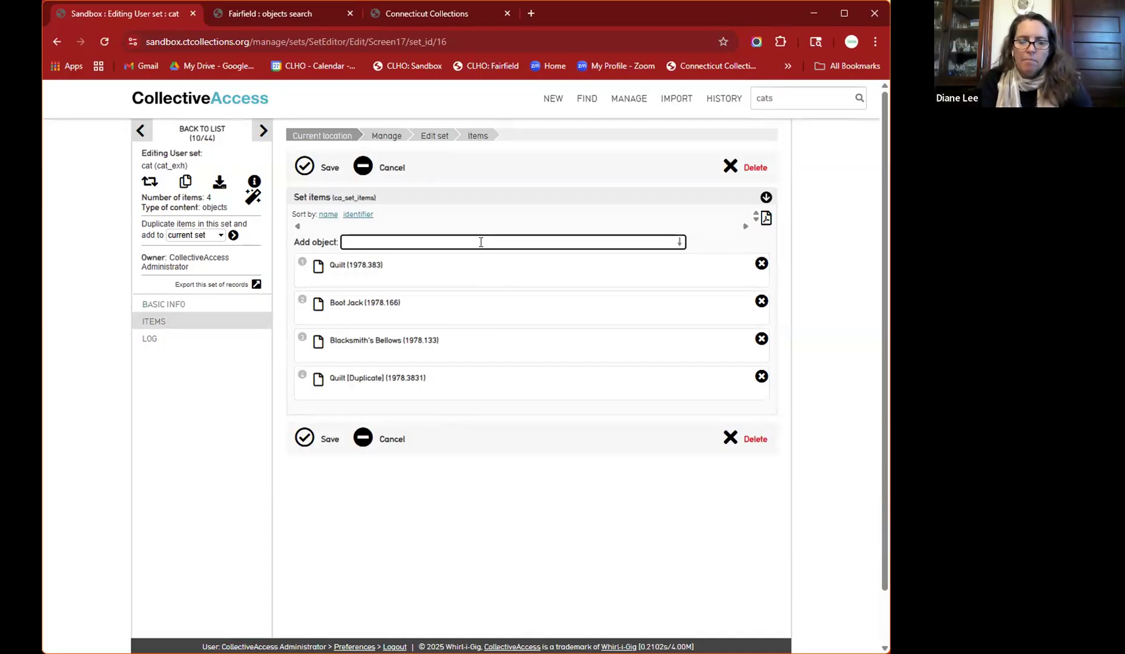
type("1974")
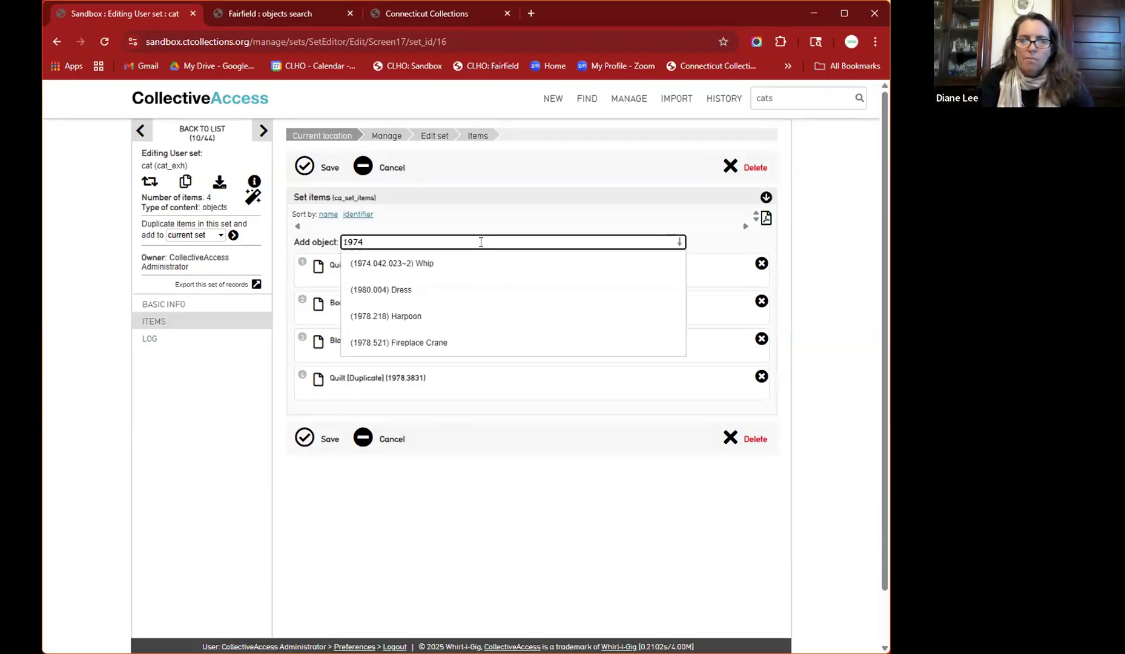
left_click(430, 313)
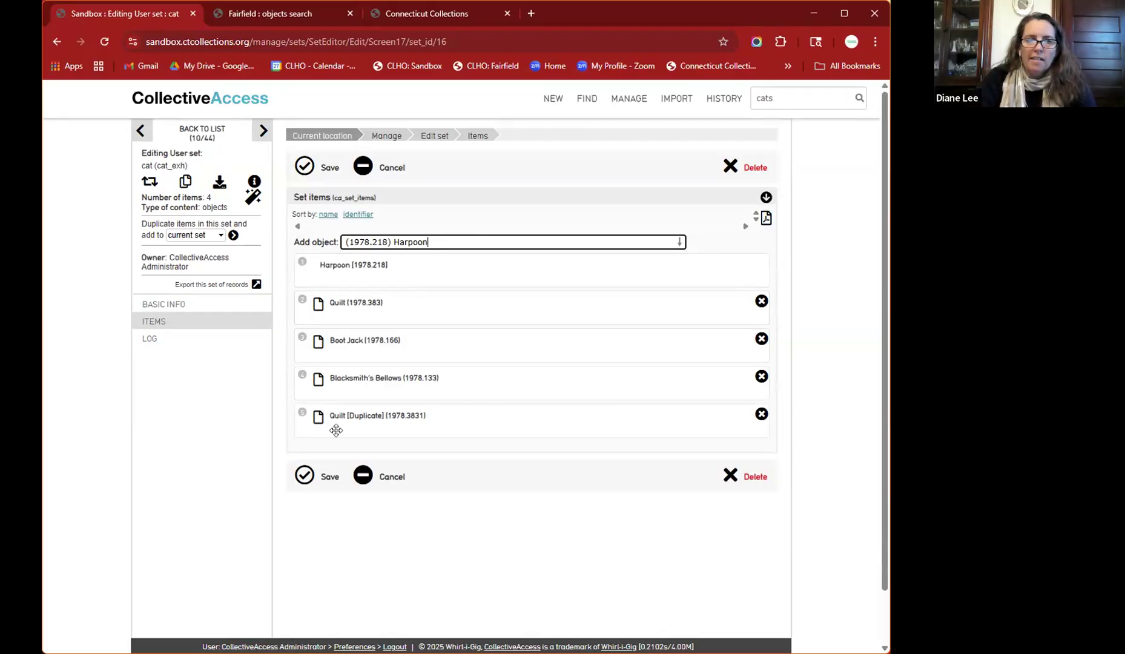
left_click(319, 476)
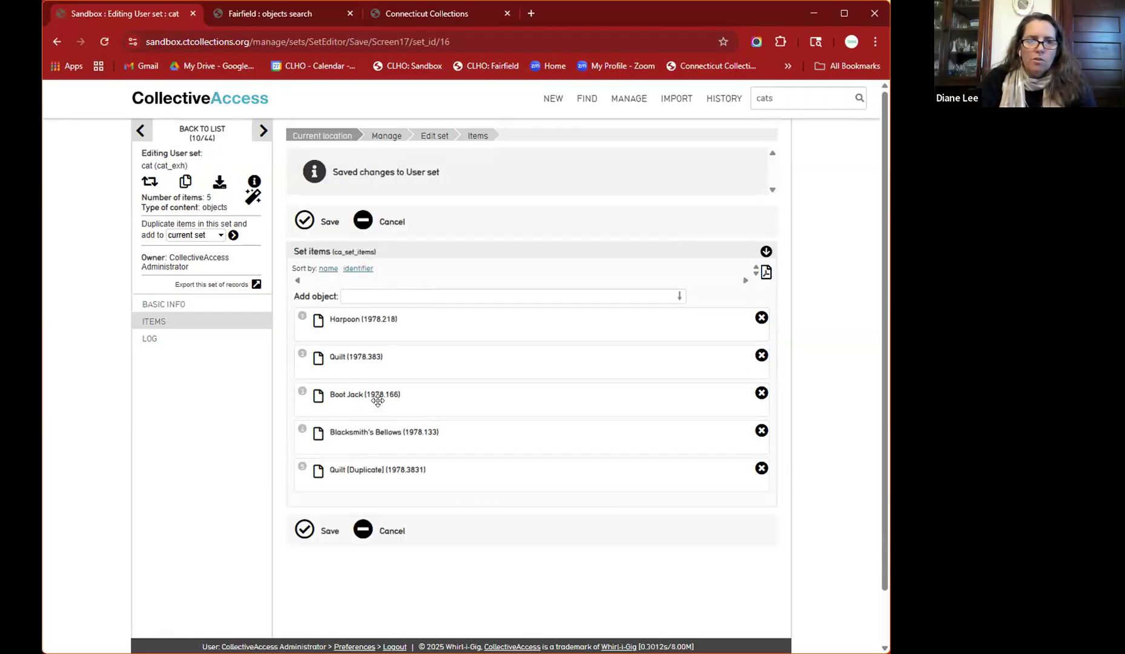
left_click(391, 295)
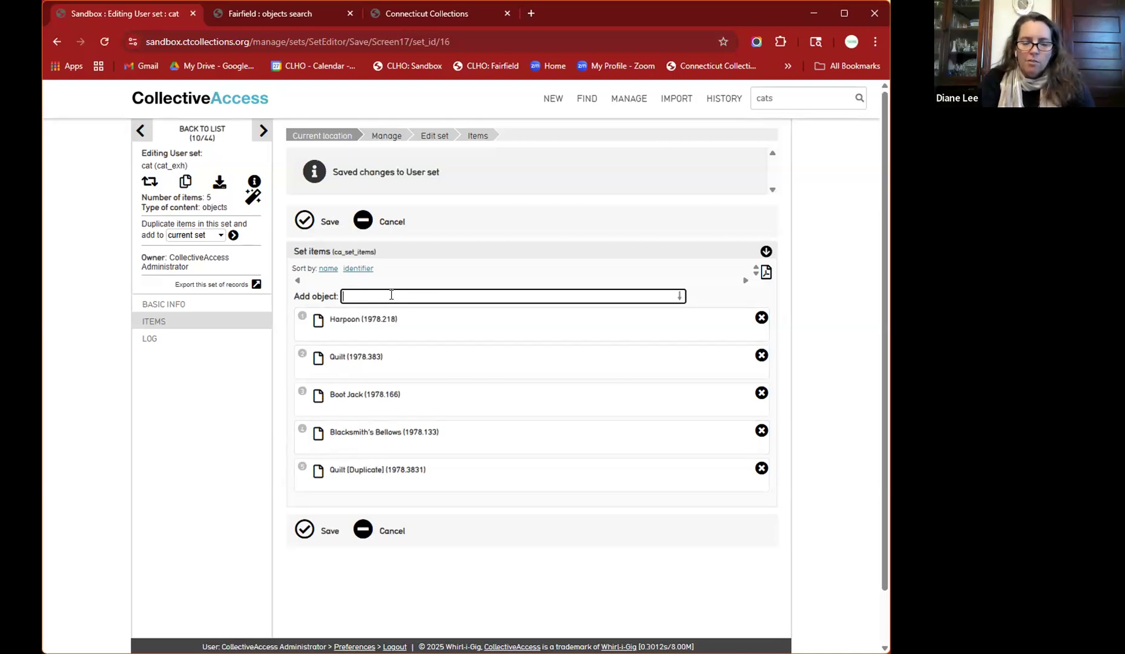
- Add Broom (1978.524) via a 'corn' search, save twice to overwrite conflicts, then show Basic Info
type("corn")
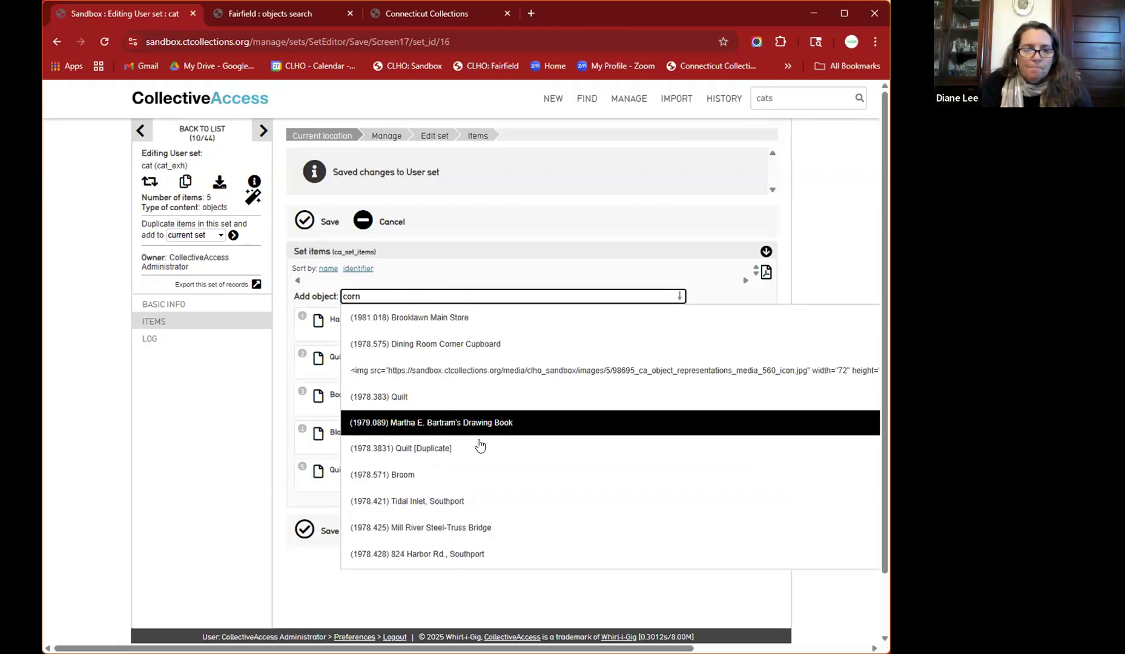
scroll(480, 445, "down", 4)
scroll(480, 445, "down", 4)
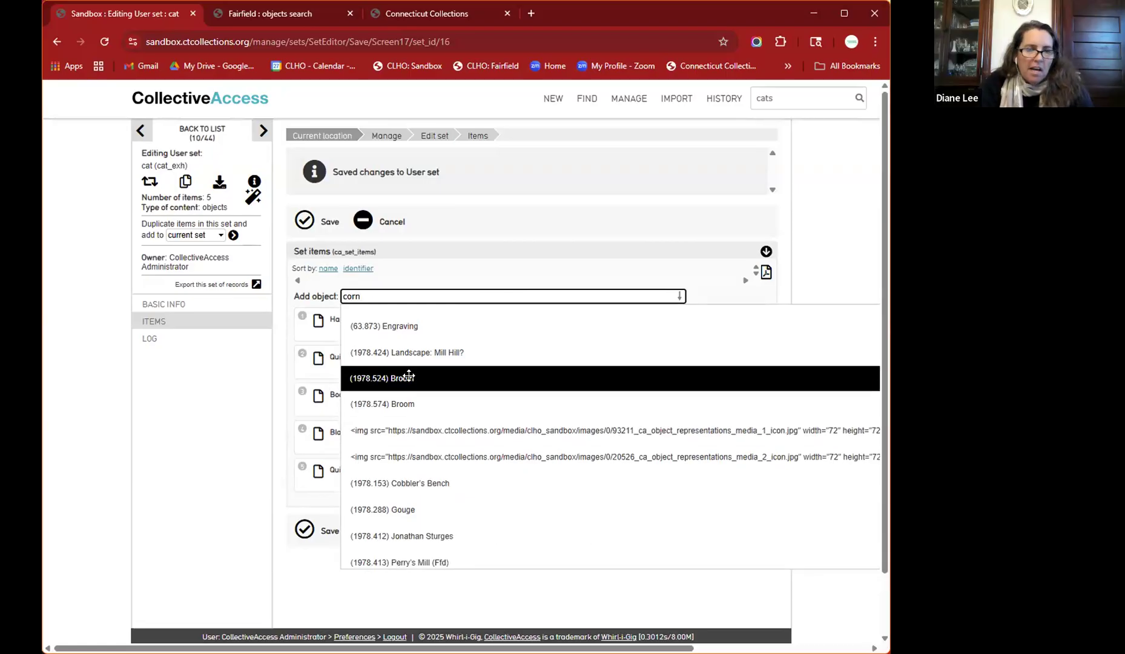
left_click(409, 377)
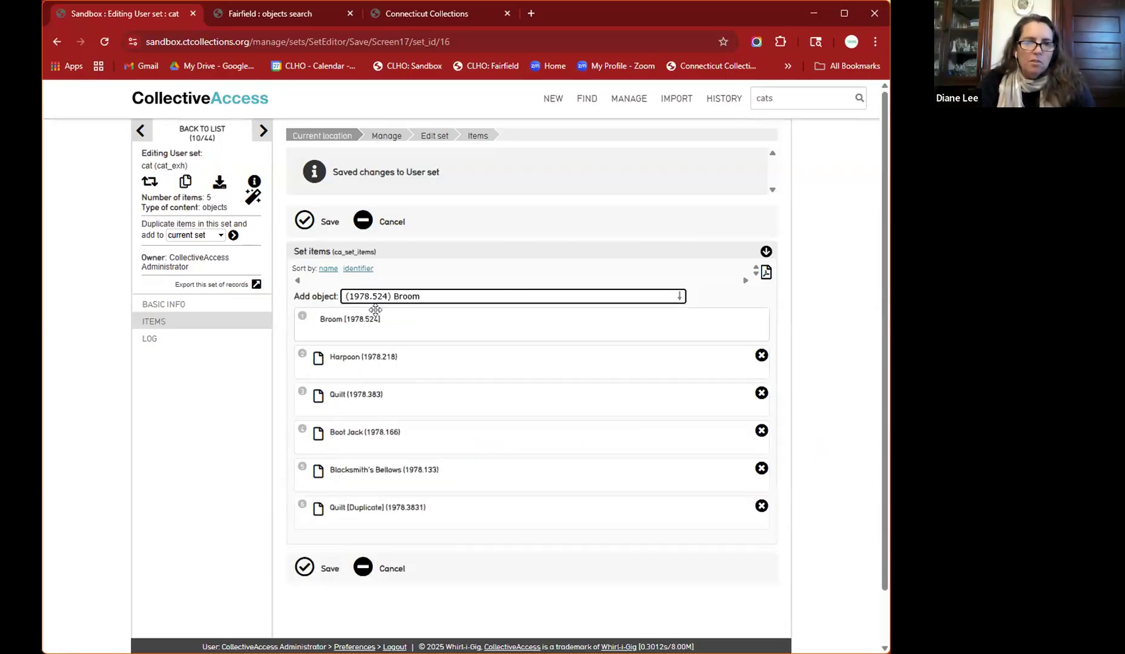
left_click(305, 219)
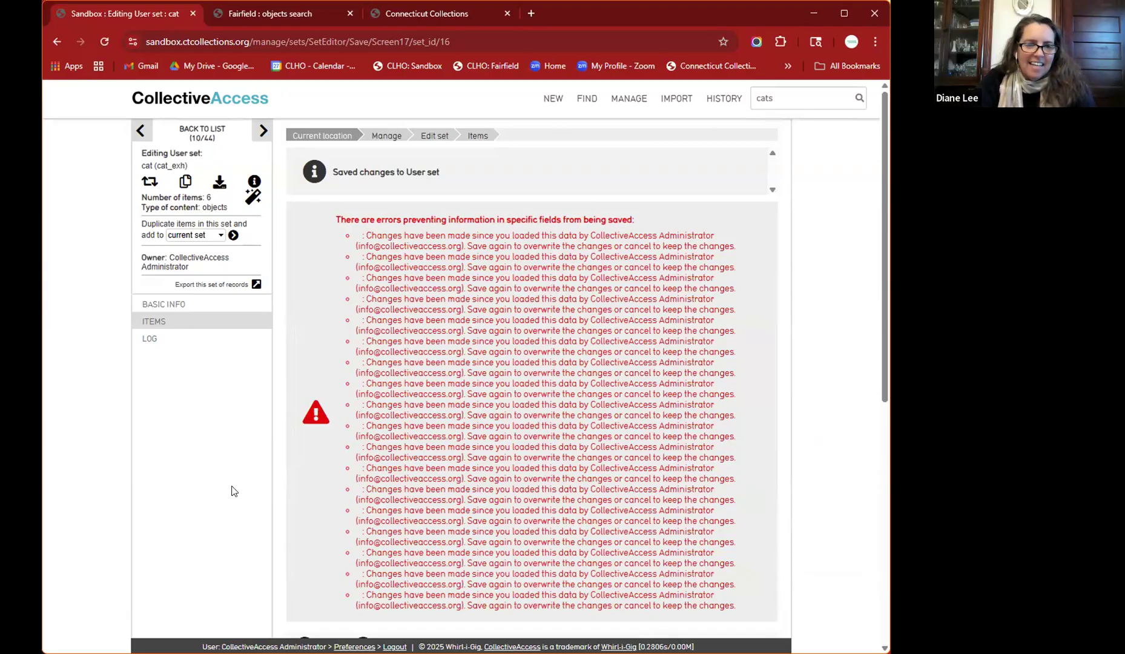
scroll(232, 490, "down", 5)
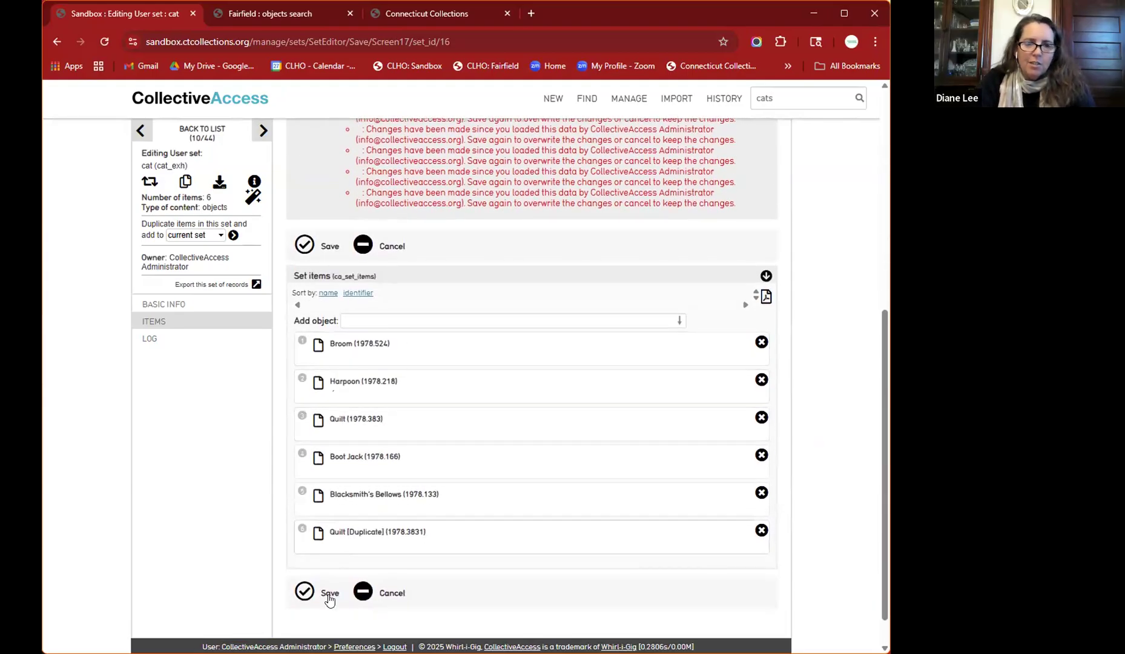
left_click(306, 591)
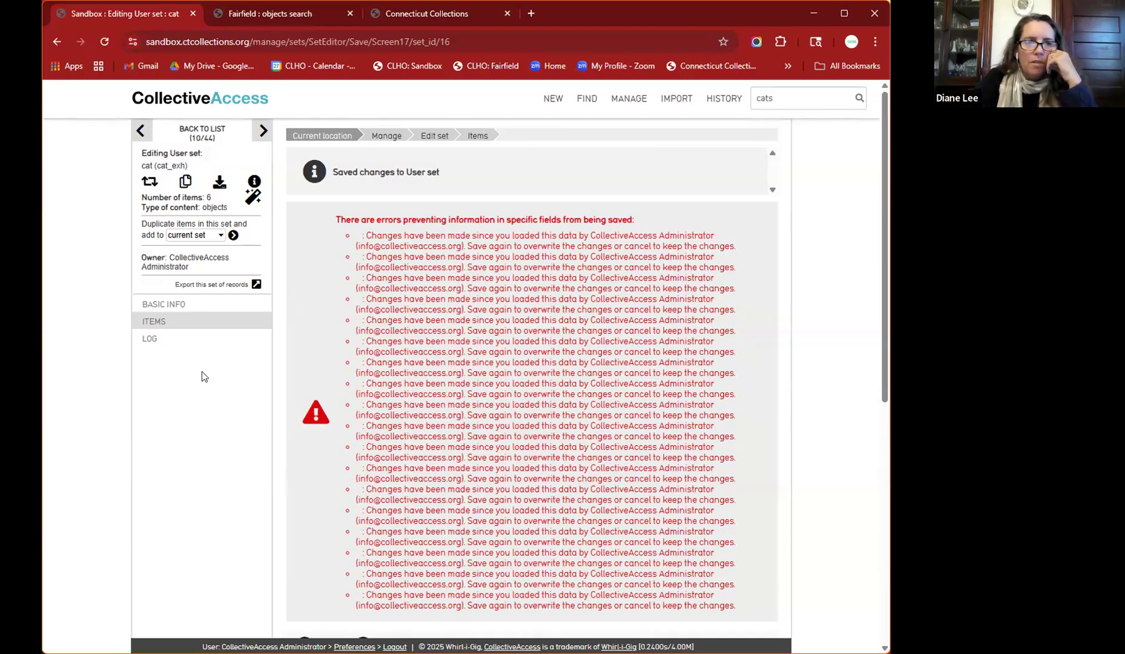
left_click(167, 308)
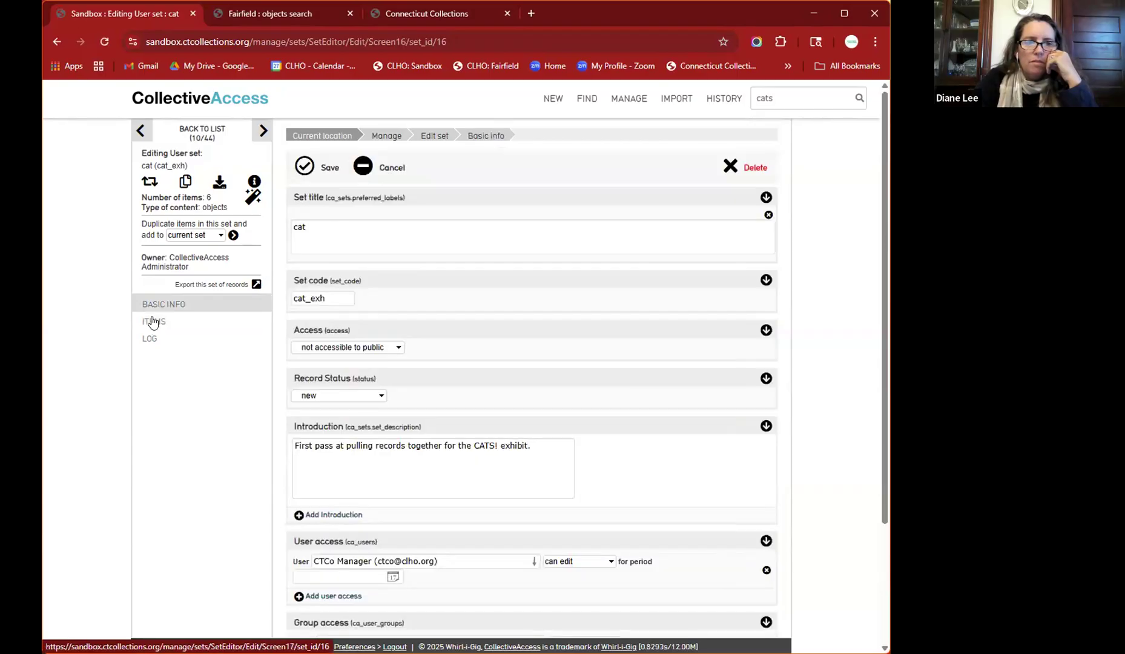
- Move Blacksmith's Bellows to the top, Harpoon to the bottom and Quilt [Duplicate] after Quilt, then save
left_click(153, 322)
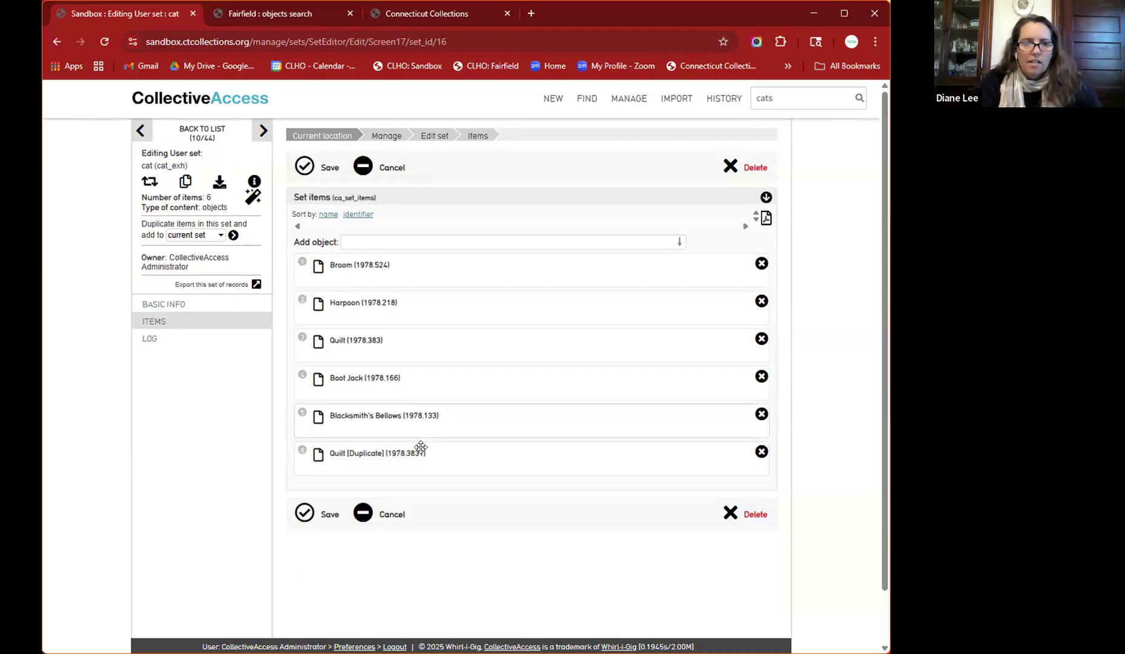
left_click_drag(420, 423, 414, 268)
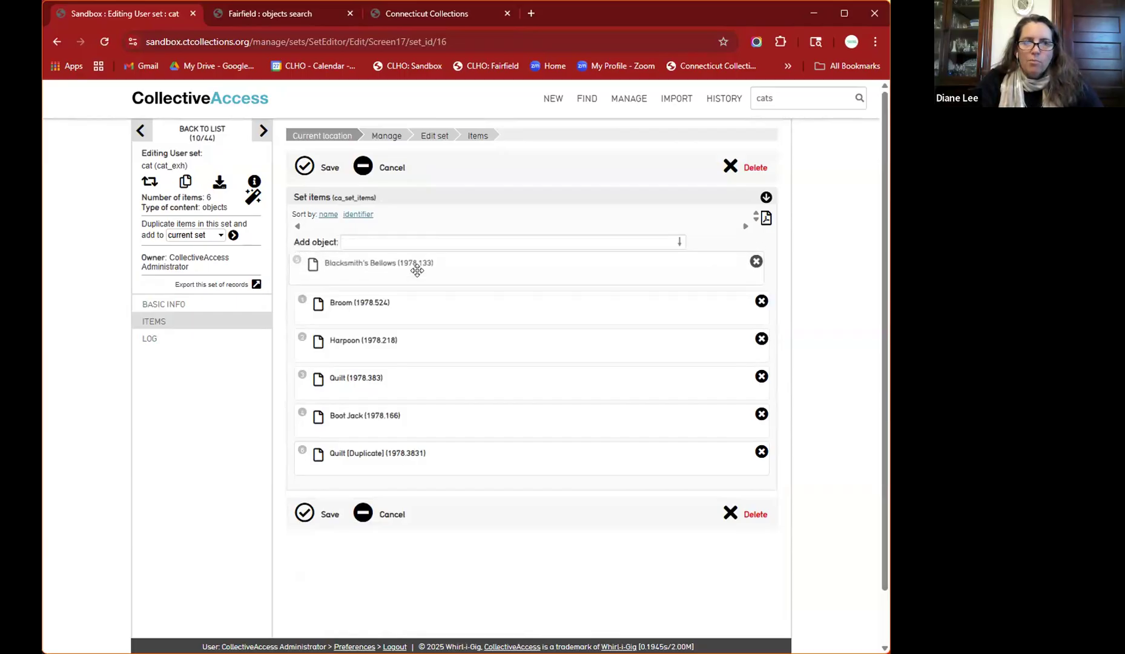
left_click_drag(414, 341, 420, 470)
left_click_drag(414, 417, 412, 366)
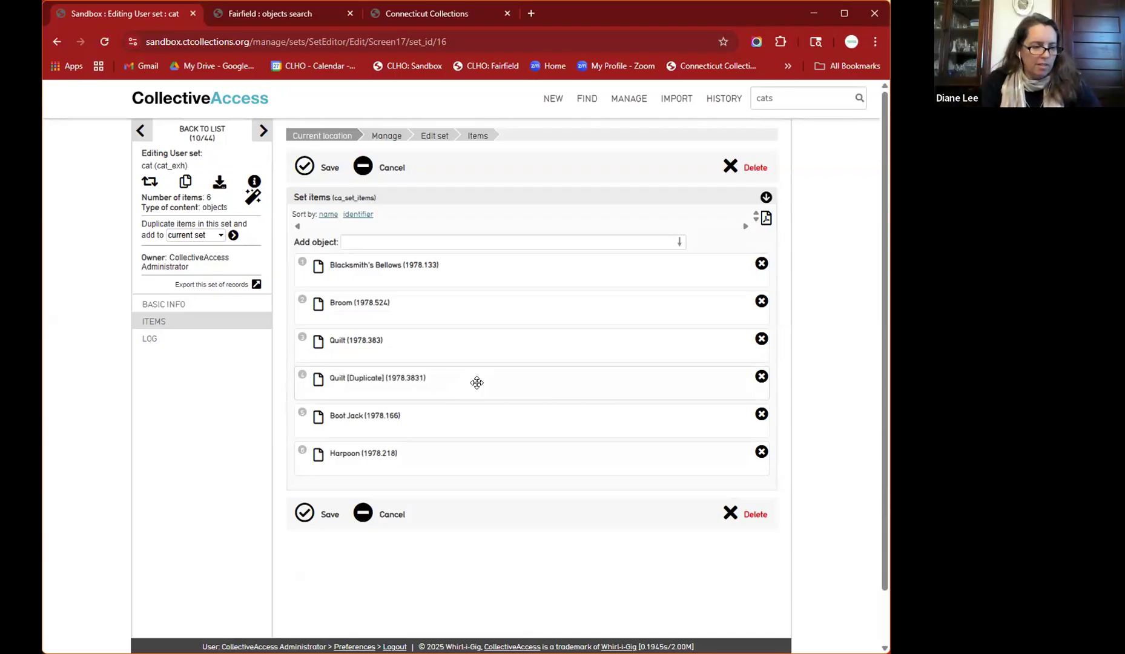
left_click(304, 514)
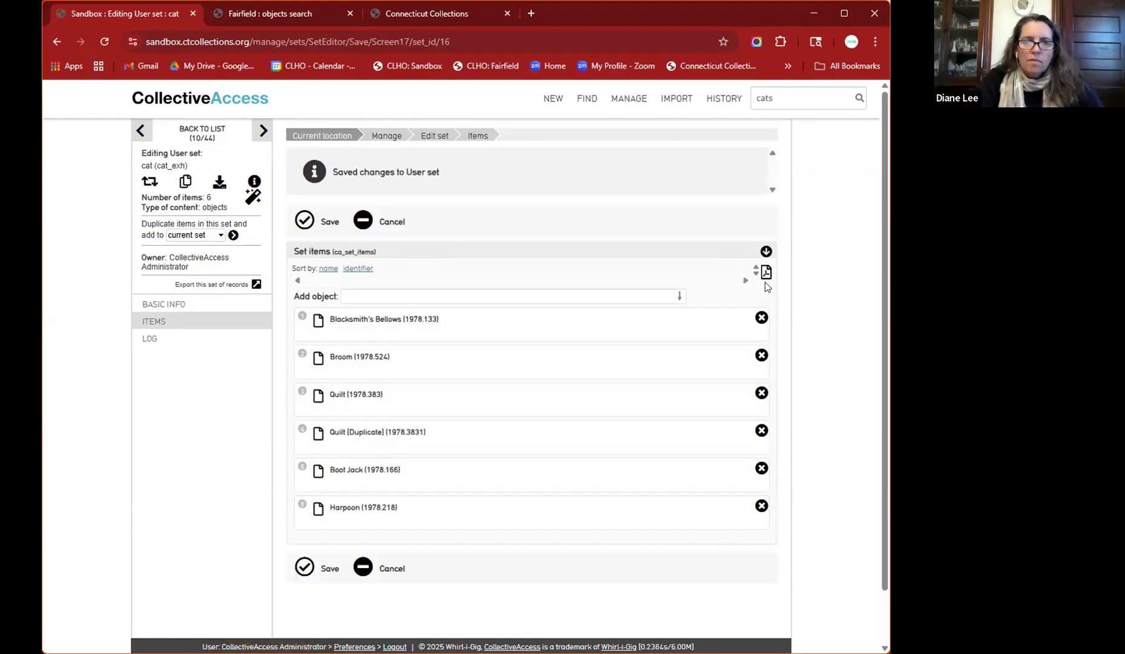
left_click(766, 272)
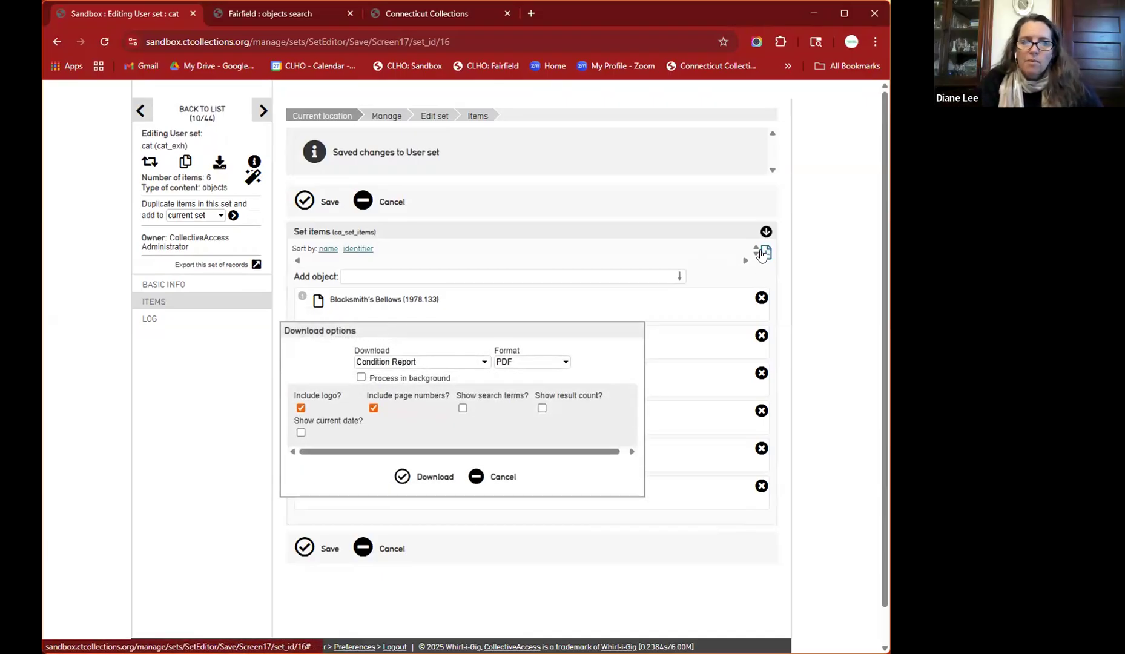
- Download the set as a Location w/ image report in PDF format with logo and page numbers
left_click(463, 363)
scroll(453, 506, "down", 1)
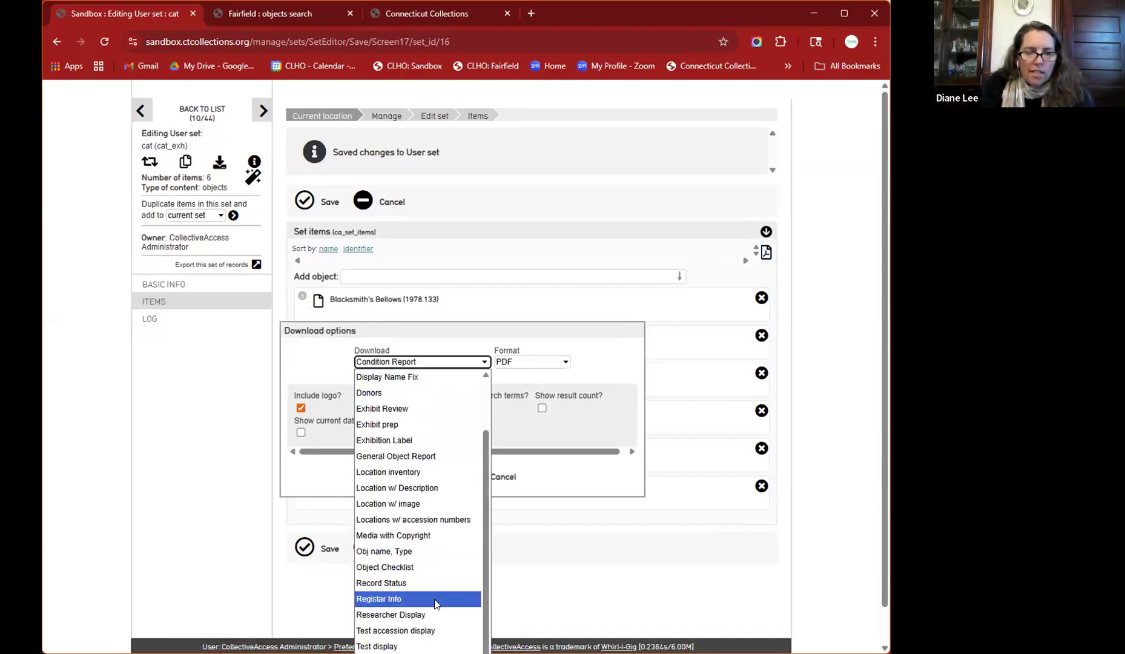
left_click(417, 504)
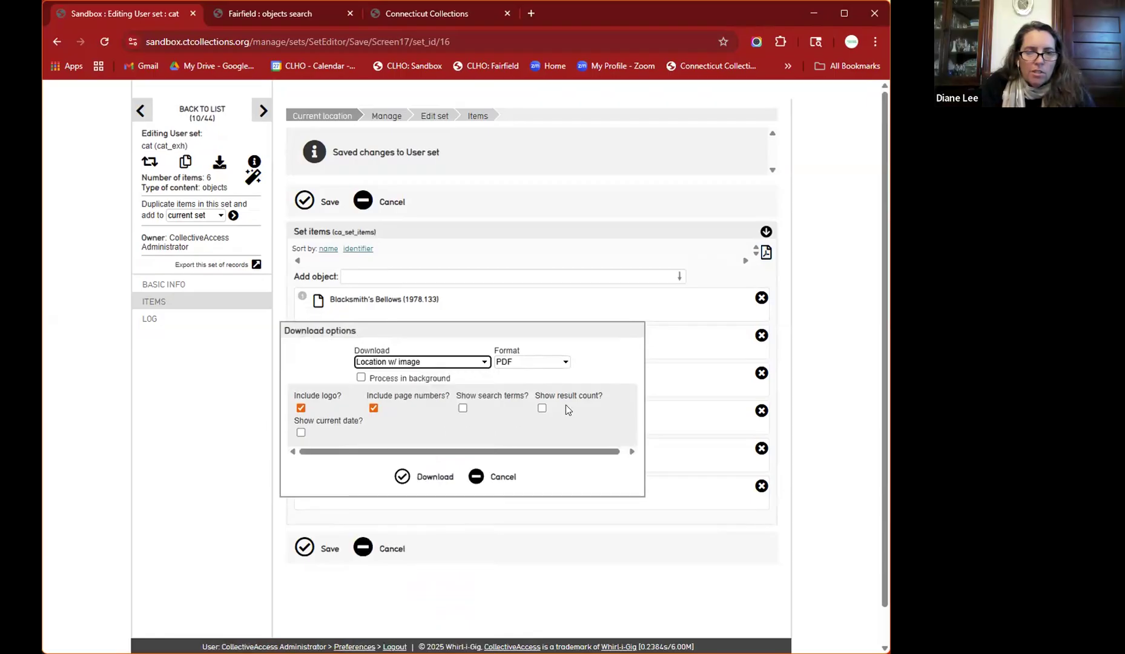
left_click(564, 362)
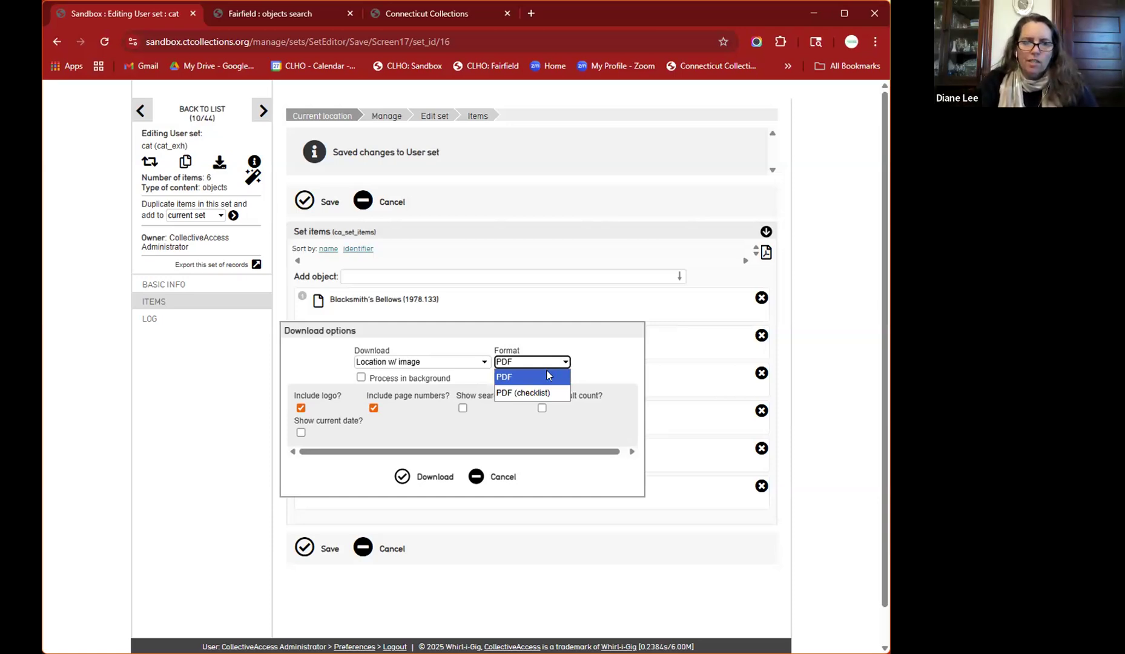
left_click(416, 477)
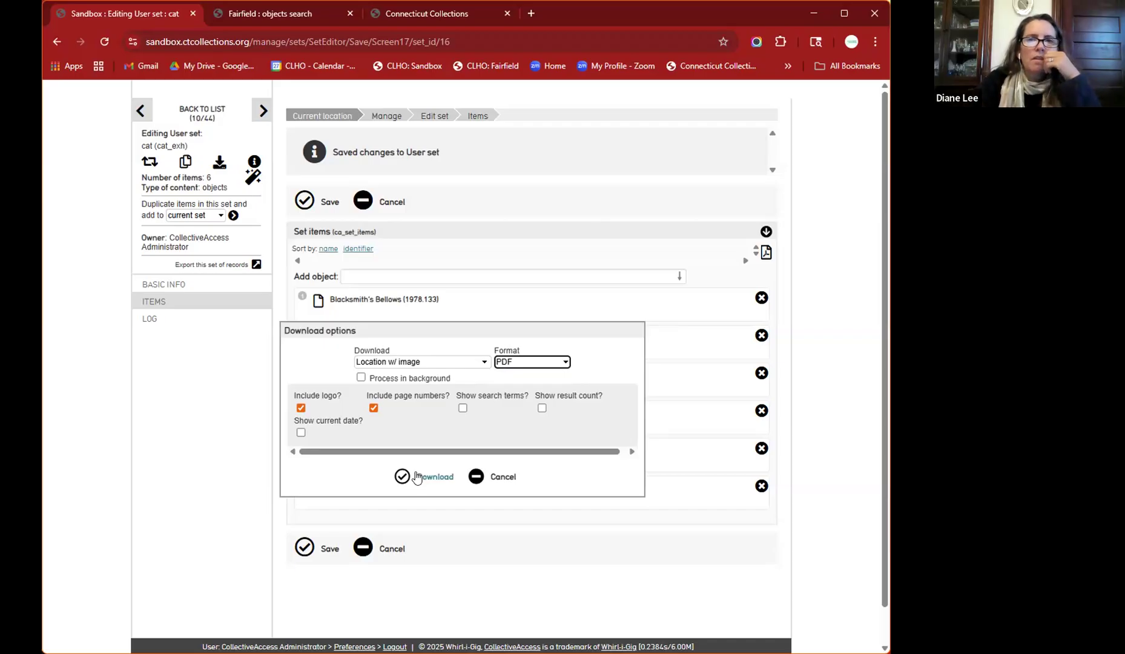
left_click(416, 477)
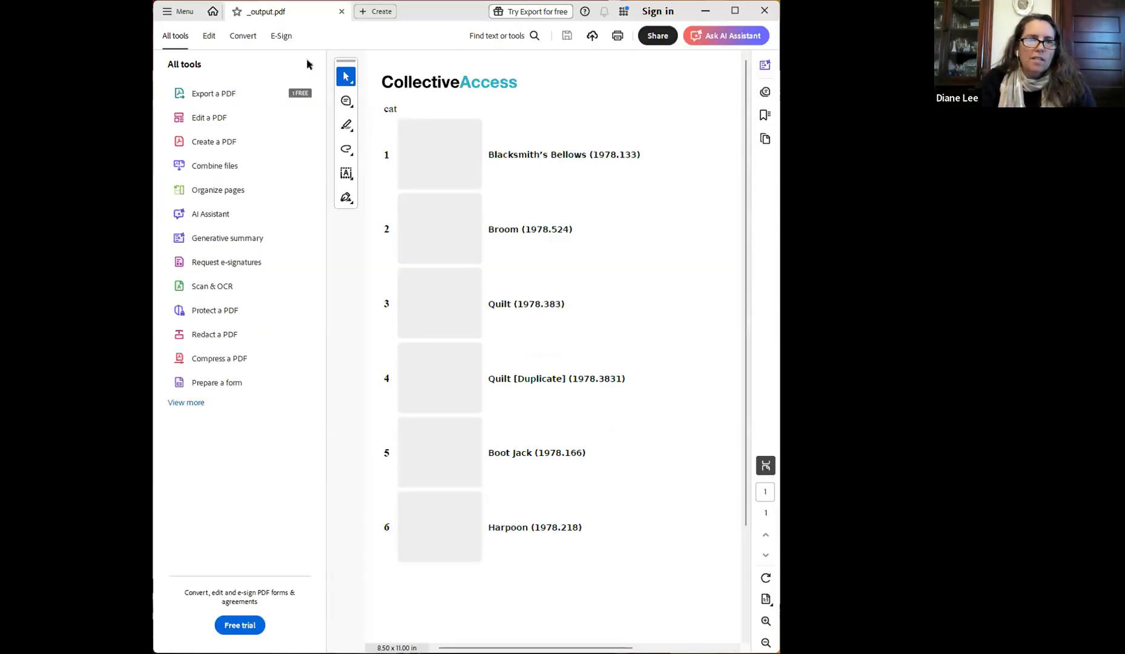
- Hide Acrobat's All tools panel, scroll through the six-item PDF, then minimize Acrobat
left_click(310, 67)
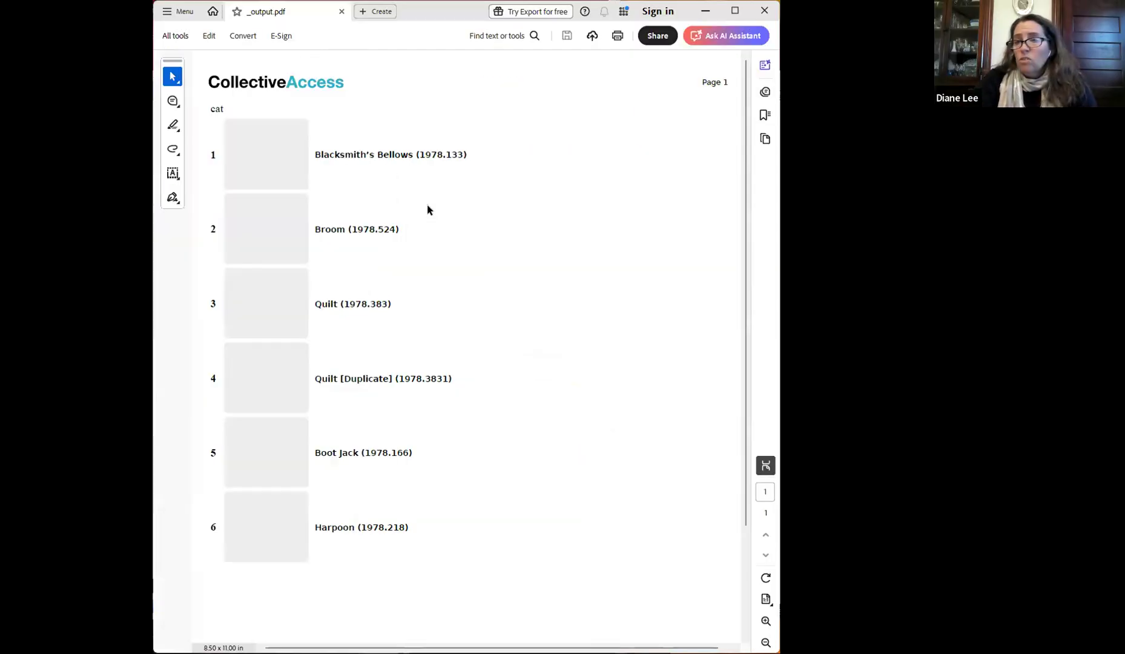
scroll(526, 261, "down", 3)
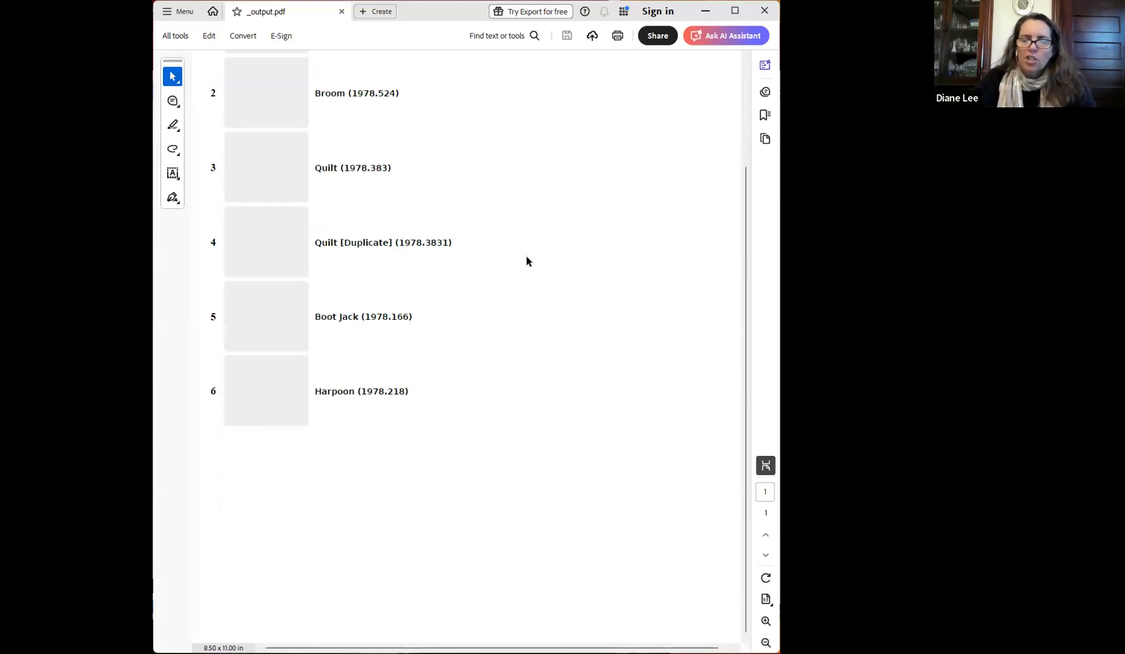
scroll(526, 261, "up", 3)
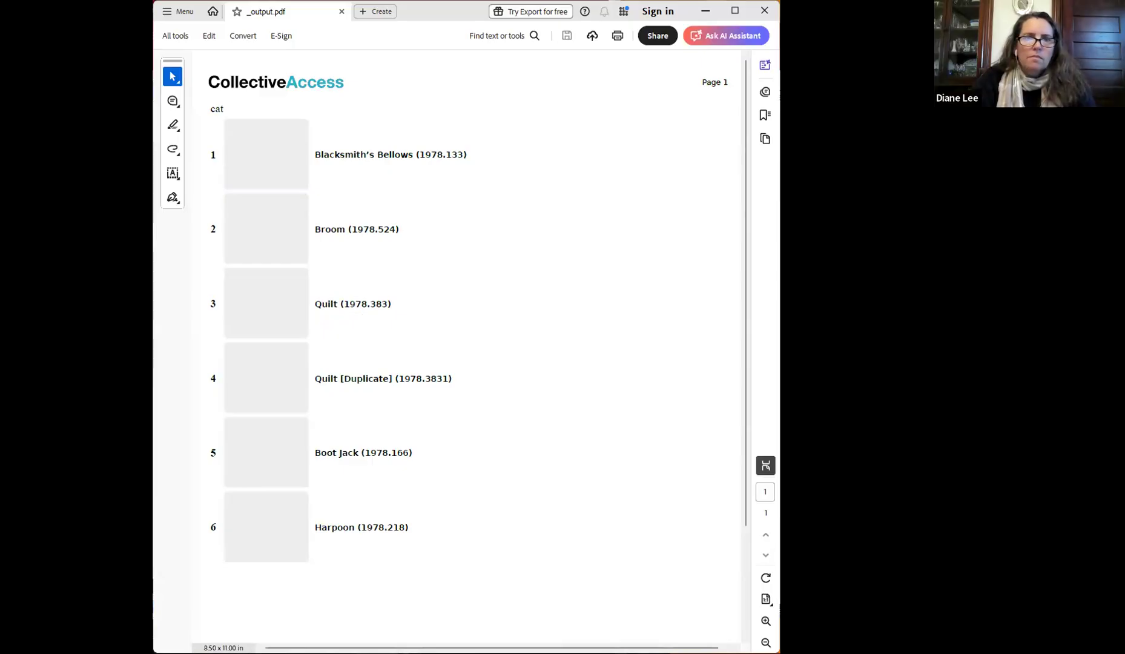
left_click(705, 10)
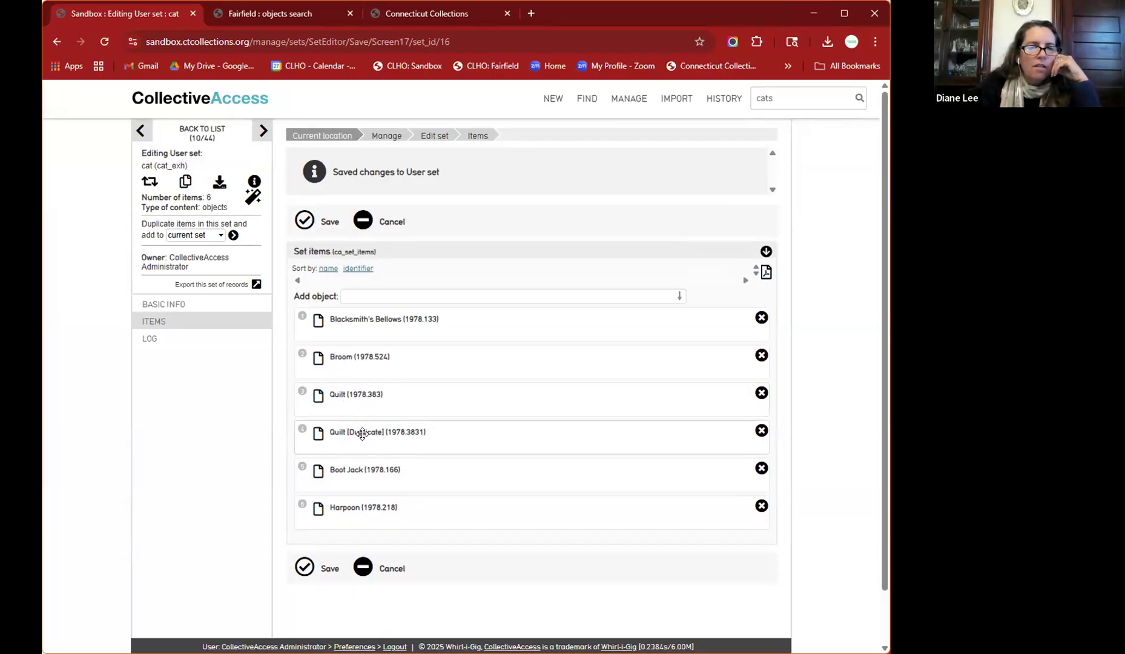
- Replace the Quilt [Duplicate] item's [BLANK] set caption with 'Has an embroidered picture of a cat' and save
left_click(316, 437)
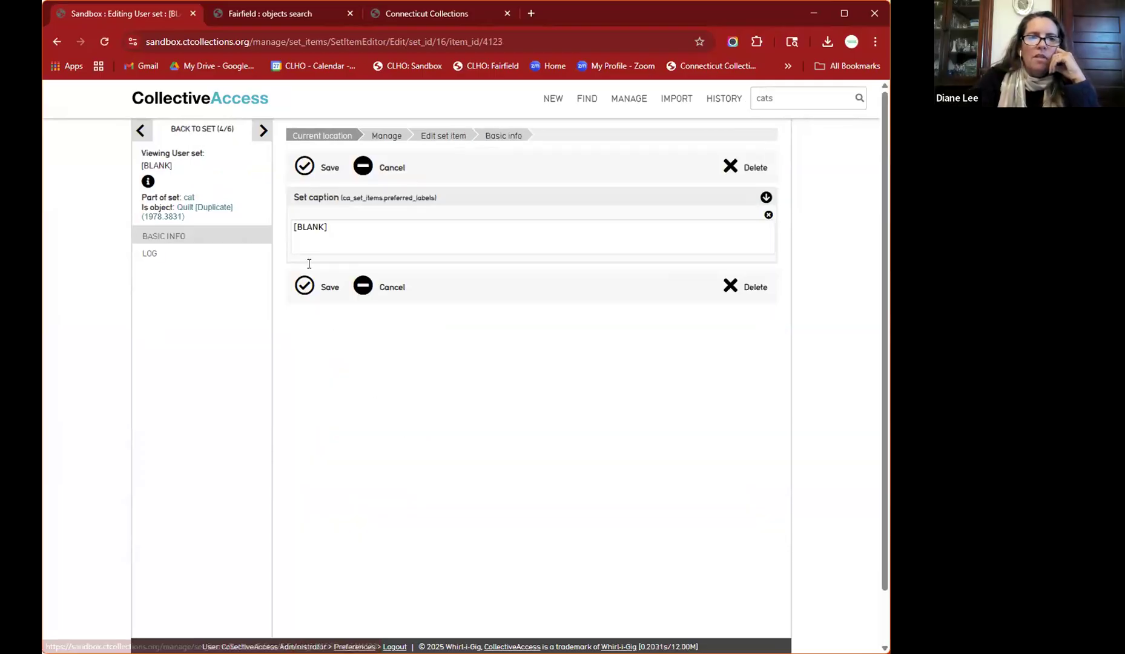
left_click(367, 230)
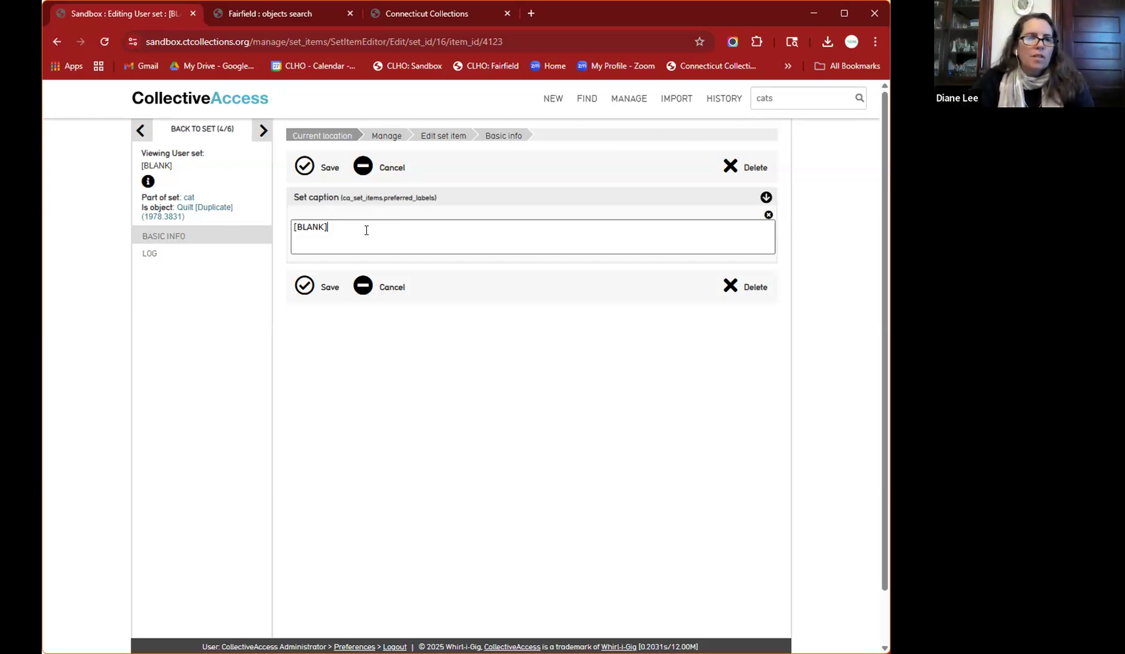
key("BackSpace")
key("BackSpace")
key("BackSpace")
key("BackSpace")
key("BackSpace")
key("BackSpace")
key("BackSpace")
type("H")
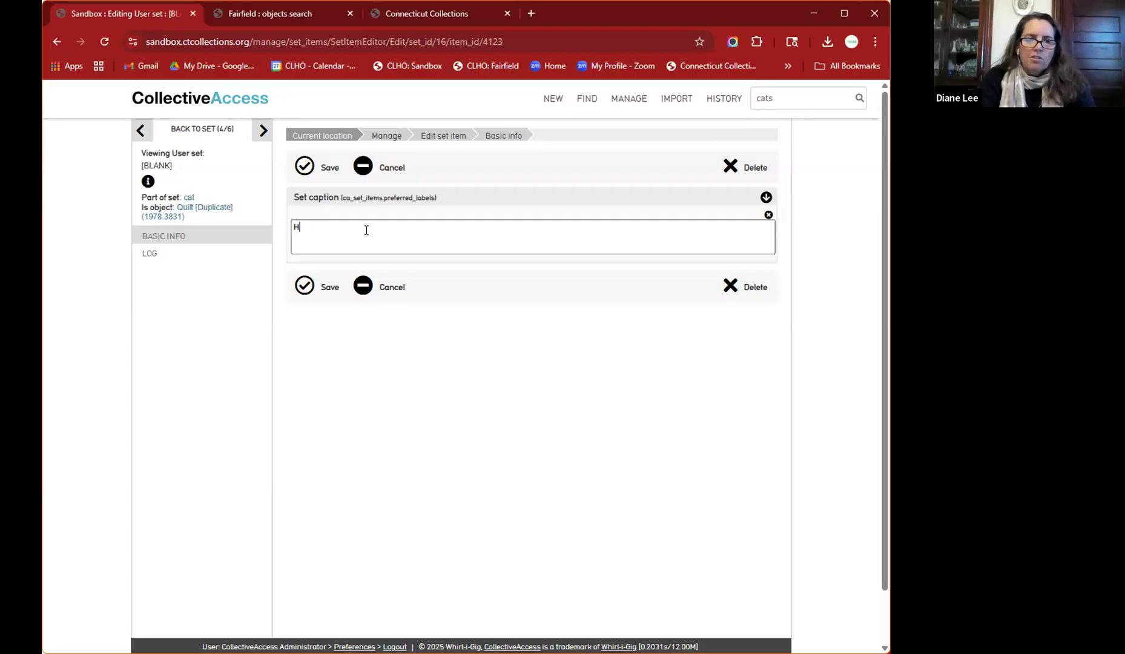
type("as an em")
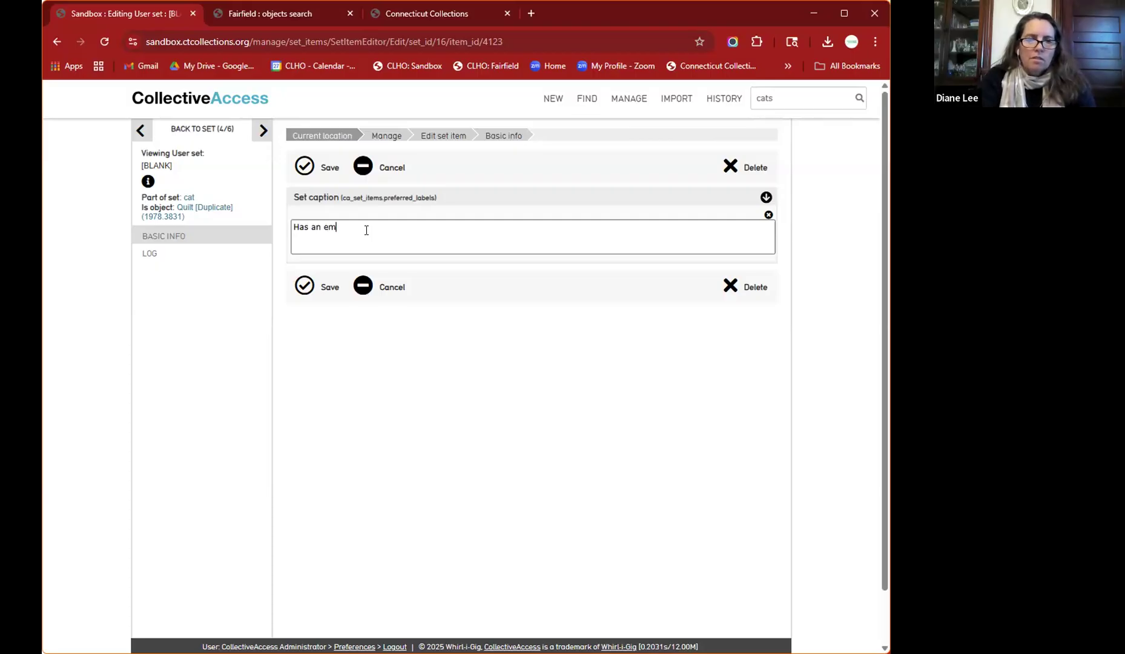
type("broidered p")
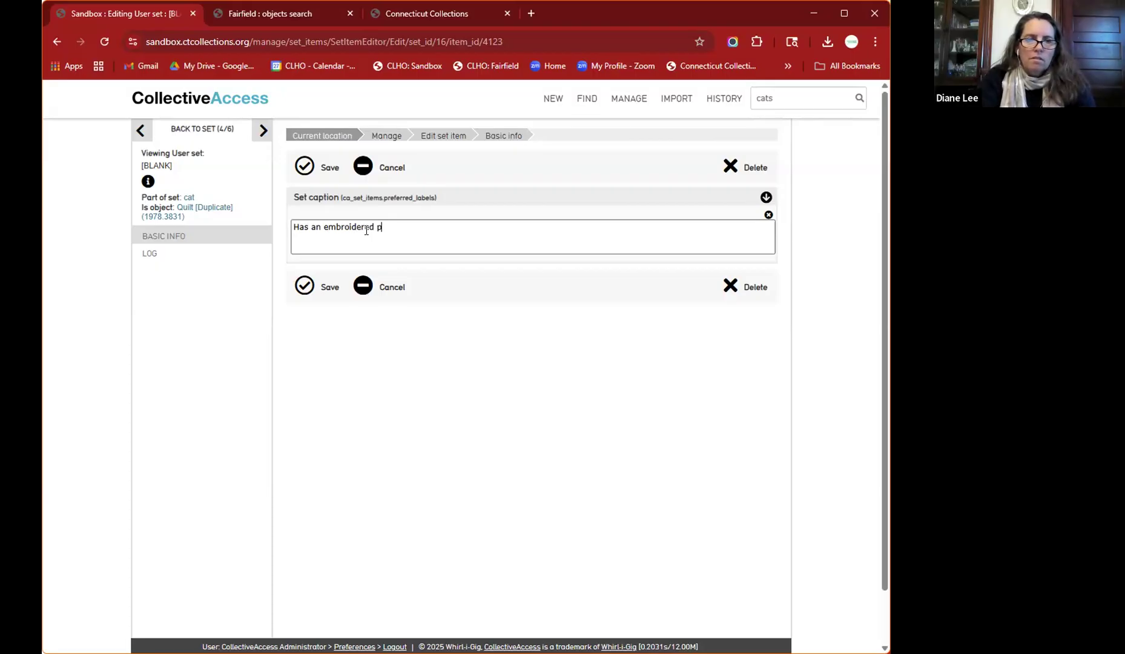
type("icture of a cat")
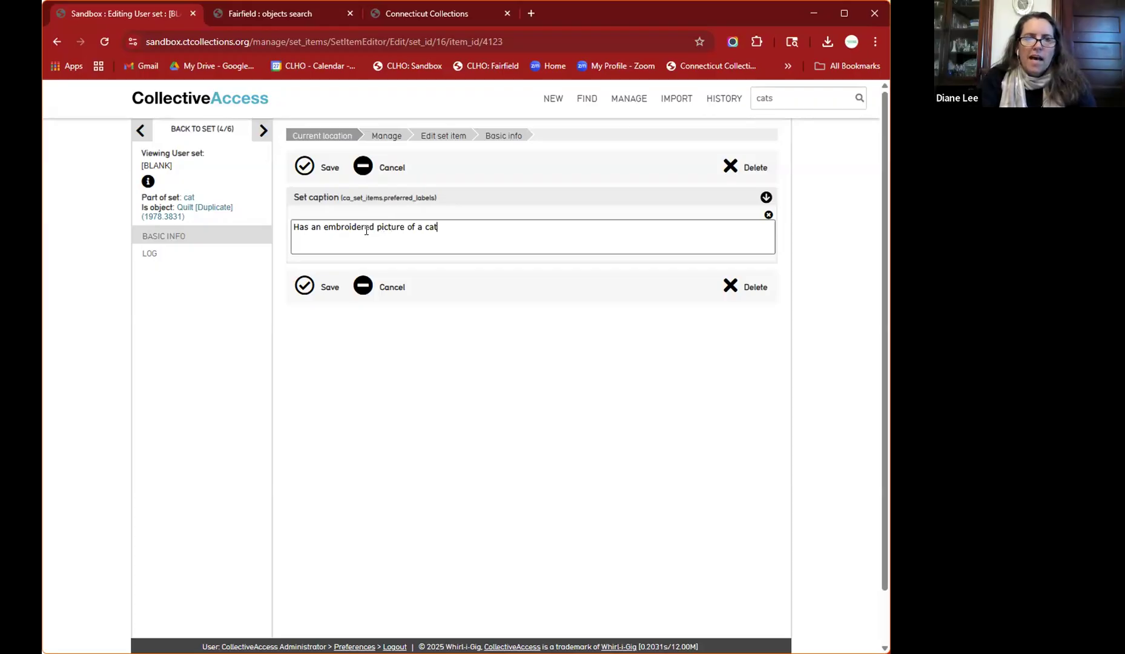
left_click(304, 288)
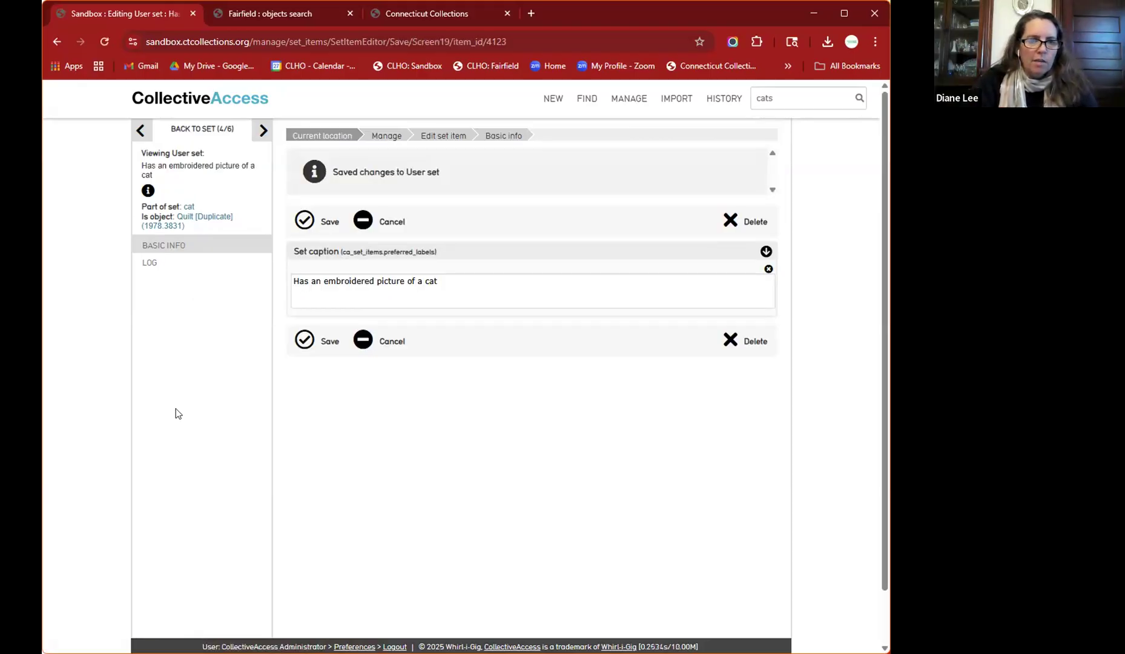
left_click(293, 339)
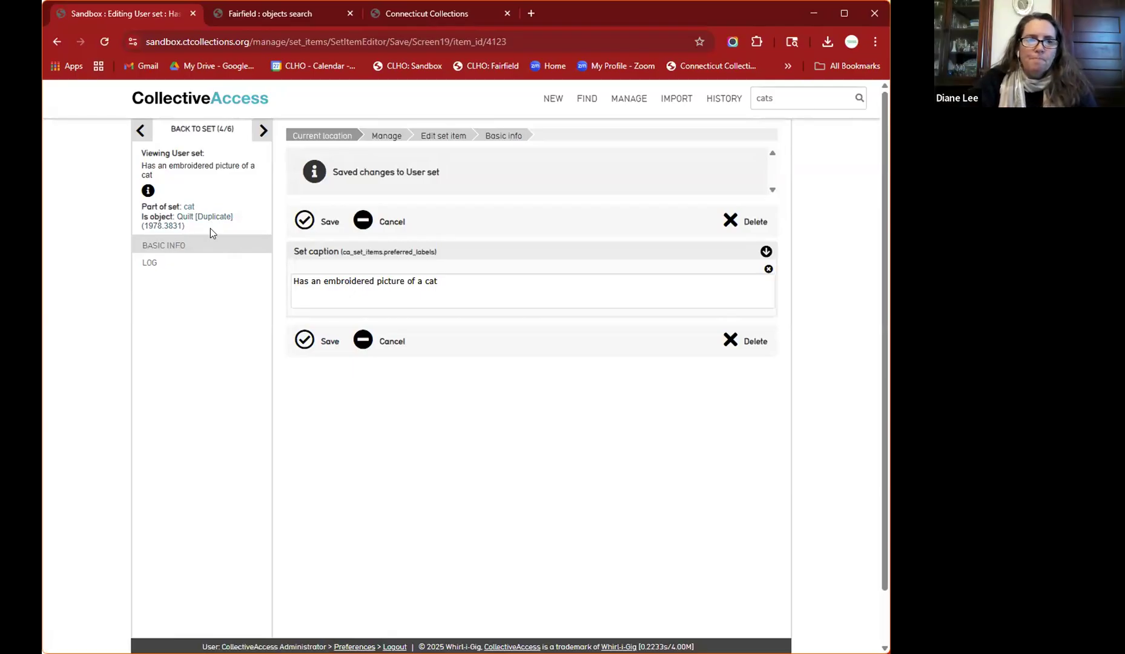
- Open the Quilt [Duplicate] object's own record from the set item
scroll(210, 228, "up", 3)
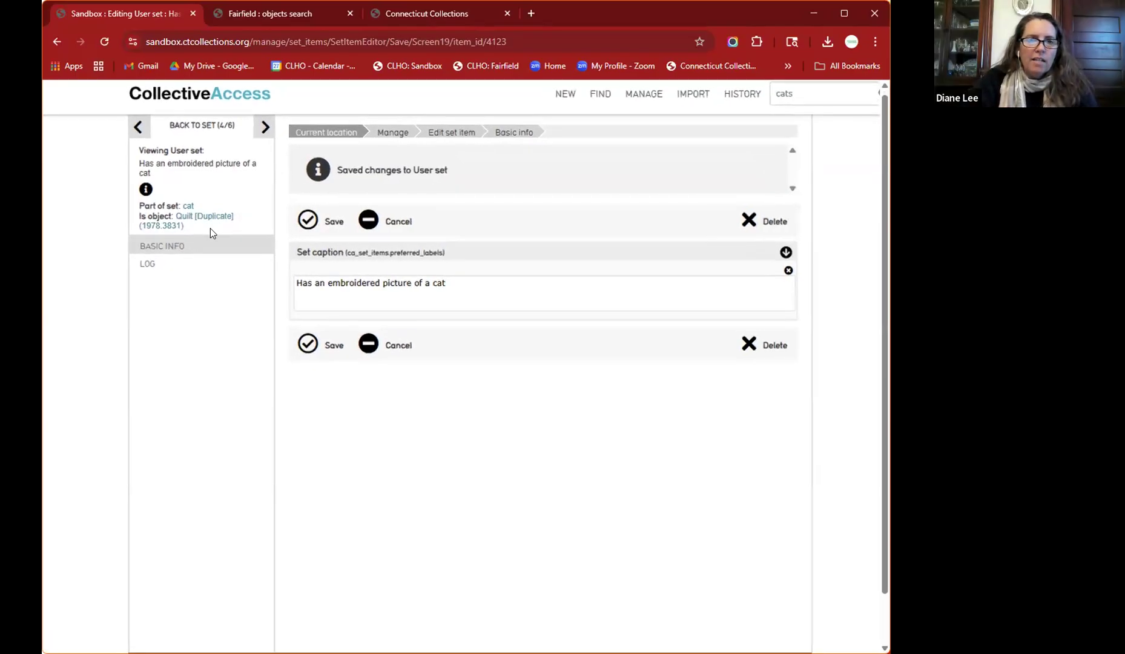
scroll(210, 228, "up", 2)
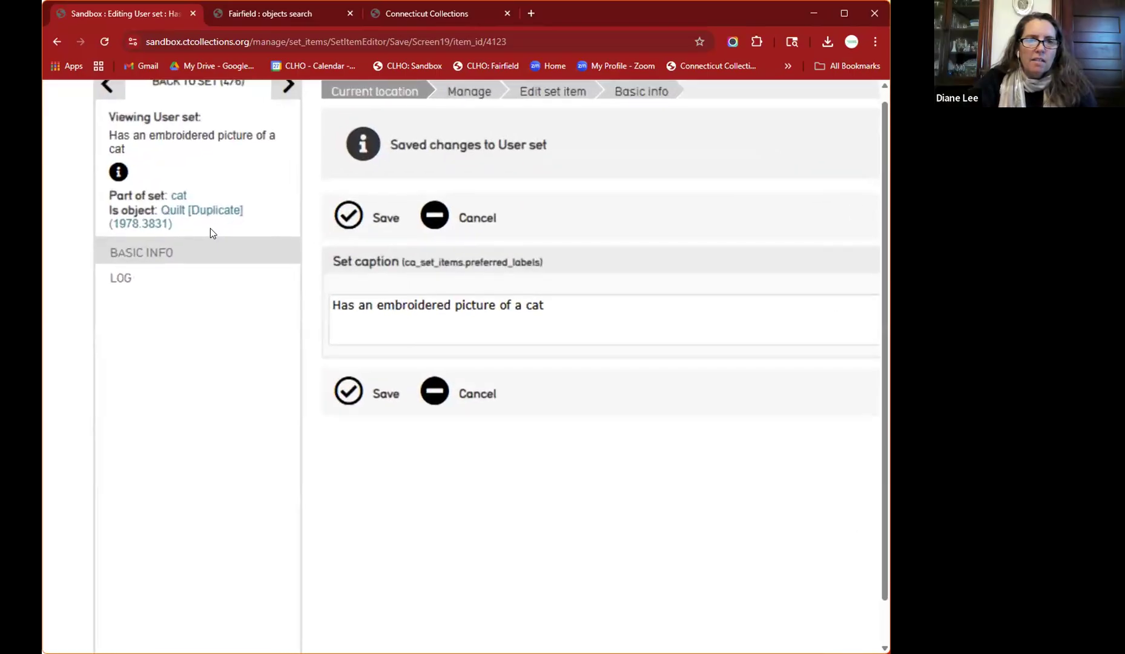
left_click(176, 208)
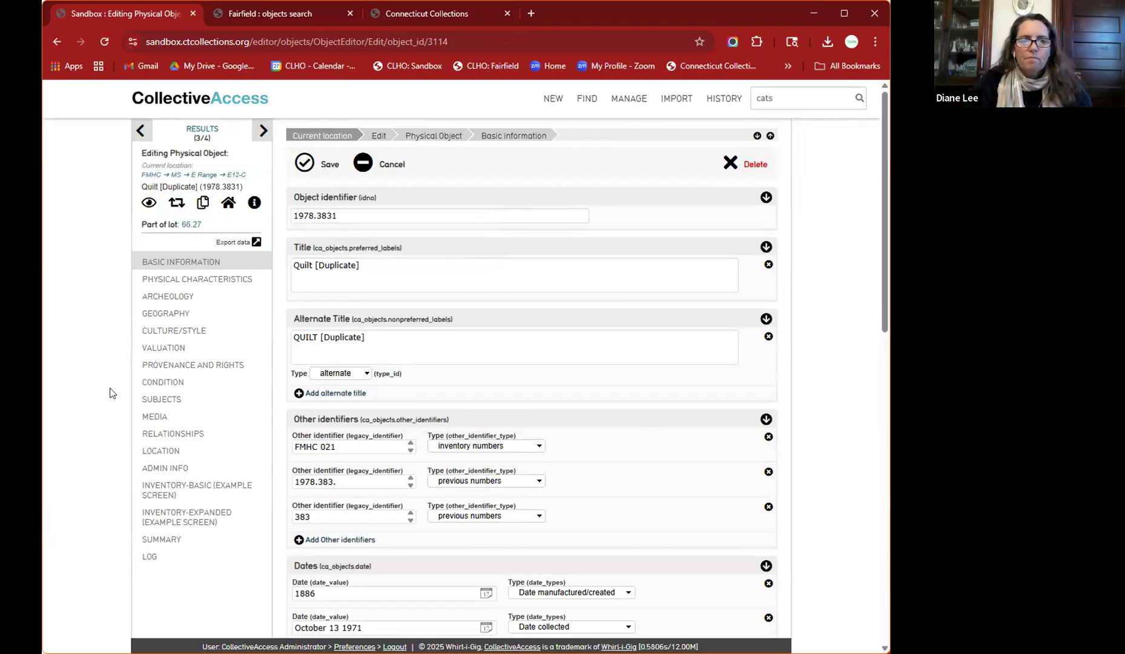
- Scroll through the quilt's Basic information and move on to Physical Characteristics
scroll(370, 377, "down", 1)
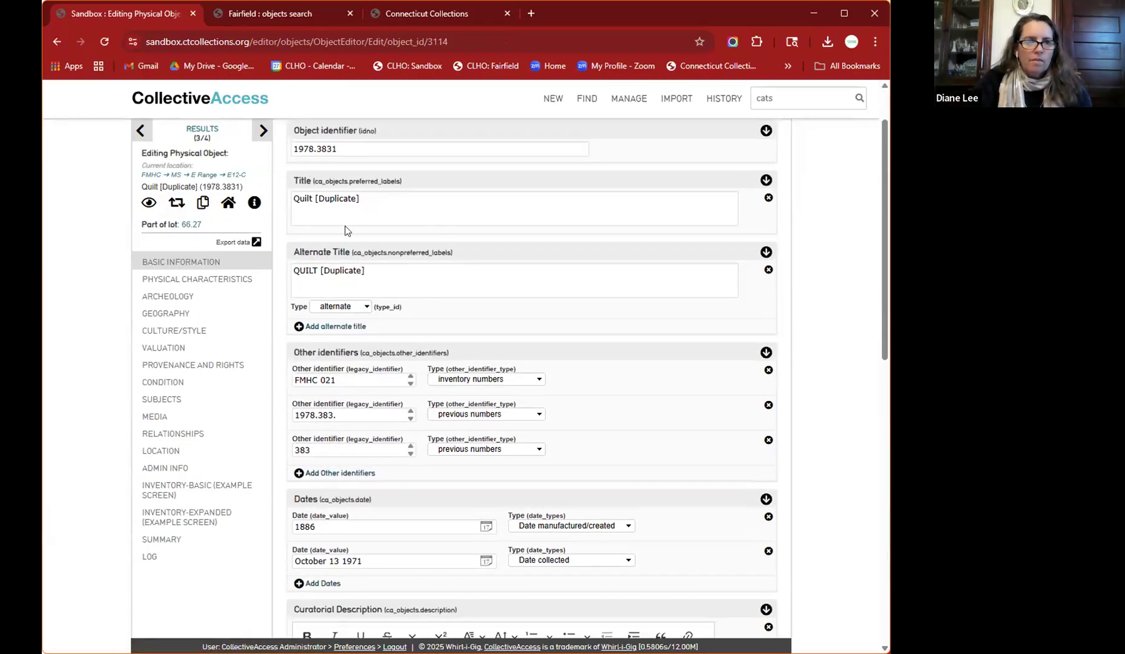
left_click(217, 281)
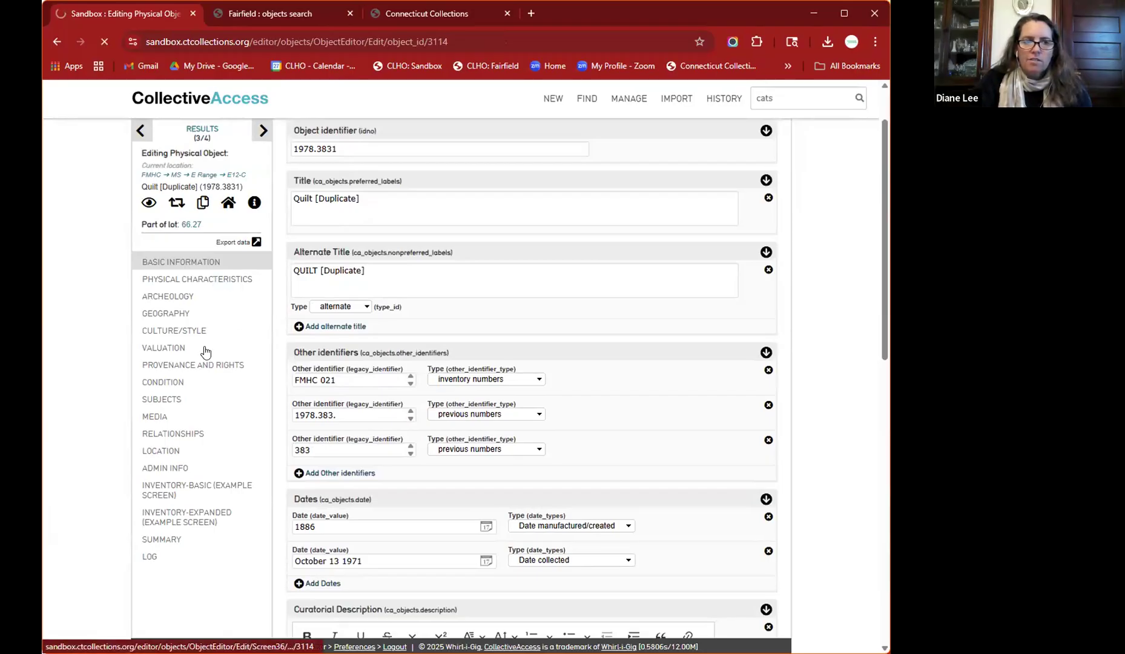
- Under Relationships, add Cat Exhibit (searched 'cat') as a related exhibition for the quilt and save
left_click(180, 434)
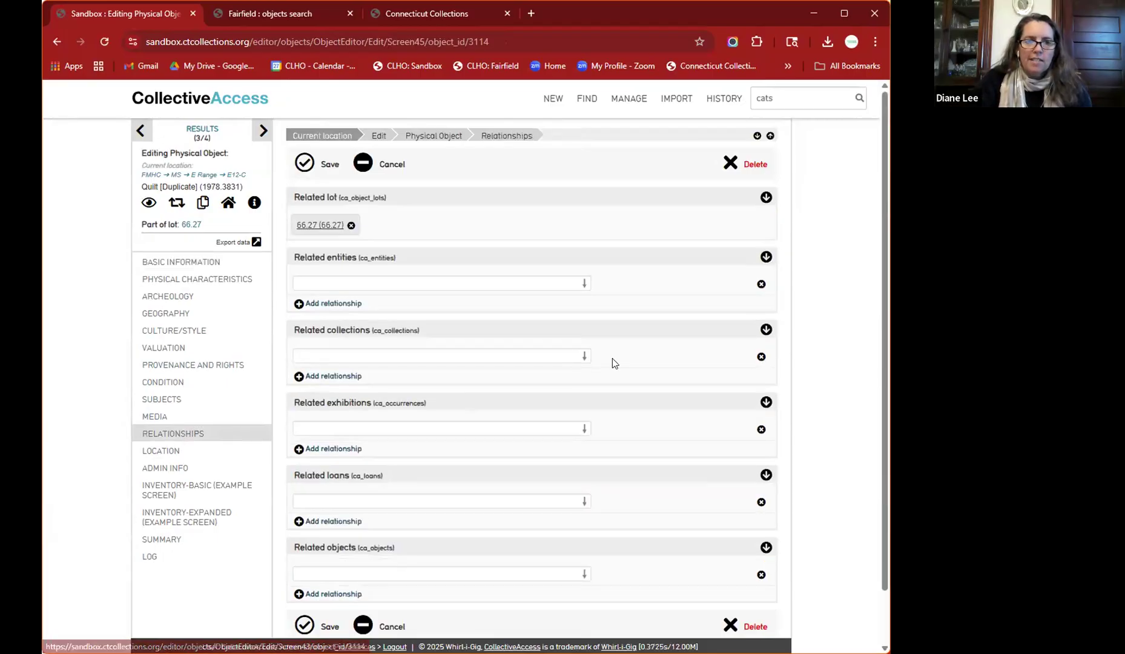
scroll(613, 362, "down", 2)
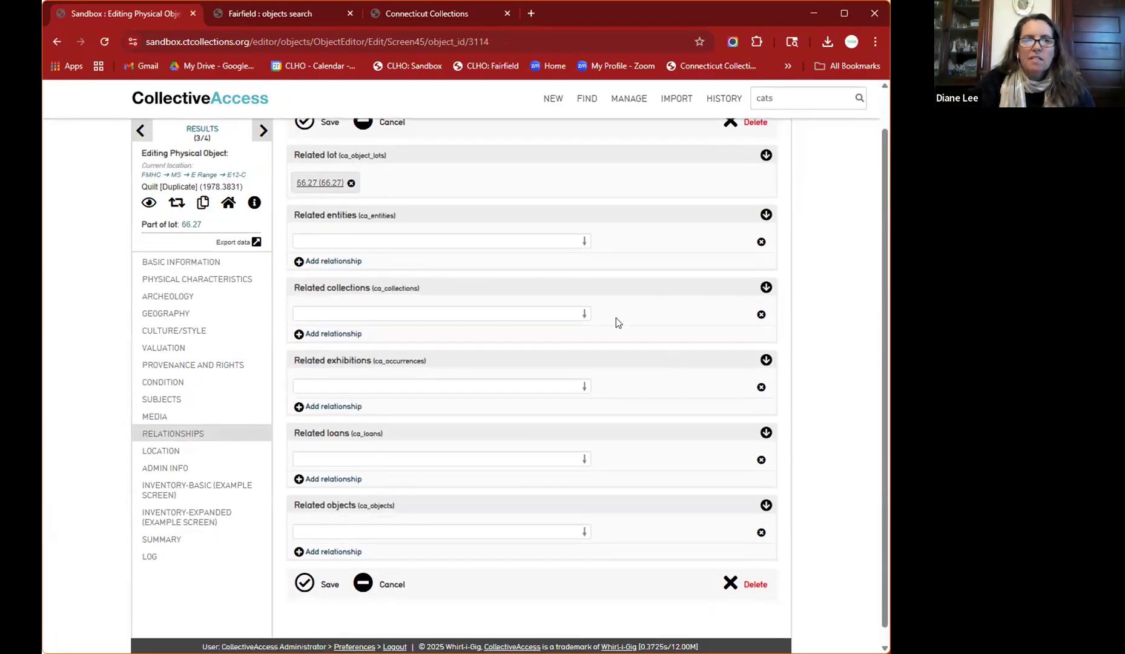
left_click(431, 309)
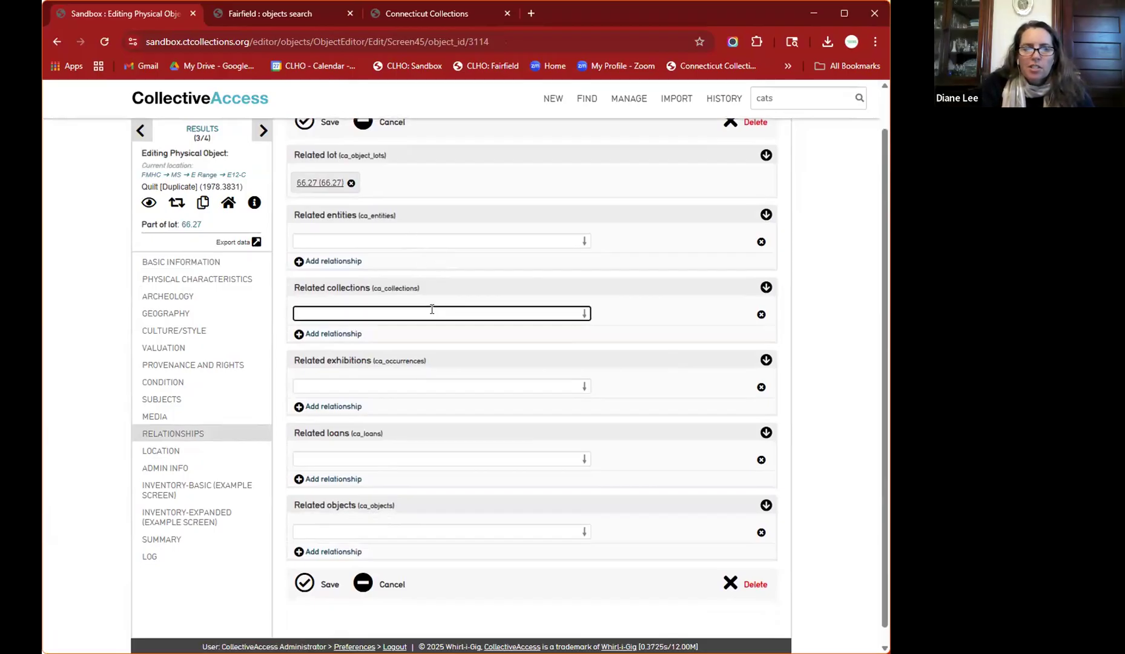
left_click(420, 379)
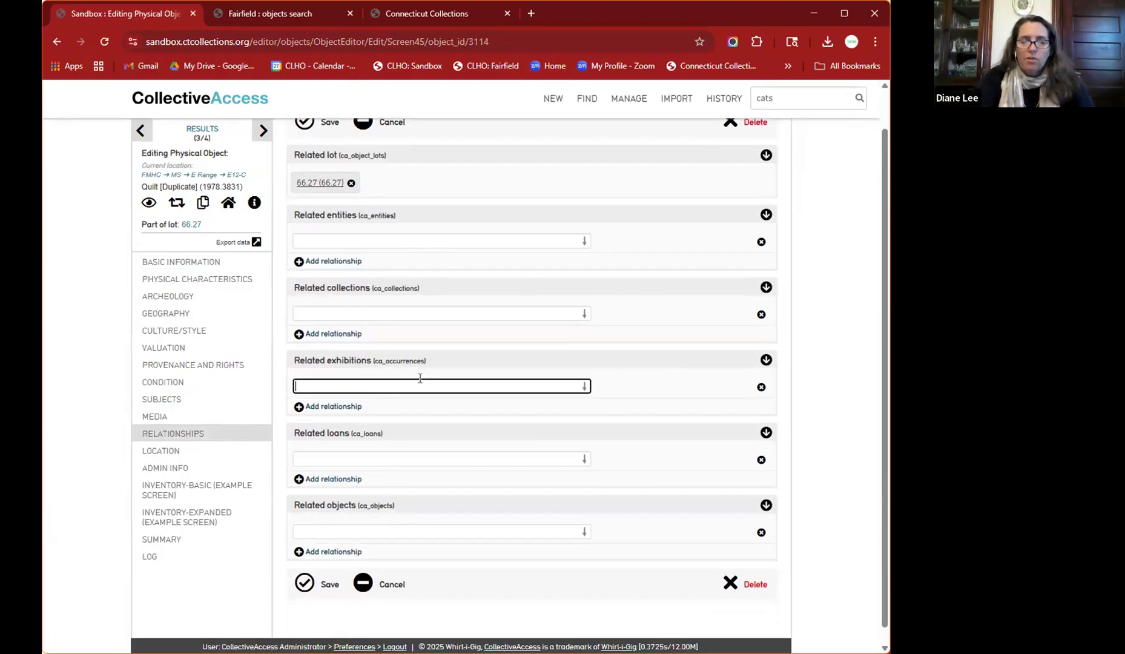
type("cat")
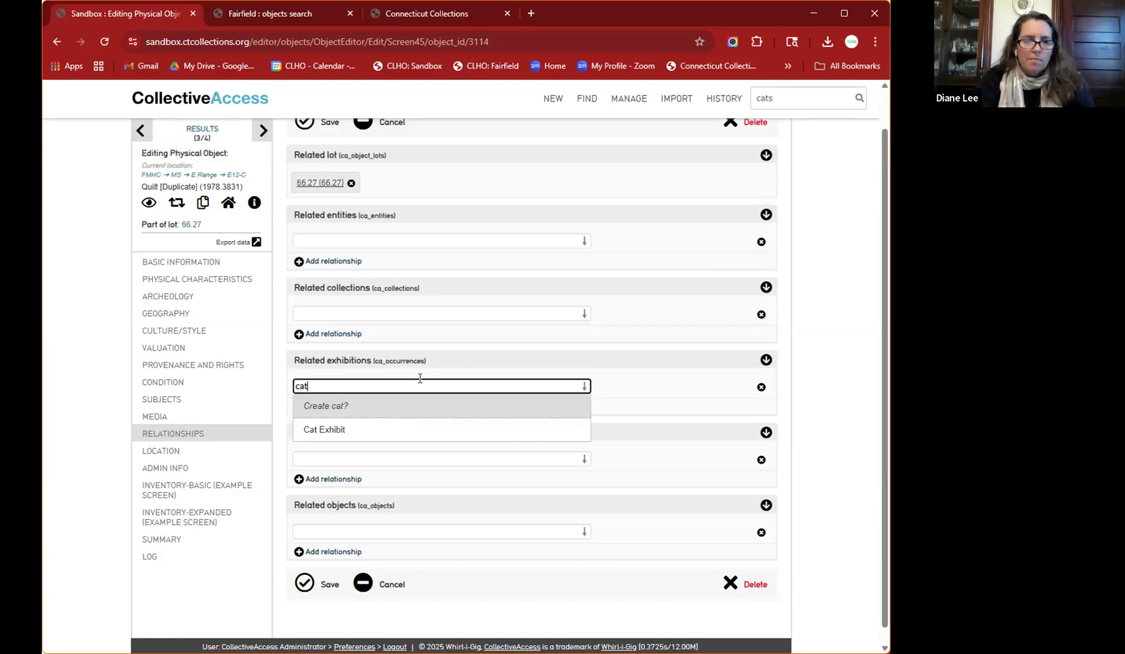
left_click(332, 426)
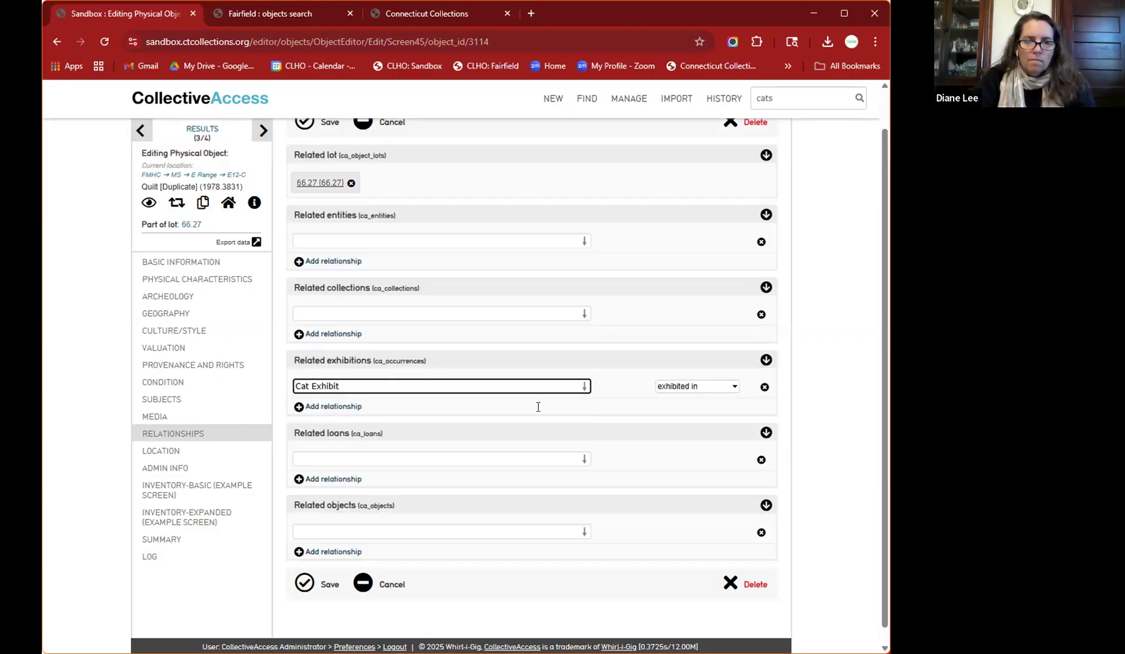
left_click(305, 585)
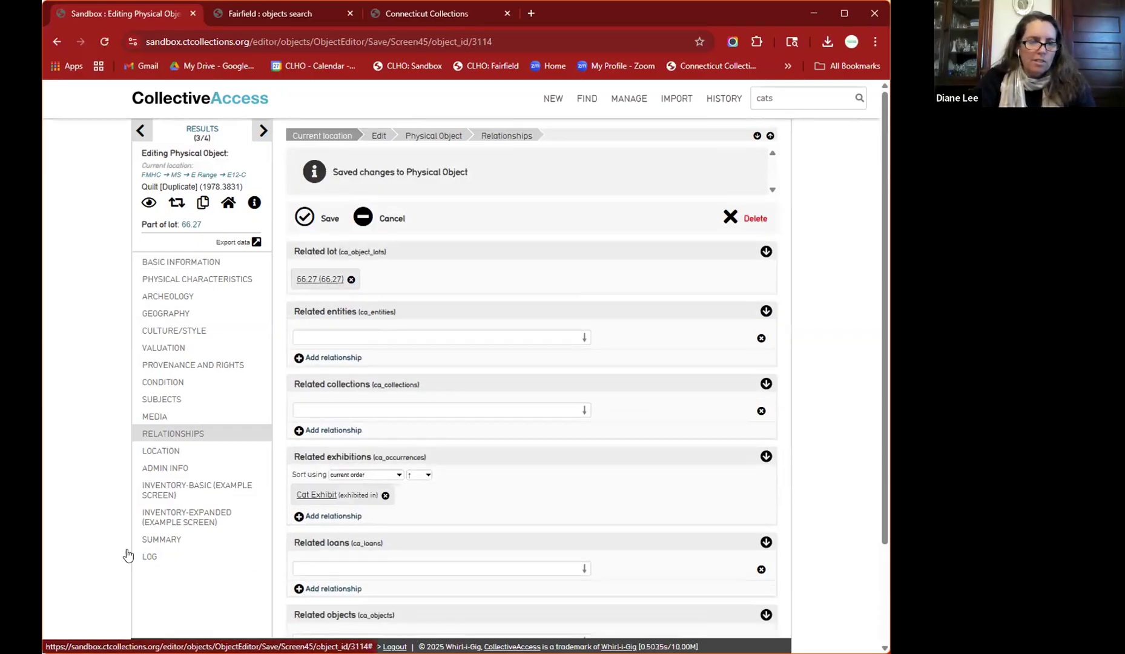
scroll(128, 550, "down", 1)
scroll(127, 549, "up", 1)
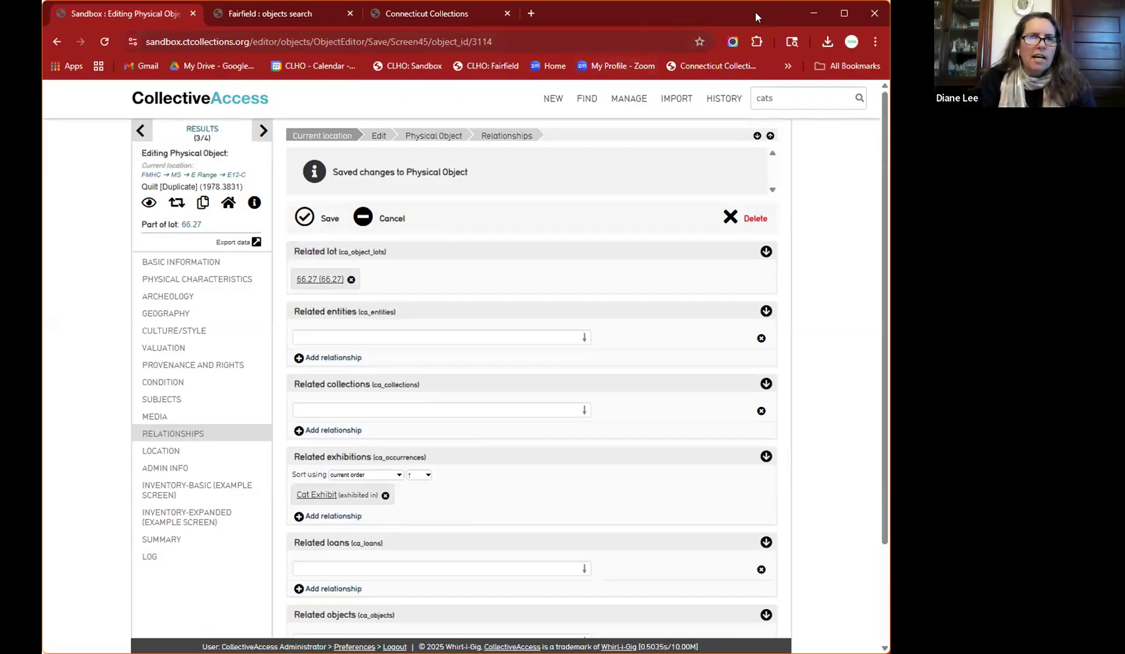
- Switch to the Fairfield objects tab, list all sets, and open 'Deaccessioned 2016 - furniture' for editing
left_click(255, 13)
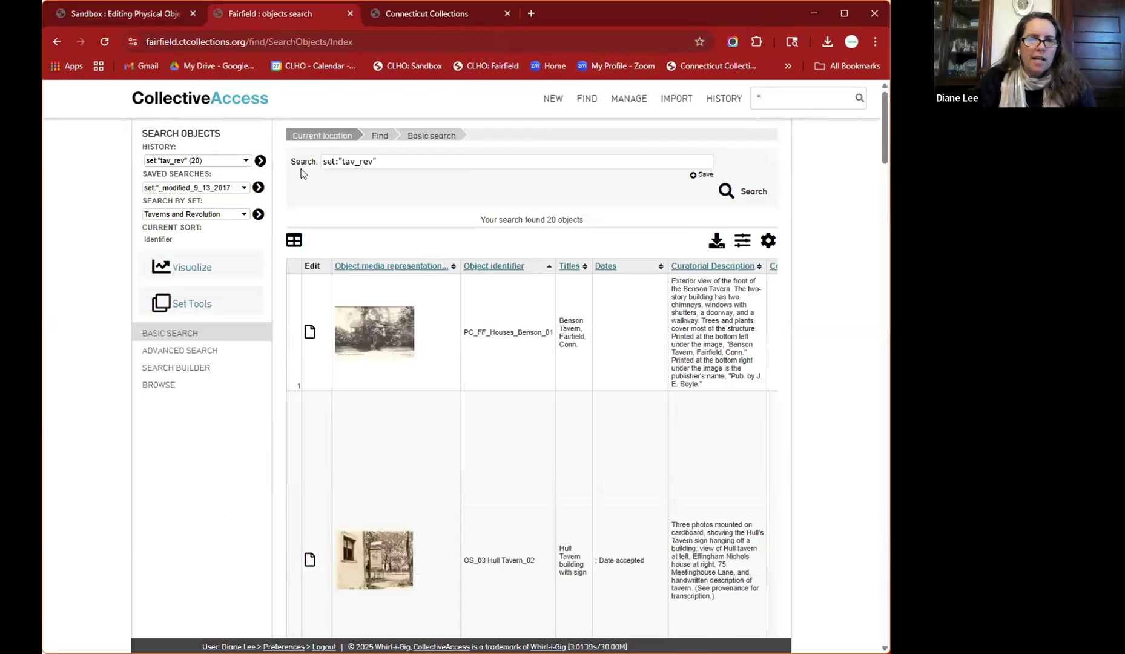
mouse_move(624, 102)
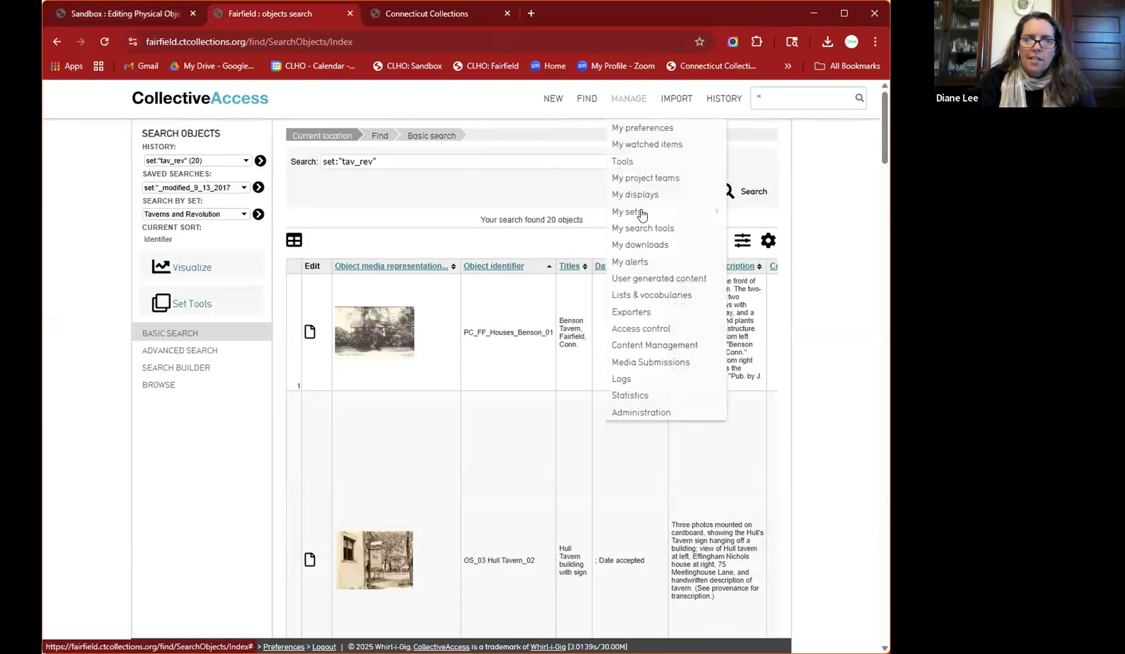
mouse_move(673, 212)
left_click(748, 212)
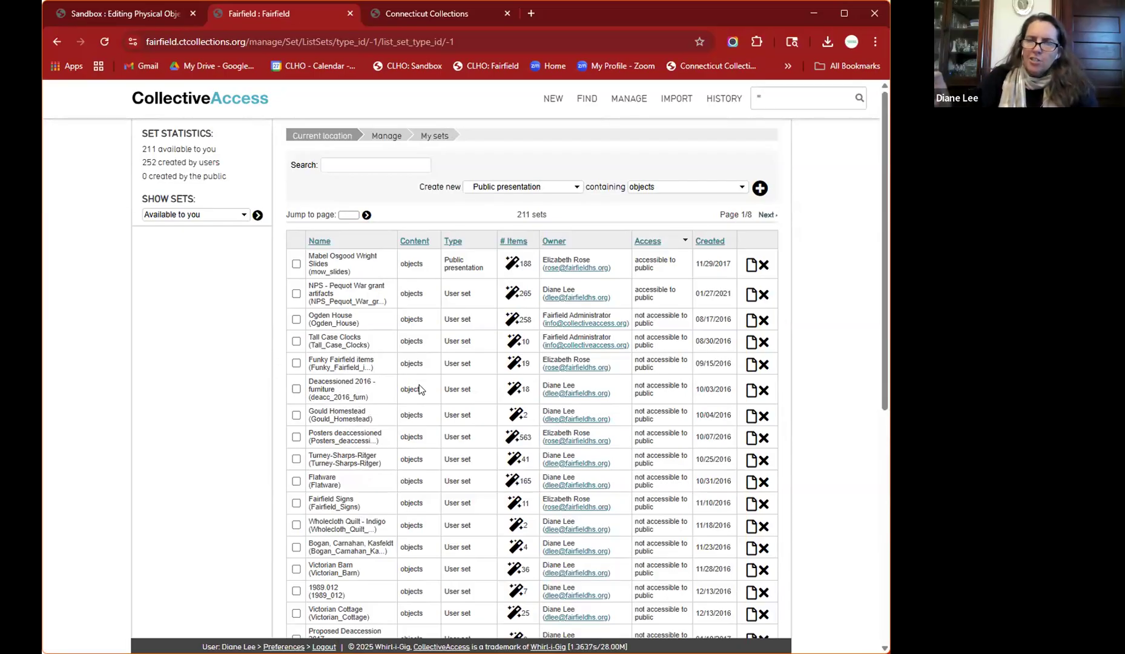
left_click(751, 391)
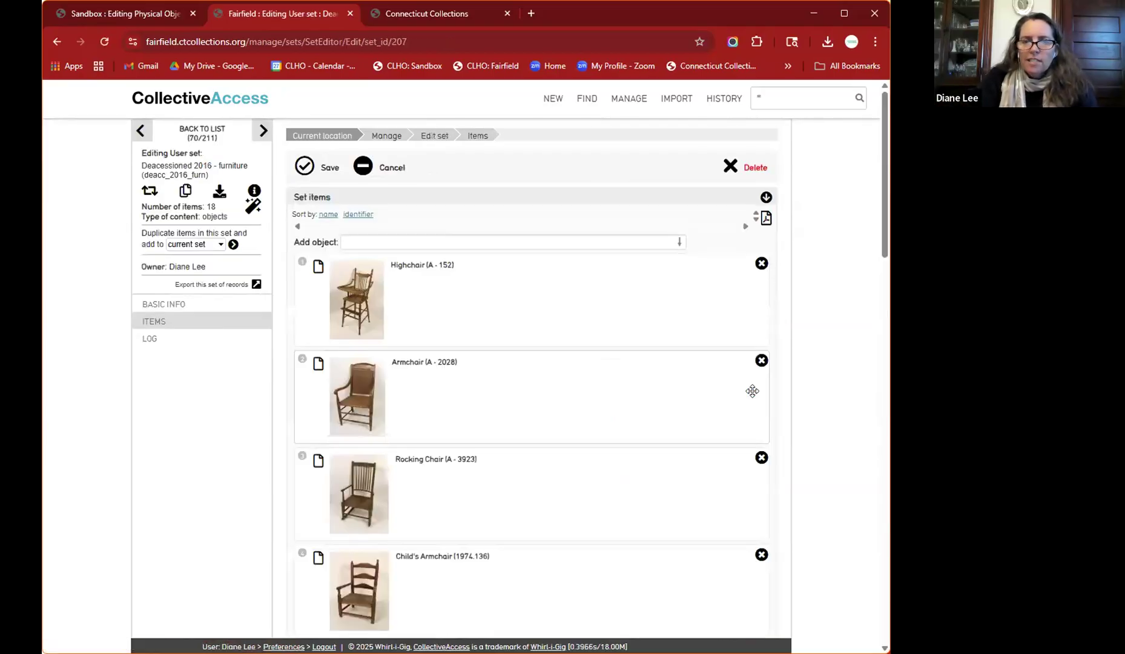
scroll(609, 482, "down", 17)
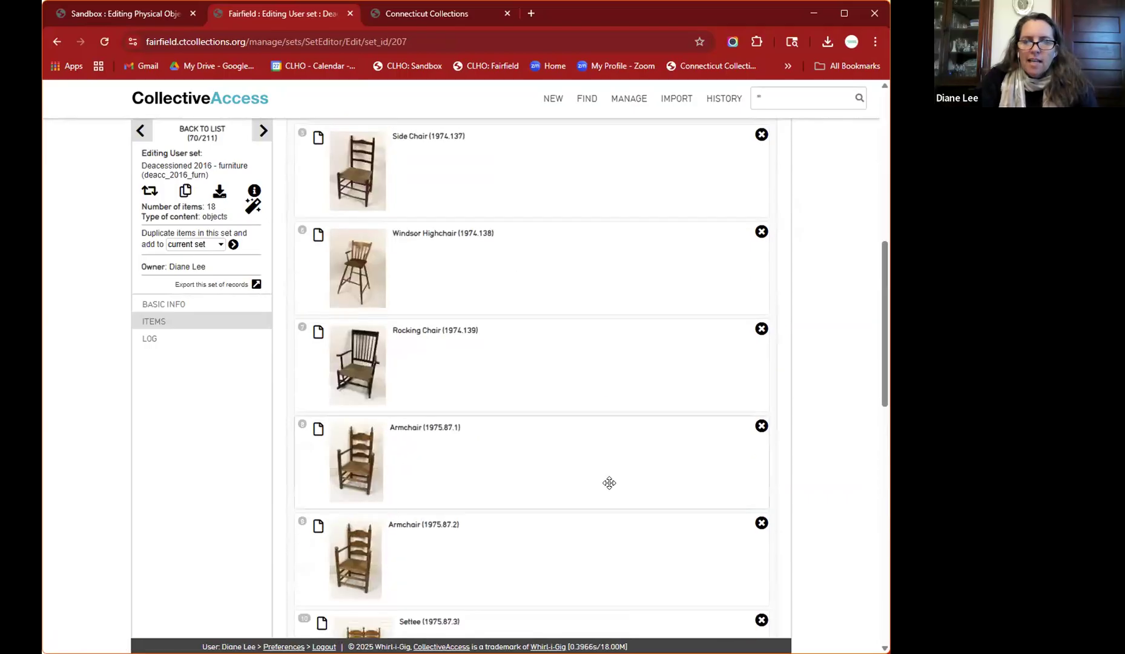
scroll(609, 483, "down", 5)
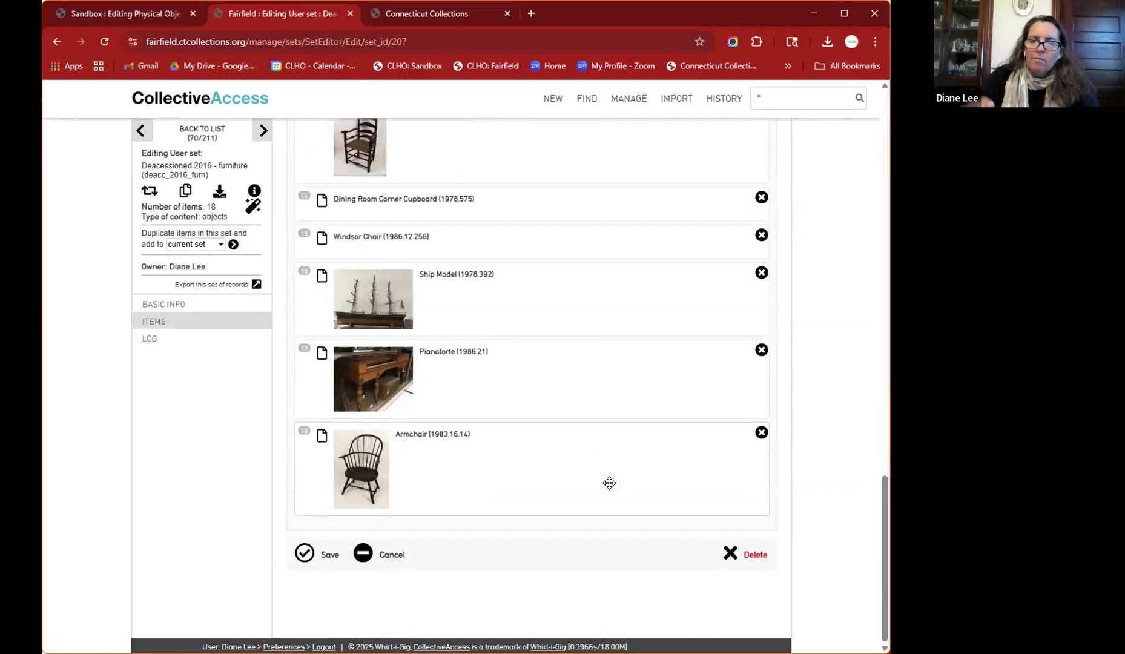
scroll(609, 483, "up", 20)
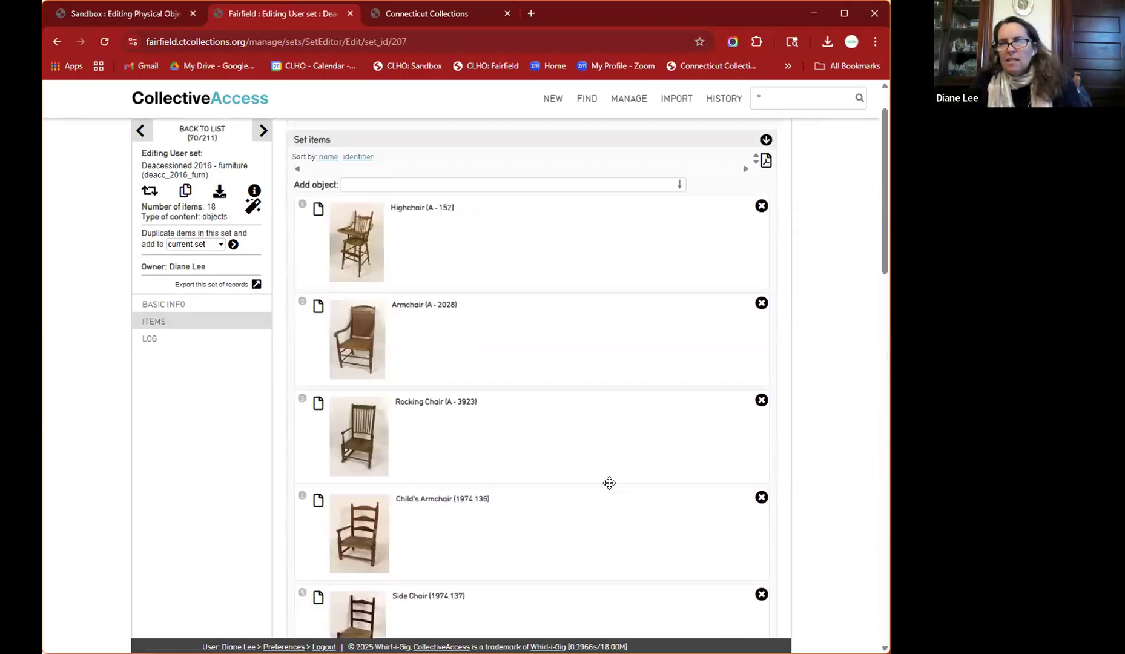
scroll(609, 483, "up", 1)
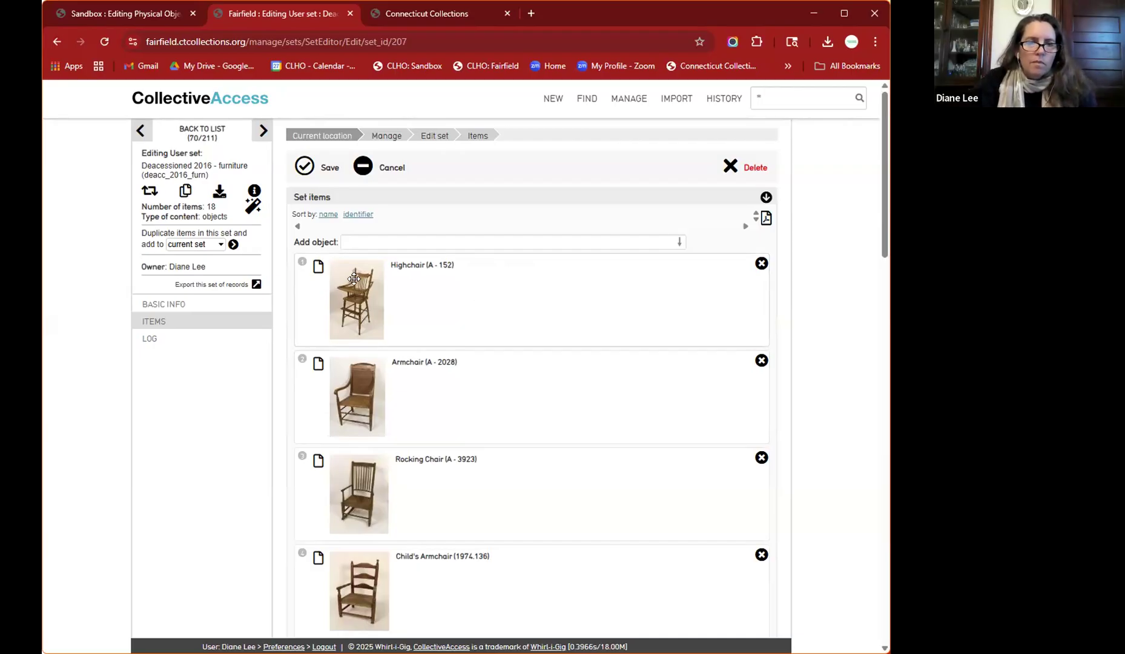
- Open the Highchair (A - 152) object record from its set item entry, then return to the dashboard
right_click(320, 269)
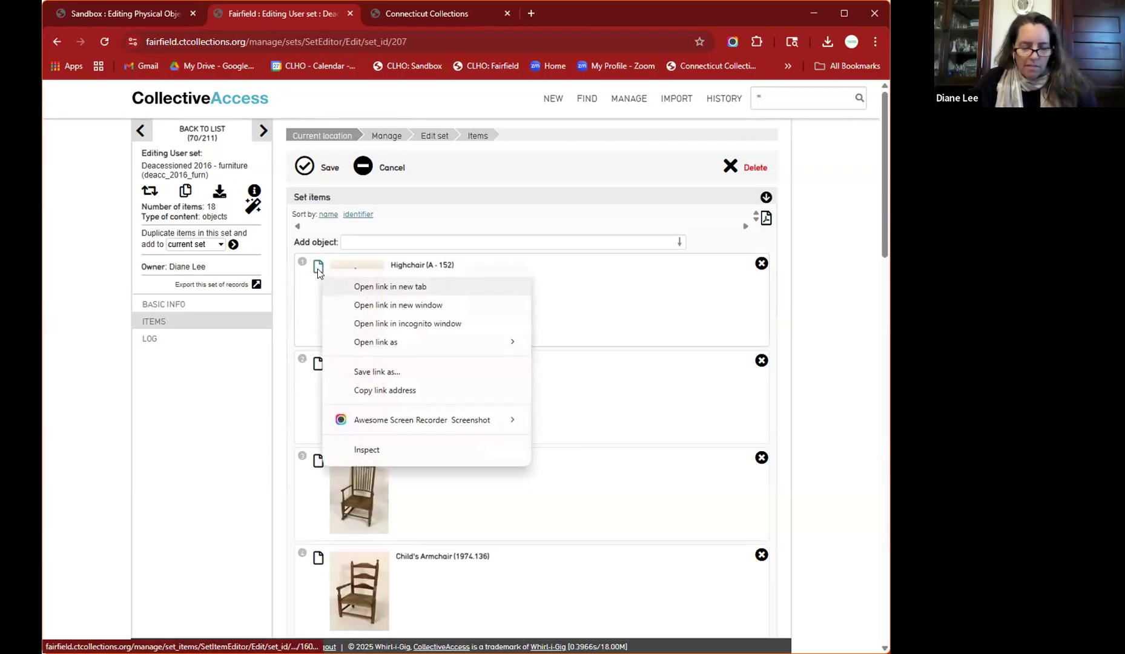
left_click(316, 272)
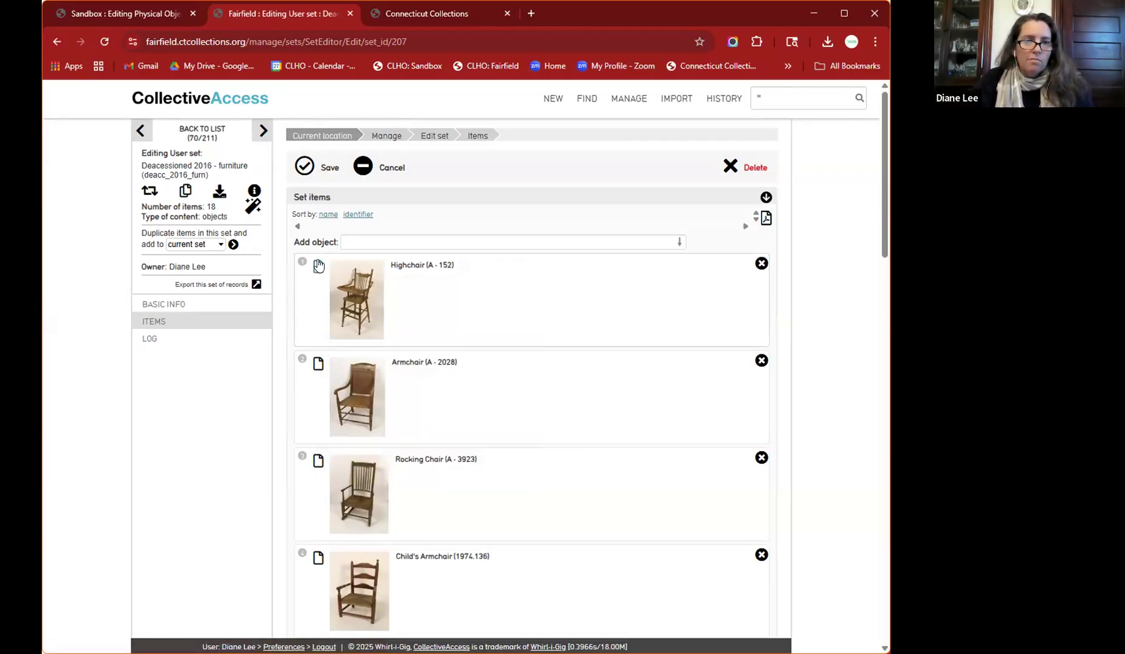
left_click(318, 266)
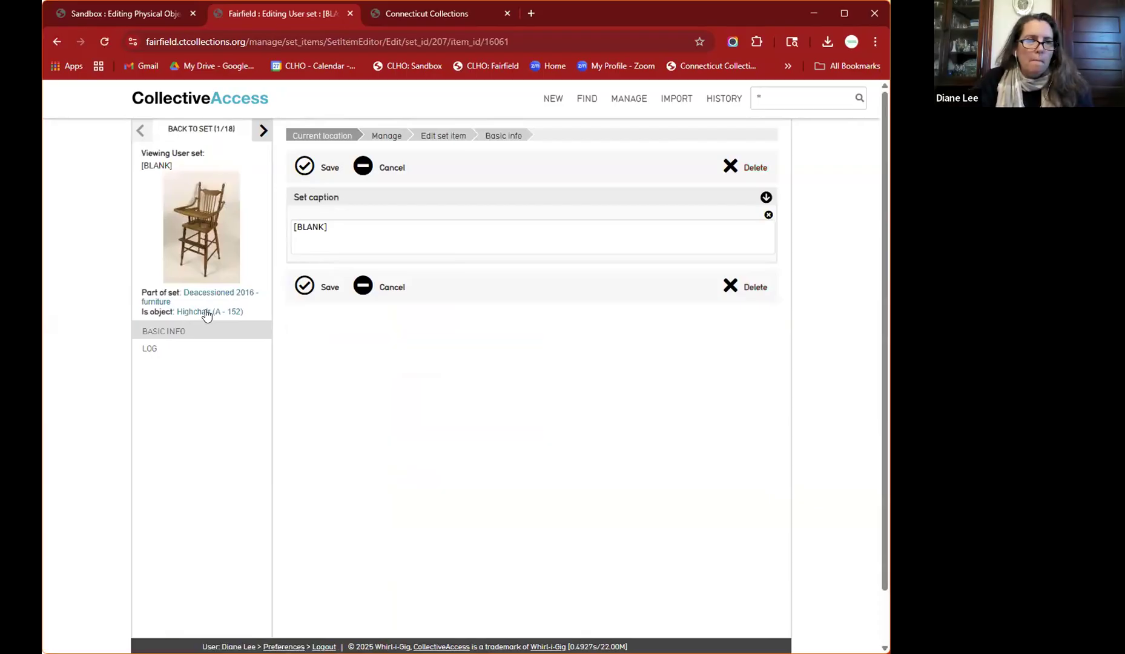
left_click(200, 312)
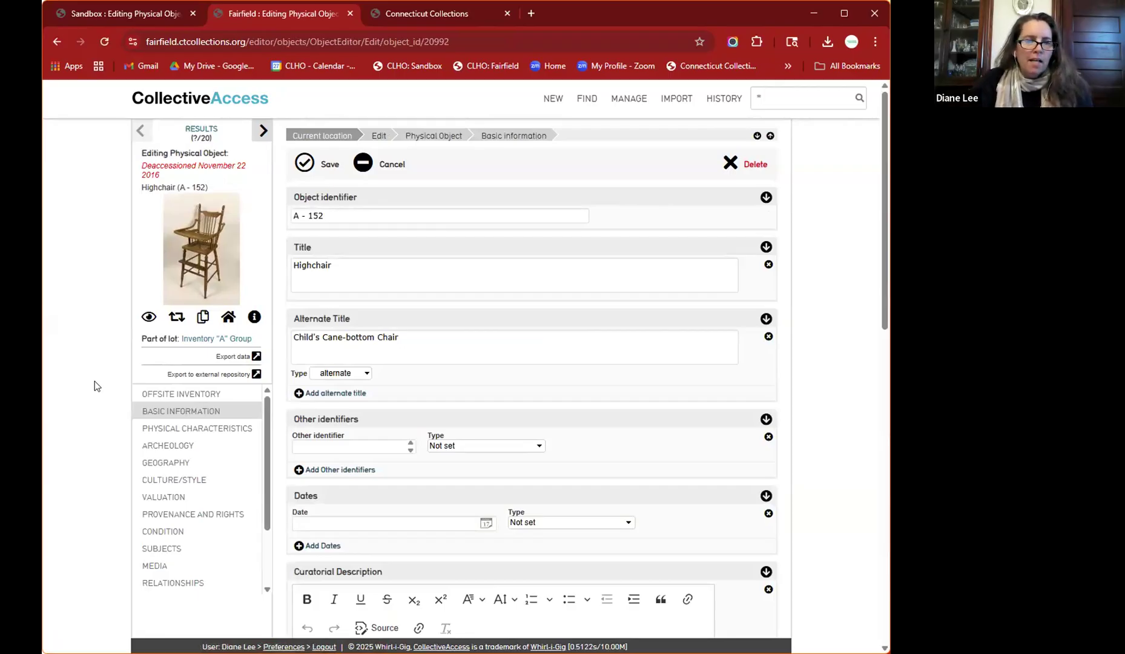
scroll(93, 381, "down", 9)
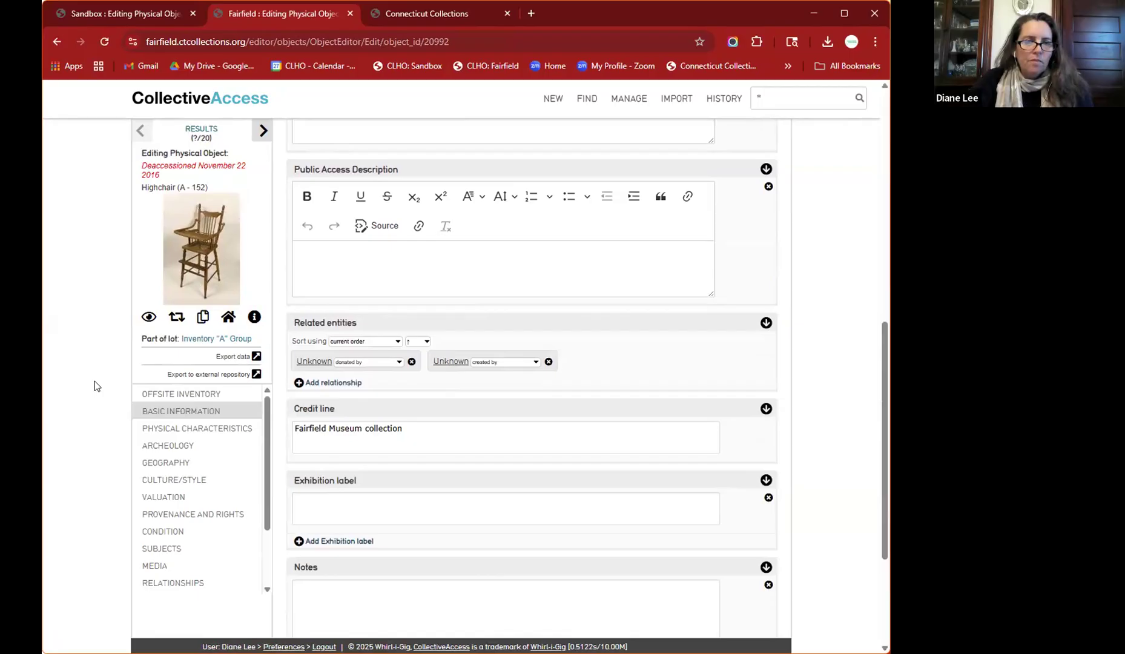
scroll(94, 380, "up", 10)
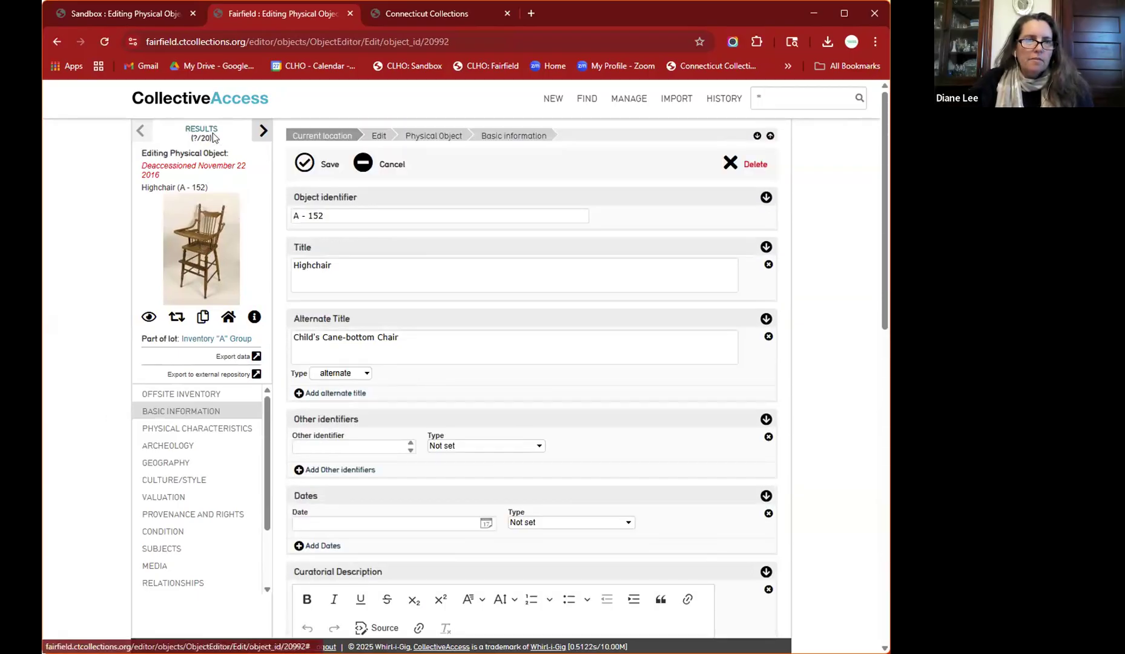
left_click(206, 99)
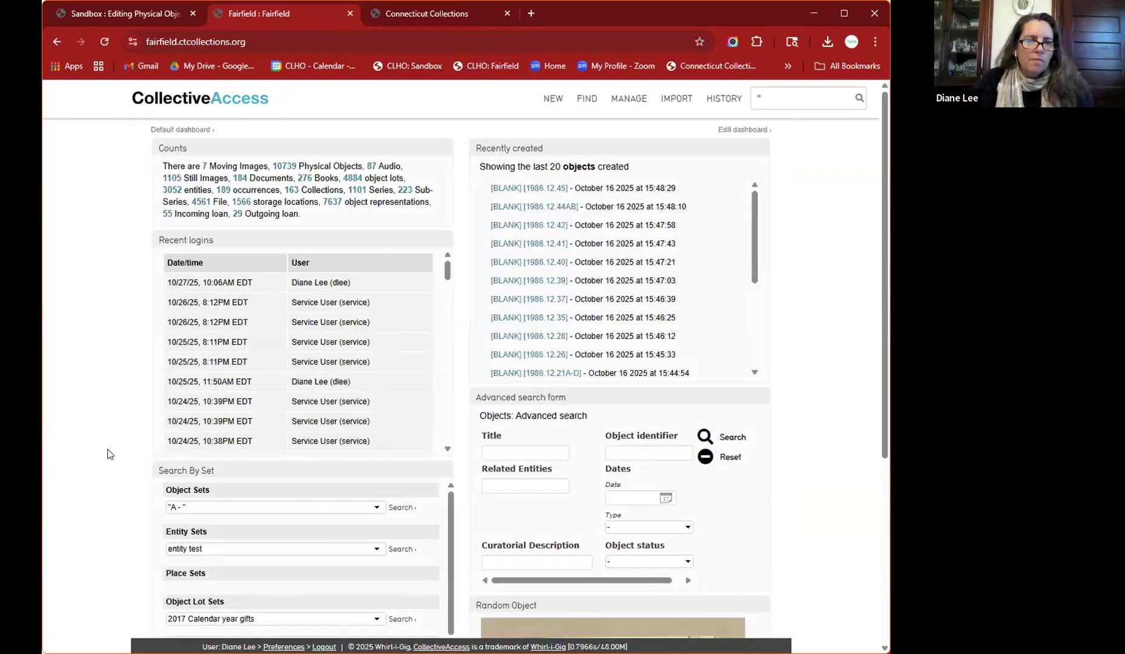
- Review the Fairfield dashboard's list of the last 20 created objects
scroll(108, 453, "down", 2)
scroll(107, 452, "up", 2)
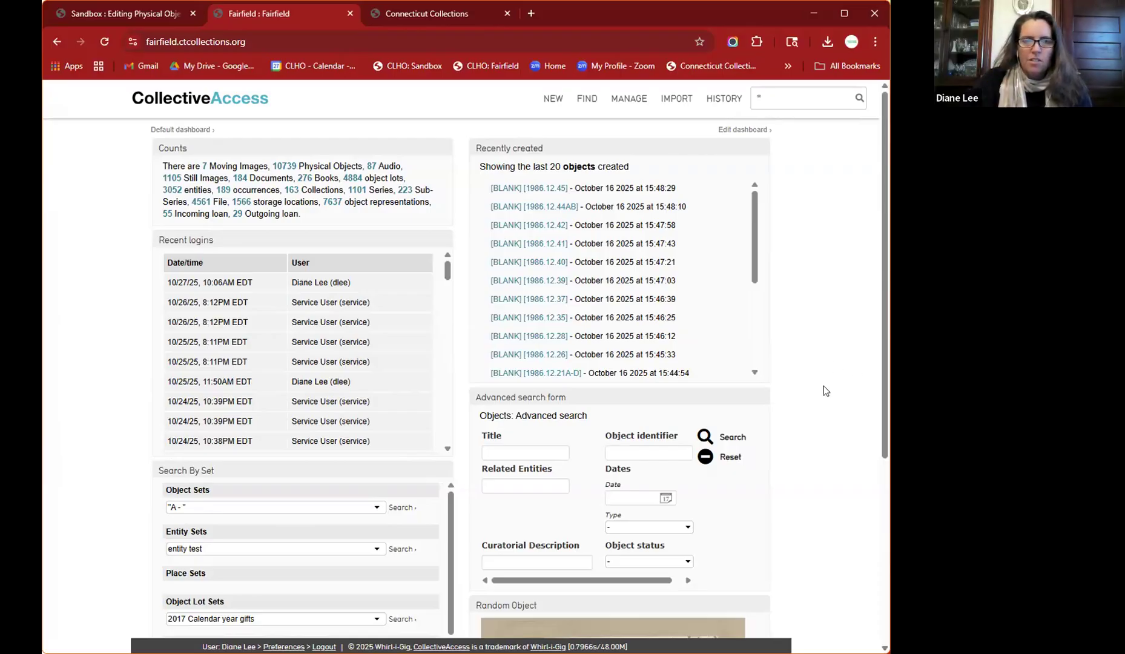
mouse_move(589, 106)
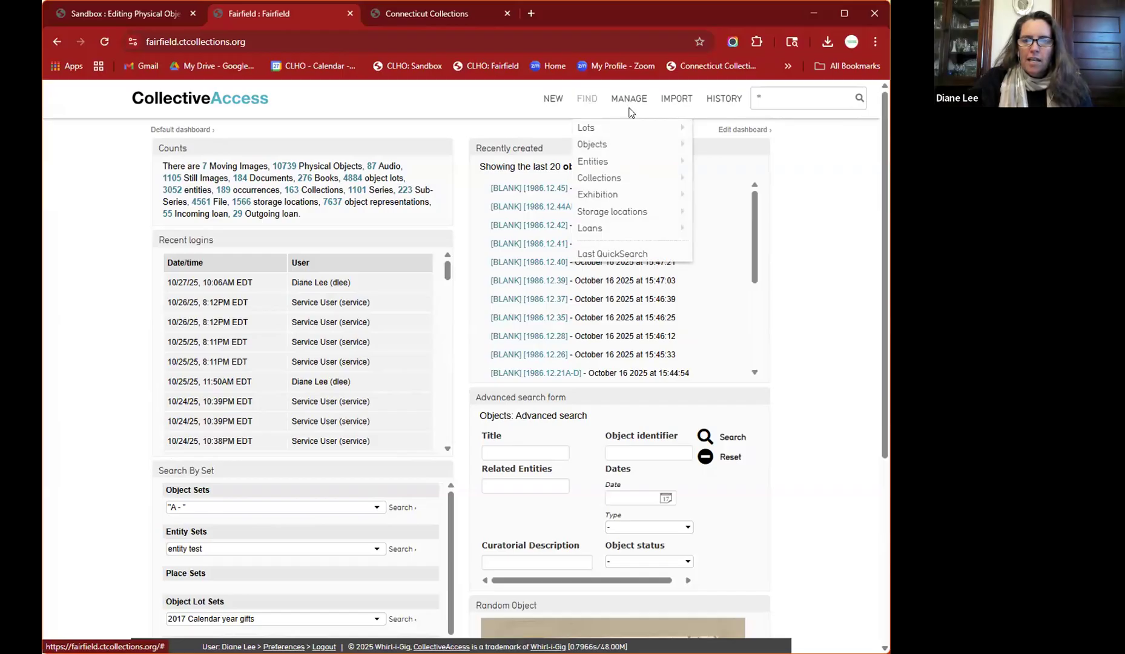
- Open the All sets list under My sets, showing 211 sets
left_click(630, 212)
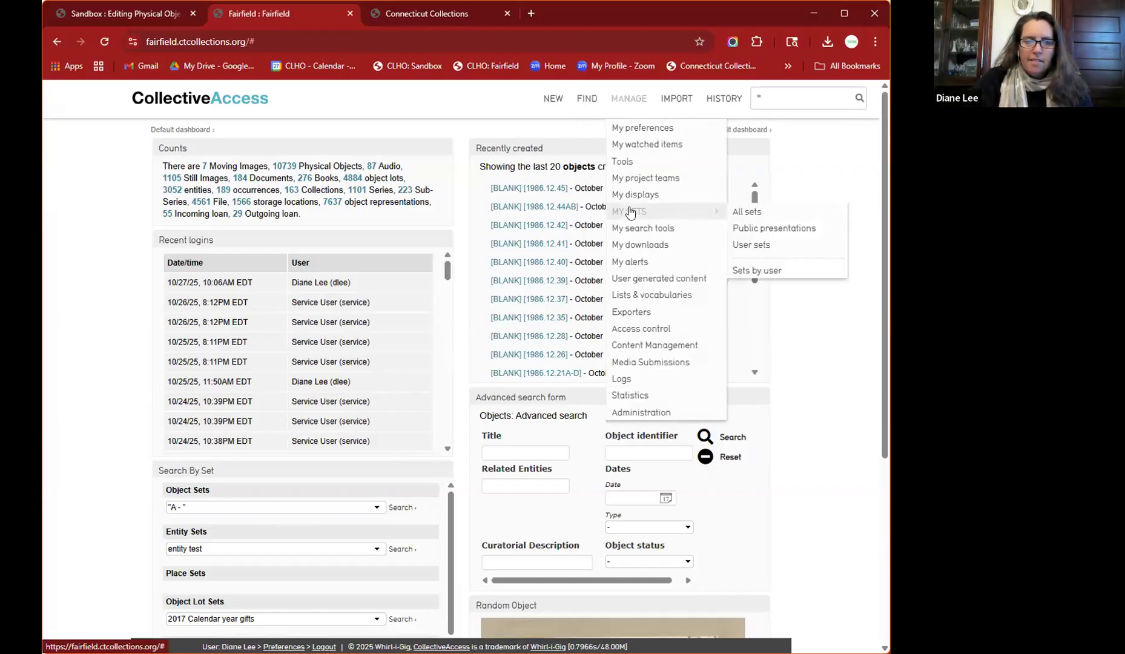
left_click(754, 216)
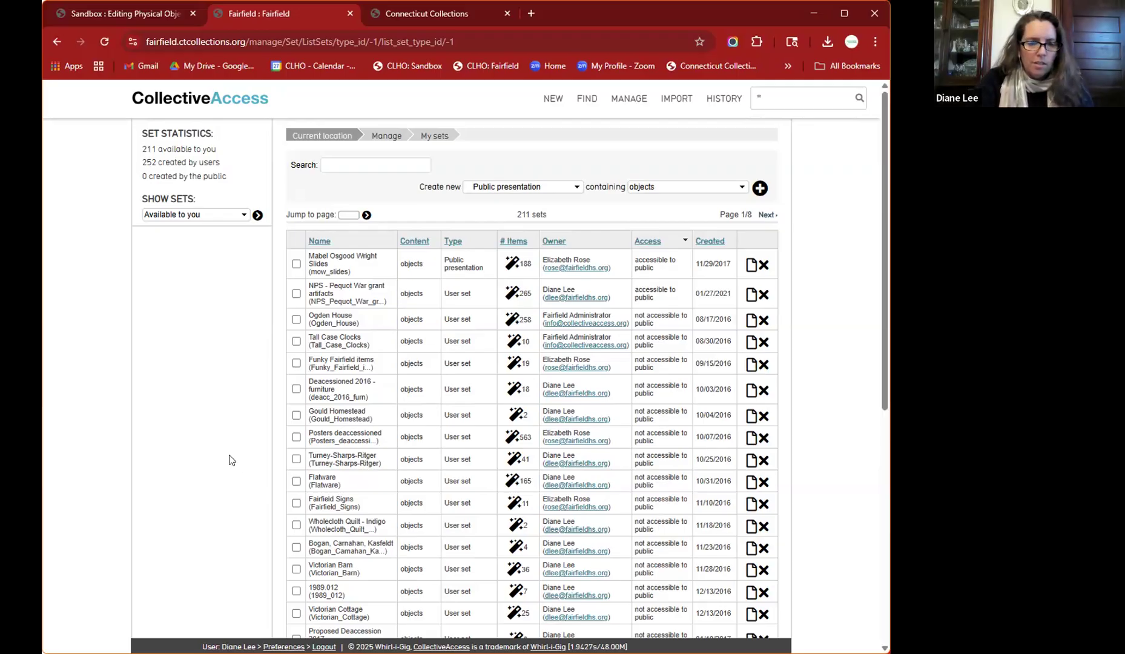
- View the Shelf Clock record from the Objects history, then reopen the Highchair (A - 152) record
mouse_move(723, 100)
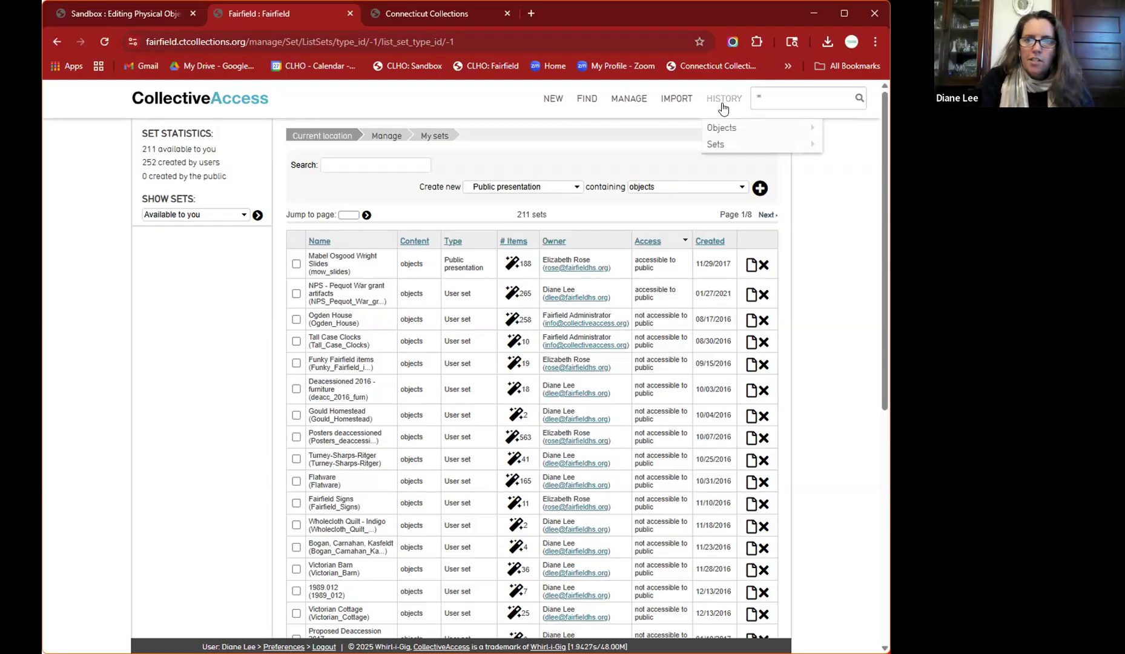
mouse_move(731, 127)
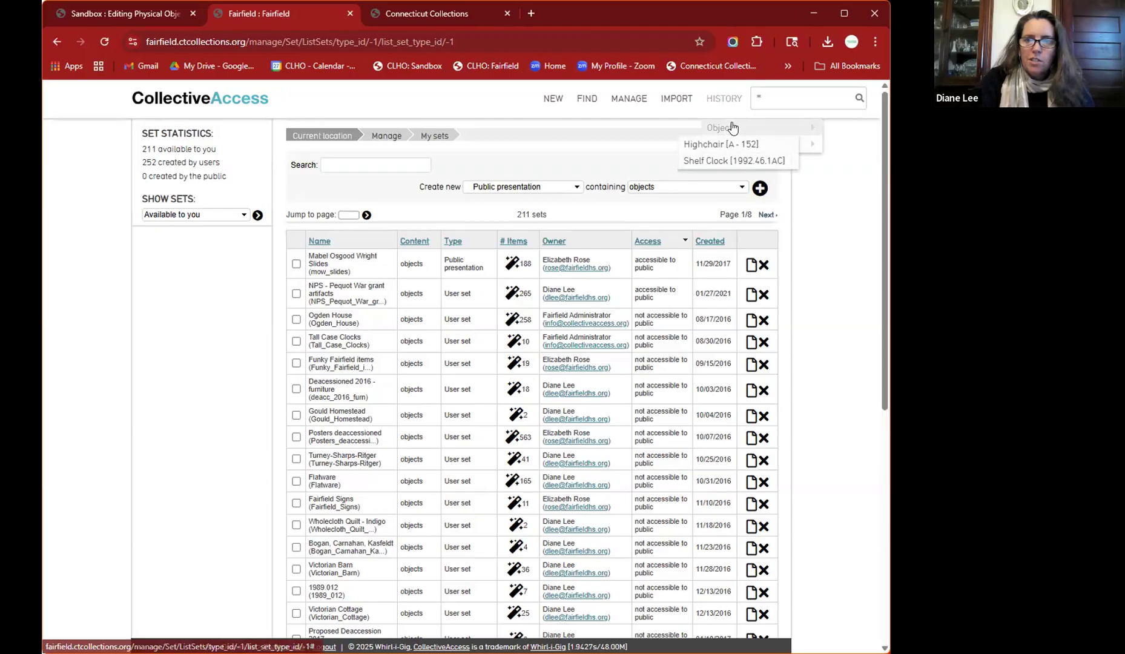
left_click(749, 160)
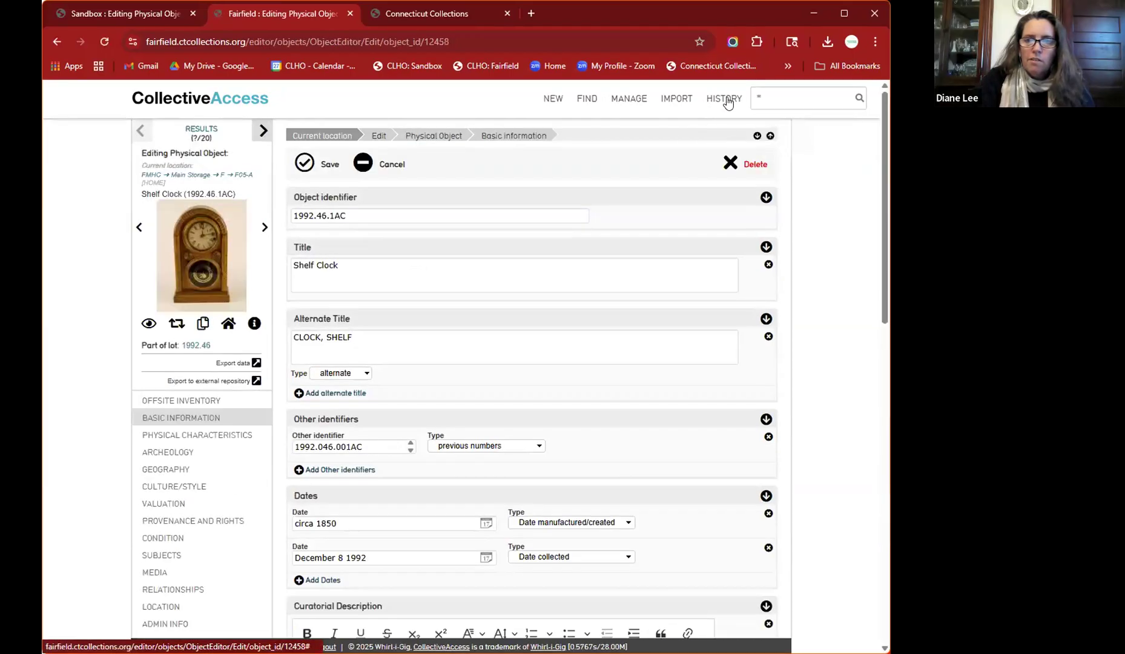
mouse_move(728, 102)
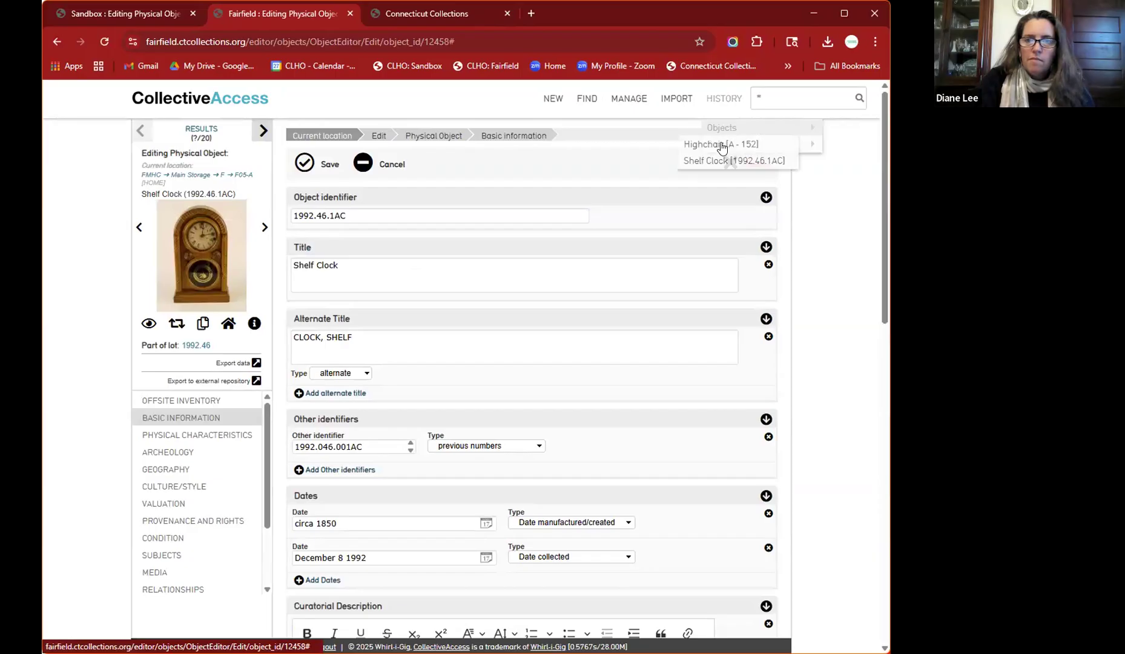
left_click(720, 145)
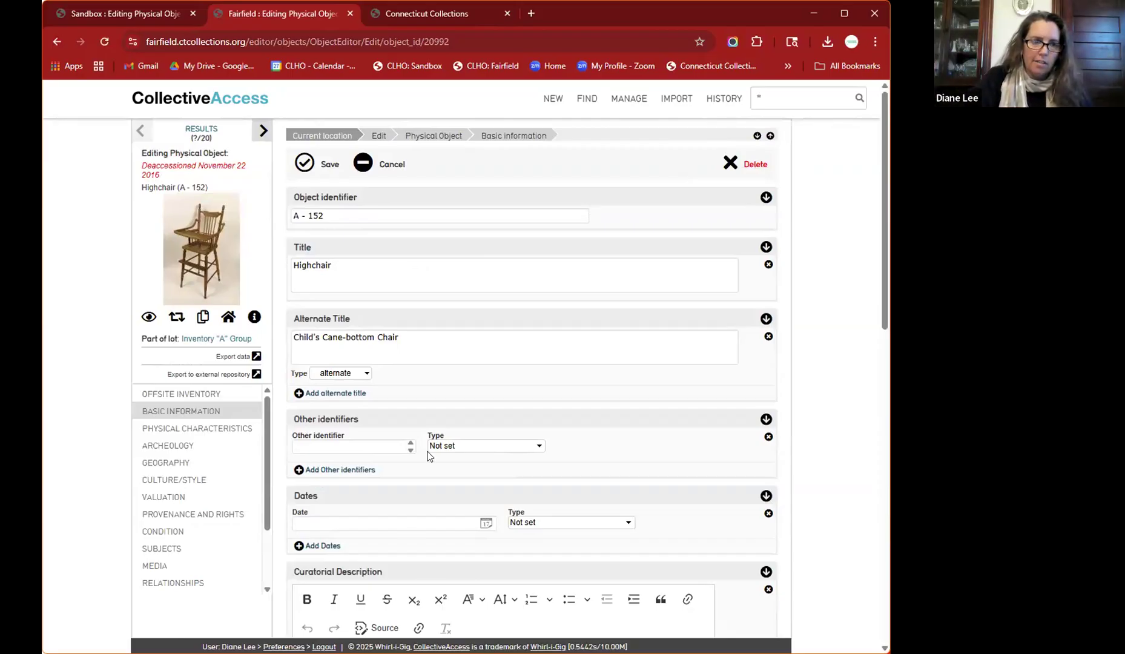
scroll(177, 524, "down", 2)
scroll(176, 526, "down", 1)
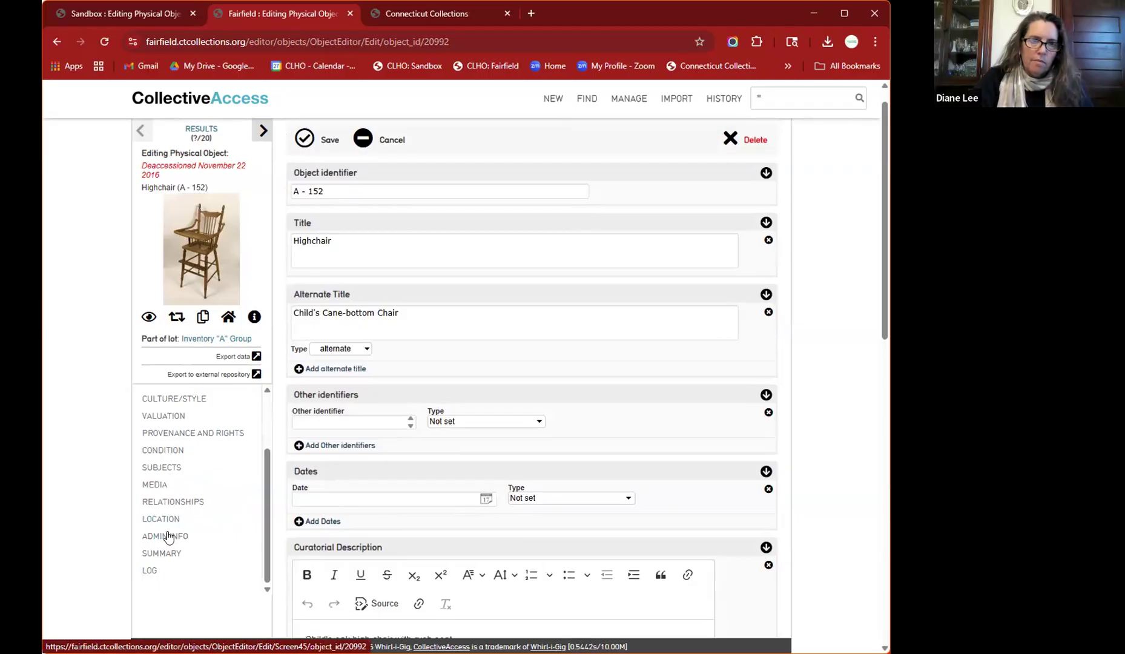
- Show the Highchair's admin info down to Related sets and start a new set entry
left_click(168, 536)
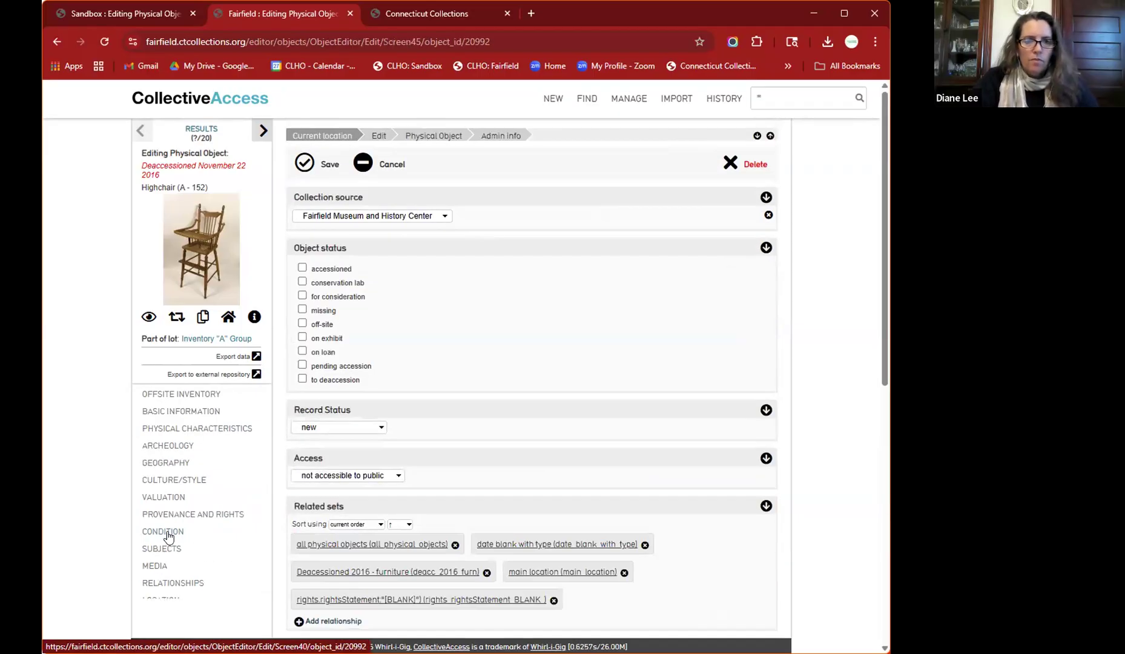
scroll(418, 456, "down", 2)
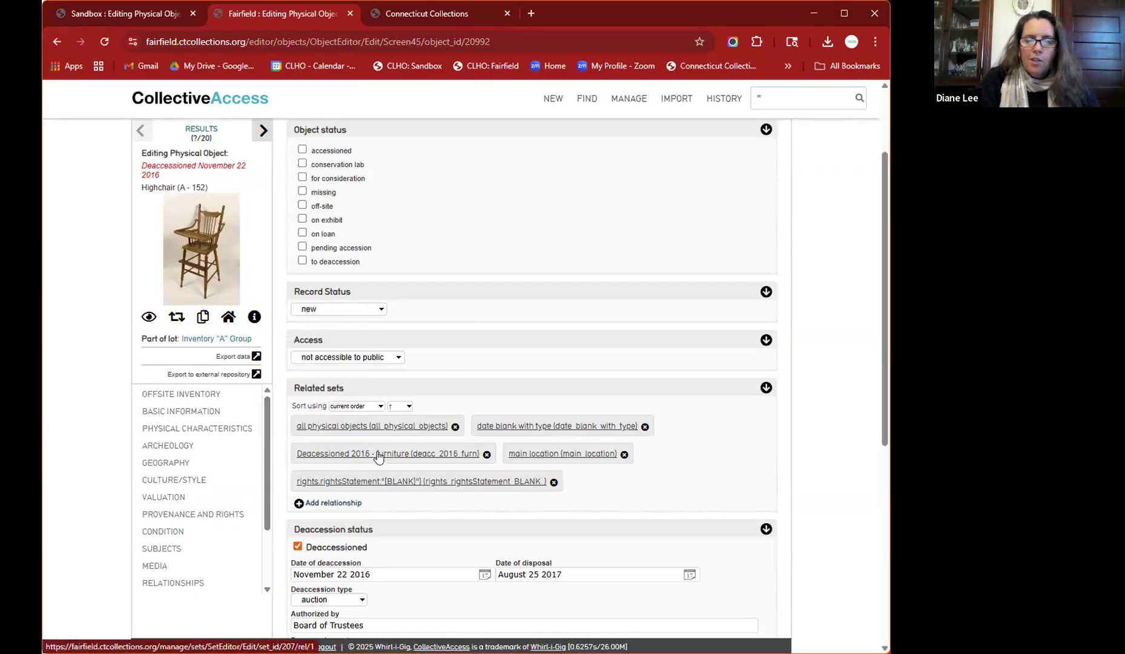
left_click(334, 503)
left_click(334, 508)
type("cat")
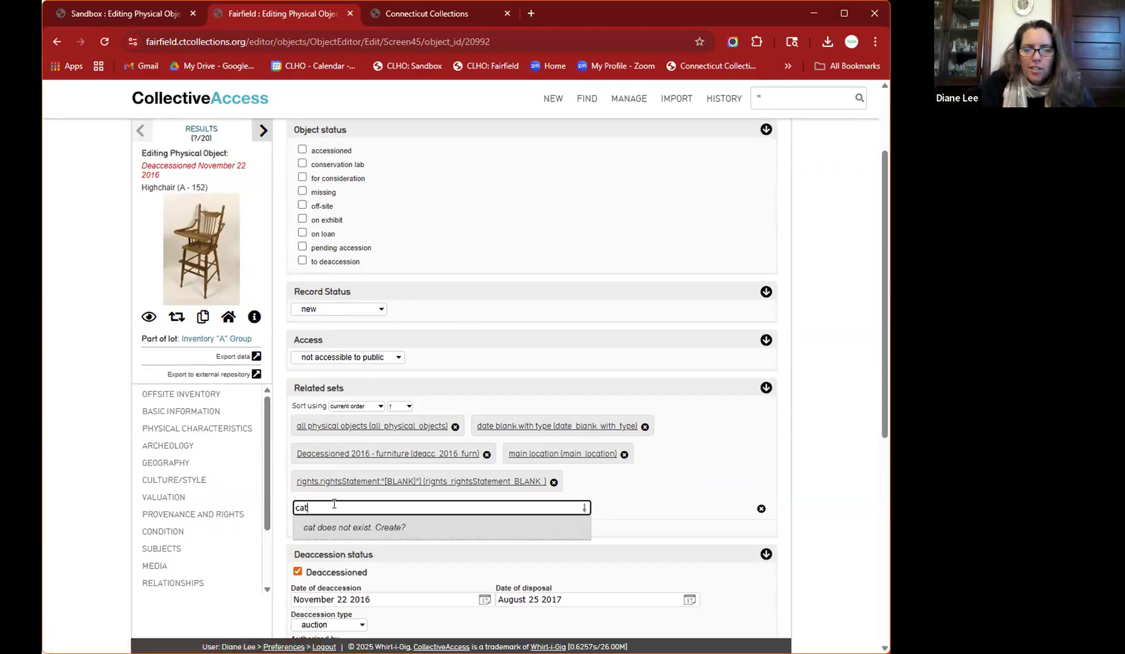
key("BackSpace")
key("BackSpace")
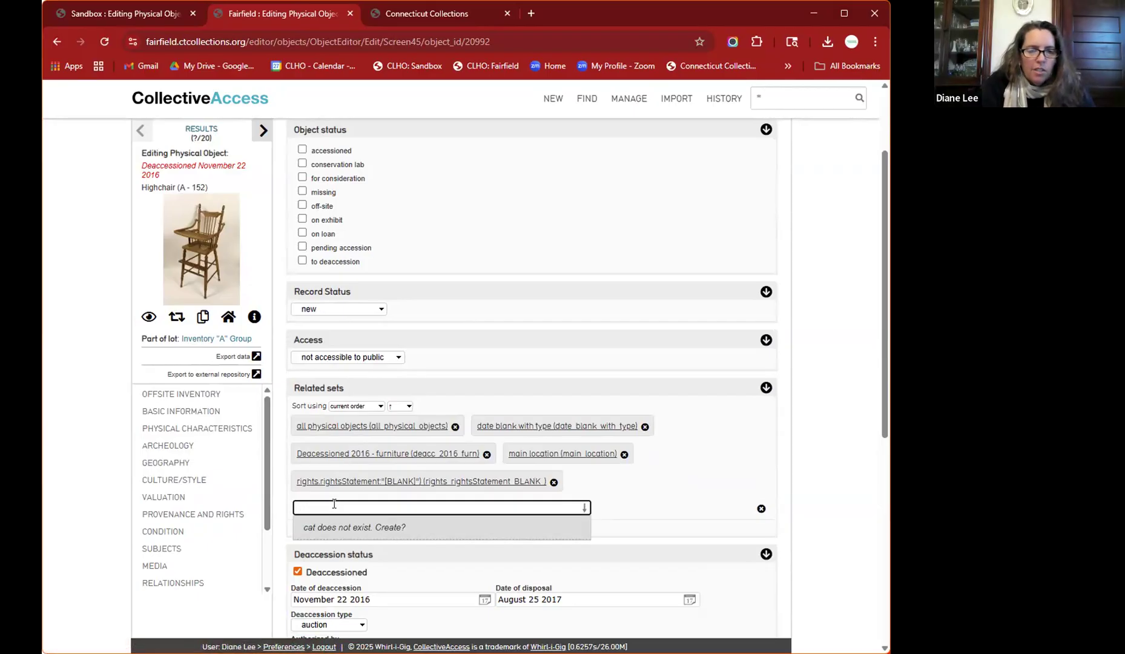
type("tavern")
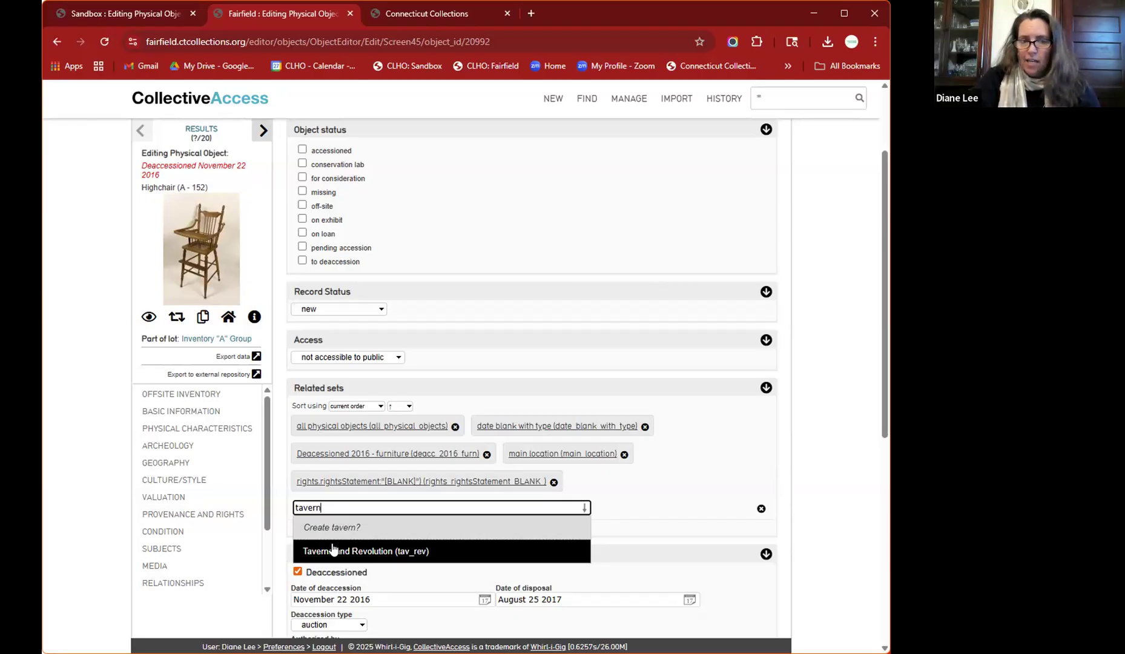
left_click(626, 506)
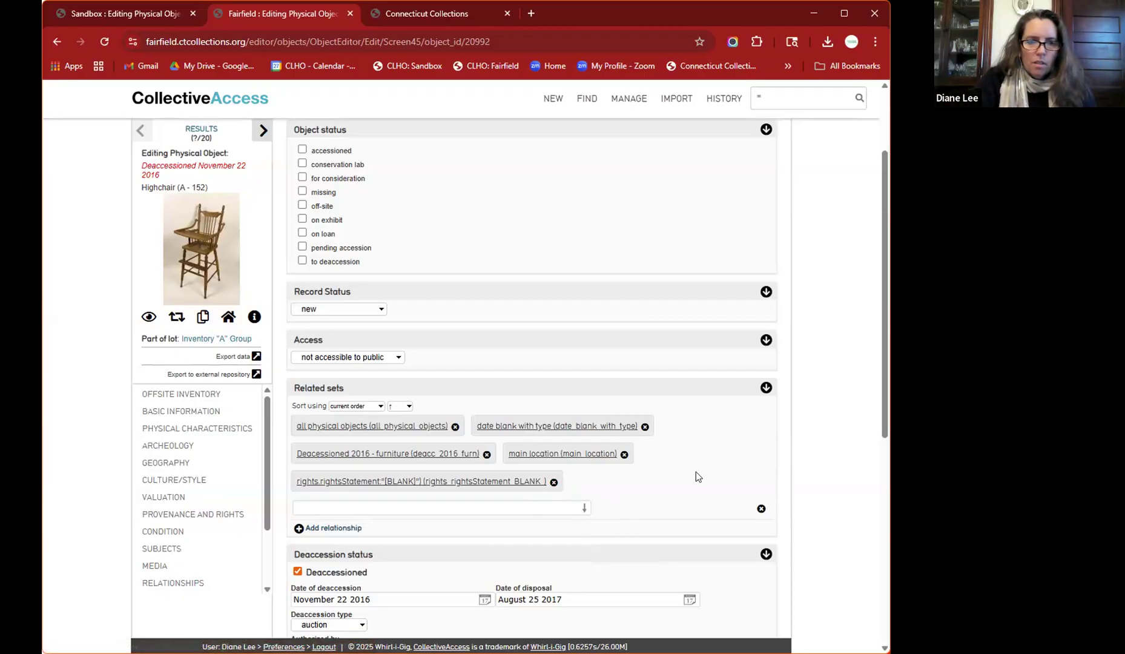
scroll(696, 476, "up", 2)
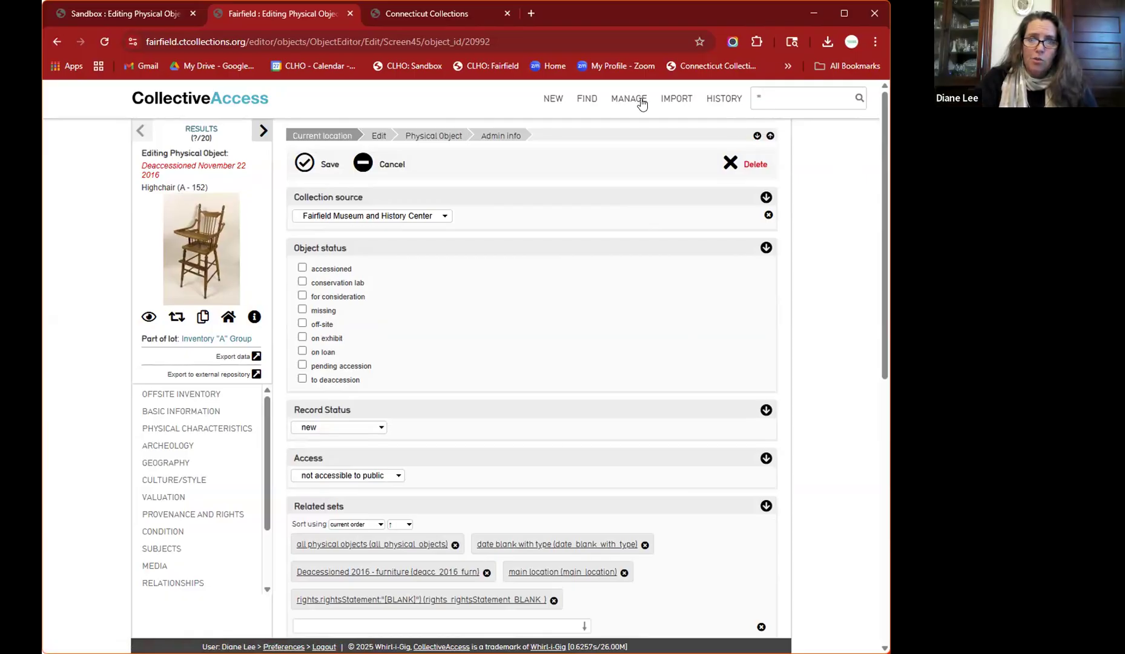
- Go to the All sets list on Fairfield, discarding the record's unsaved changes
mouse_move(619, 106)
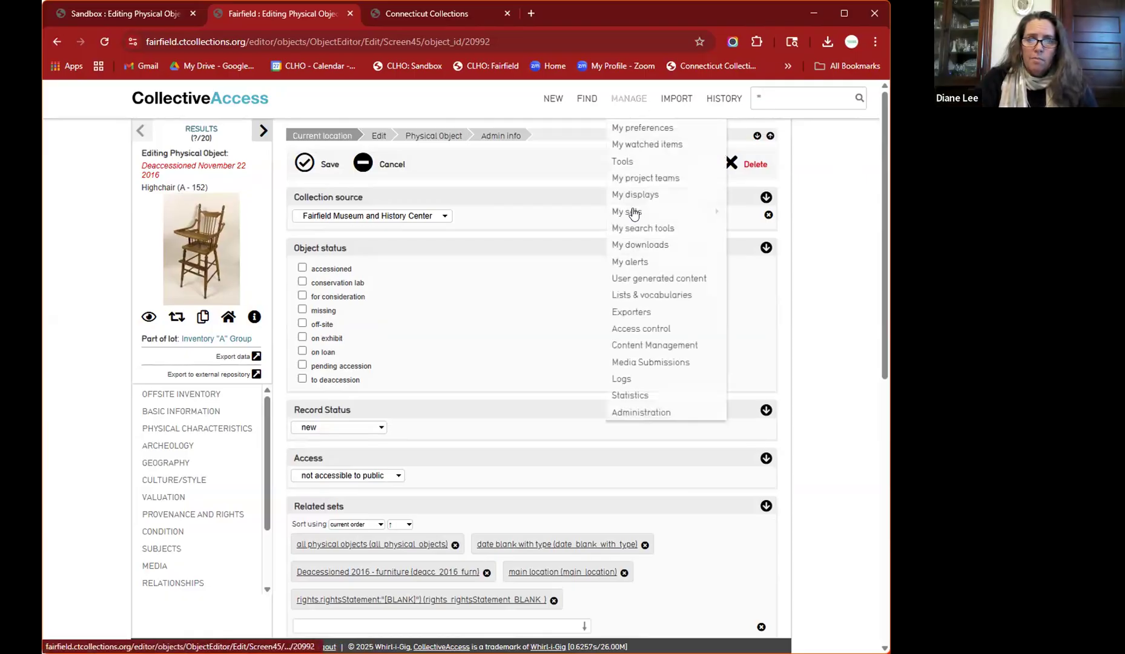
mouse_move(634, 211)
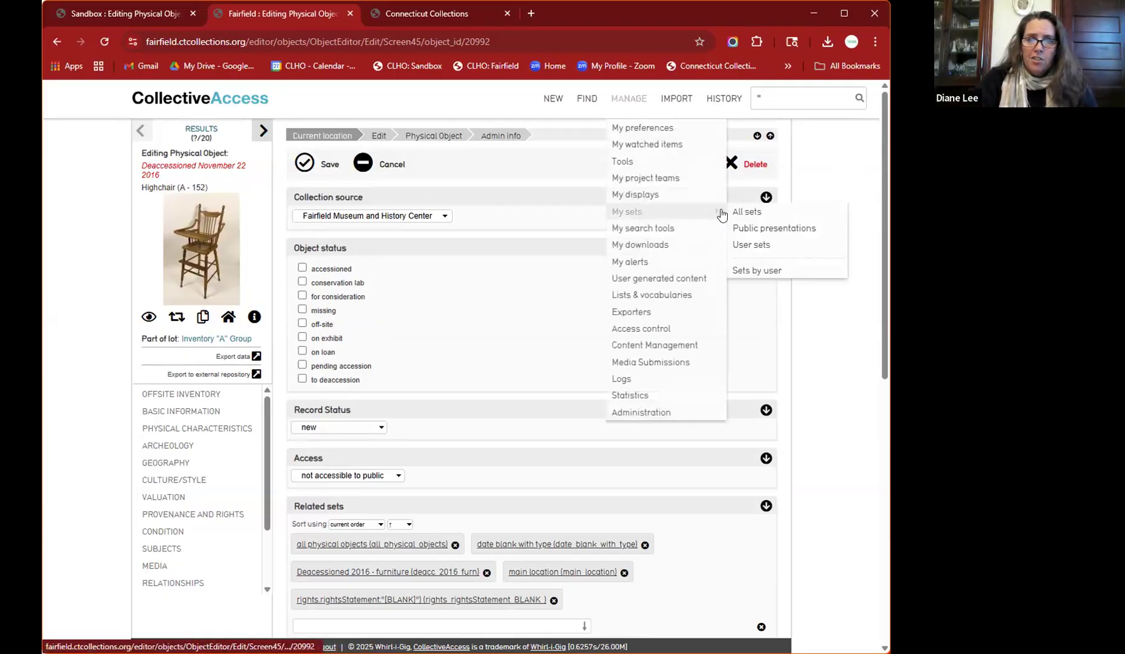
left_click(754, 211)
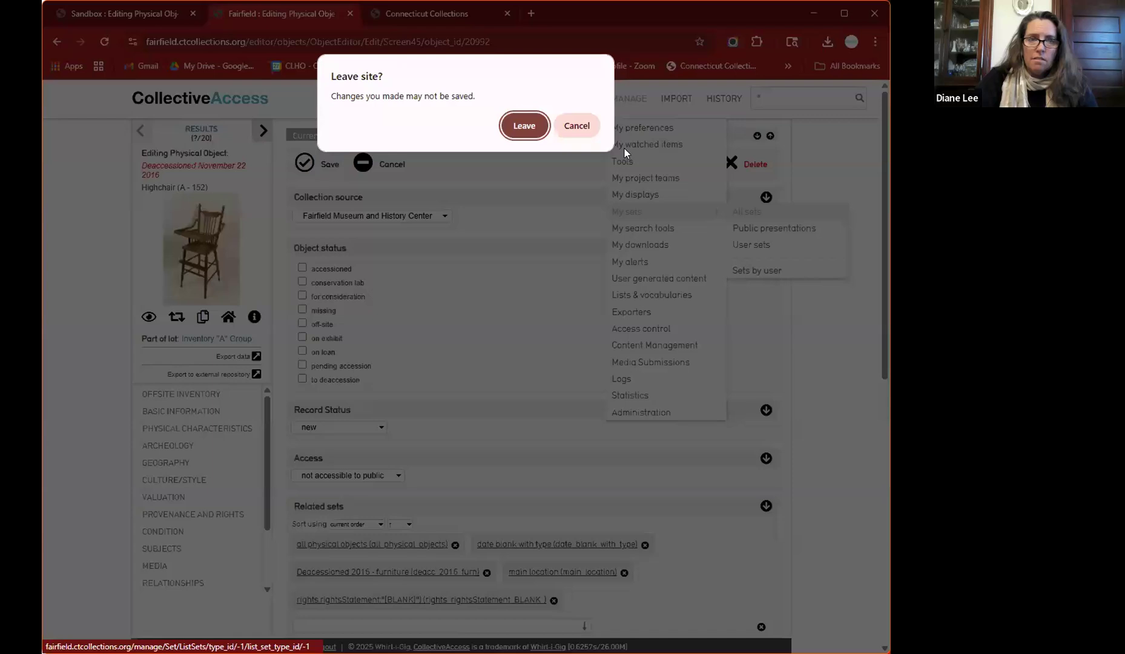
left_click(524, 126)
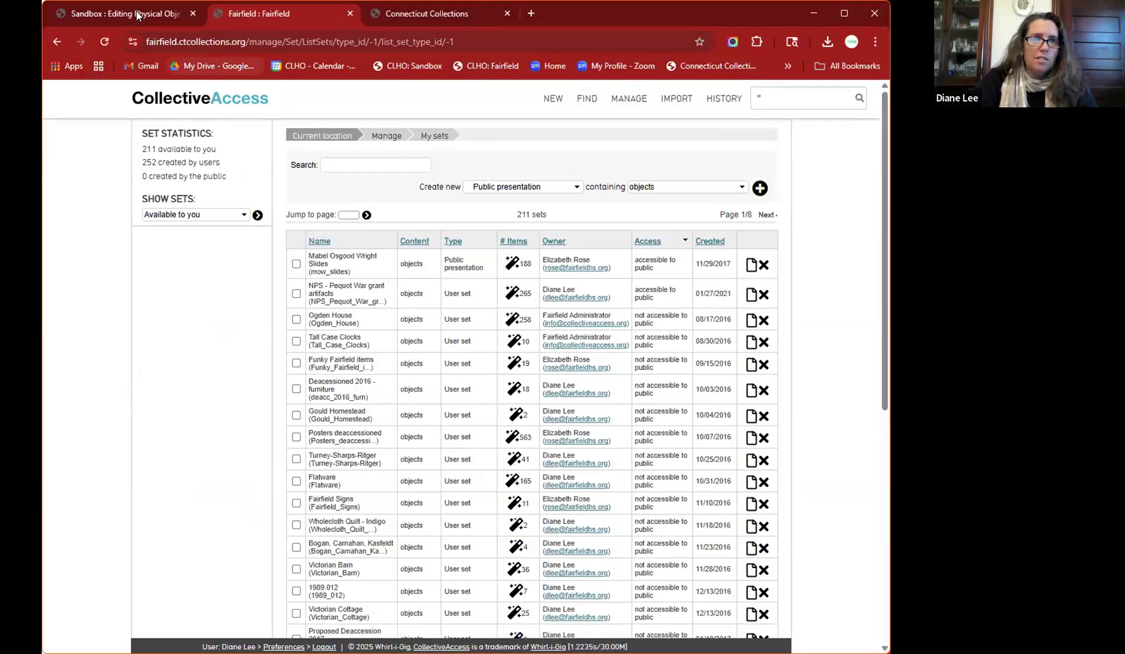
- On the Sandbox site, open the All sets list showing 44 sets
left_click(137, 12)
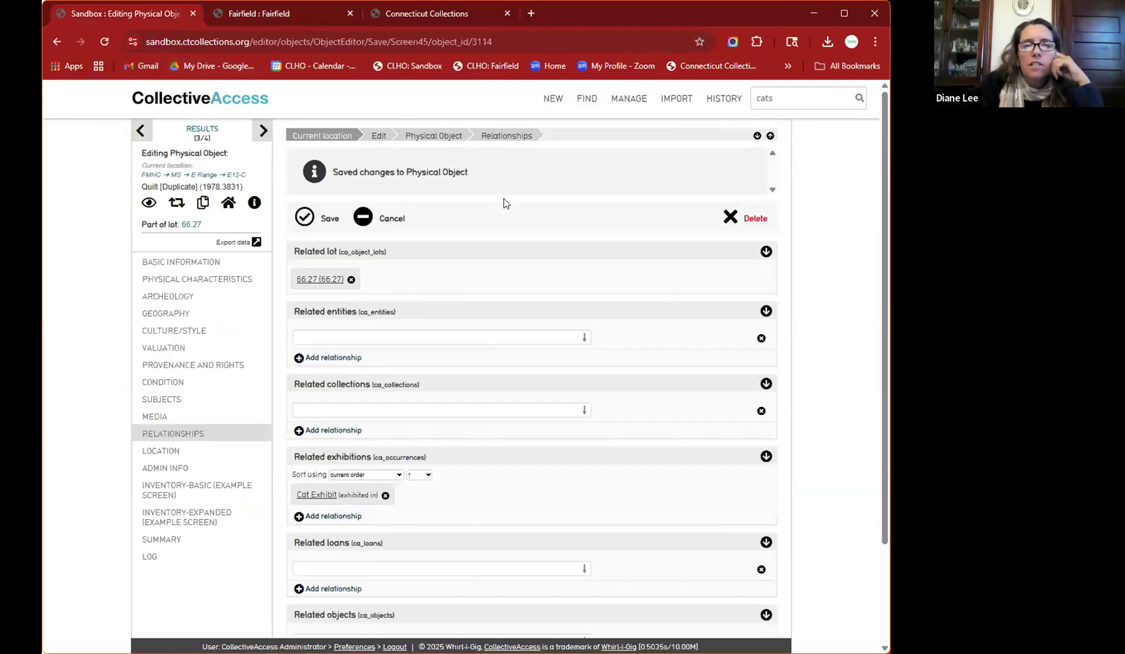
mouse_move(623, 102)
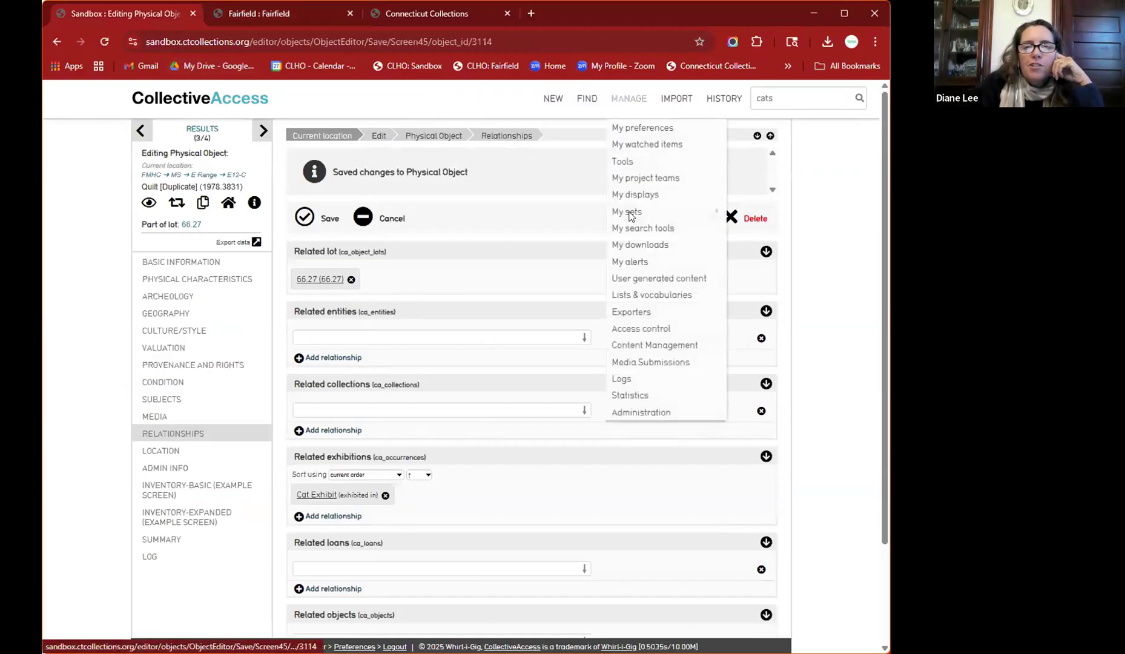
mouse_move(660, 212)
left_click(748, 213)
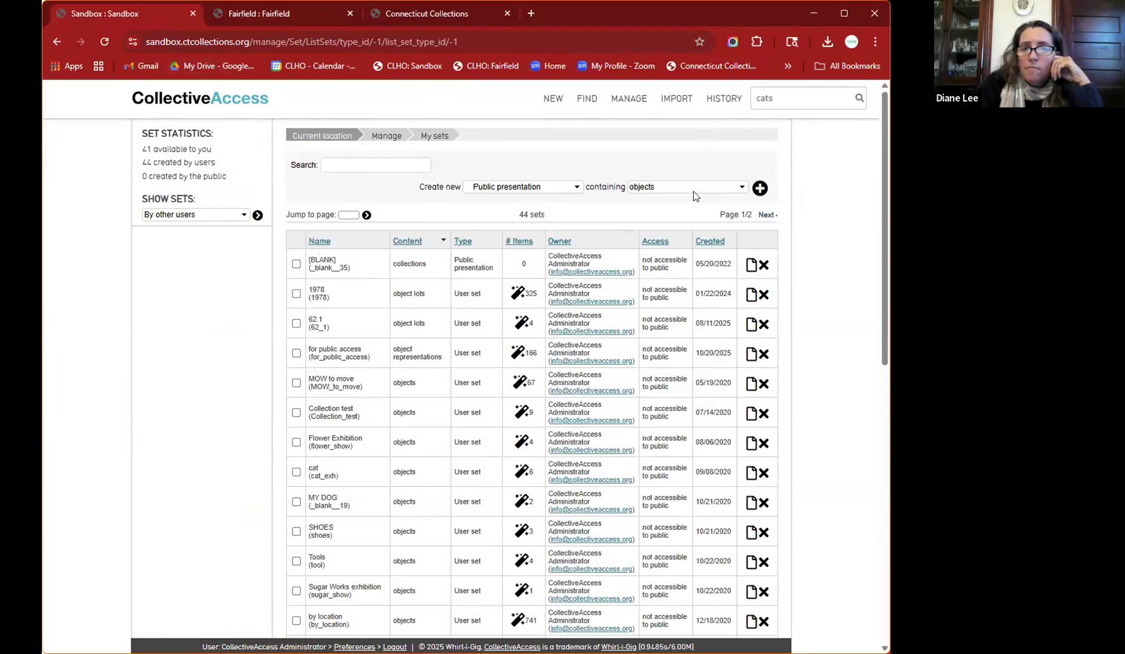
- Create a new User set containing objects from the Create new dropdown
left_click(576, 191)
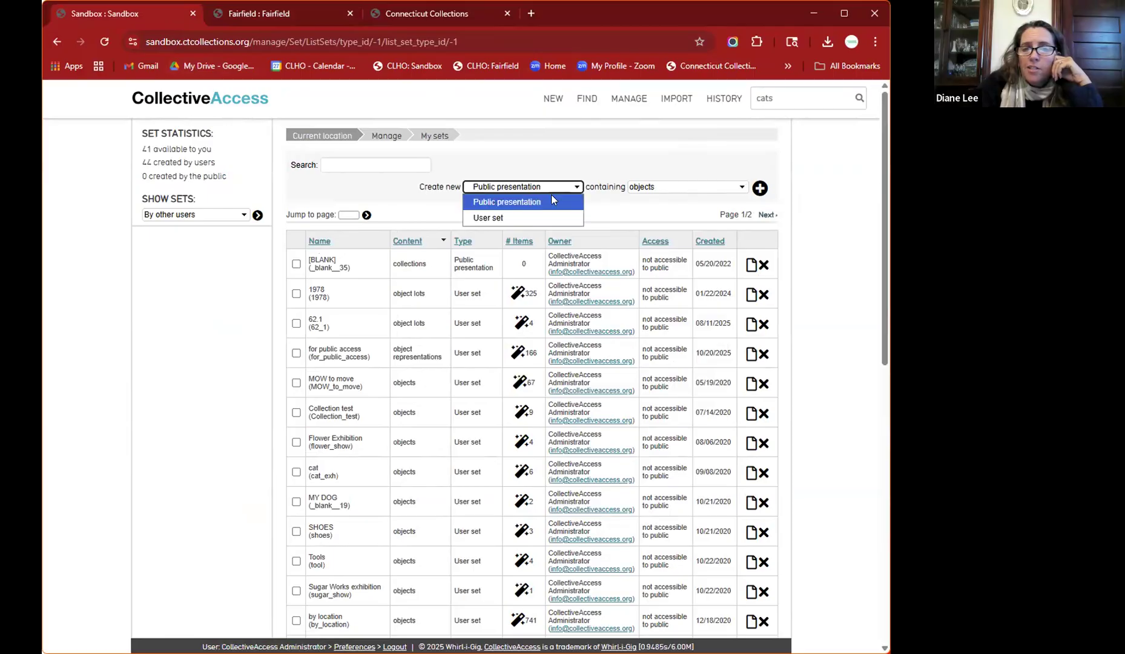
left_click(510, 219)
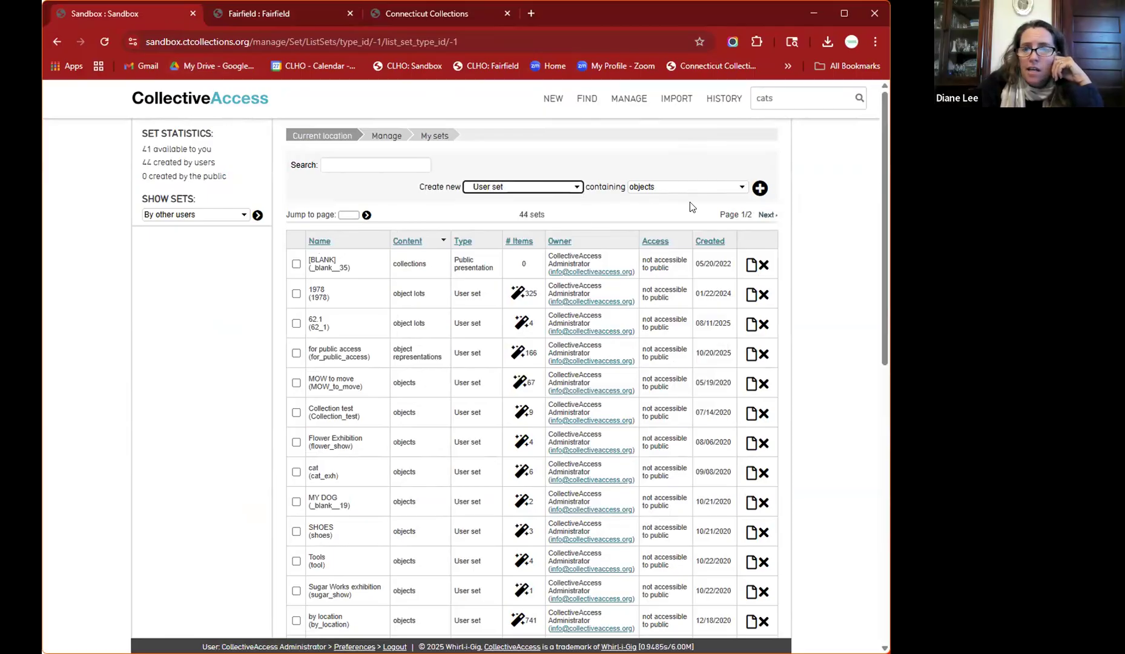
left_click(759, 190)
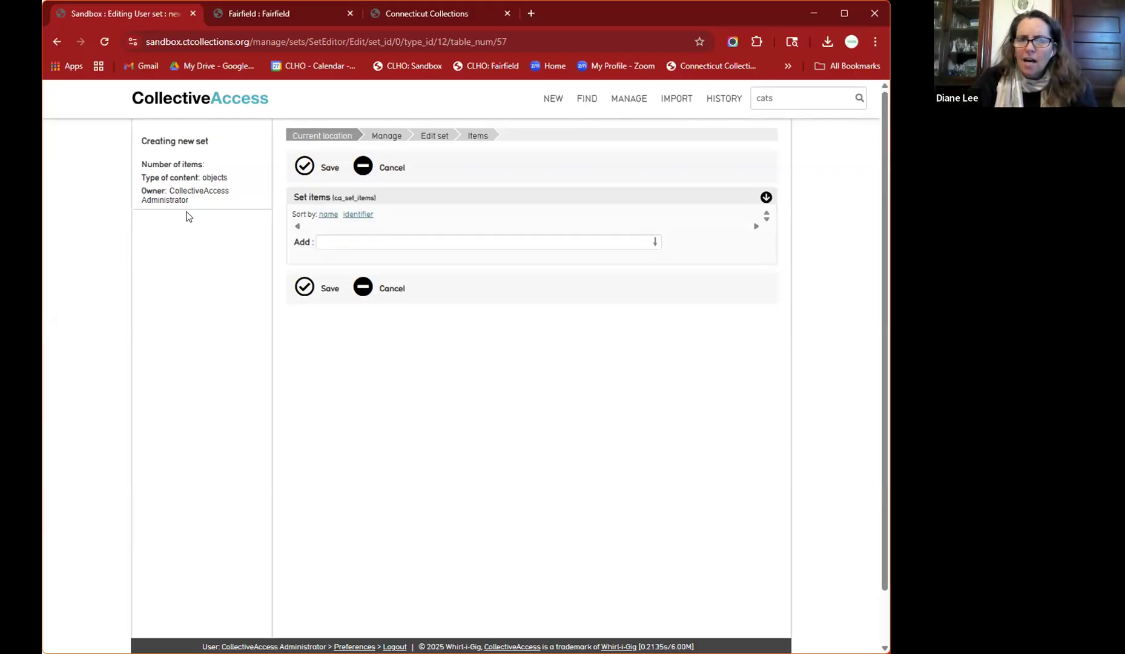
- Add Liquor Chest (1978.611) via a 'floral' search, save the set, and view its basic info
left_click(387, 241)
type("floral")
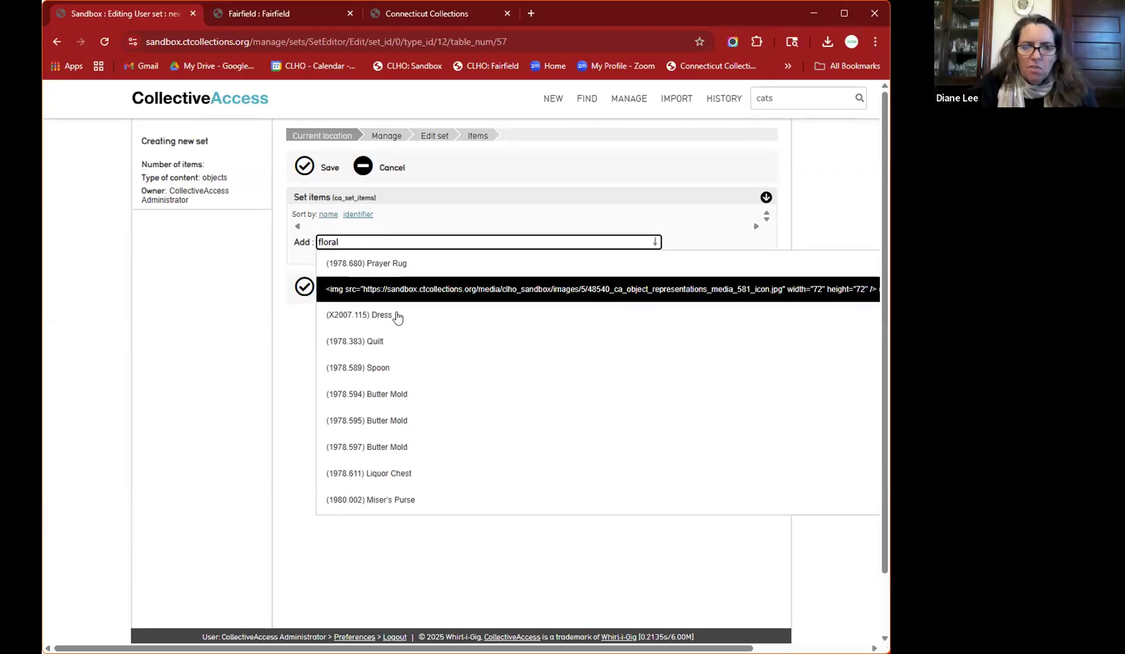
left_click(398, 471)
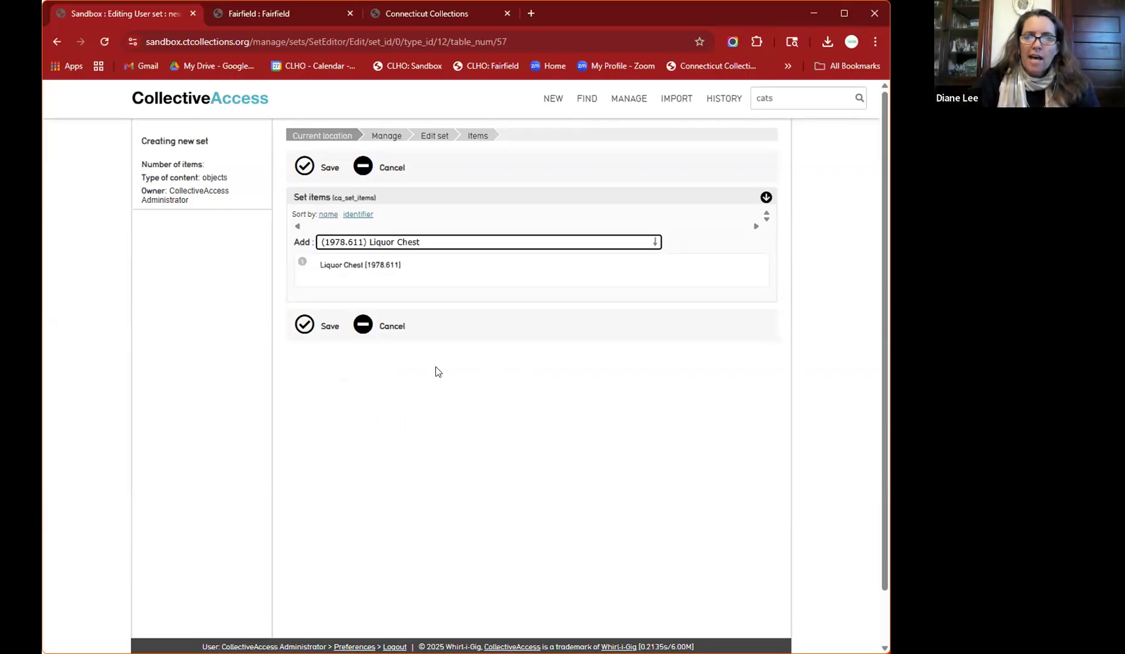
left_click(306, 328)
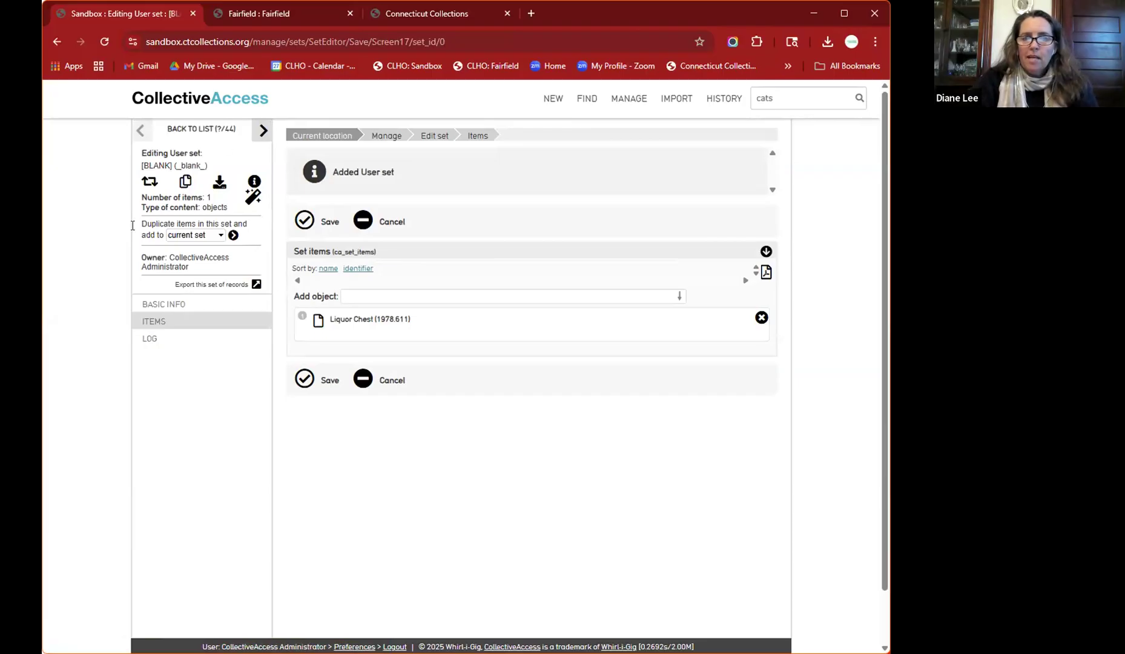
left_click(168, 306)
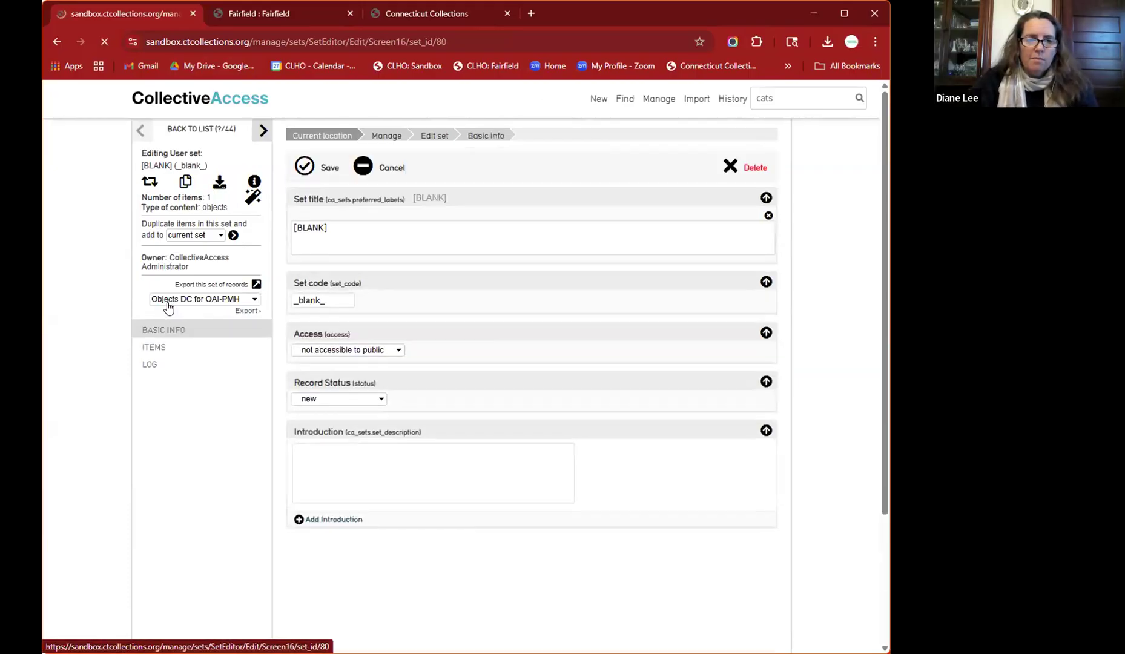
- Change the set title from [BLANK] to 'Flowers in Taverns'
double_click(354, 225)
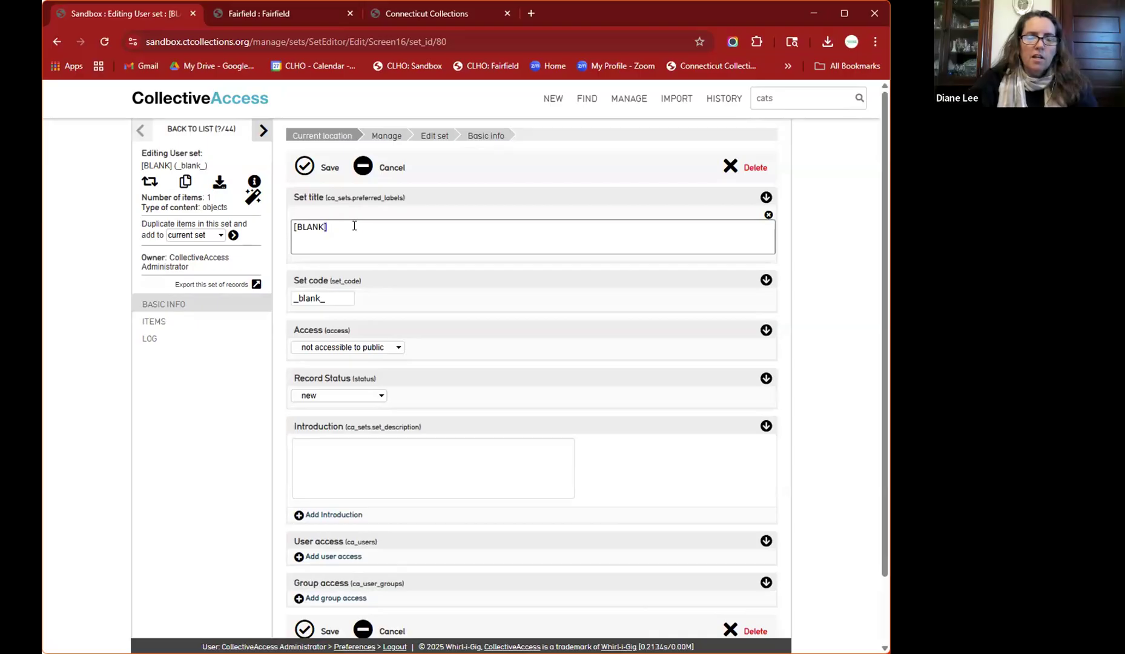
key("BackSpace")
key("BackSpace")
key("BackSpace")
key("BackSpace")
key("BackSpace")
key("BackSpace")
key("BackSpace")
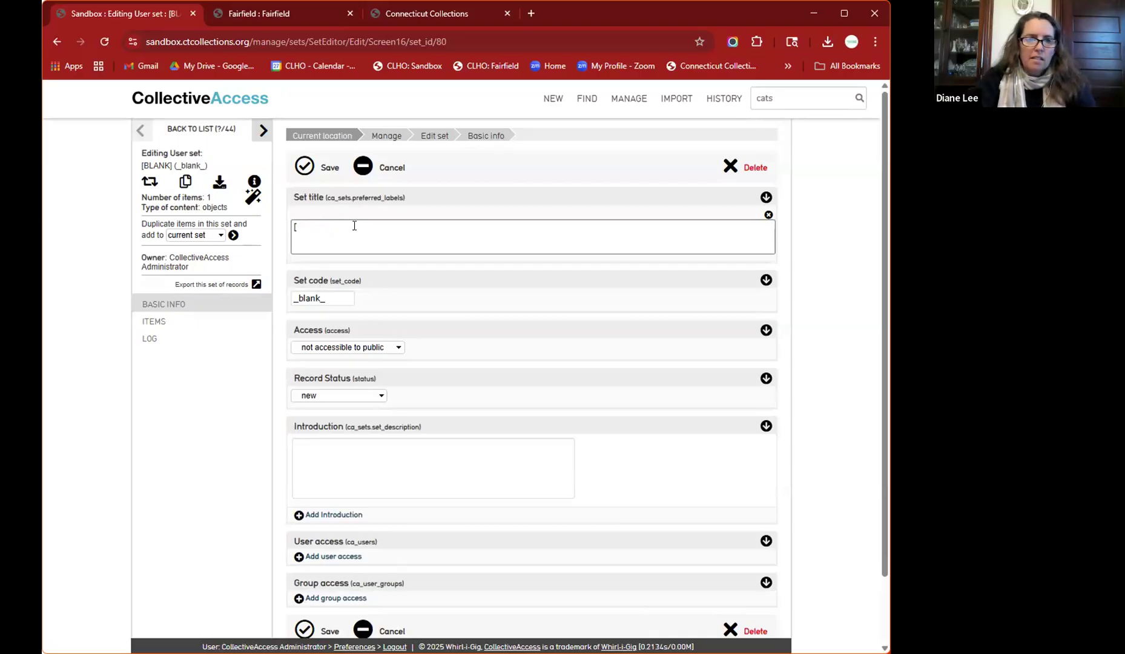
type("Flor")
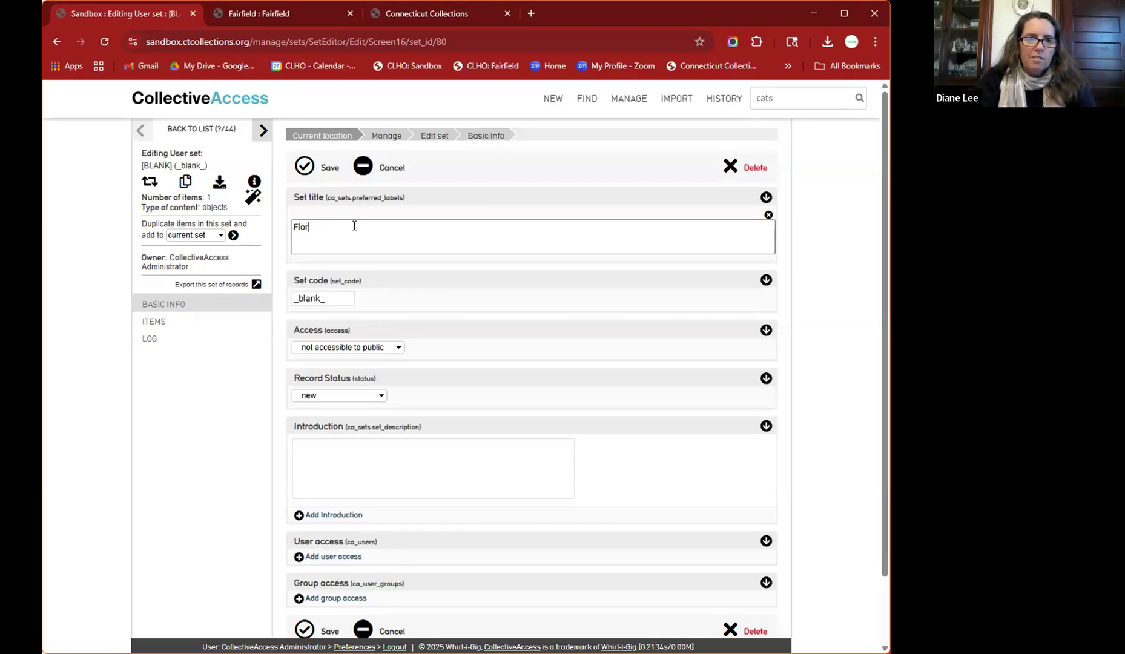
type("wers in th")
key("BackSpace")
key("BackSpace")
type("th")
key("BackSpace")
key("BackSpace")
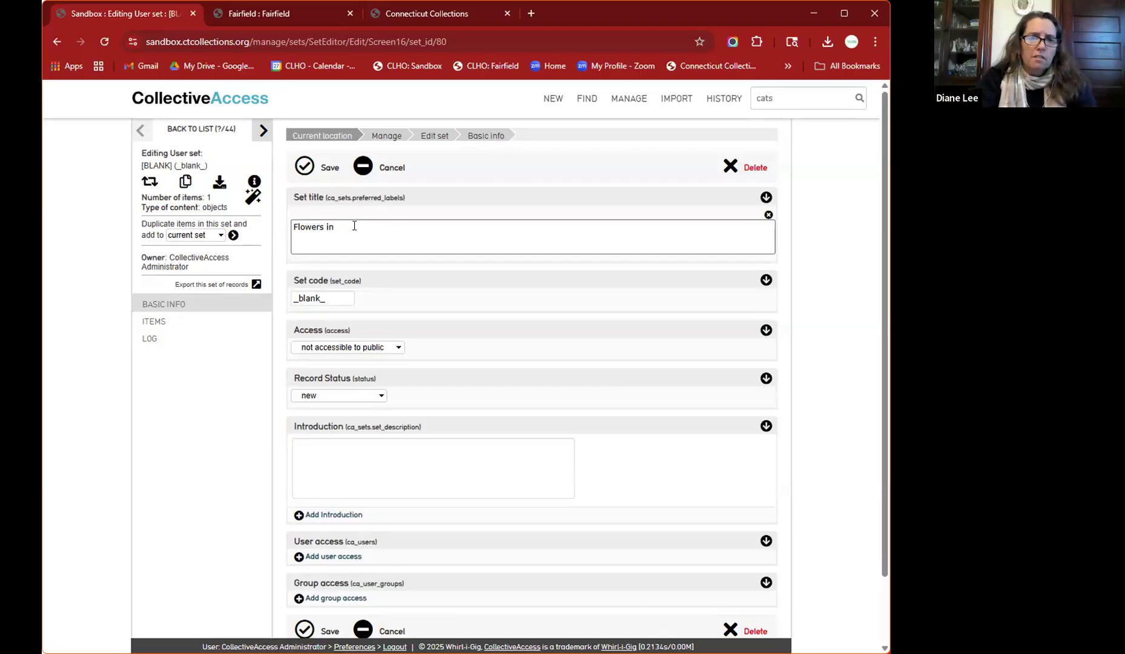
type("Taverns")
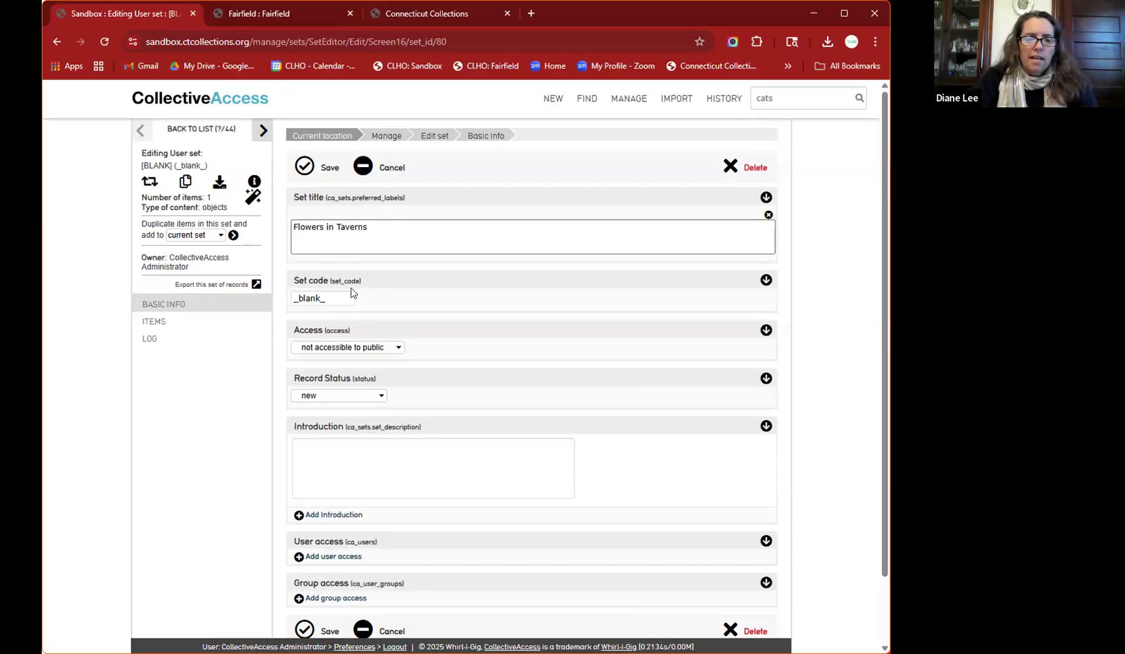
- Replace the _blank_ set code with 'flow_tav' and save the set
double_click(339, 296)
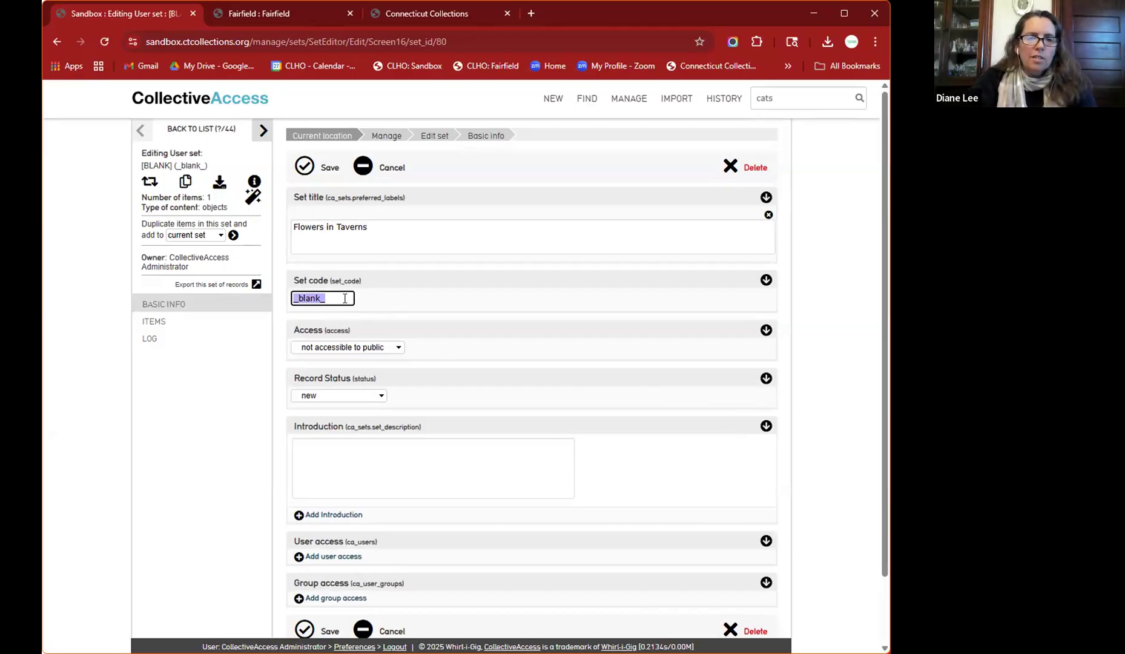
type("flow_tav")
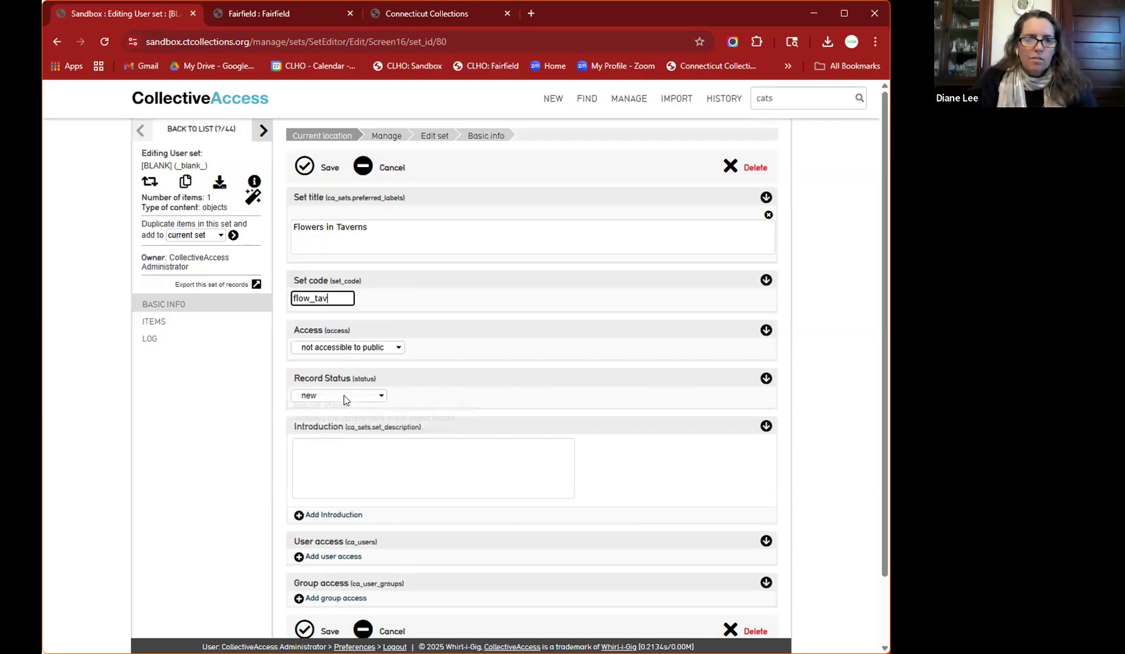
left_click(358, 451)
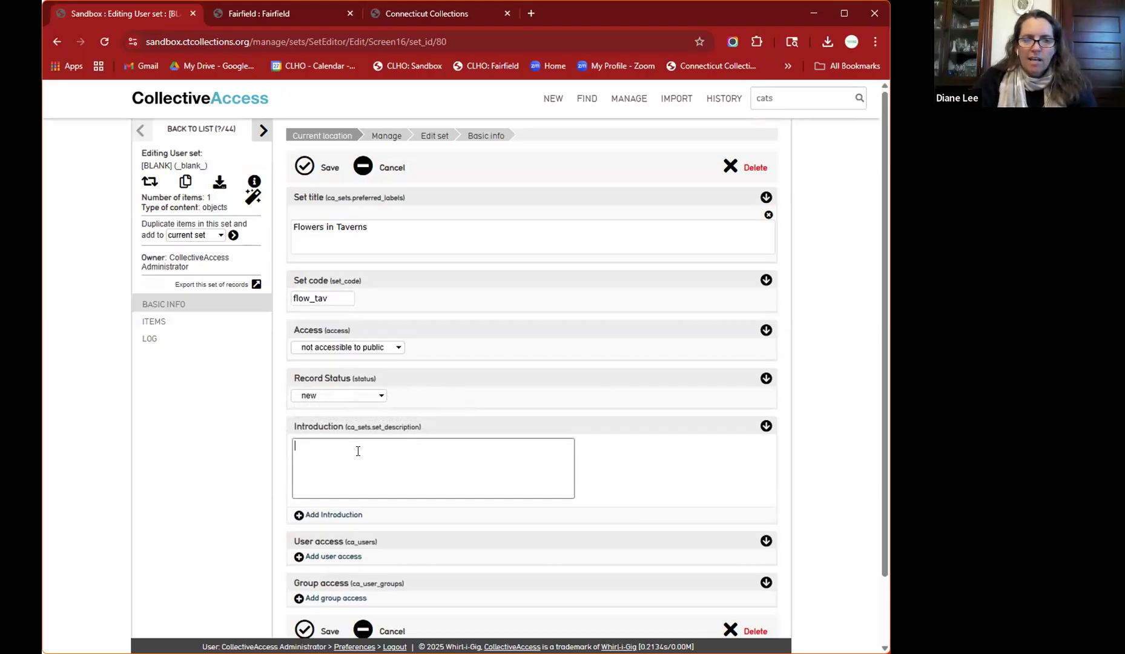
scroll(358, 451, "down", 2)
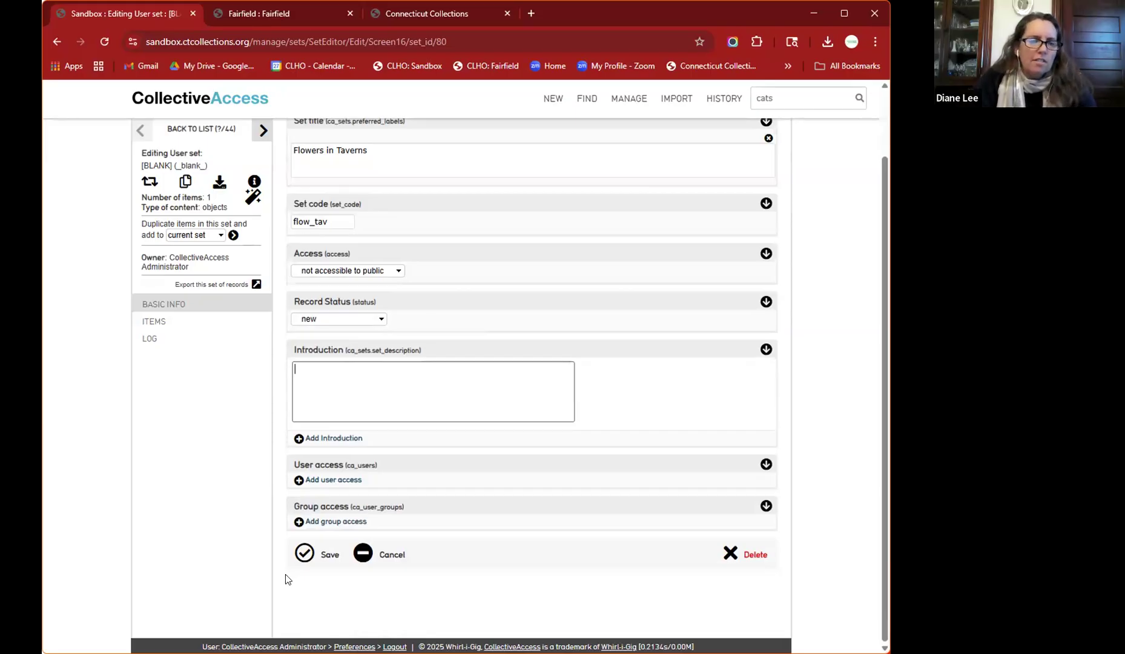
left_click(304, 553)
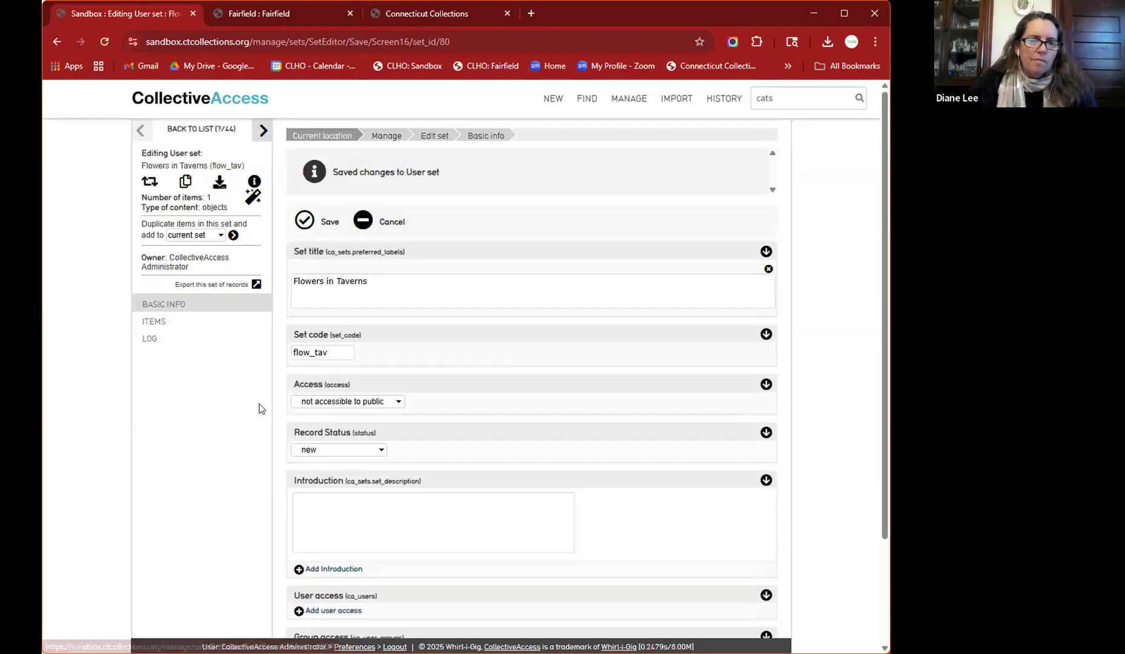
- Add Engraving of Rev. Timothy Dwight (1978.675) via a 'table' search and save the two-item set
left_click(154, 322)
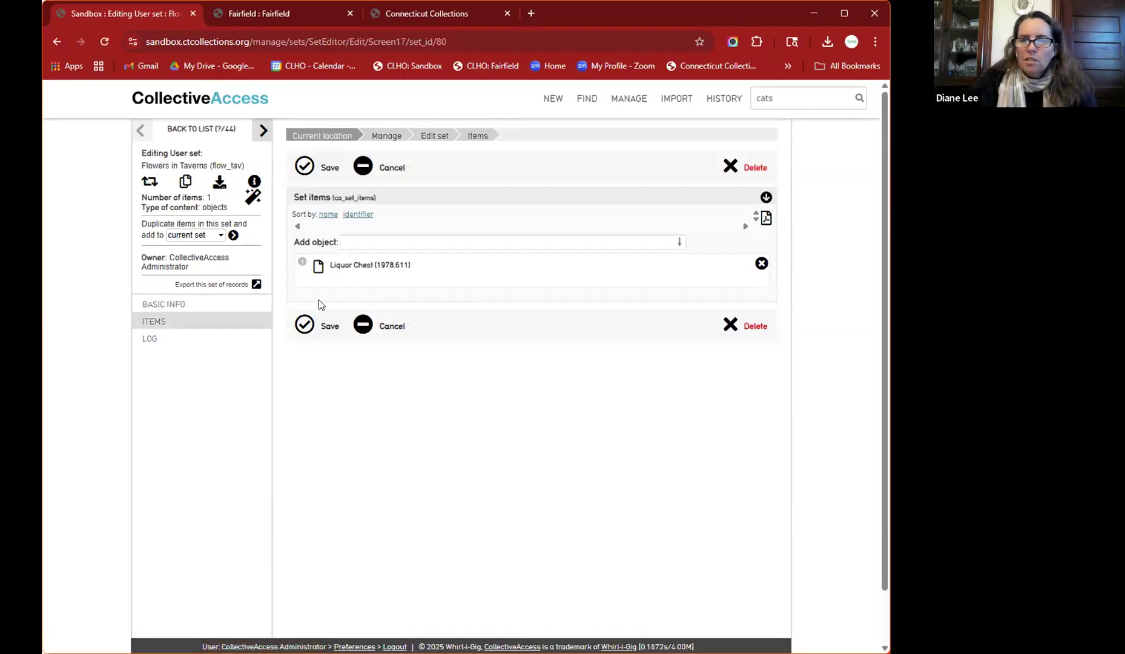
right_click(396, 242)
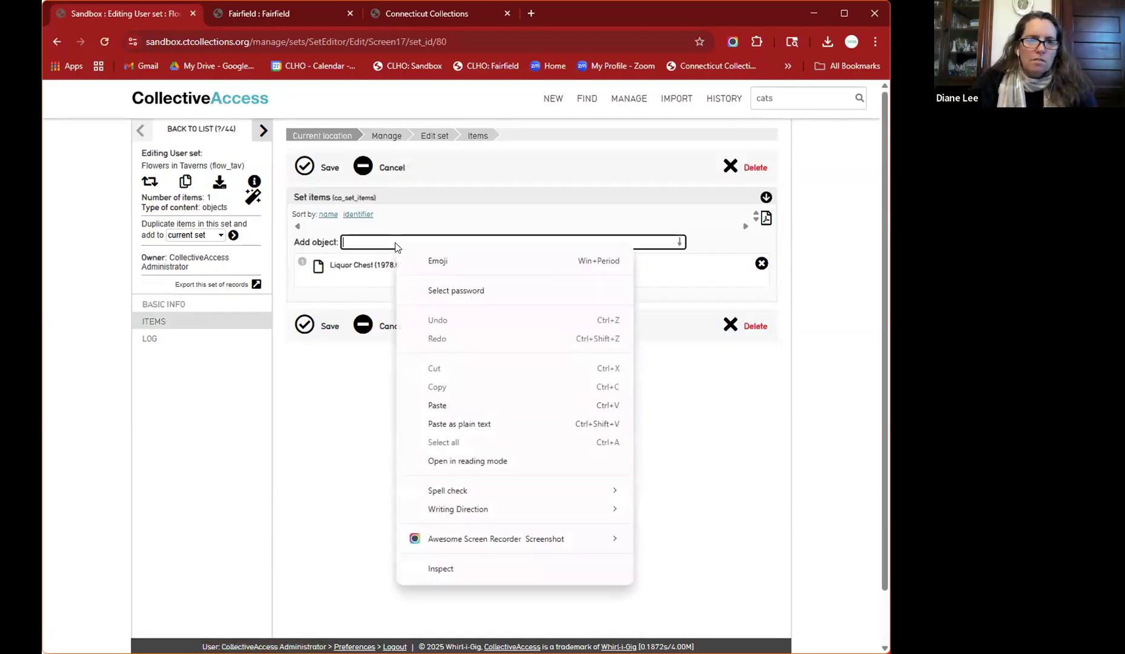
left_click(214, 397)
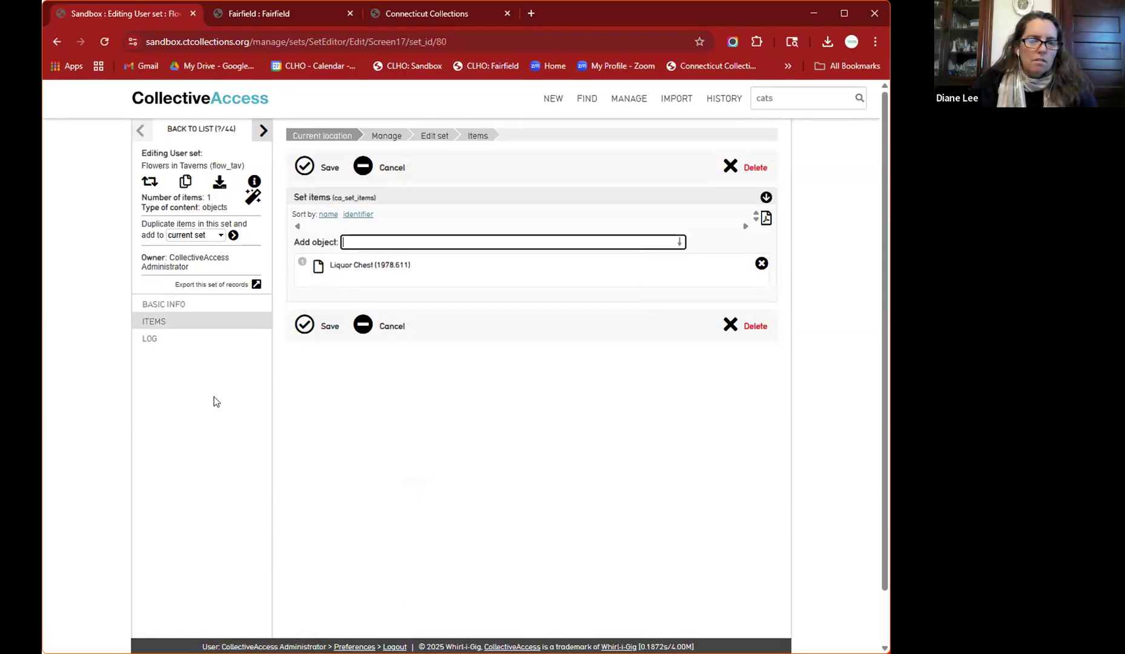
left_click(376, 242)
type("tavern table")
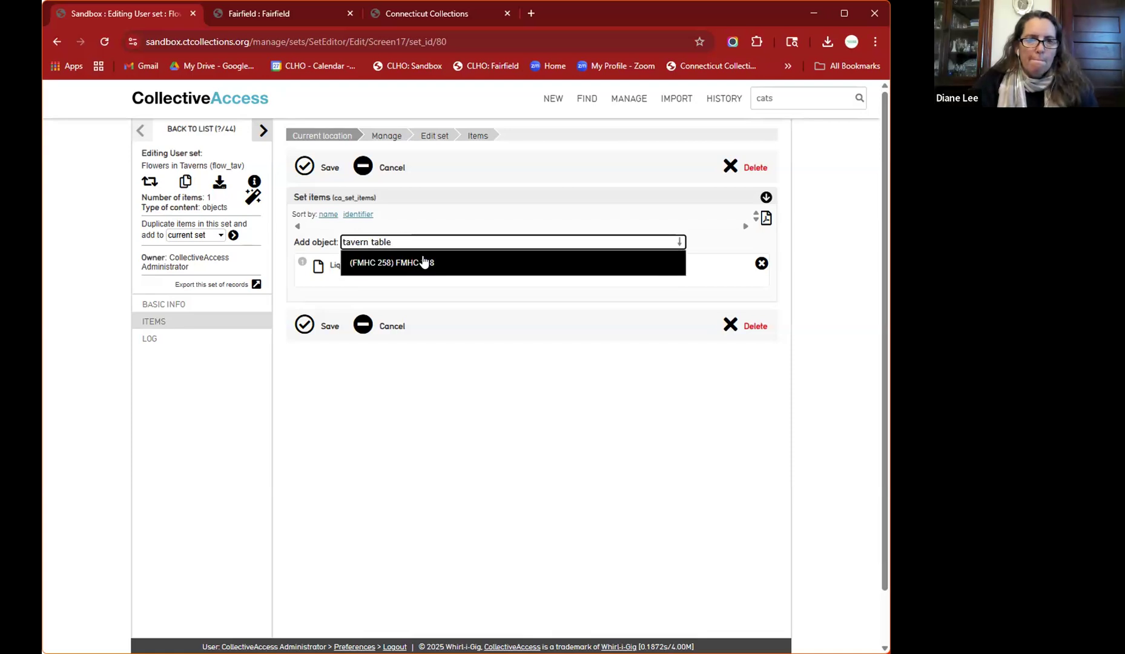
key("ctrl+shift+Left")
key("ctrl+shift+Left")
type("table")
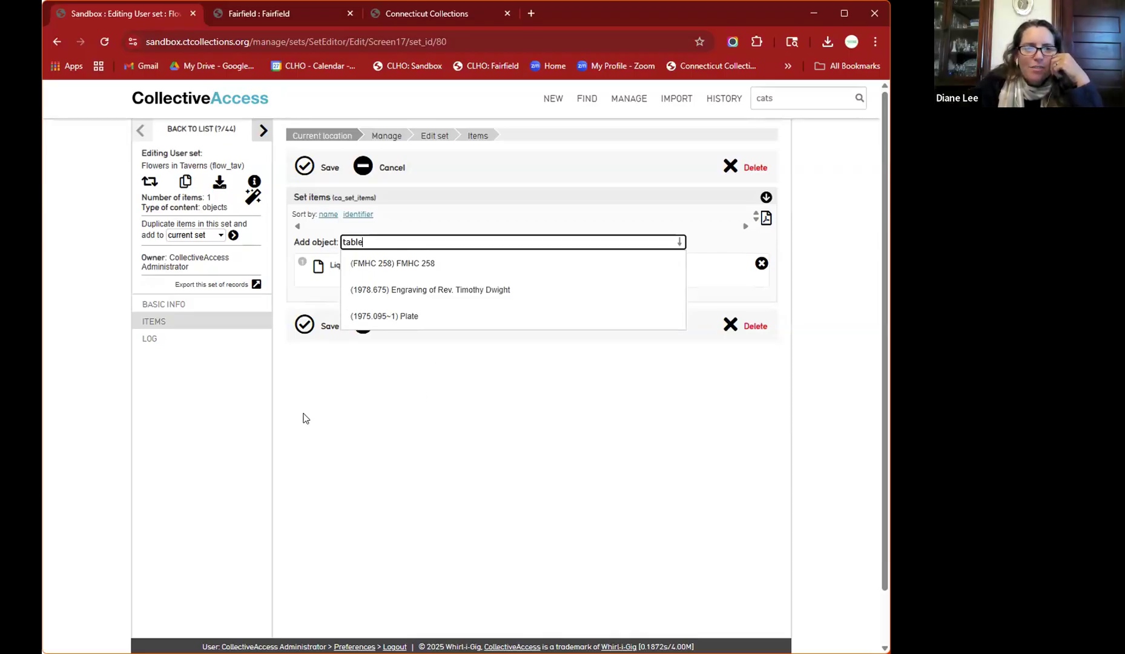
left_click(421, 291)
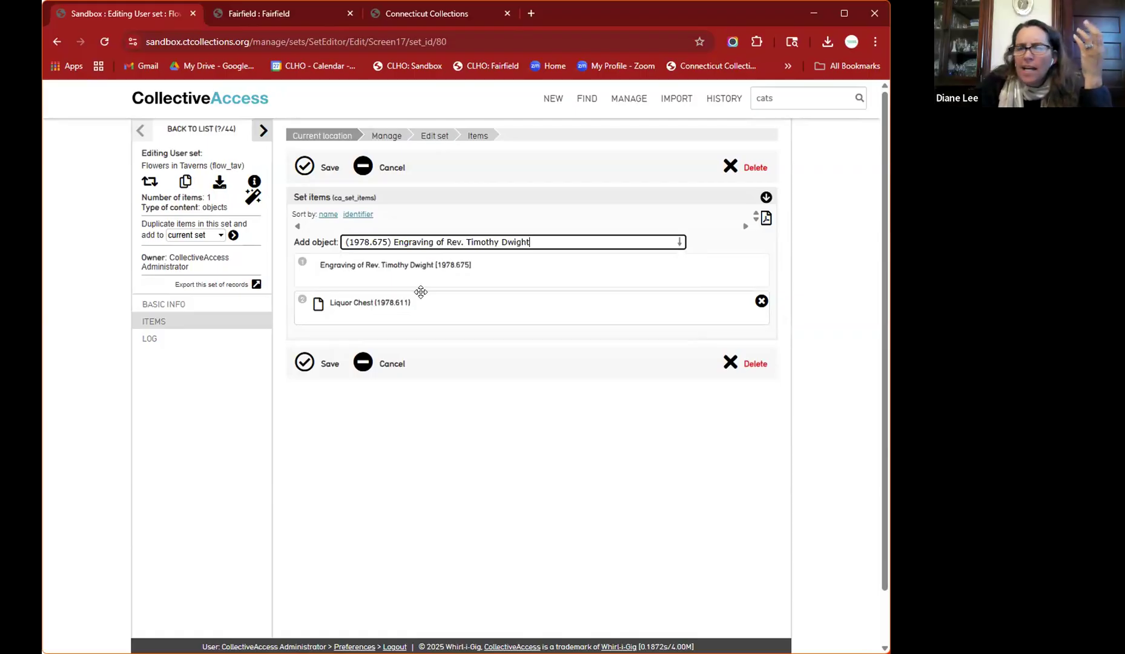
left_click(317, 361)
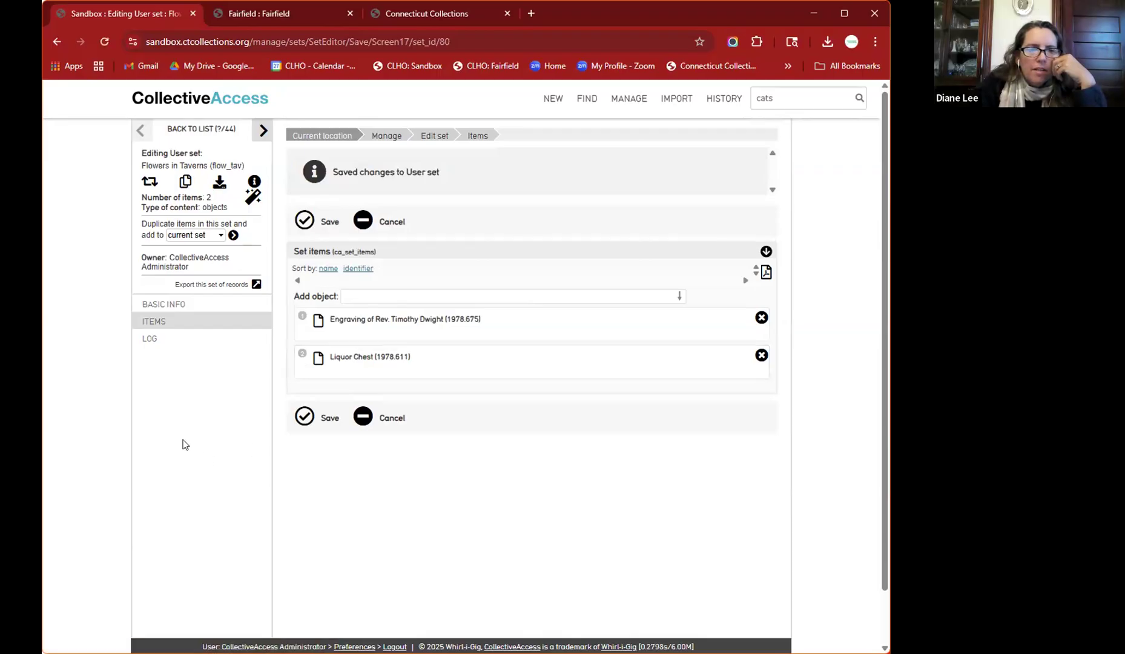
left_click_drag(181, 442, 164, 304)
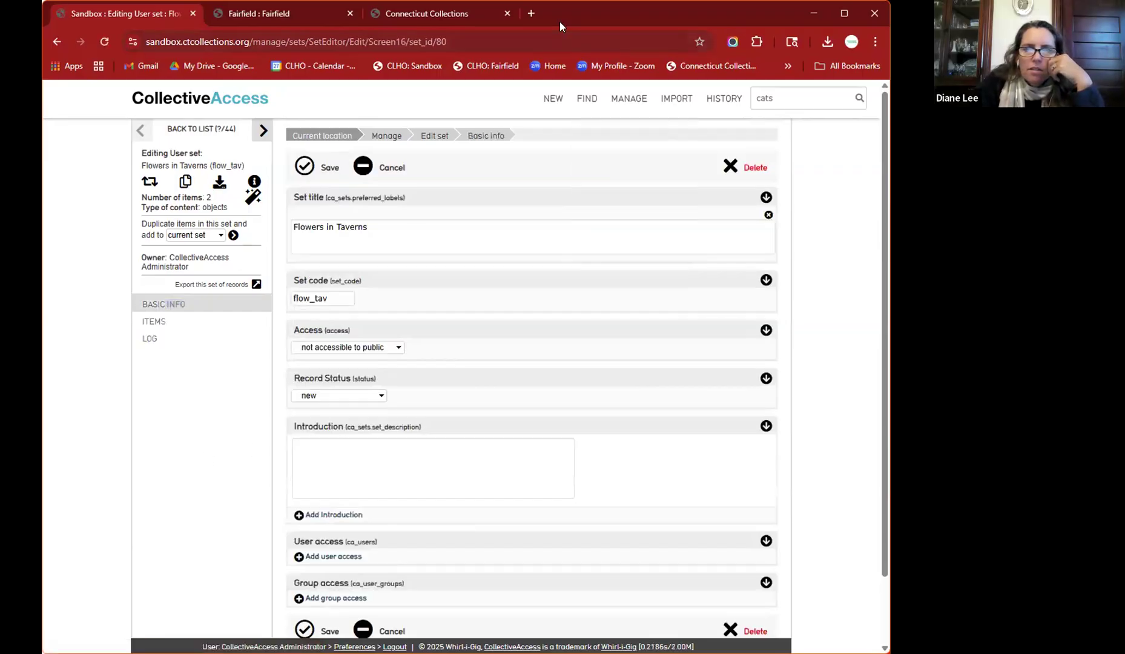
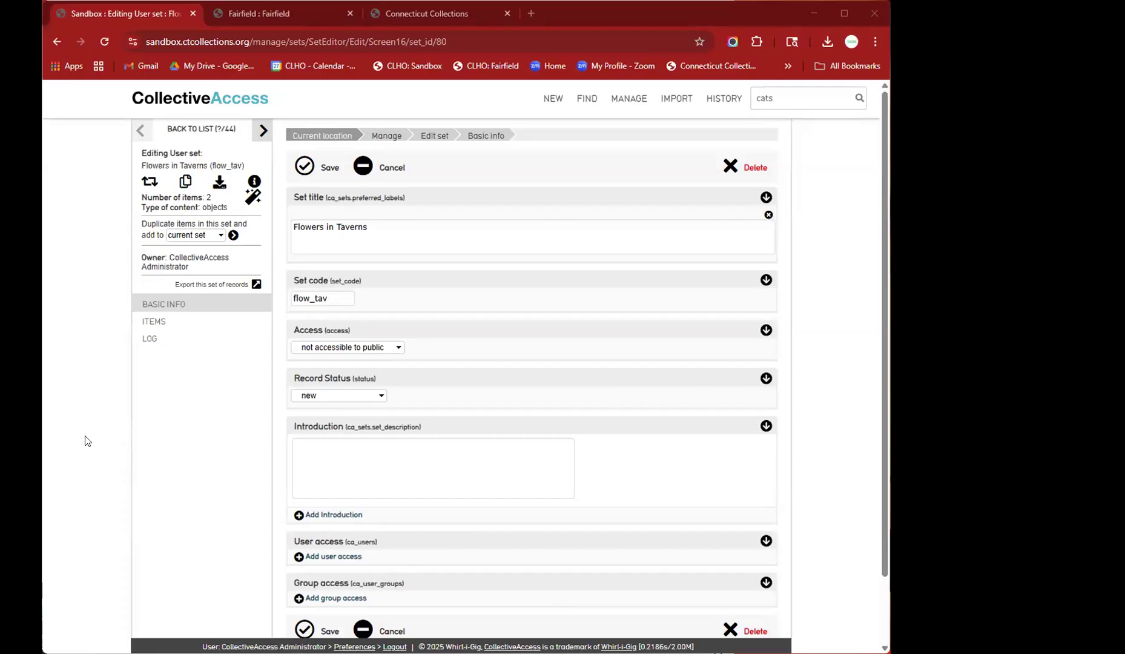
- Leave the Flowers in Taverns set editor for the Connecticut Collections public homepage tab
scroll(85, 441, "down", 2)
scroll(84, 441, "up", 1)
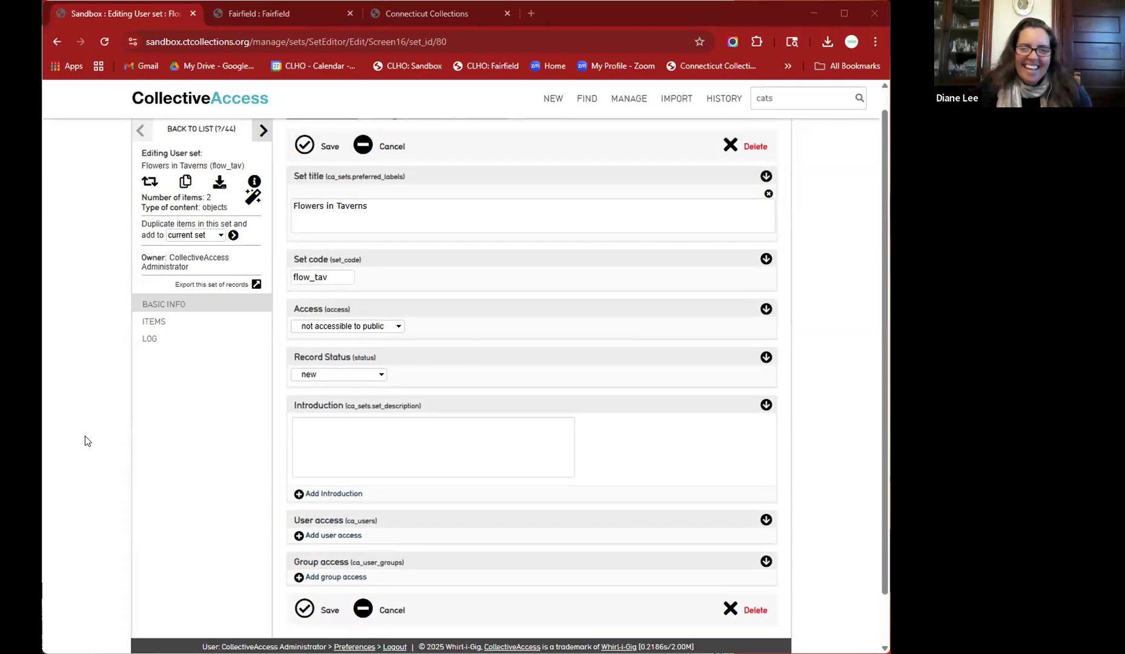
scroll(84, 441, "up", 1)
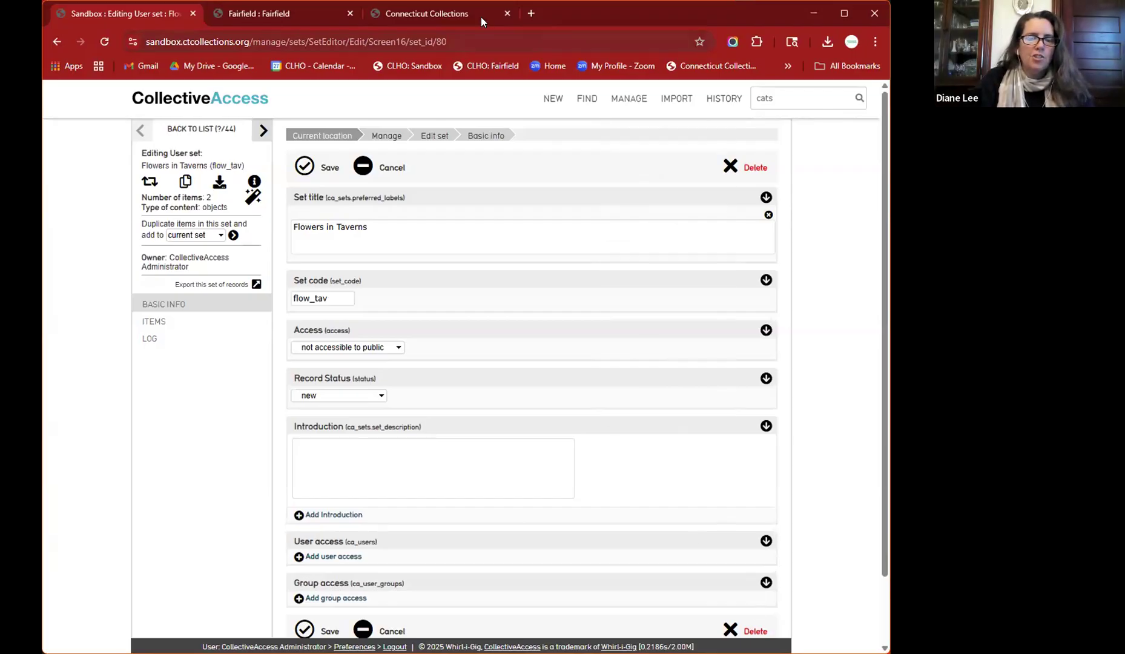
left_click(444, 20)
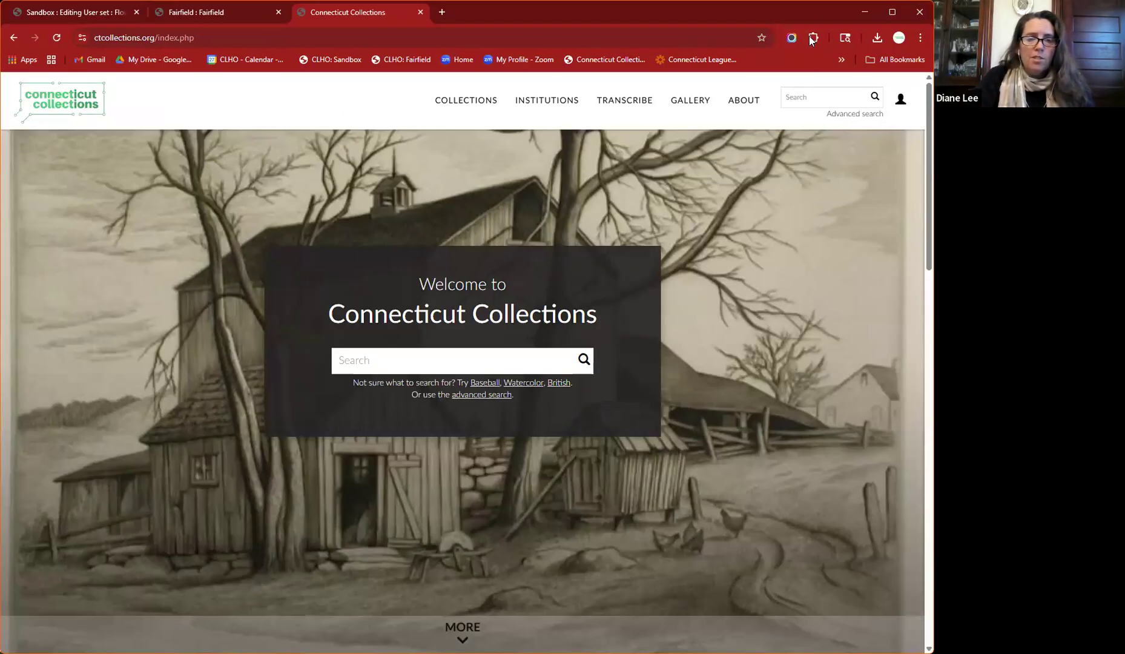
- Open the Institutions Map and zoom in one level to show museum pins across Connecticut
left_click(473, 104)
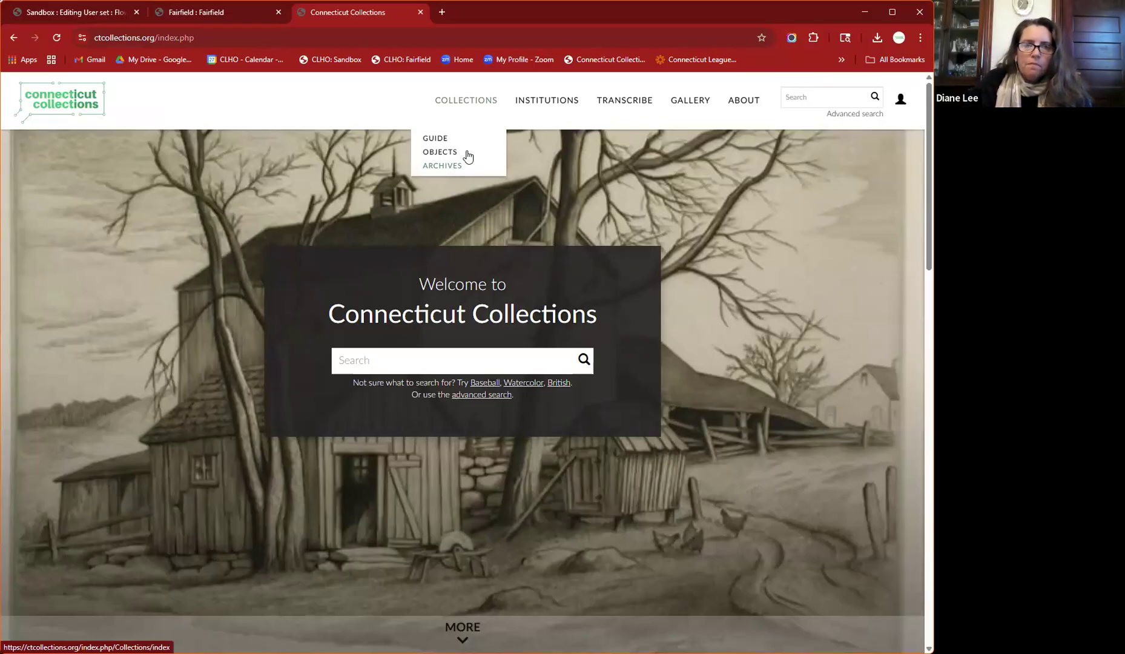
left_click(547, 103)
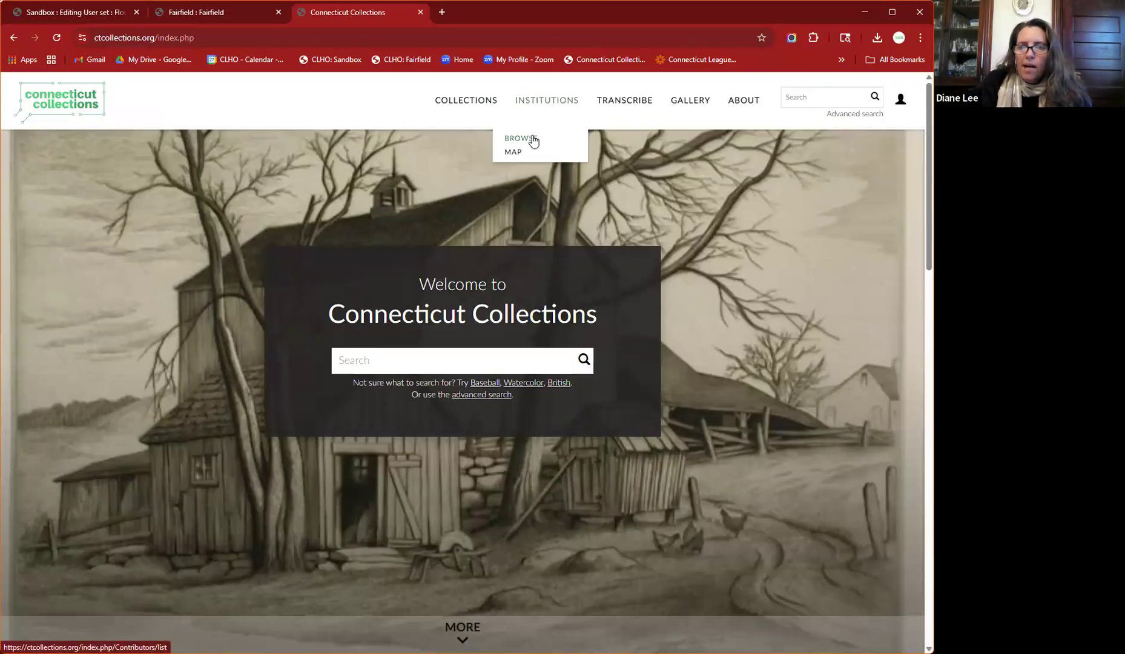
left_click(514, 152)
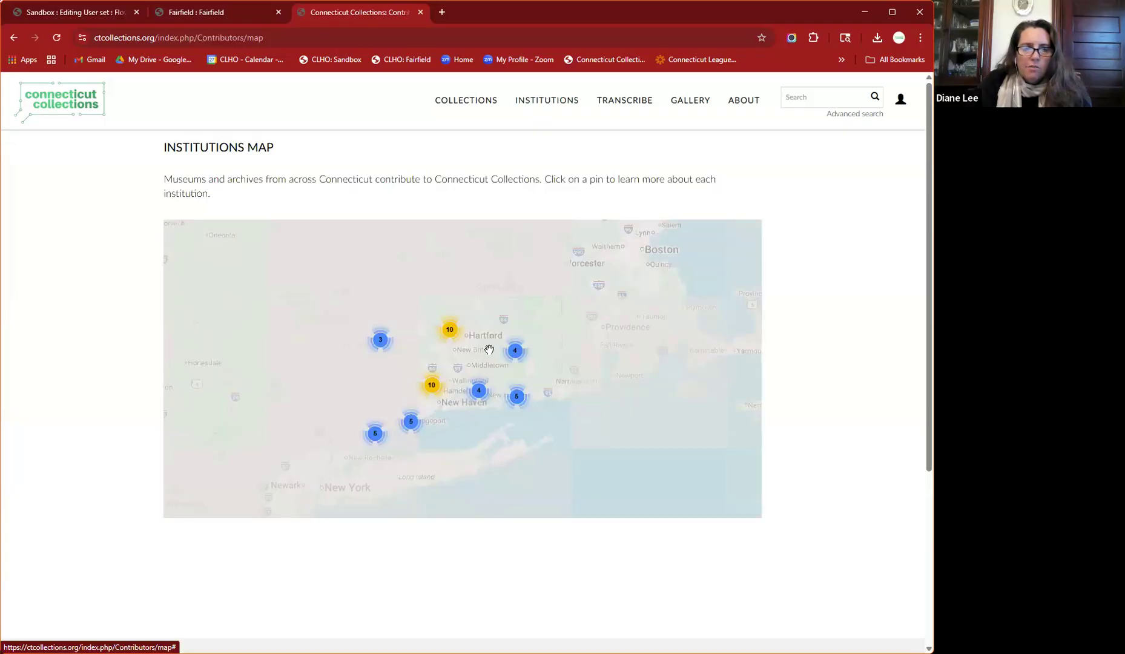
scroll(490, 349, "up", 1)
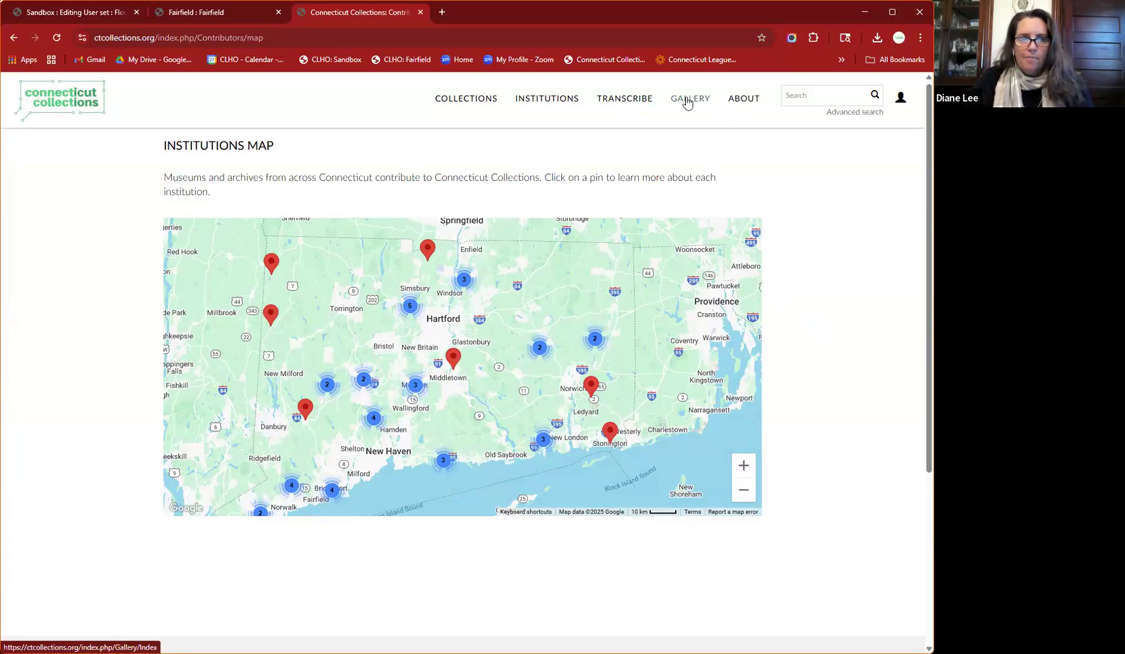
- Browse the 188-item glass slide gallery, then open the Mississippi 1964: Tracy Sugarman gallery
left_click(687, 100)
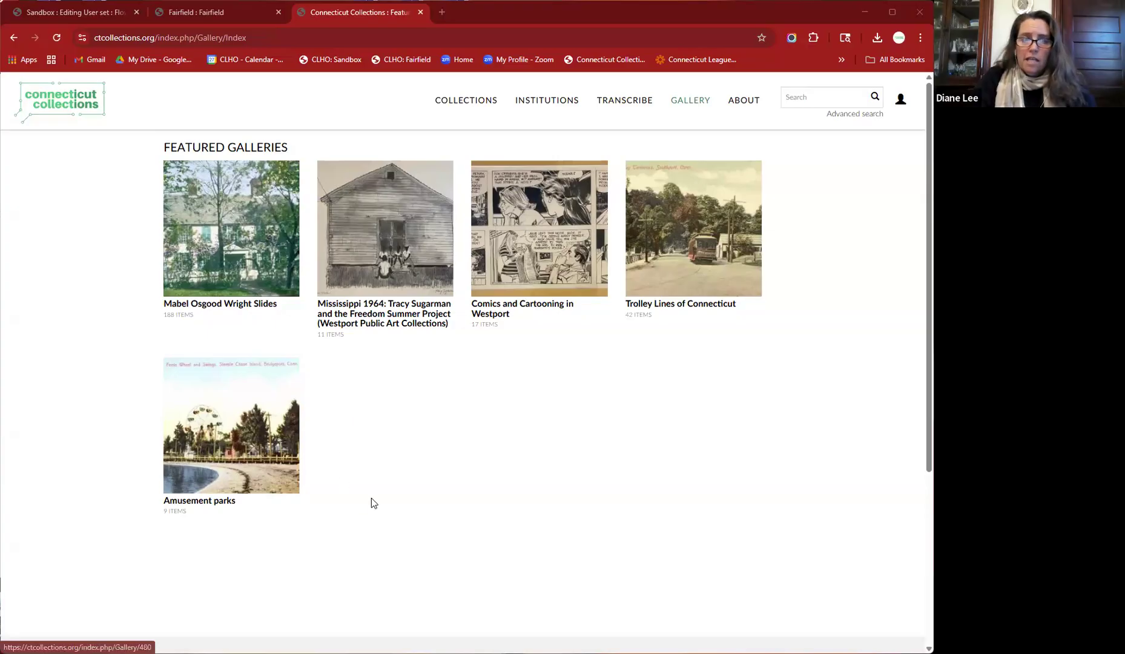
left_click(220, 276)
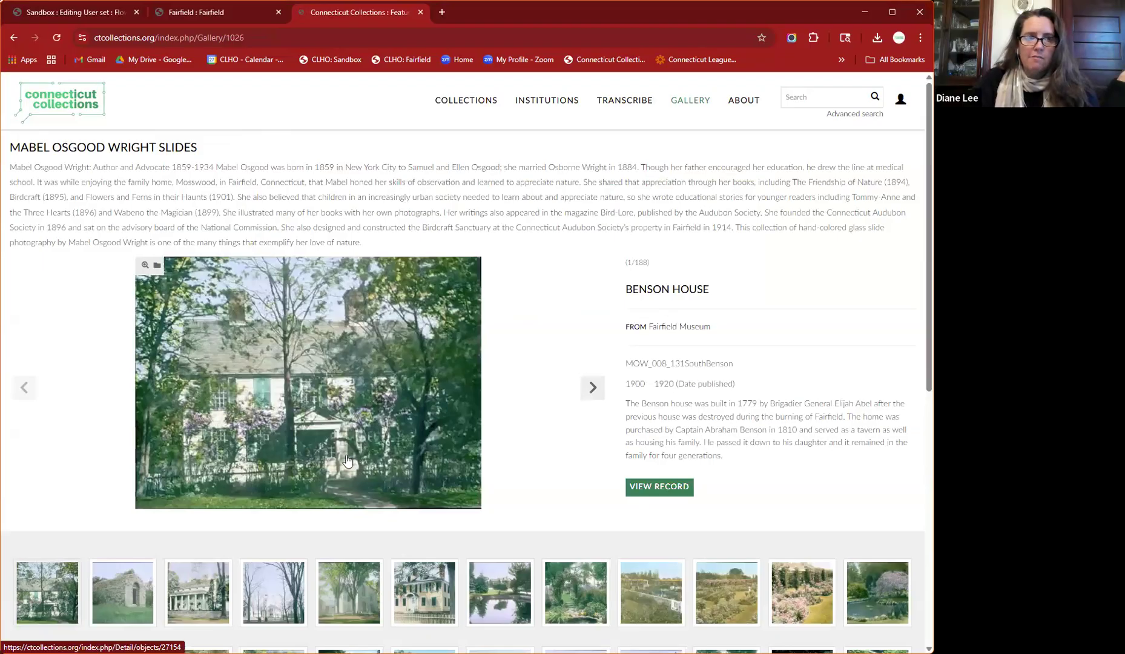
scroll(347, 461, "down", 8)
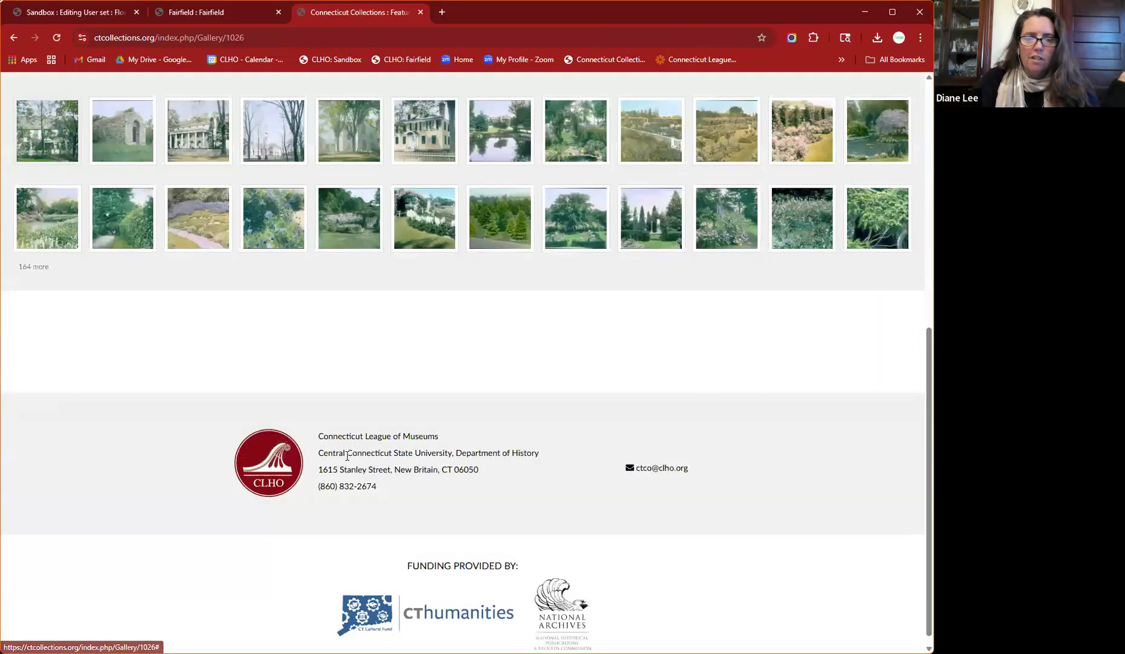
scroll(347, 459, "up", 4)
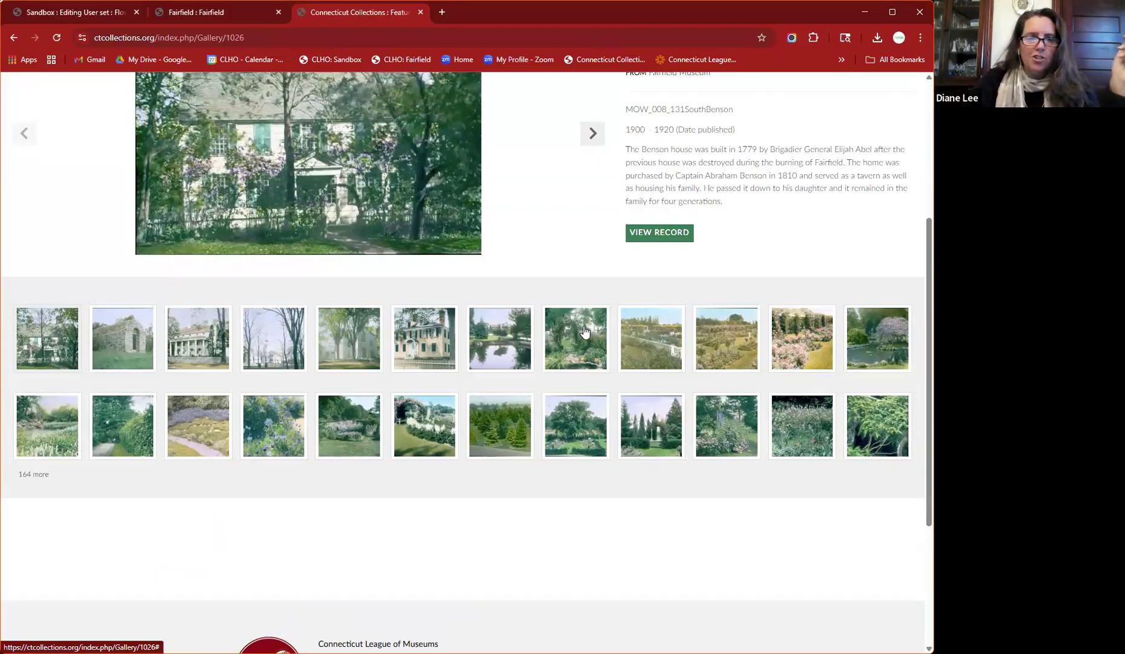
scroll(584, 326, "down", 2)
scroll(585, 330, "up", 4)
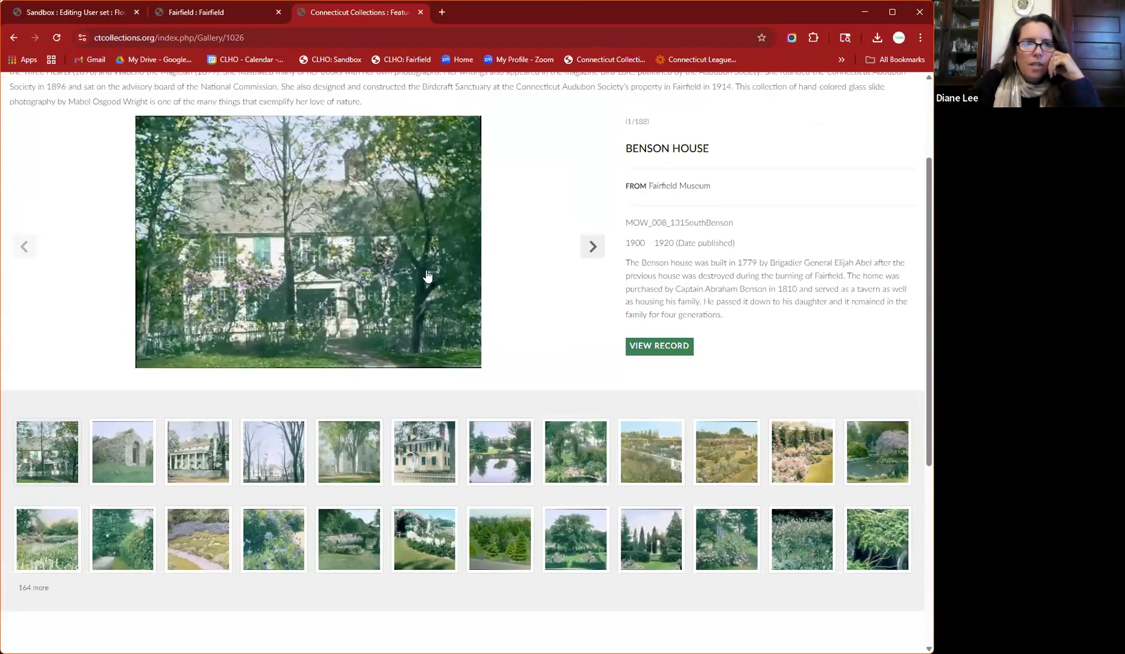
scroll(428, 278, "up", 2)
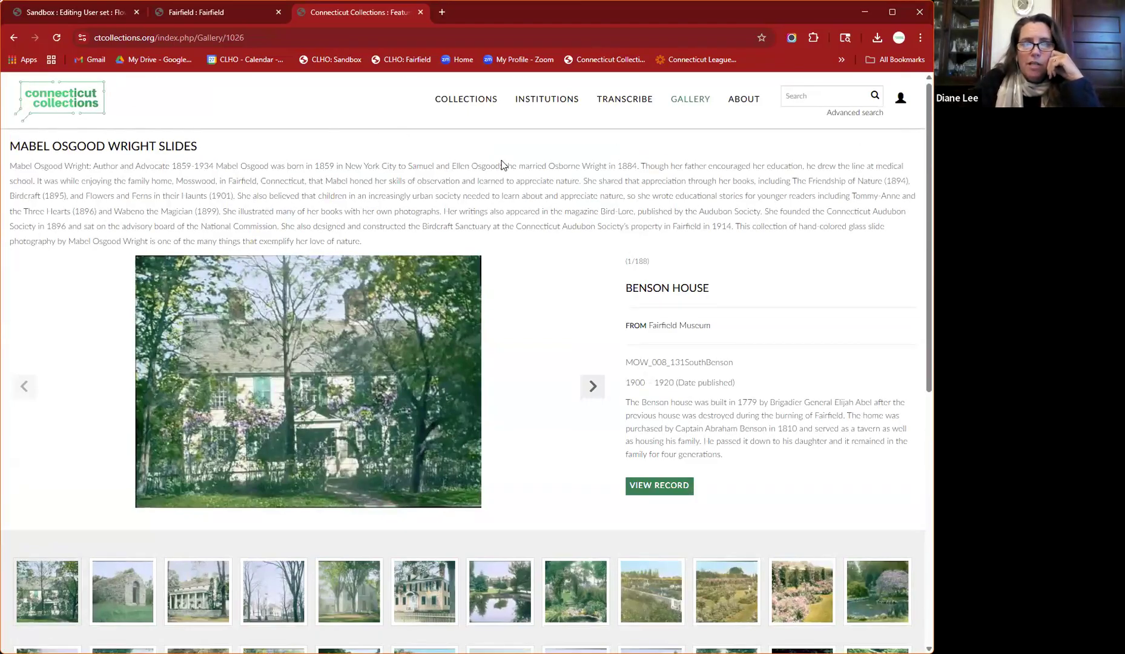
left_click(12, 38)
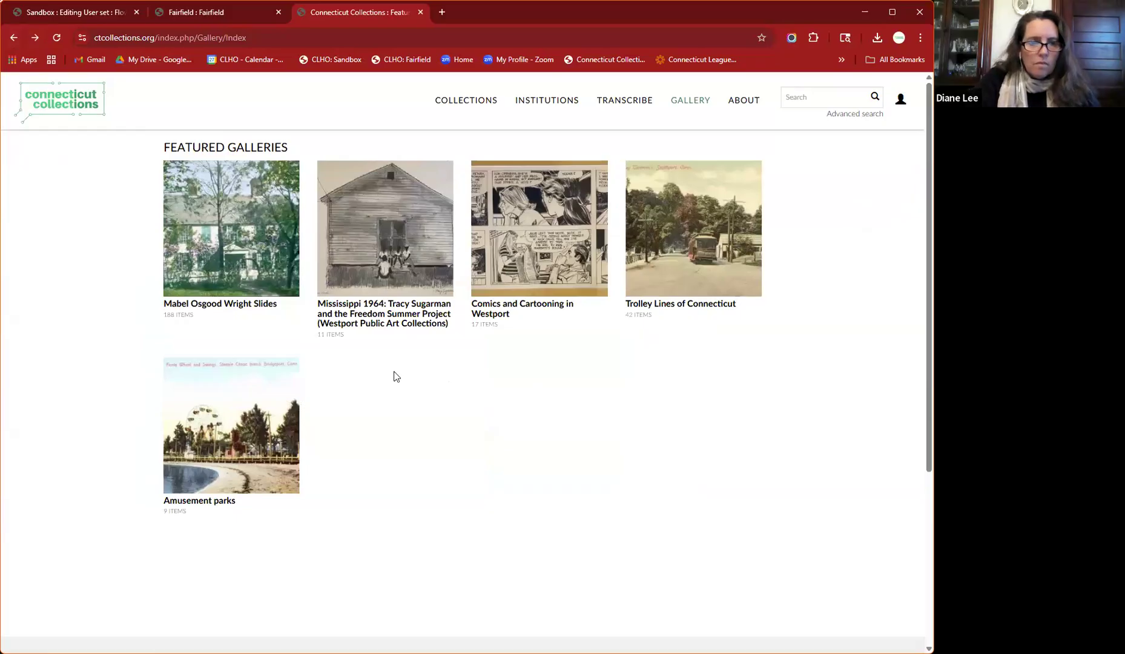
left_click(414, 320)
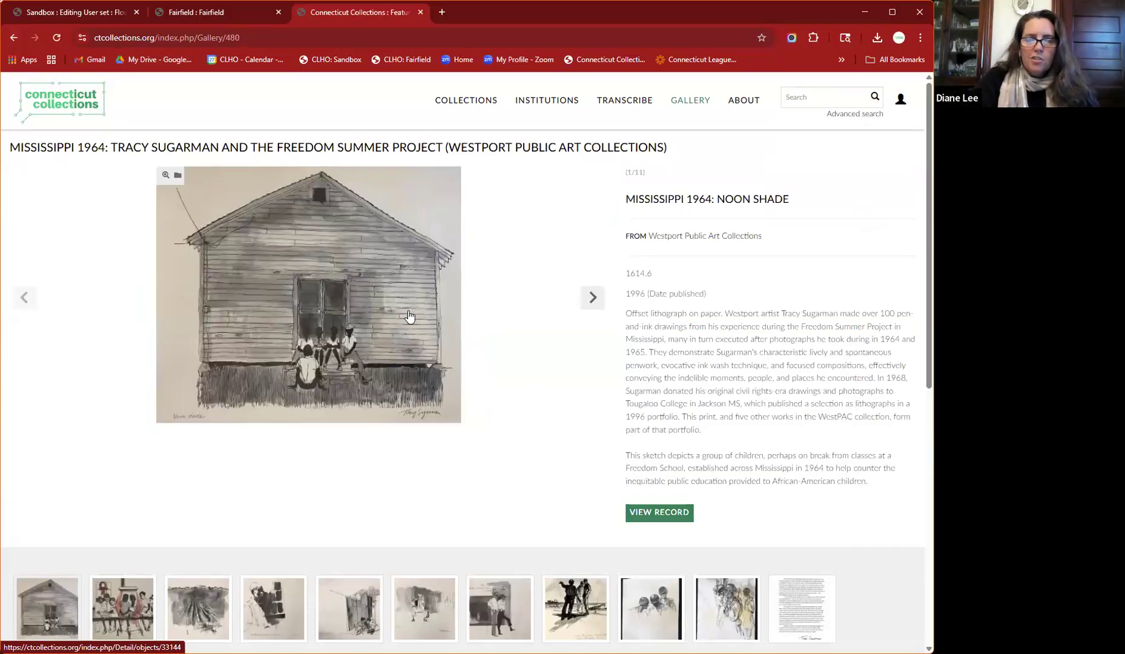
- View the Noon Shade print in the Mississippi 1964 gallery, then return to the homepage
scroll(412, 299, "down", 1)
scroll(412, 299, "up", 1)
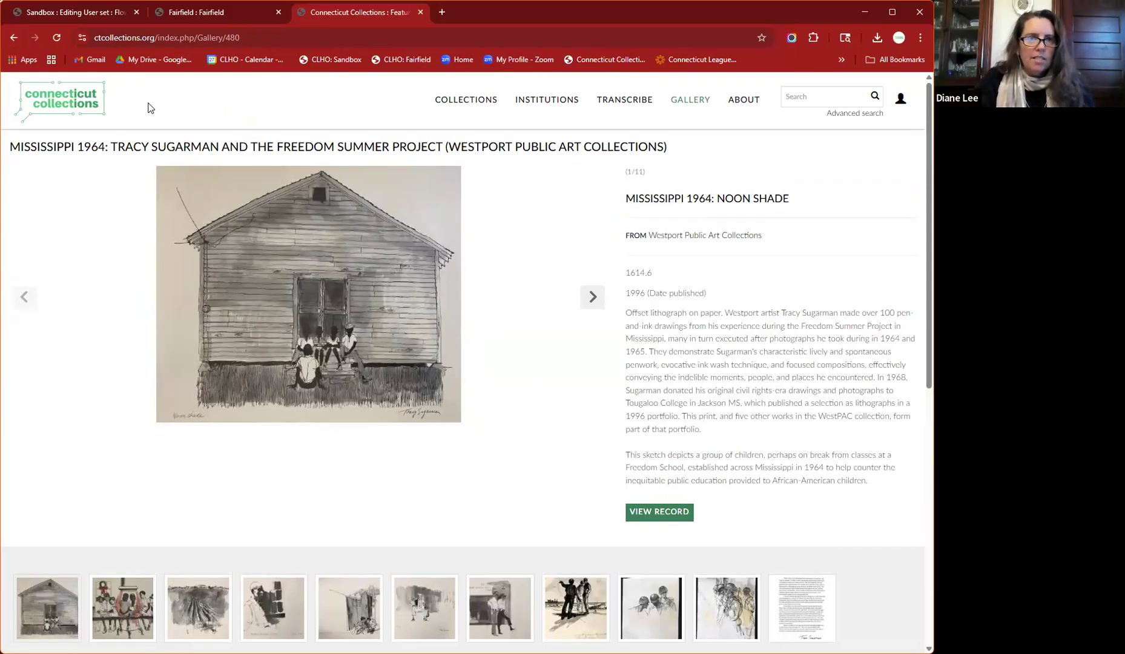
left_click(75, 102)
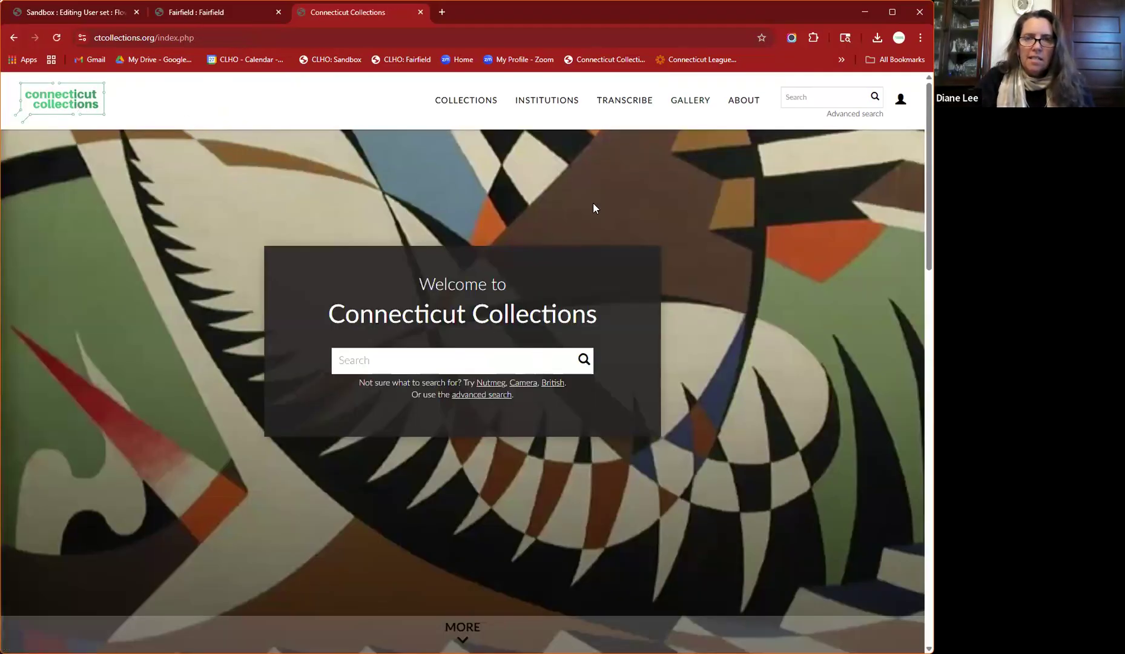
- Return to the Featured Galleries list of five galleries and narrow the browser window
left_click(689, 108)
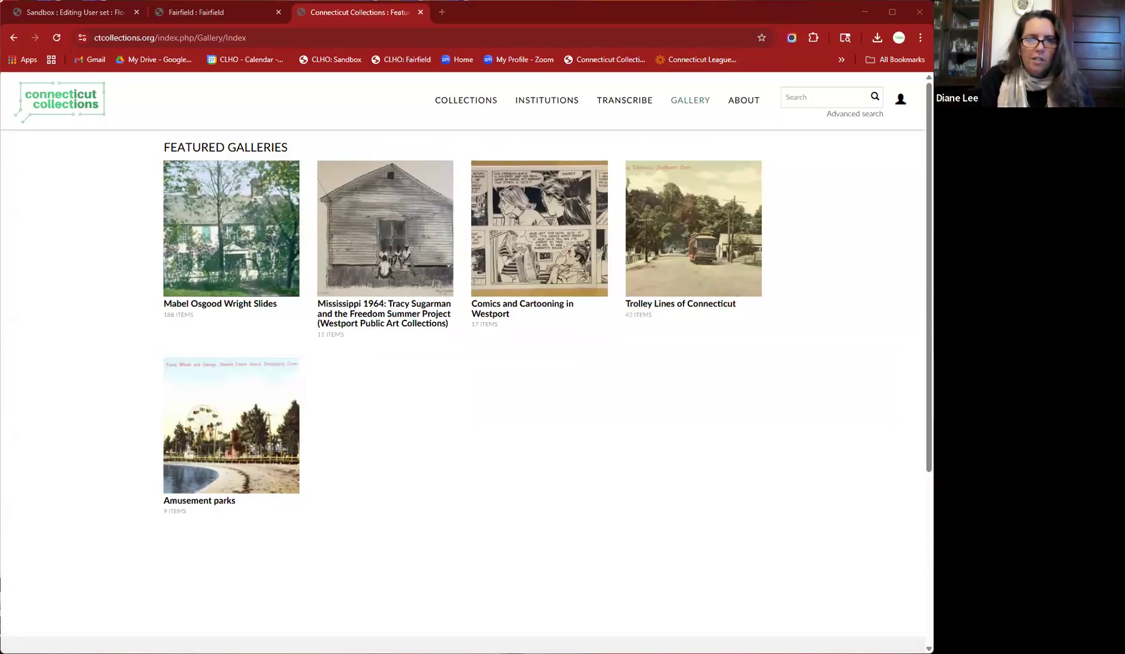
left_click_drag(933, 363, 802, 364)
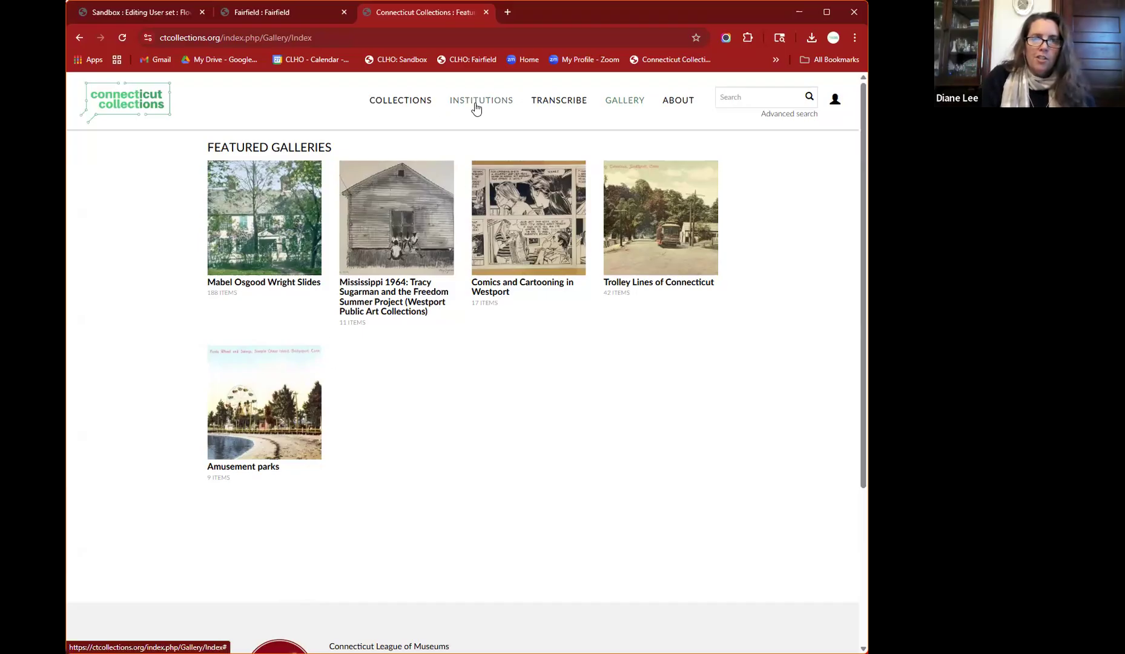
- Browse the list of all contributing institutions and open the Fairfield Museum's page
left_click(476, 104)
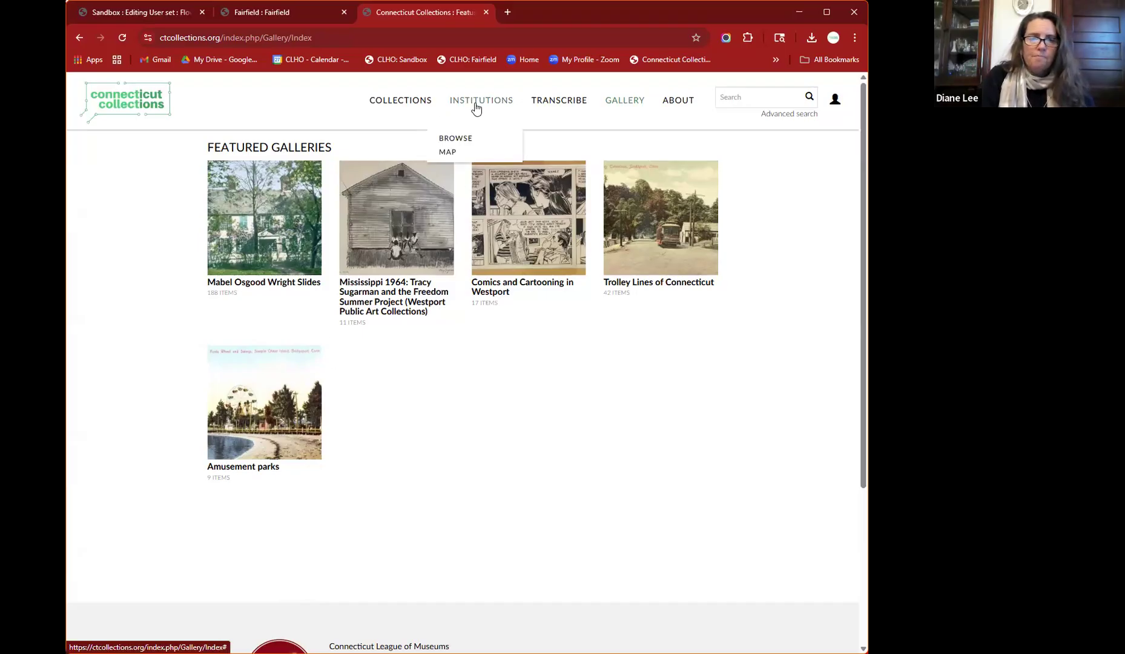
left_click(464, 138)
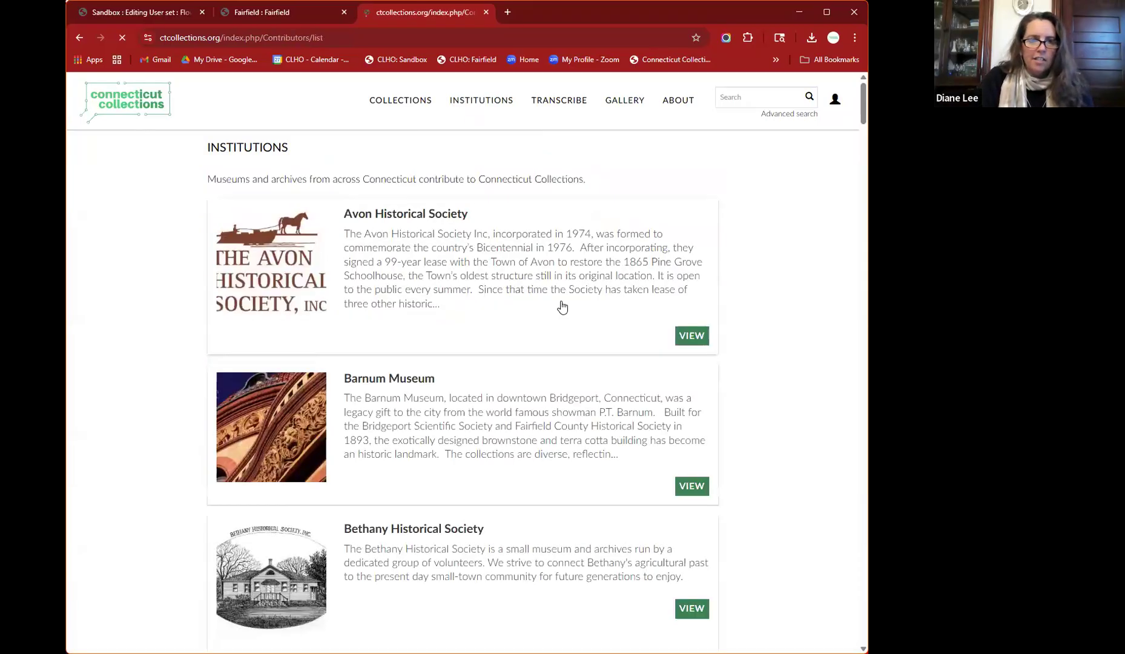
scroll(455, 502, "down", 10)
scroll(467, 416, "up", 10)
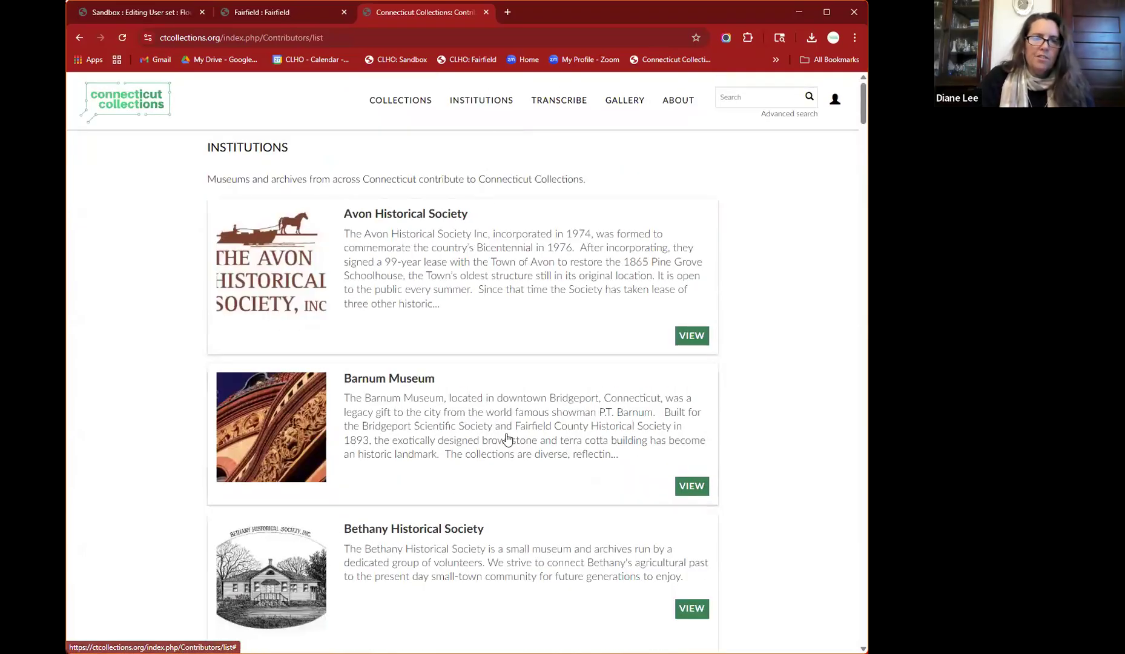
scroll(507, 440, "down", 5)
scroll(507, 440, "down", 15)
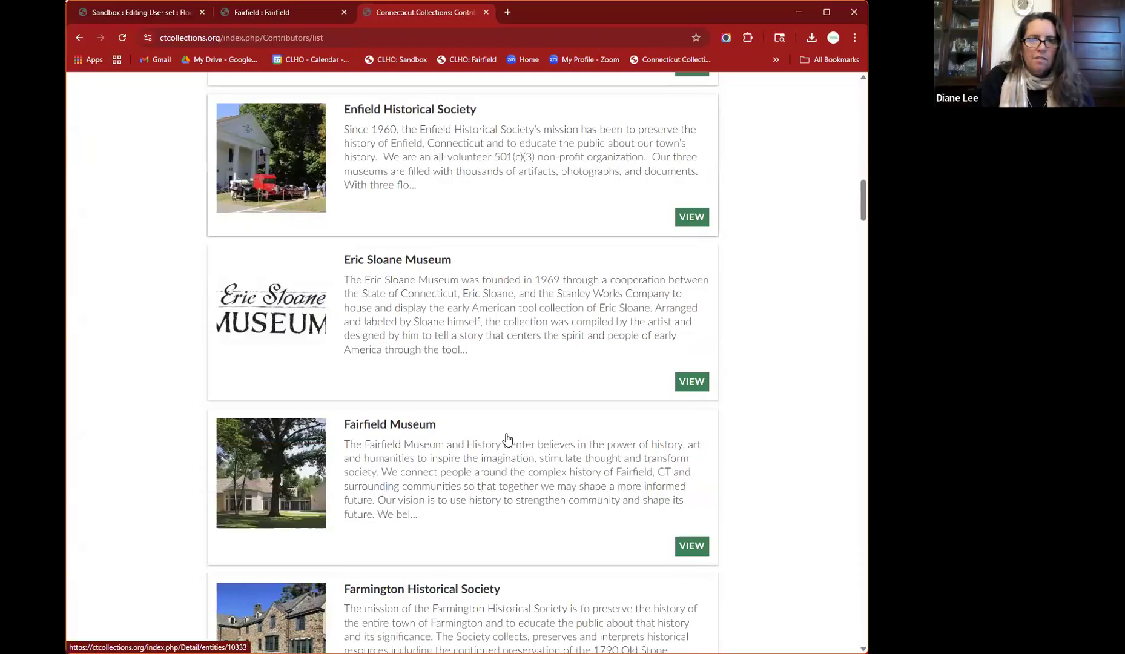
scroll(394, 181, "down", 4)
left_click(394, 171)
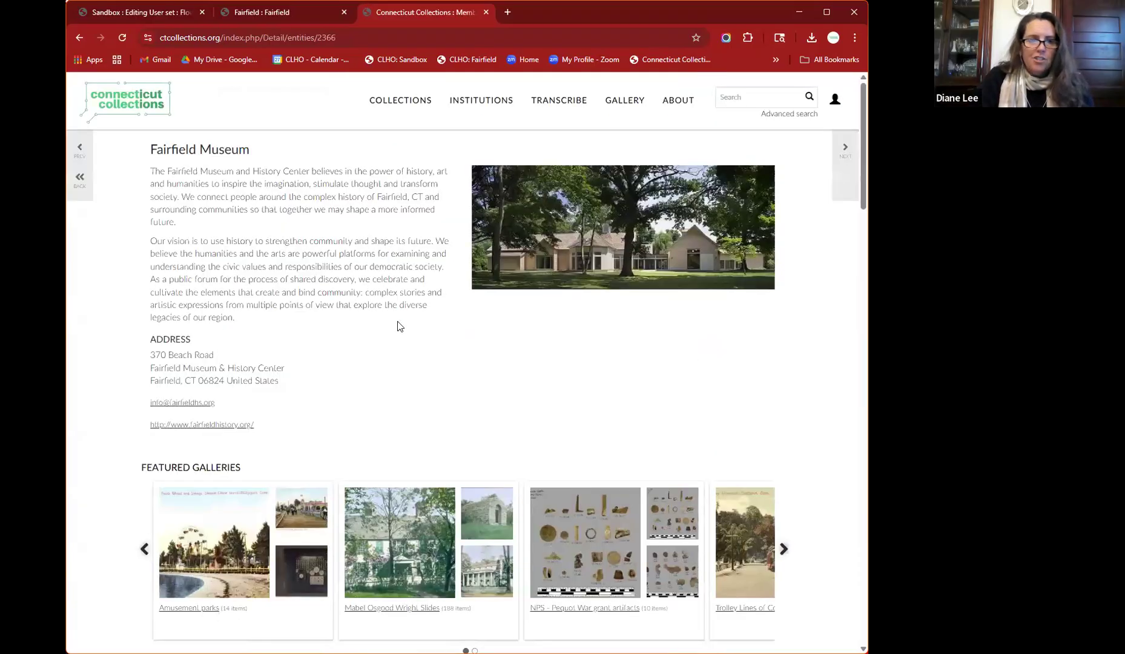
scroll(461, 356, "down", 2)
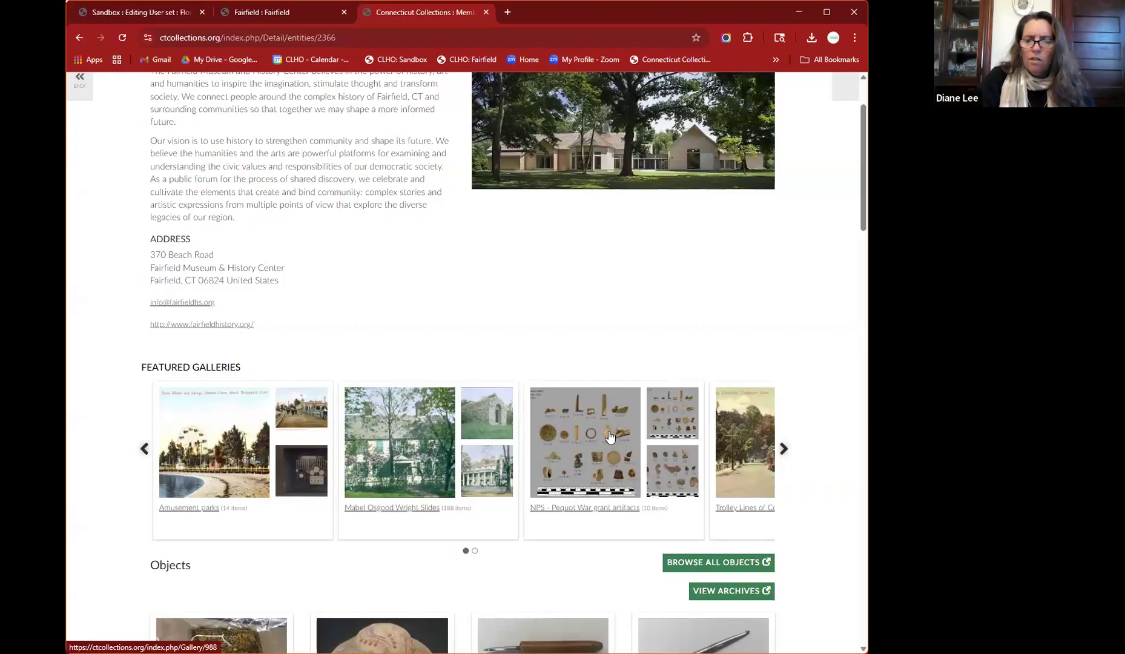
left_click(609, 436)
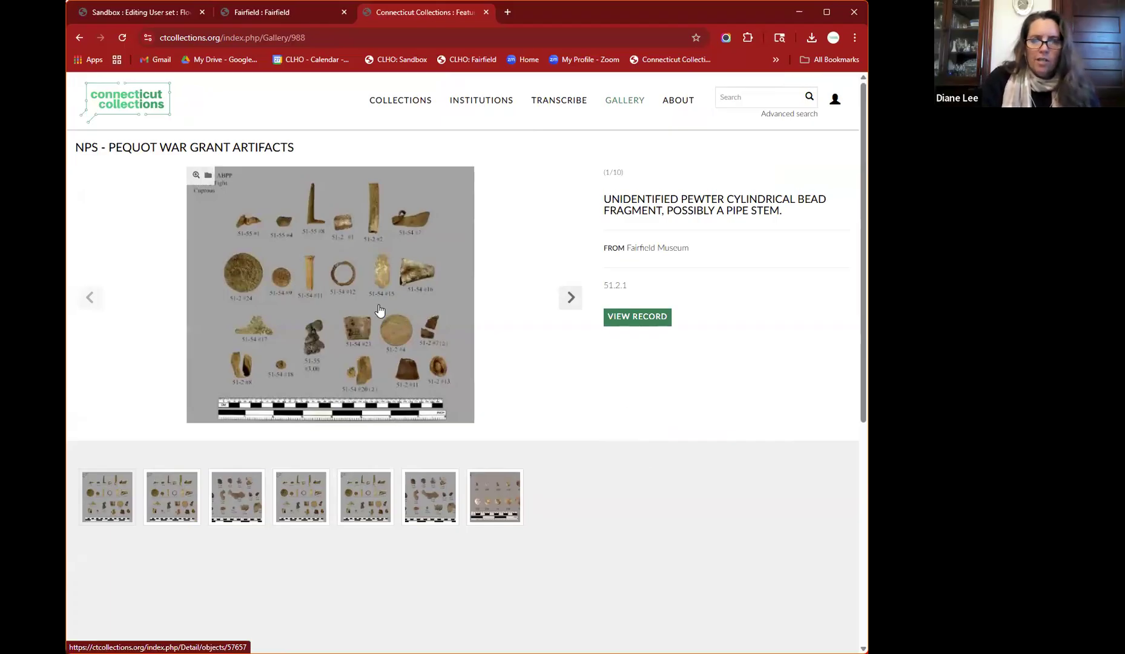
left_click(643, 323)
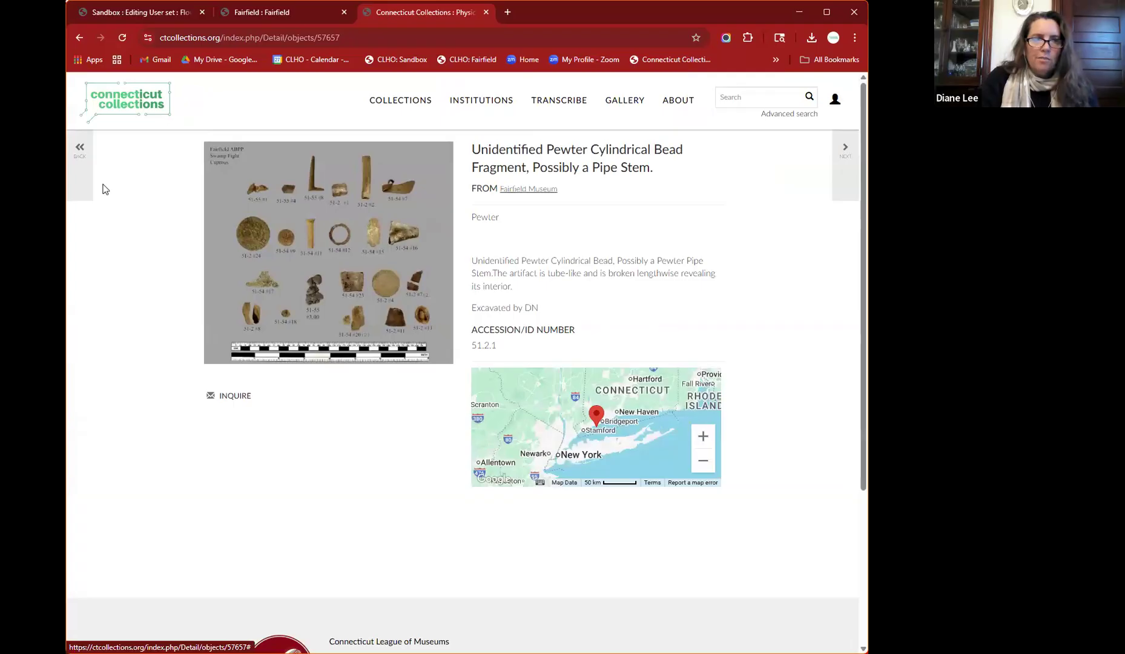
left_click(80, 148)
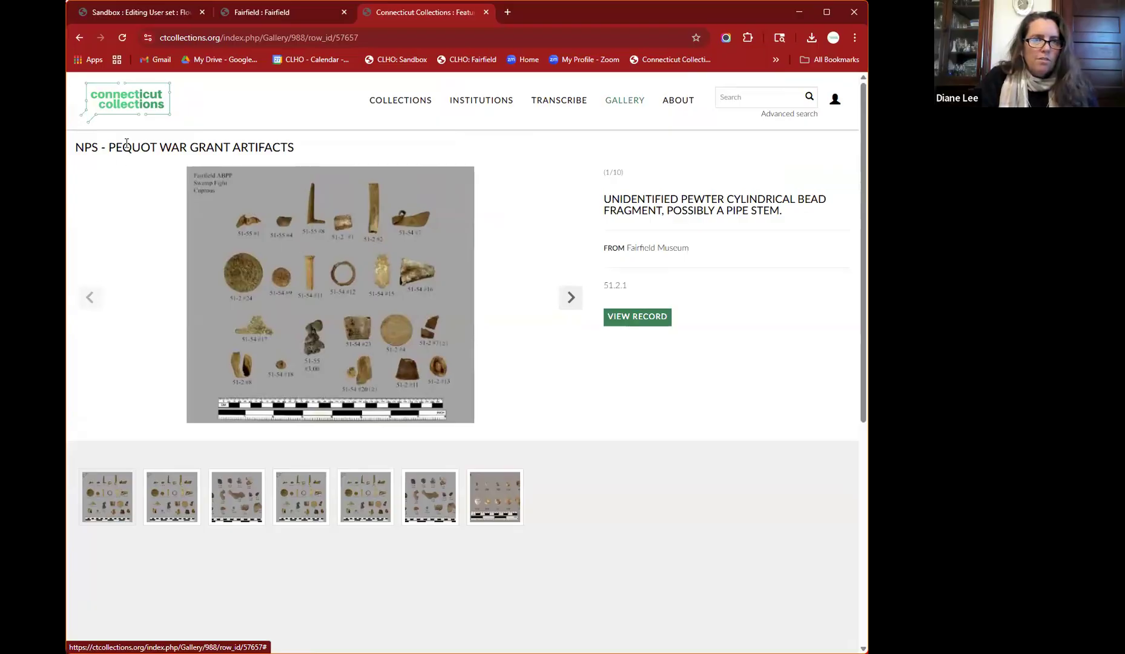
scroll(140, 153, "down", 5)
scroll(141, 153, "up", 5)
left_click(79, 38)
left_click(79, 38)
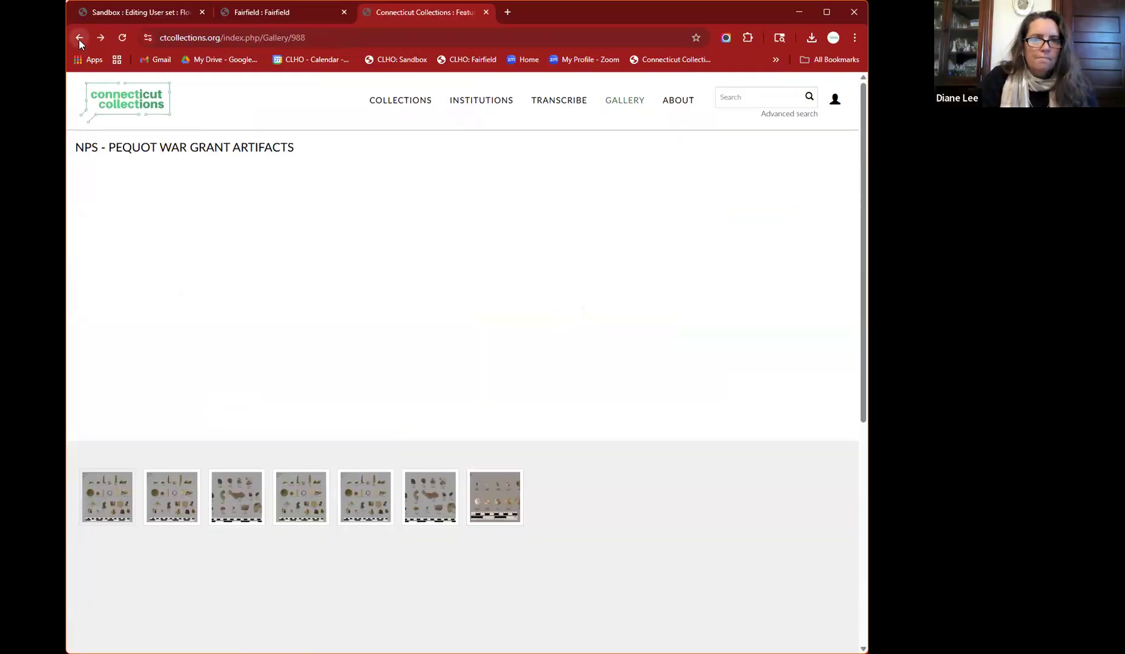
left_click(79, 38)
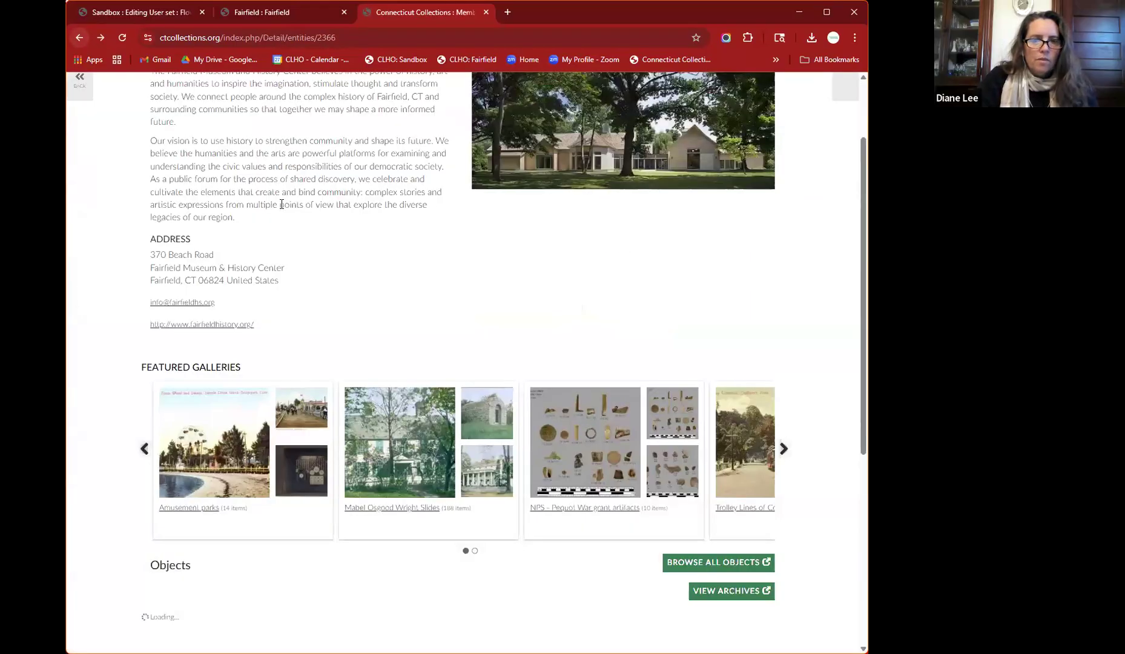
scroll(394, 155, "down", 3)
scroll(394, 156, "up", 3)
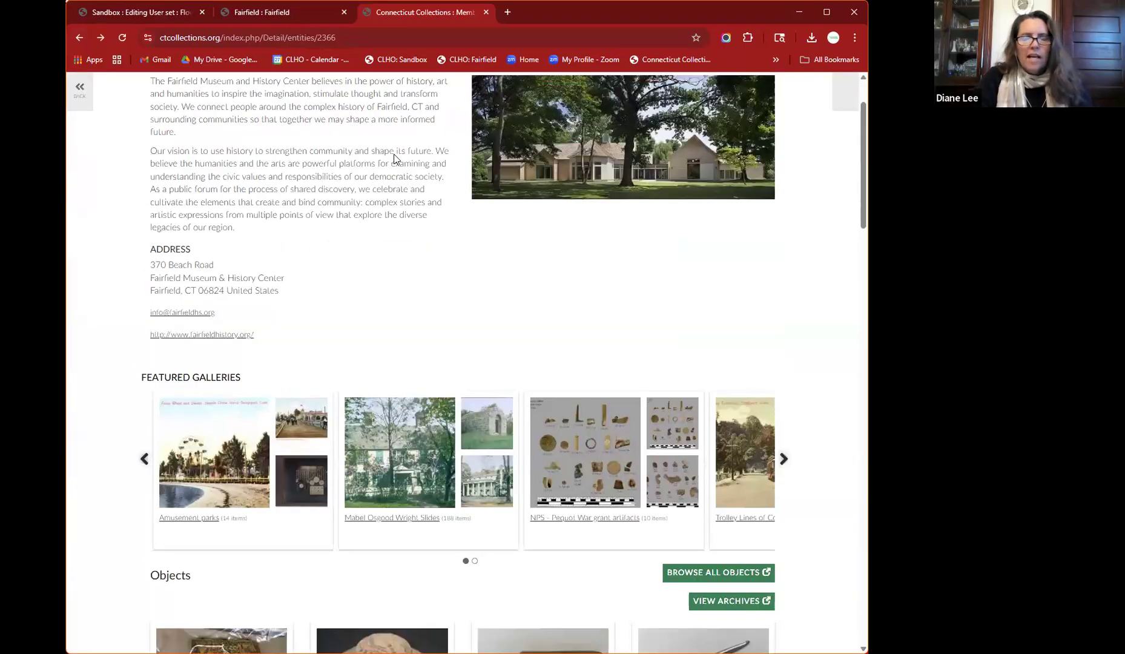
key("ctrl+l")
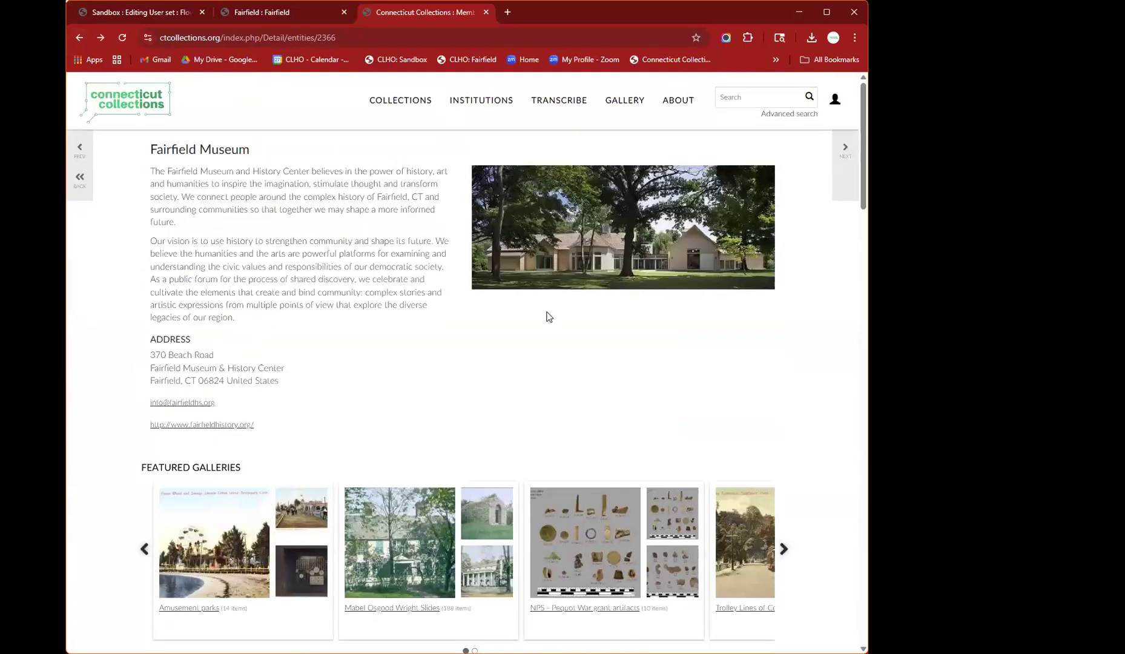
mouse_move(488, 101)
left_click(464, 139)
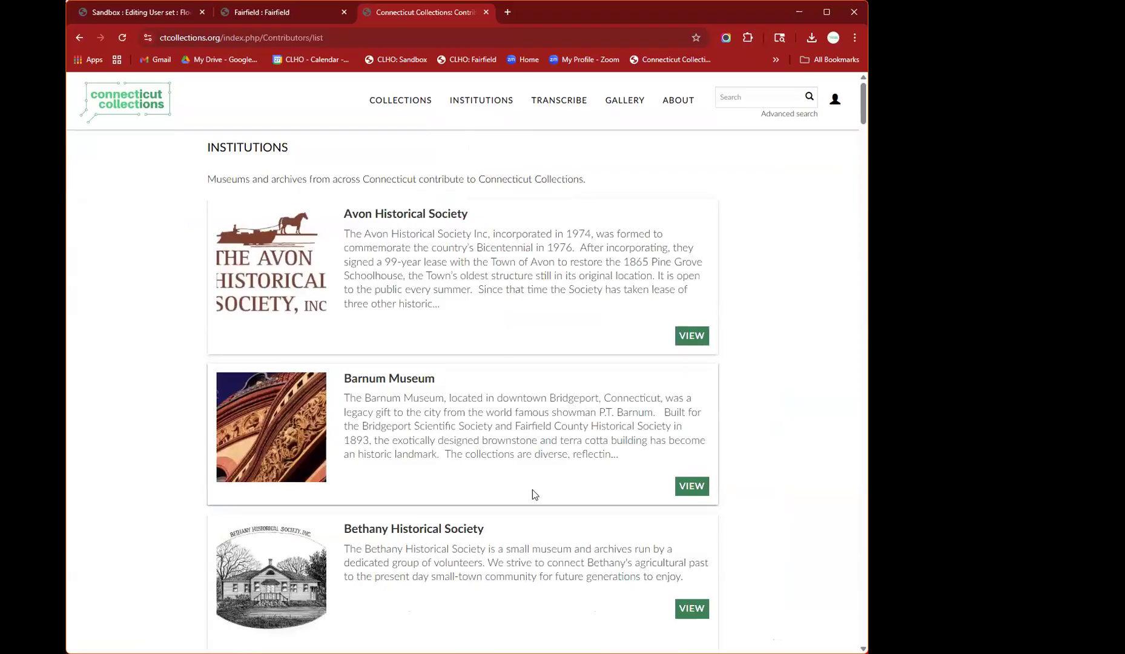
- Scroll the institutions list to the Housatonic Museum of Art and view its page
scroll(533, 490, "down", 15)
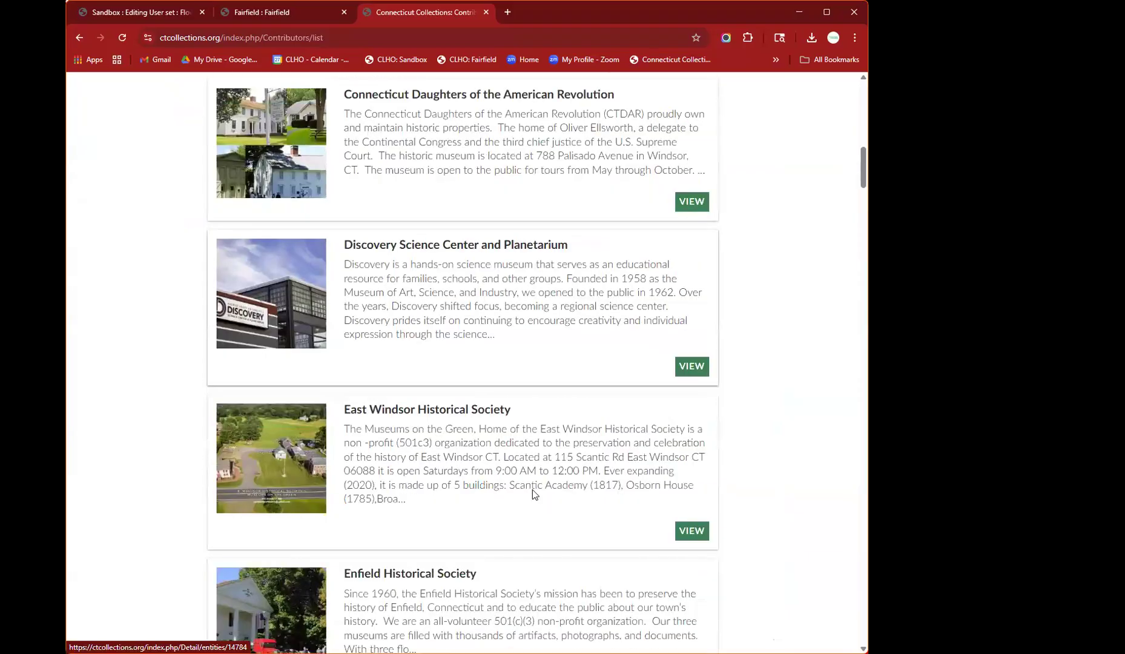
scroll(533, 492, "down", 20)
scroll(532, 495, "down", 8)
left_click(495, 353)
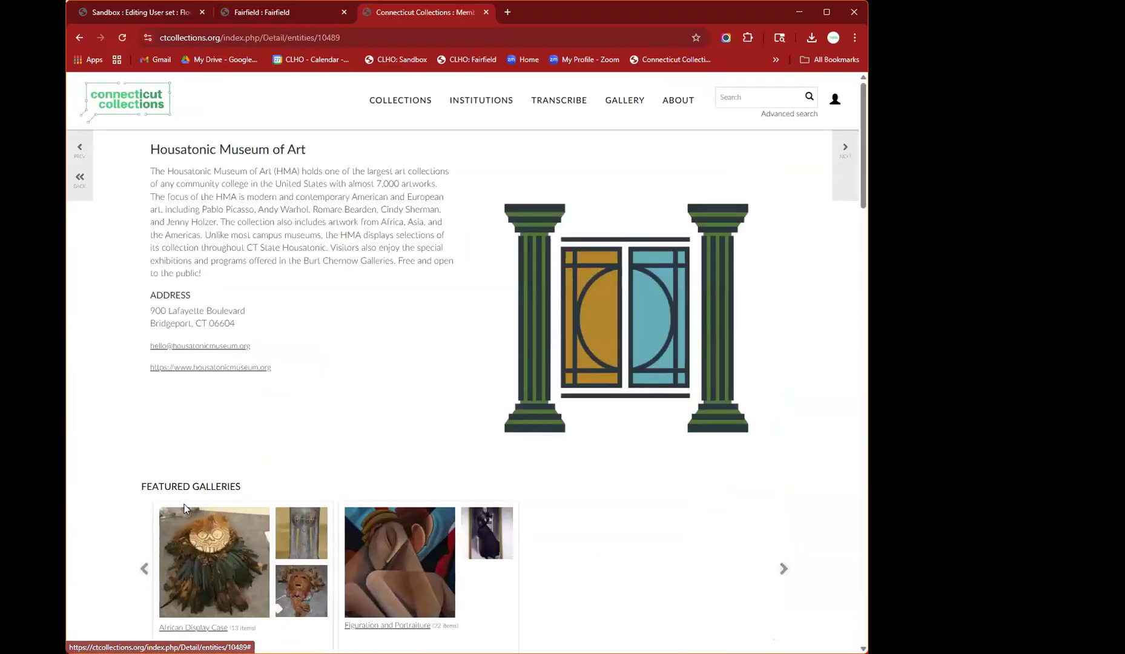
scroll(104, 537, "down", 2)
scroll(103, 537, "down", 2)
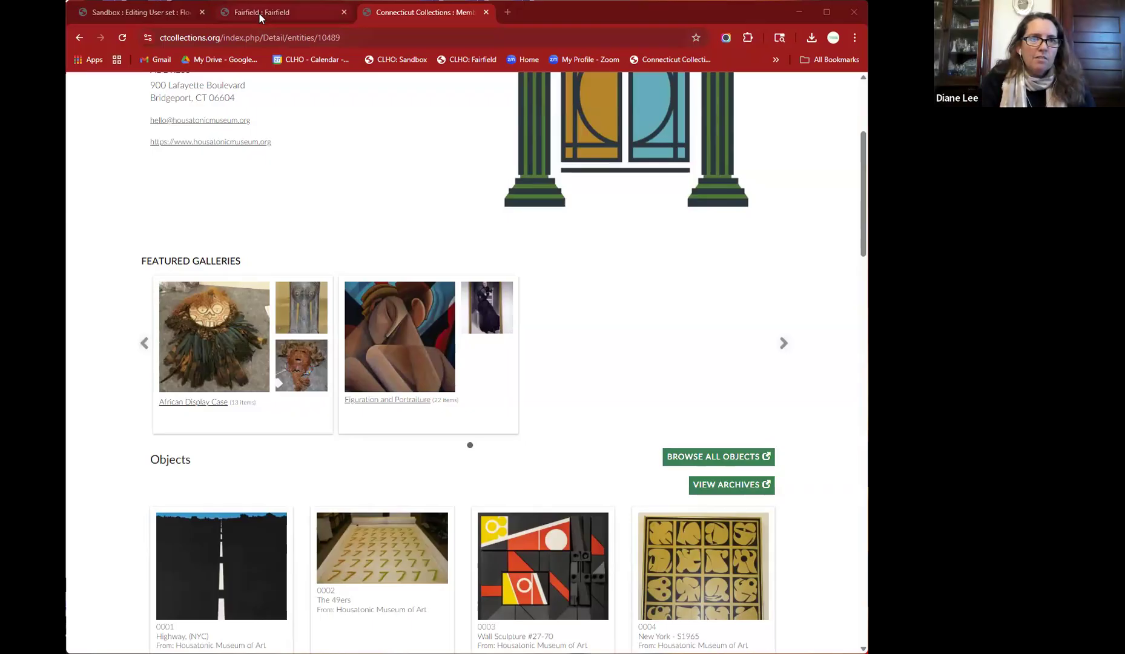
- Start a new Gift lot in the CollectiveAccess sandbox
left_click(136, 16)
mouse_move(572, 93)
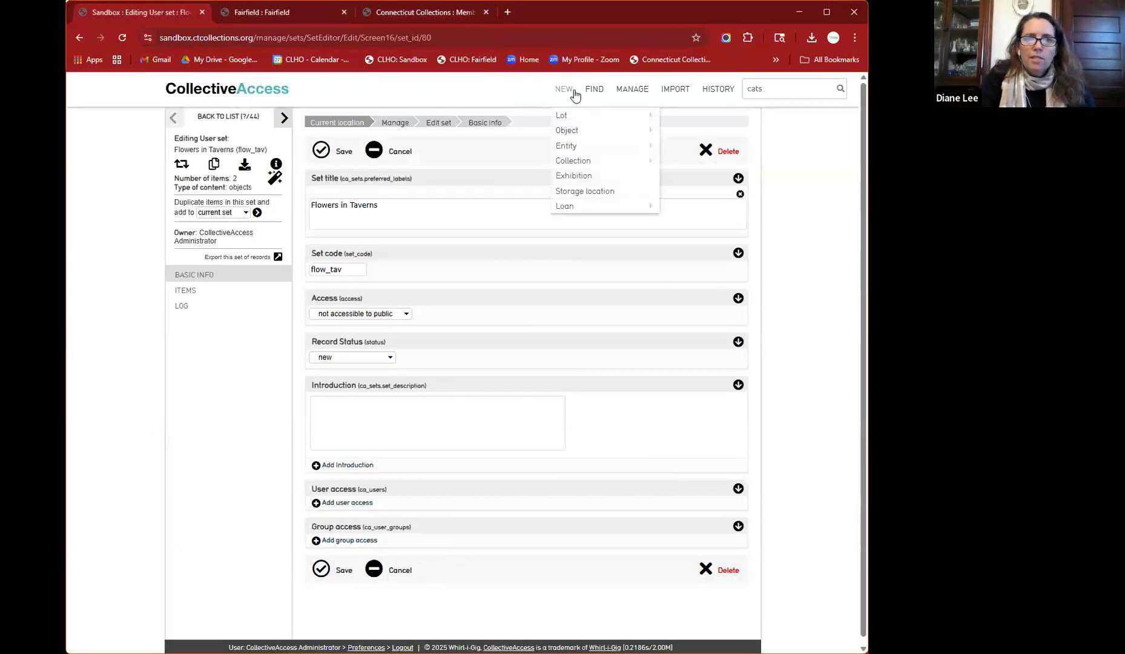
mouse_move(569, 119)
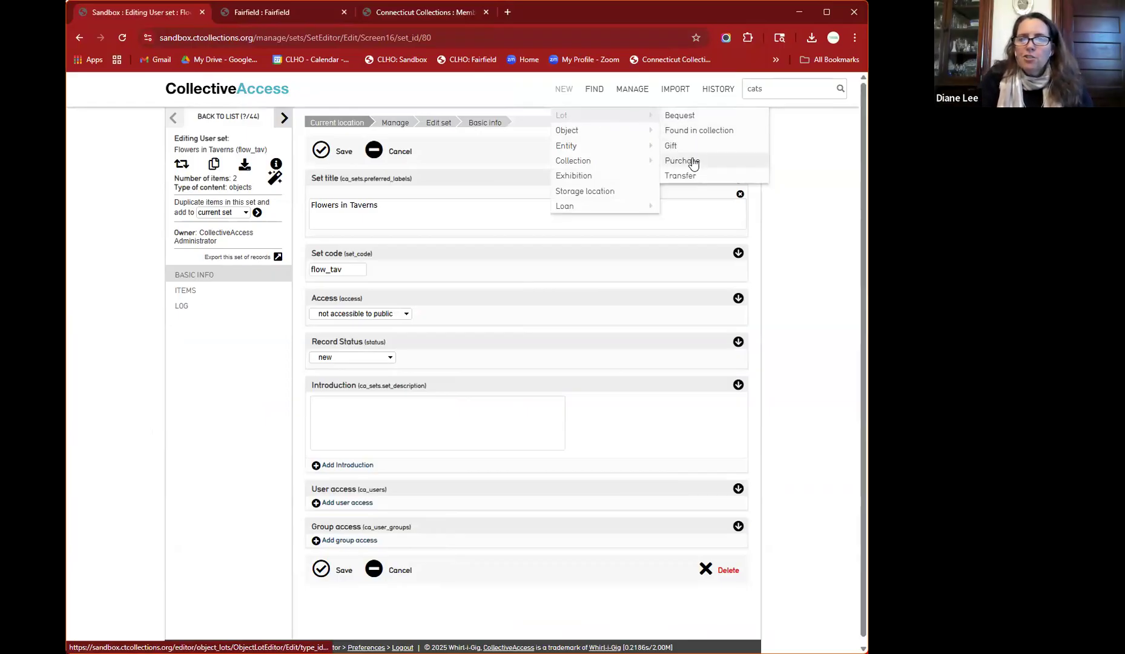
left_click(675, 151)
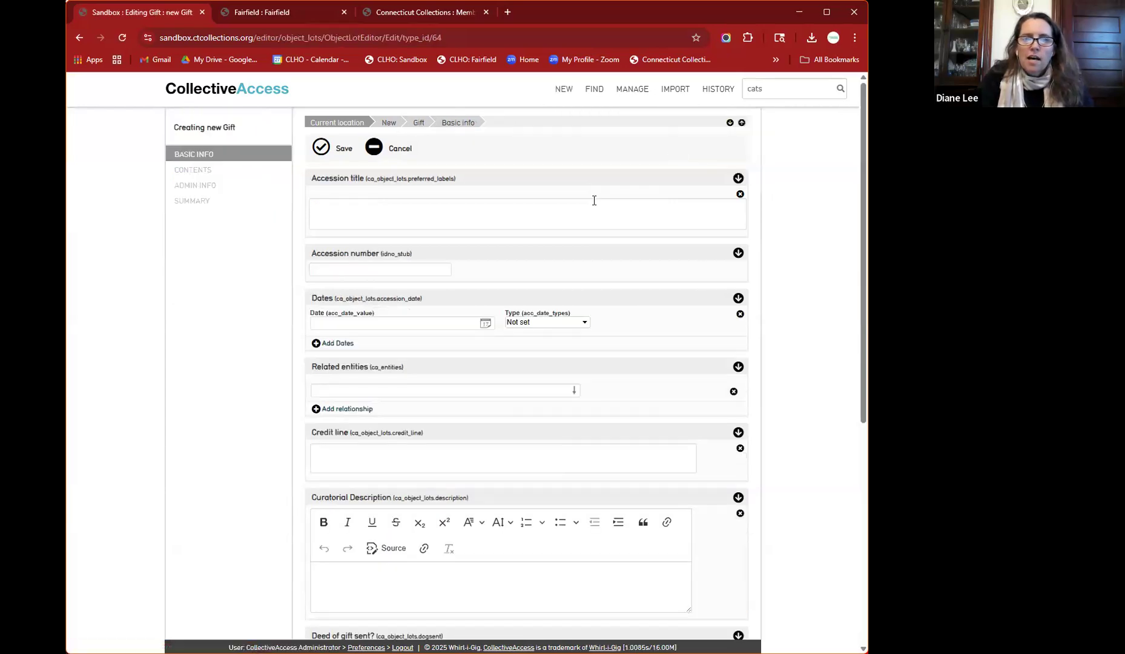
- Enter a test accession title and number, and date 10/27/2025 as Date received
left_click(558, 214)
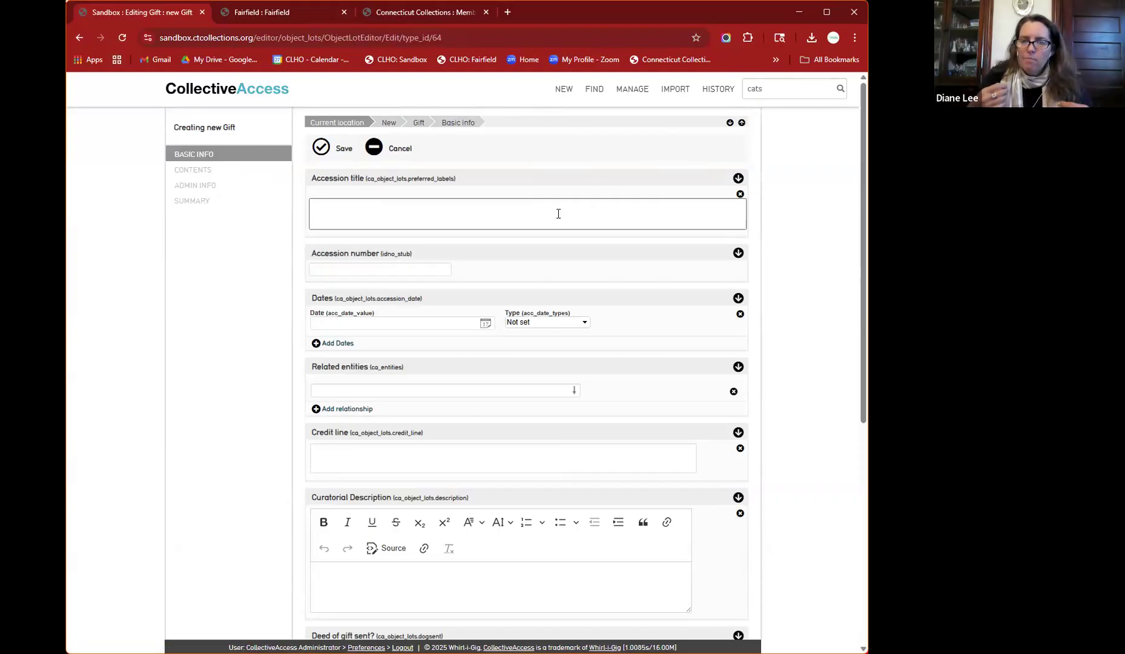
type("TR.Lee")
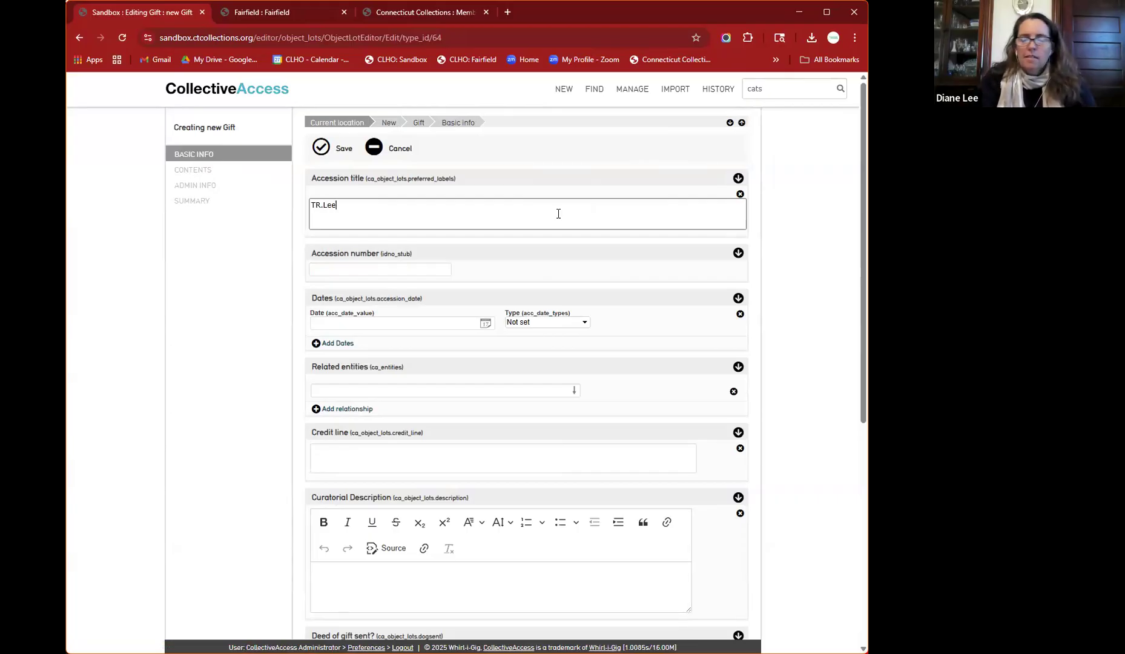
left_click(440, 267)
type("TR.Lee")
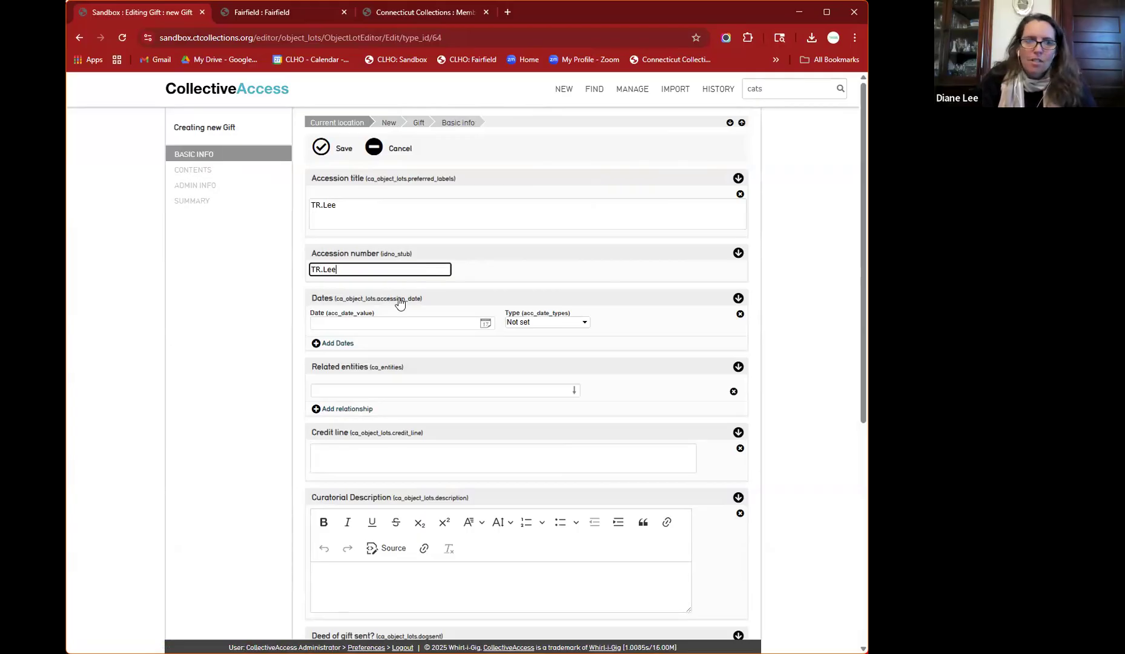
left_click(384, 321)
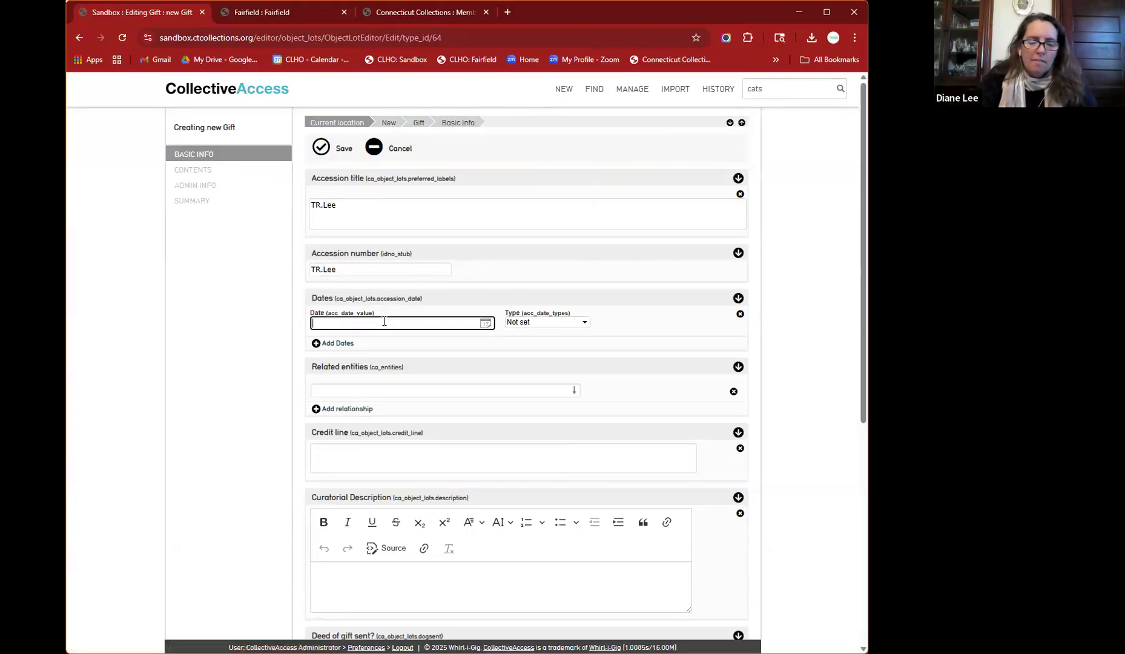
type("10/27/2025")
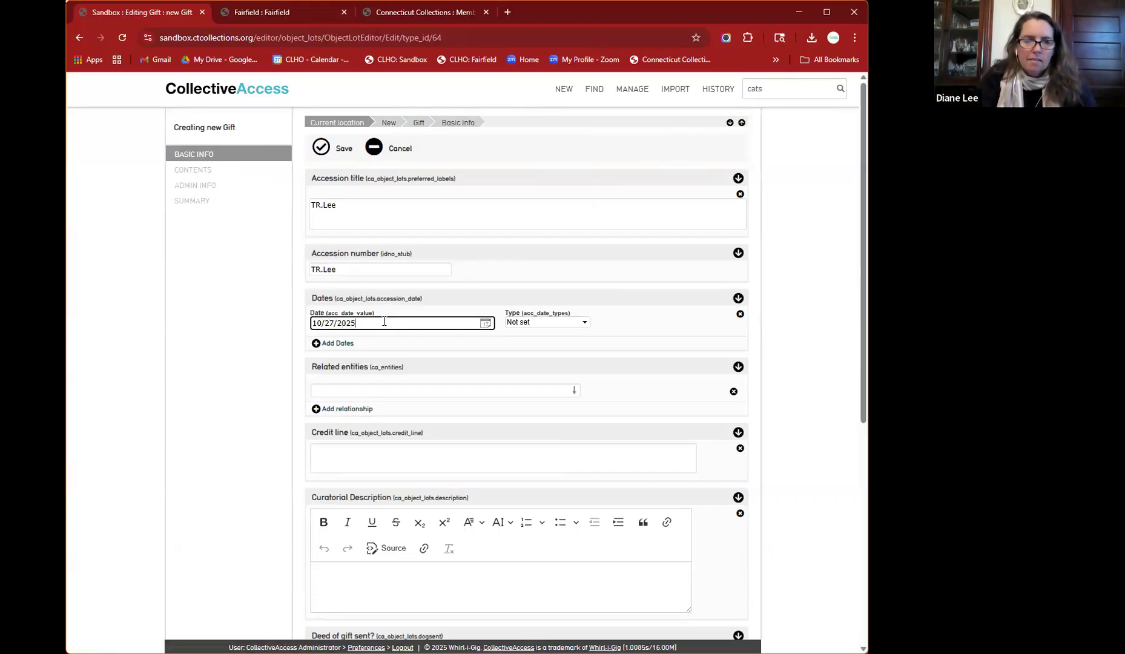
left_click(545, 324)
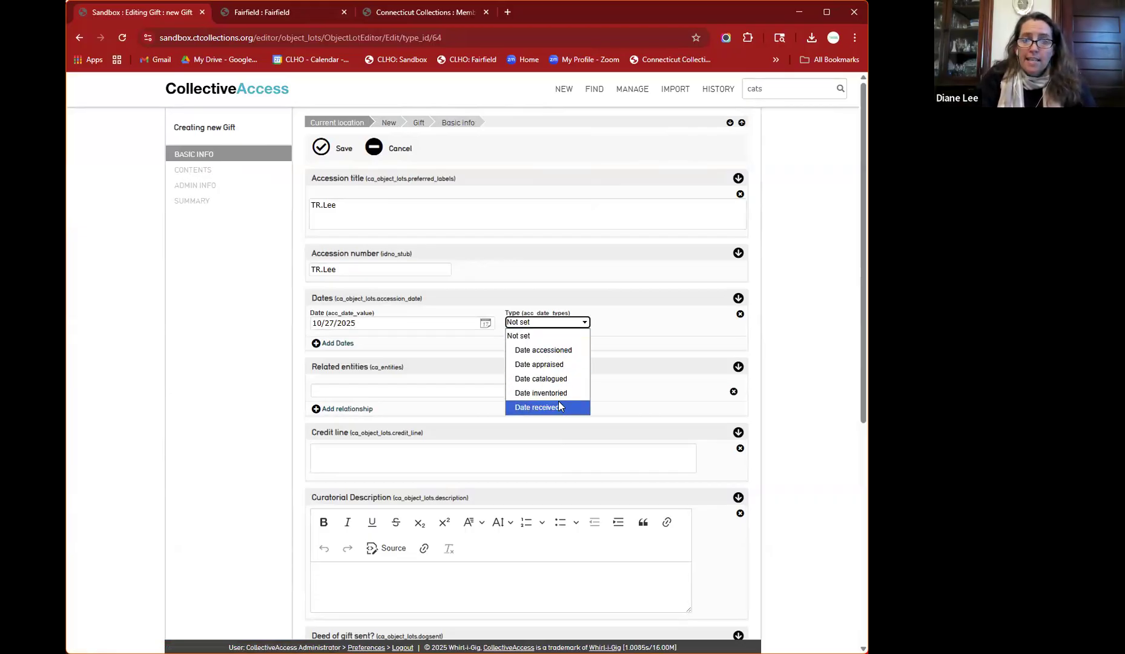
left_click(558, 402)
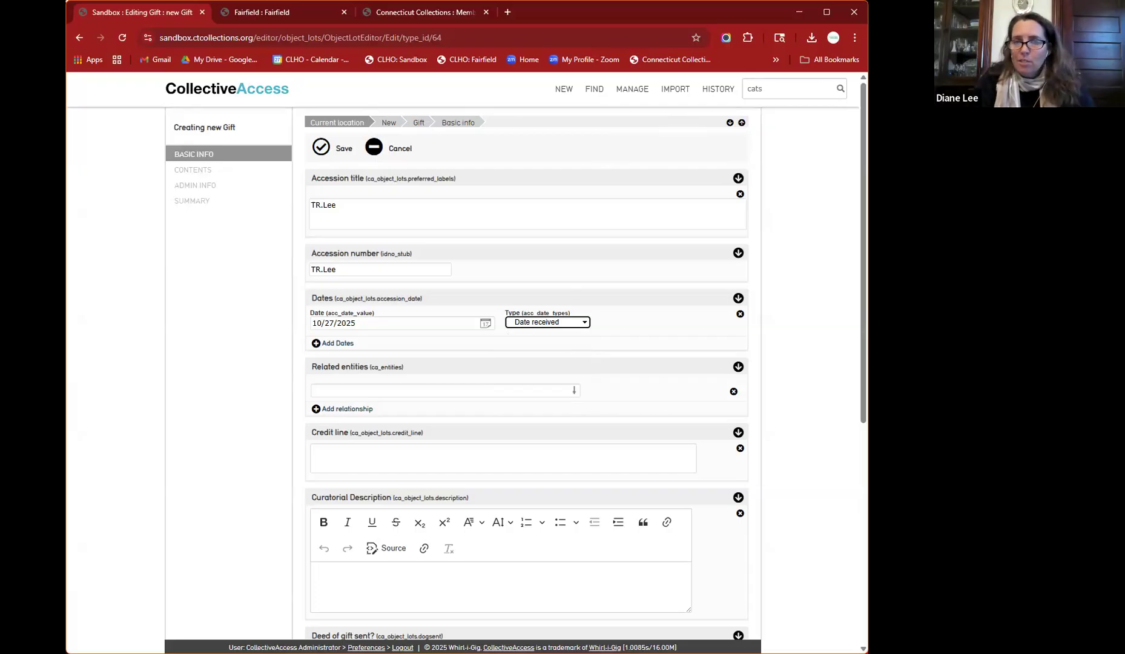
- Link the donor person as 'donated by' and enter a credit line crediting the gift to them
left_click(450, 391)
type("diane")
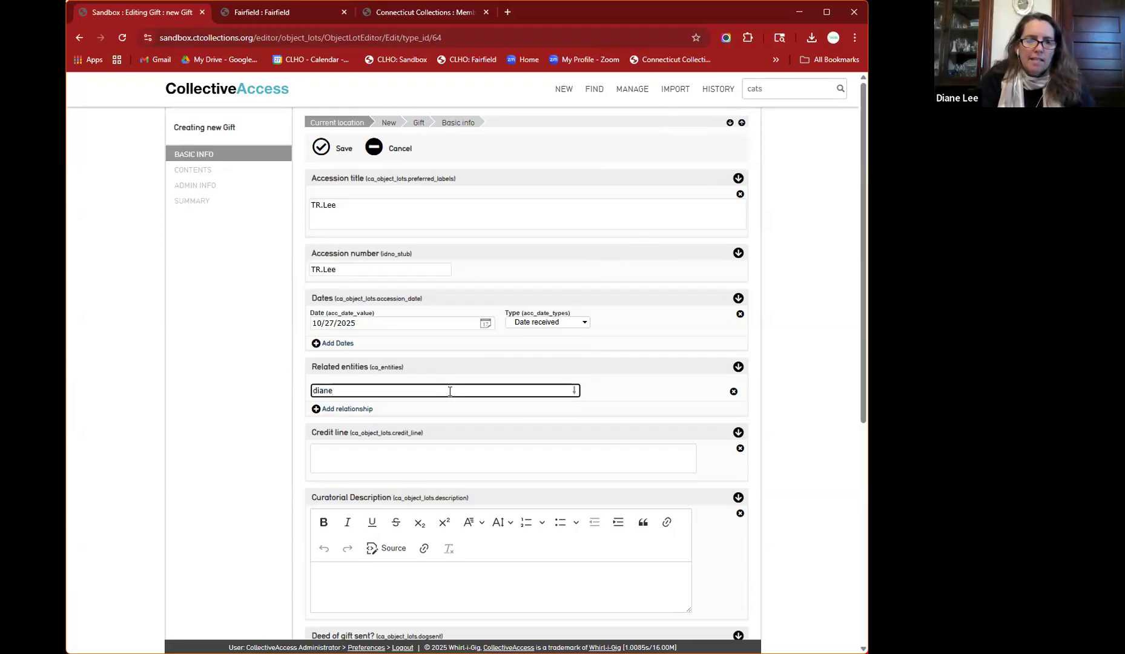
left_click(366, 437)
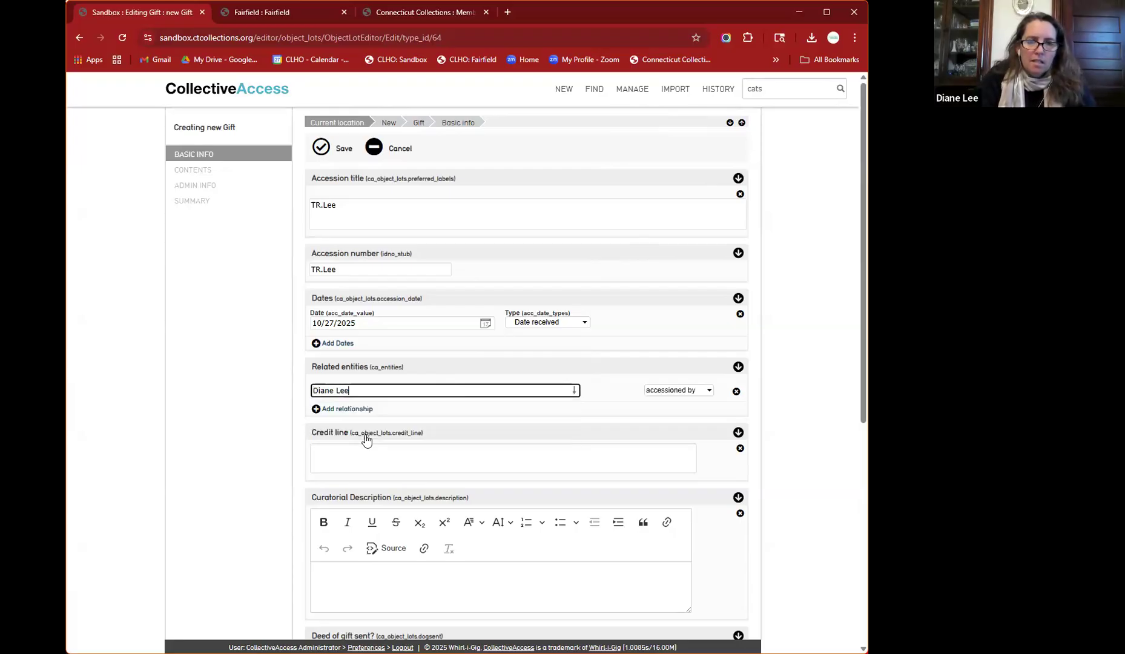
left_click(672, 390)
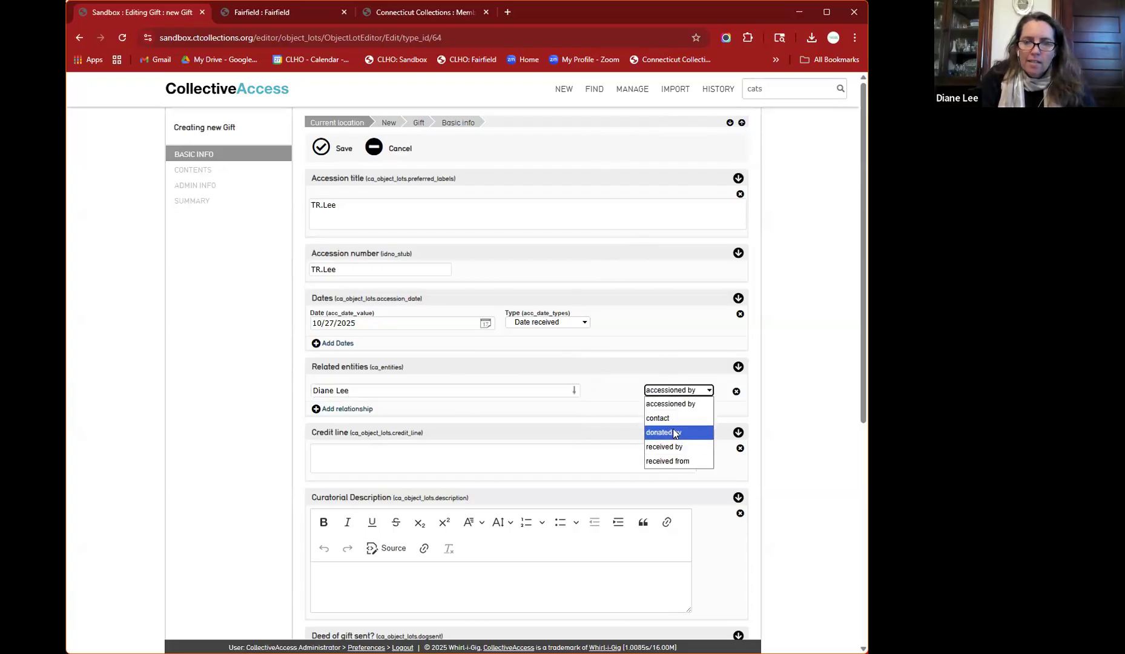
left_click(674, 432)
left_click(641, 450)
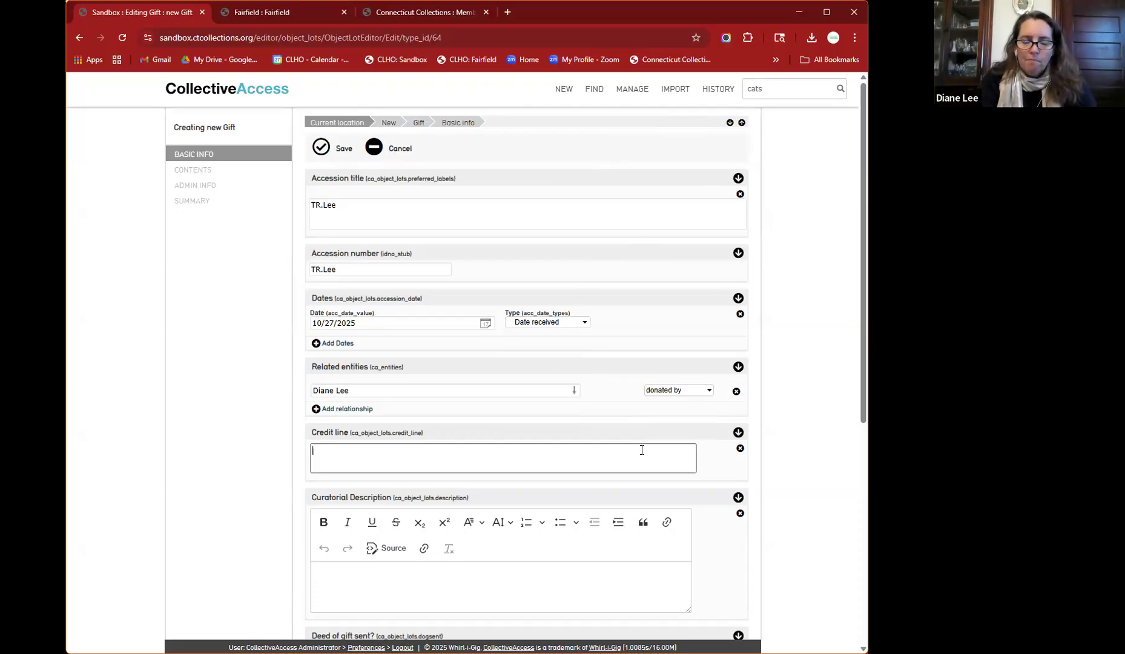
type("Gift ")
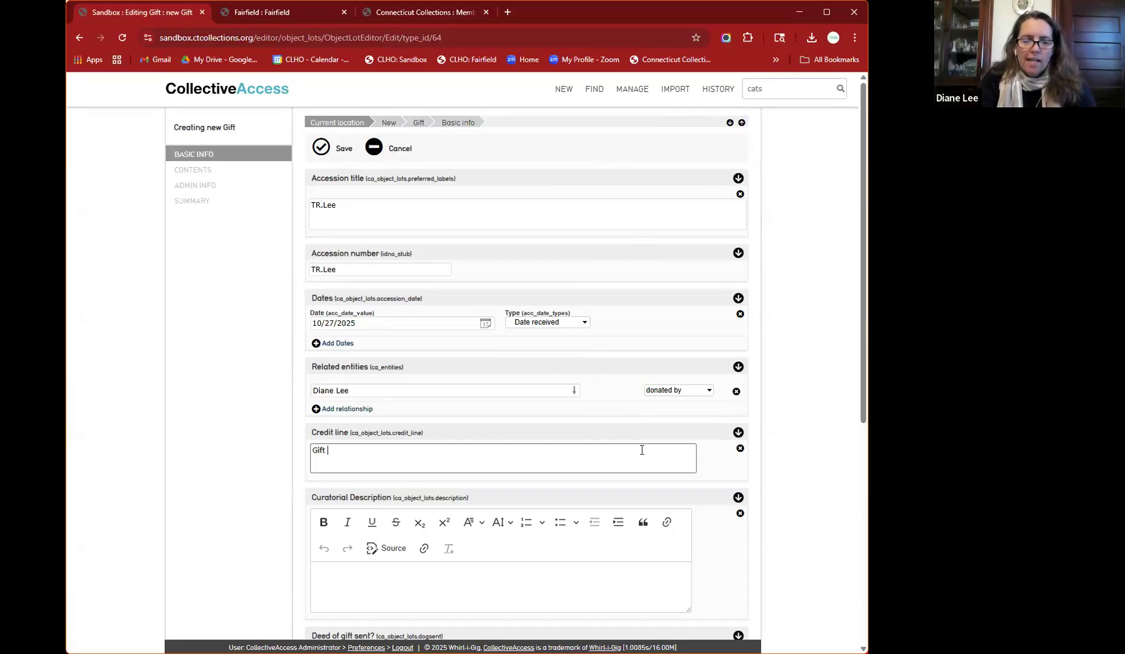
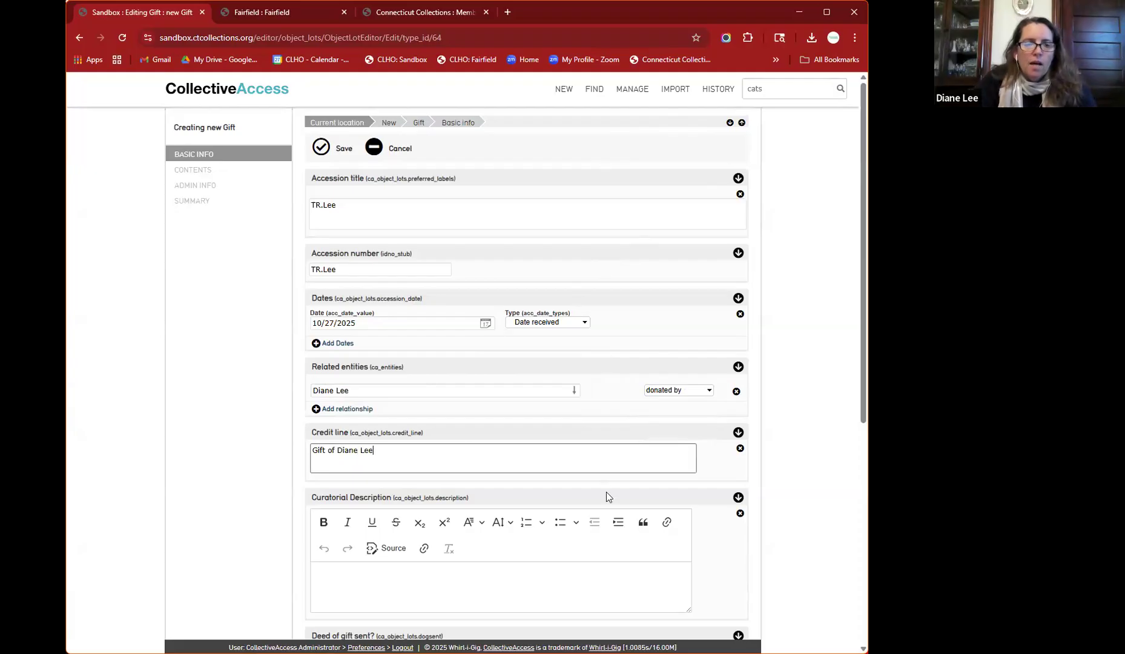
- Enter the curatorial description 'Collection of materials related to wedding of long-time resident', fixing a typo
left_click(500, 564)
scroll(500, 565, "down", 4)
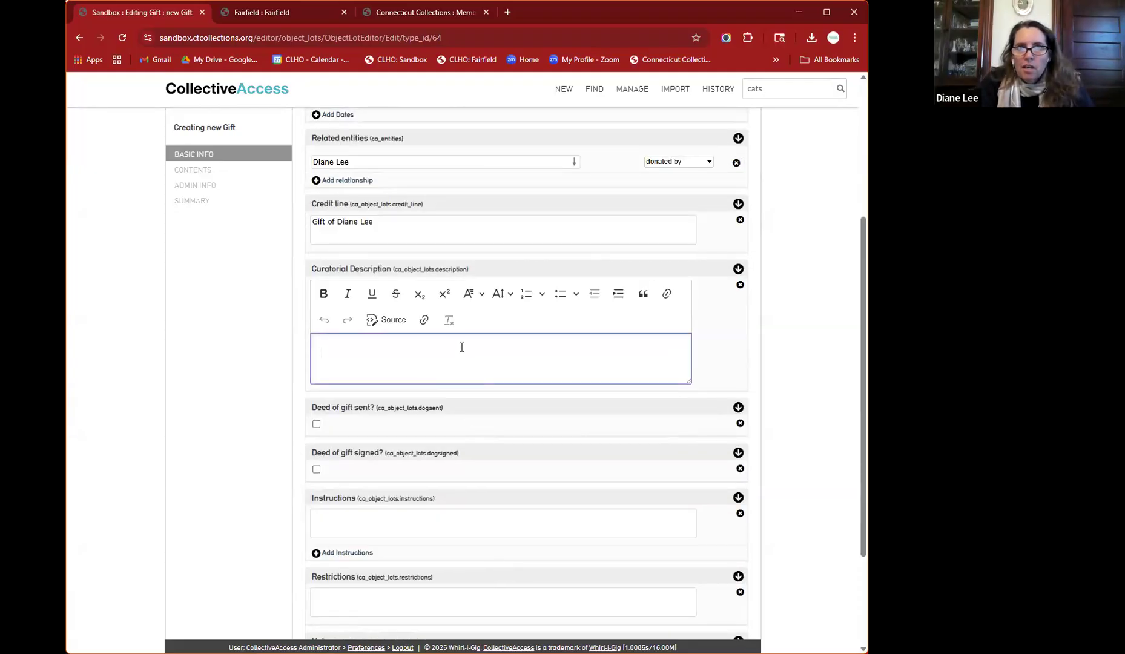
scroll(461, 347, "down", 3)
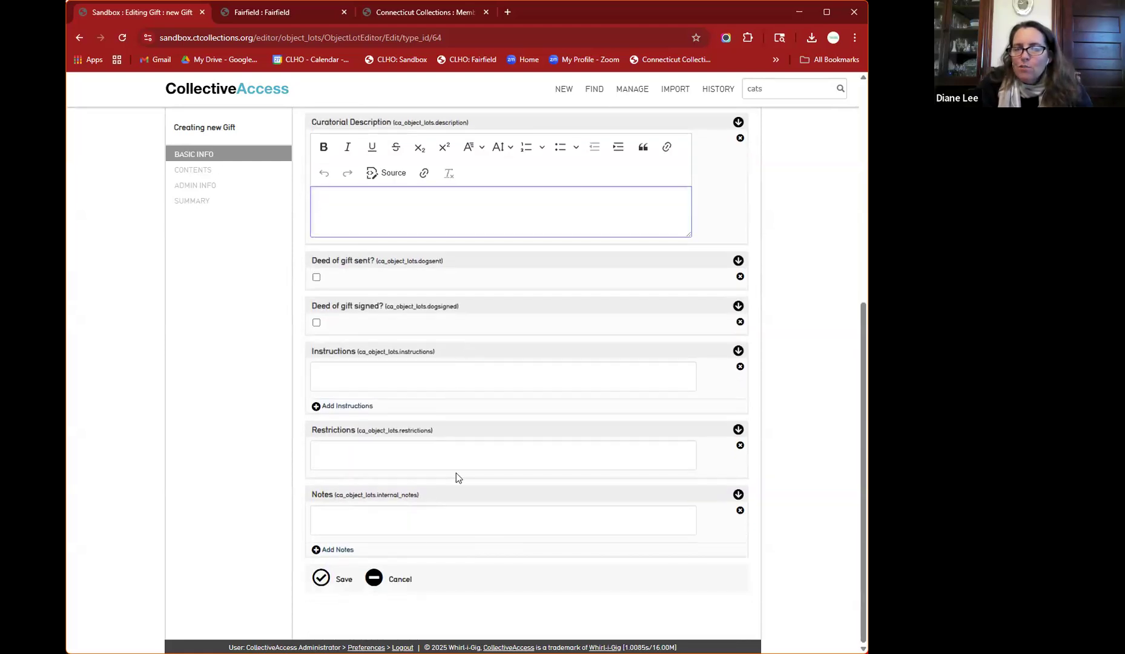
scroll(476, 473, "up", 2)
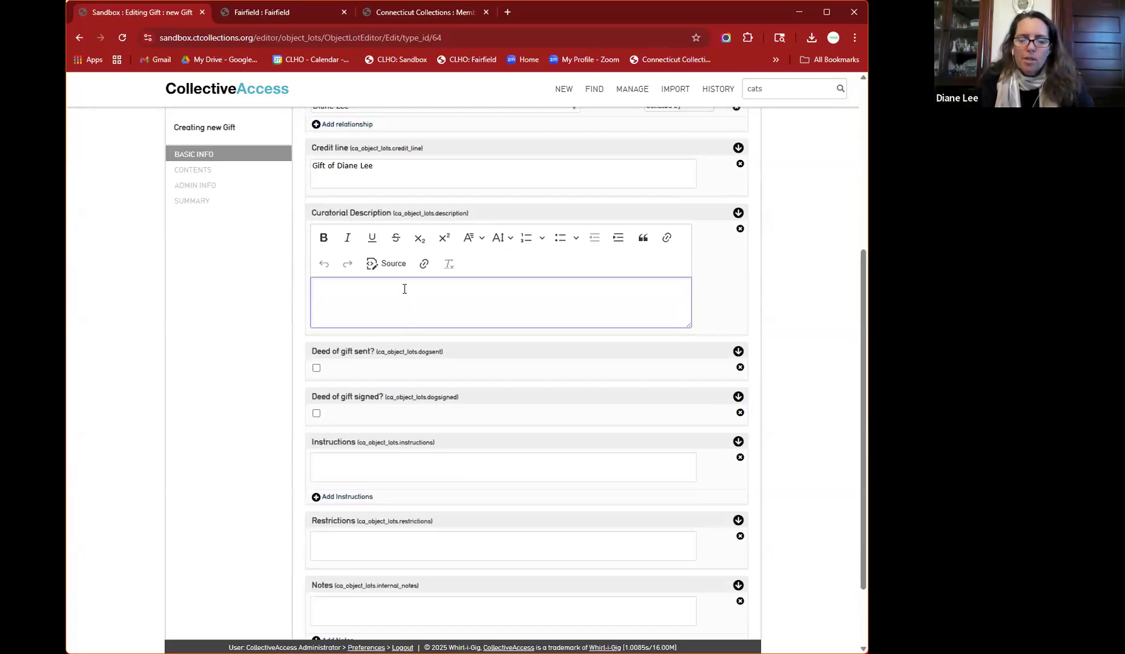
type("Coll")
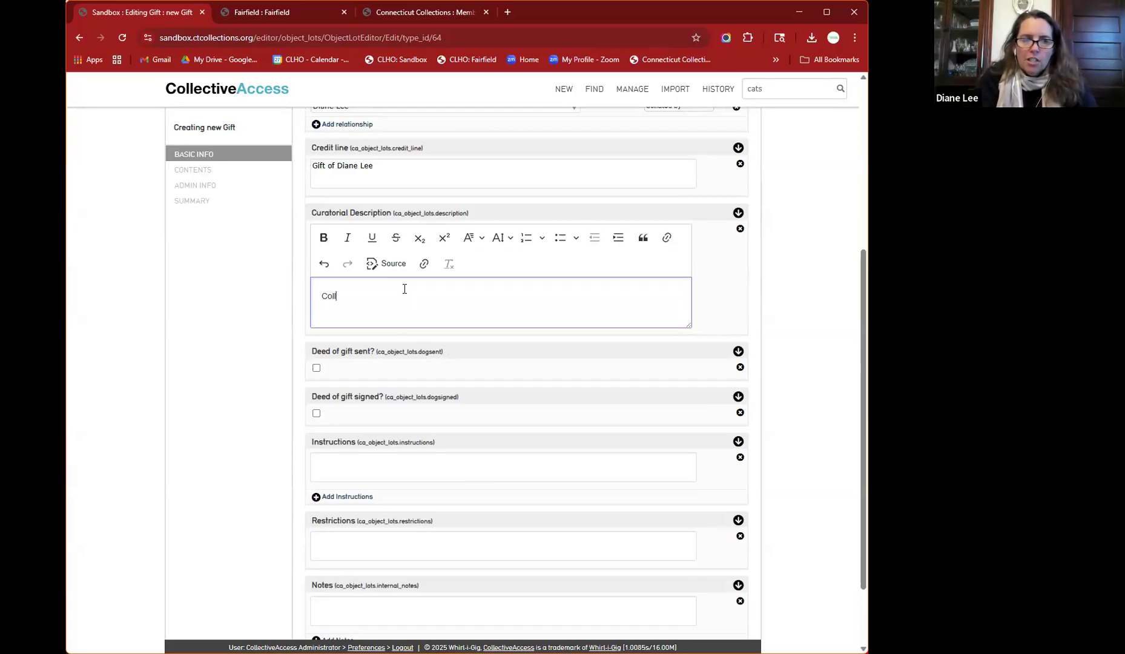
type("ection of materials realted to")
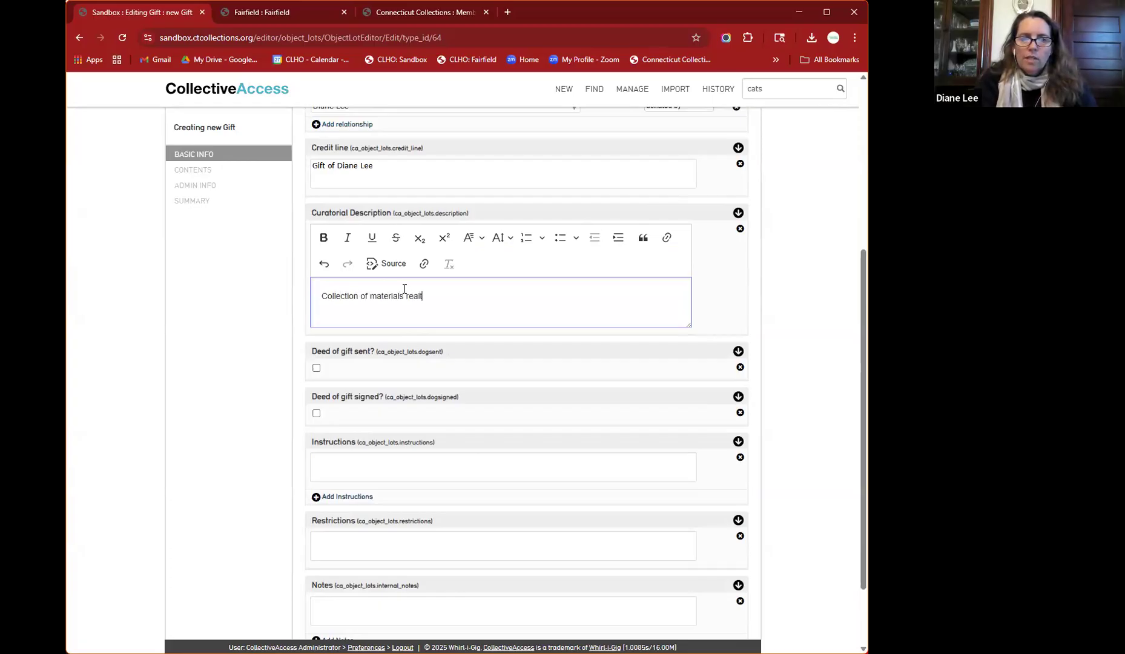
key("BackSpace")
key("BackSpace")
key("BackSpace")
key("BackSpace")
key("BackSpace")
key("BackSpace")
key("BackSpace")
key("BackSpace")
key("BackSpace")
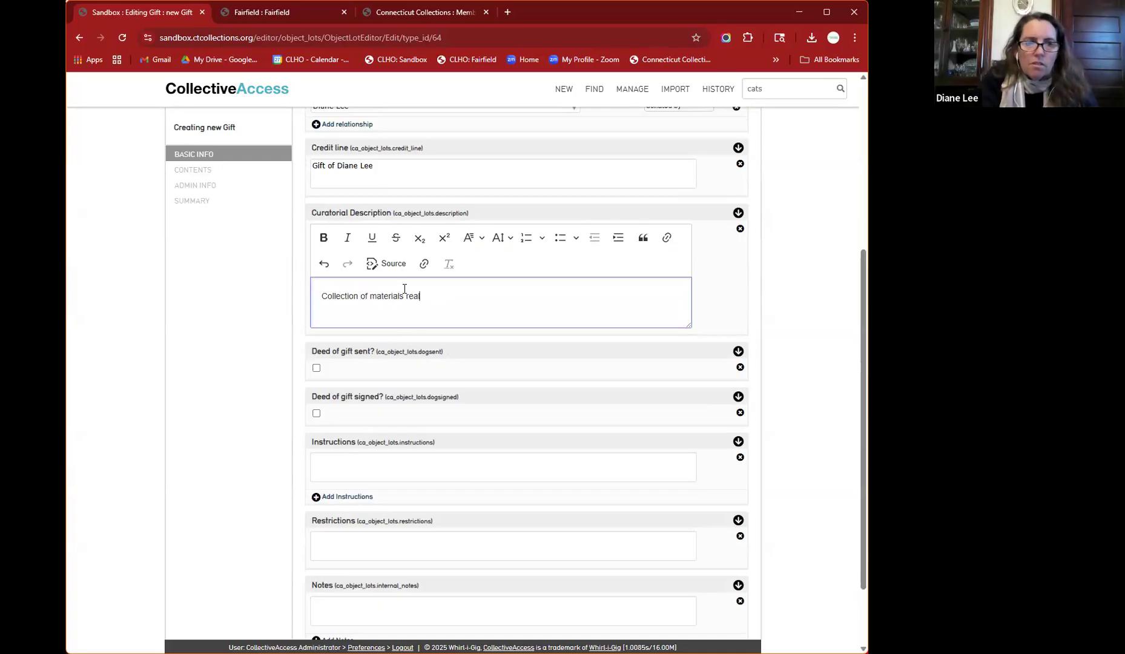
type("lated to ")
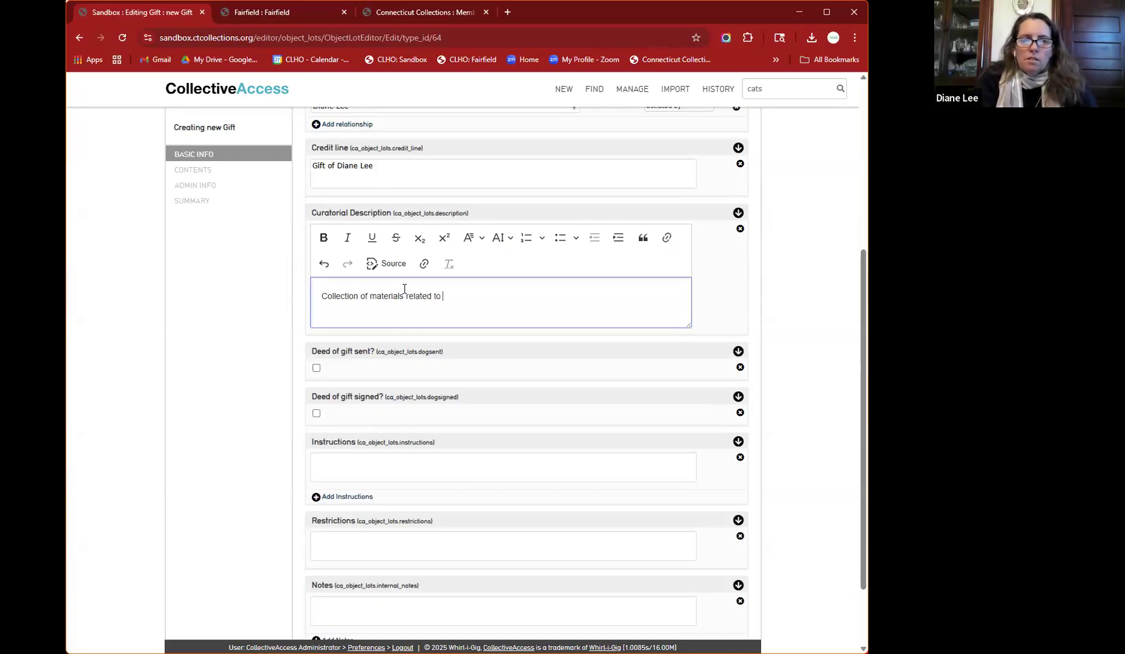
type("w")
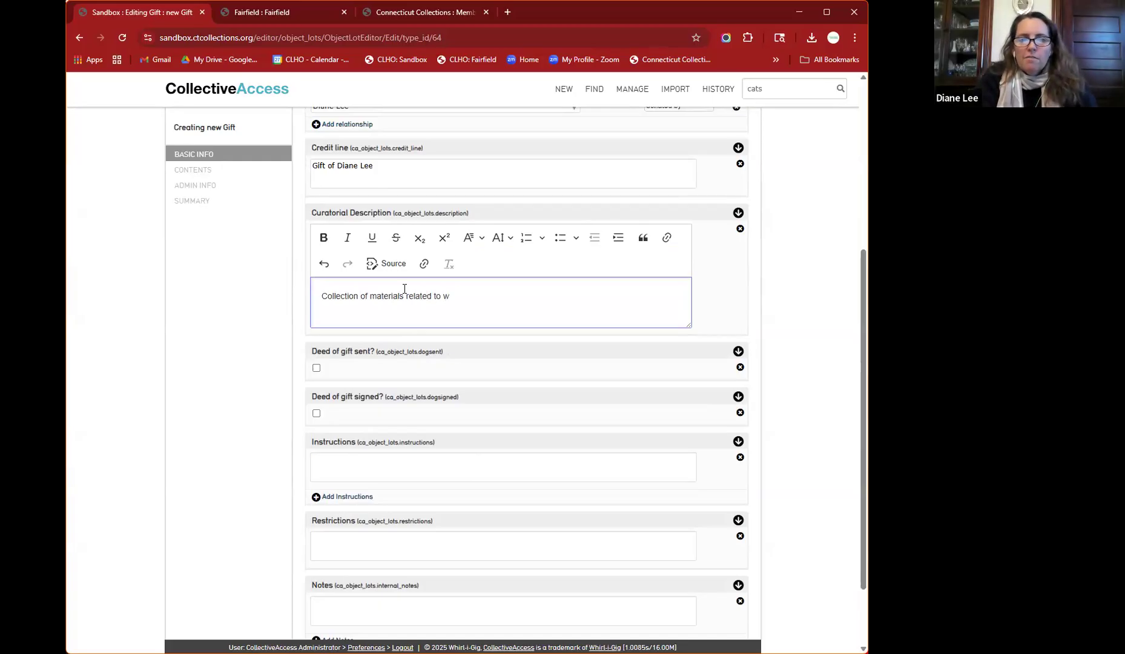
type("edding of long-")
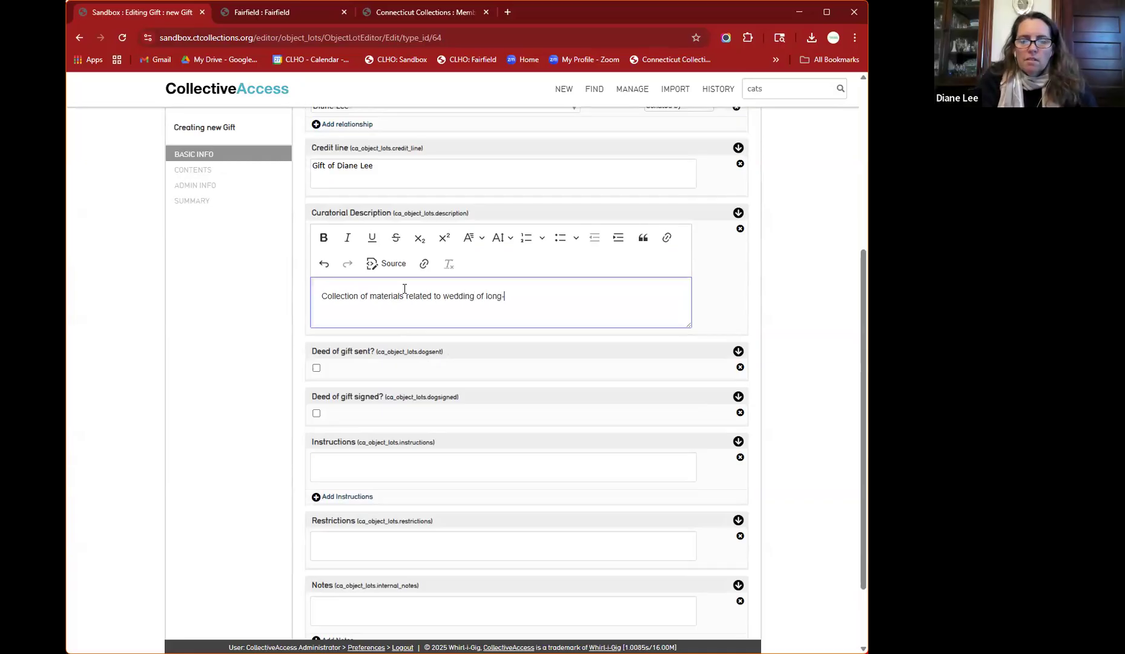
type("time resident.")
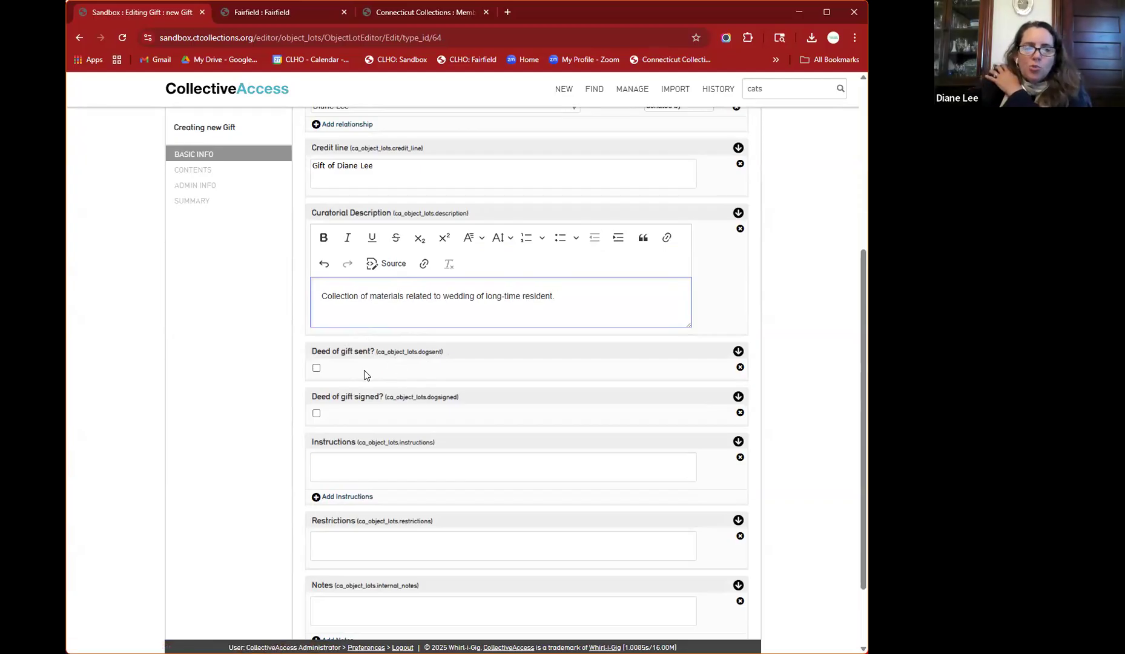
mouse_move(318, 381)
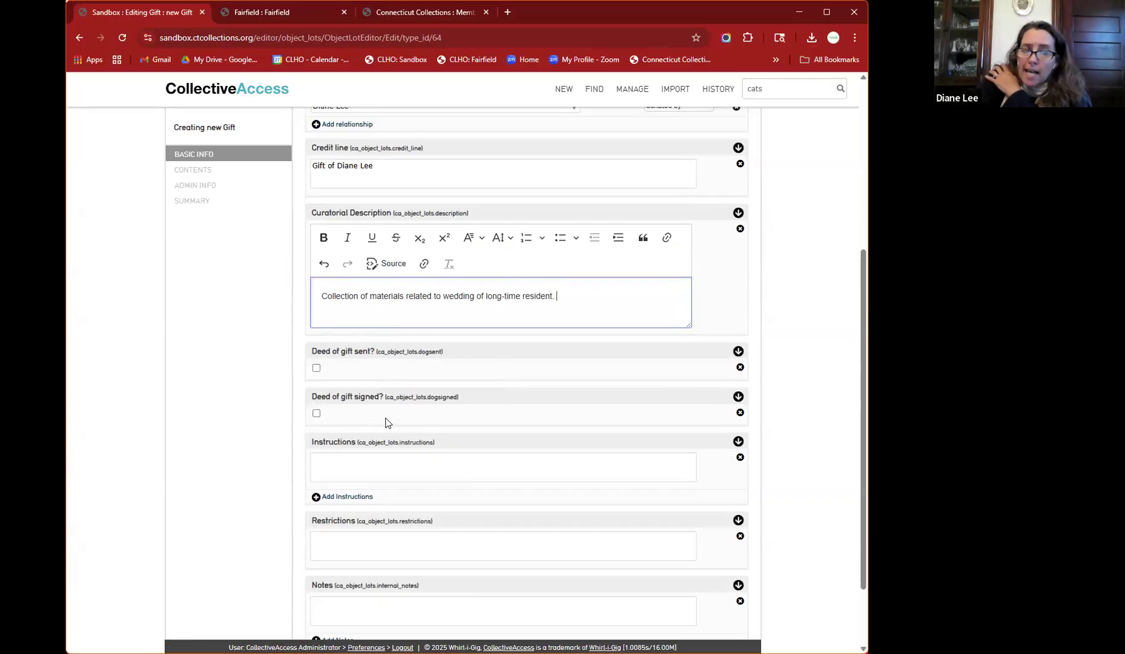
left_click(410, 471)
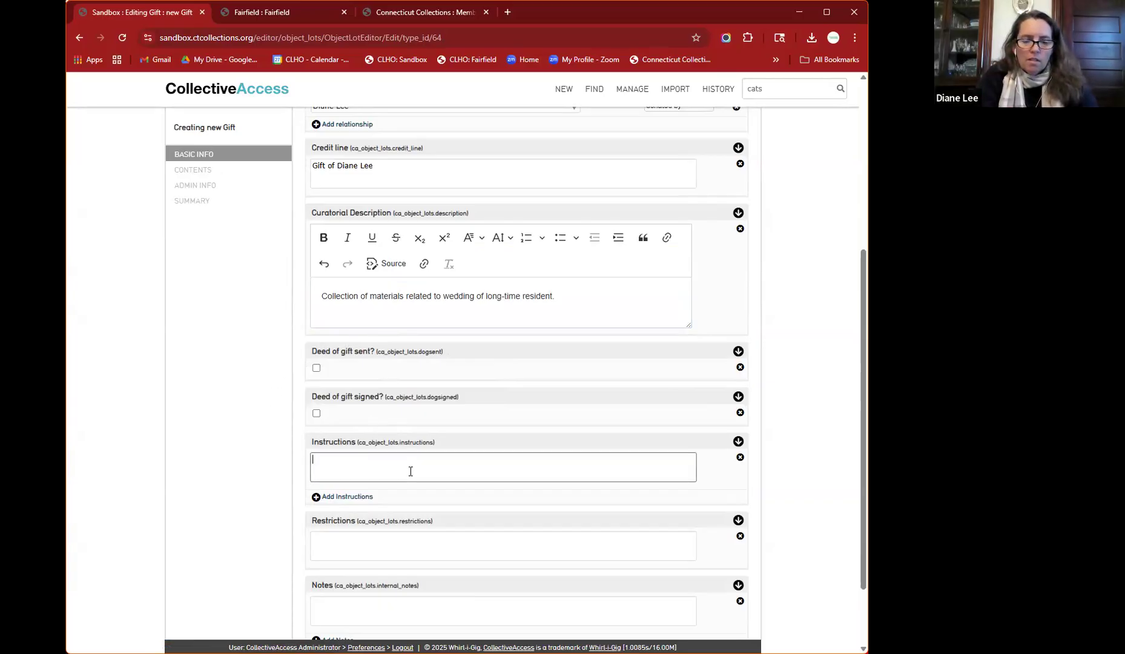
- Enter the instructions 'Physically number items before handing off to volunteers to catalog.'
type("Physcall")
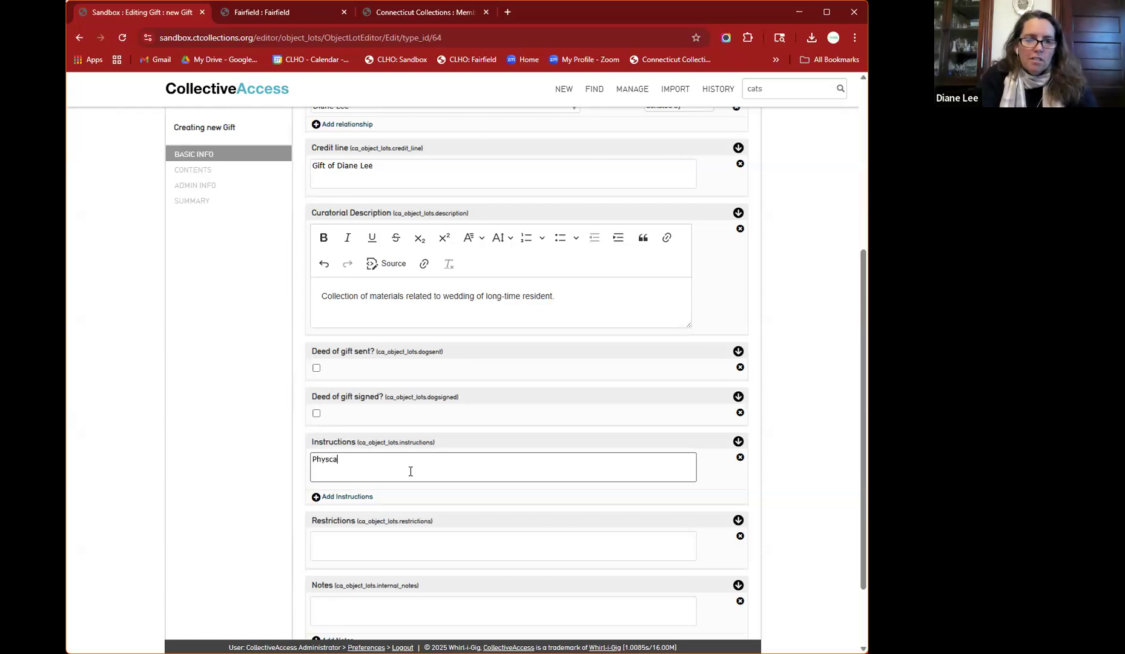
key("BackSpace")
key("BackSpace")
key("BackSpace")
key("BackSpace")
type("icall")
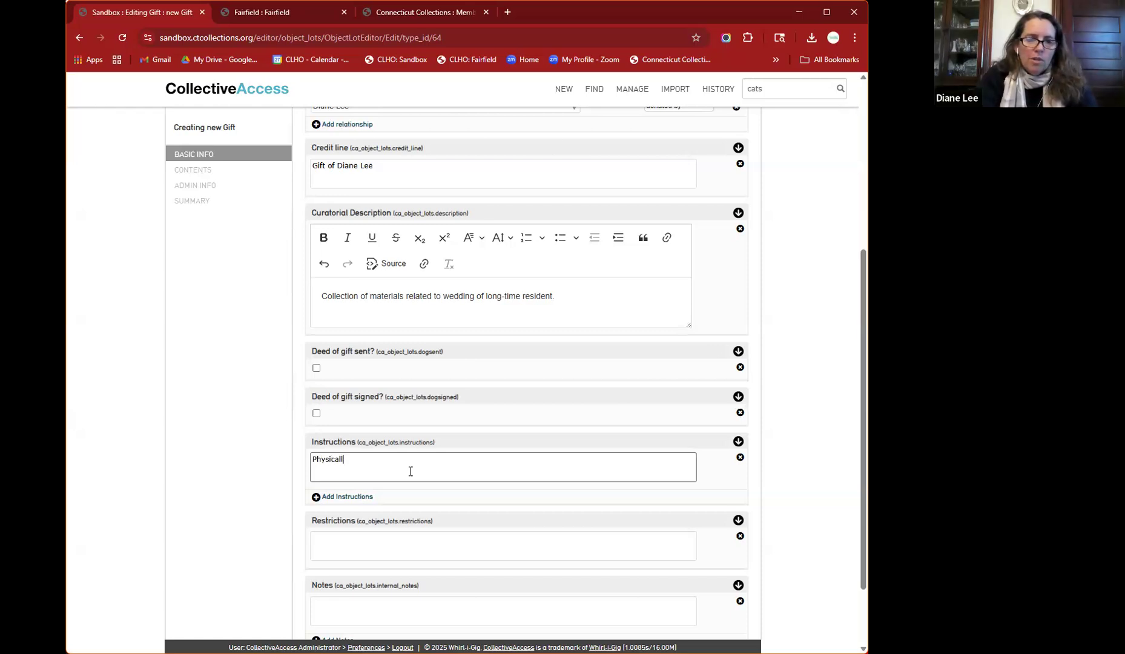
type("y number i")
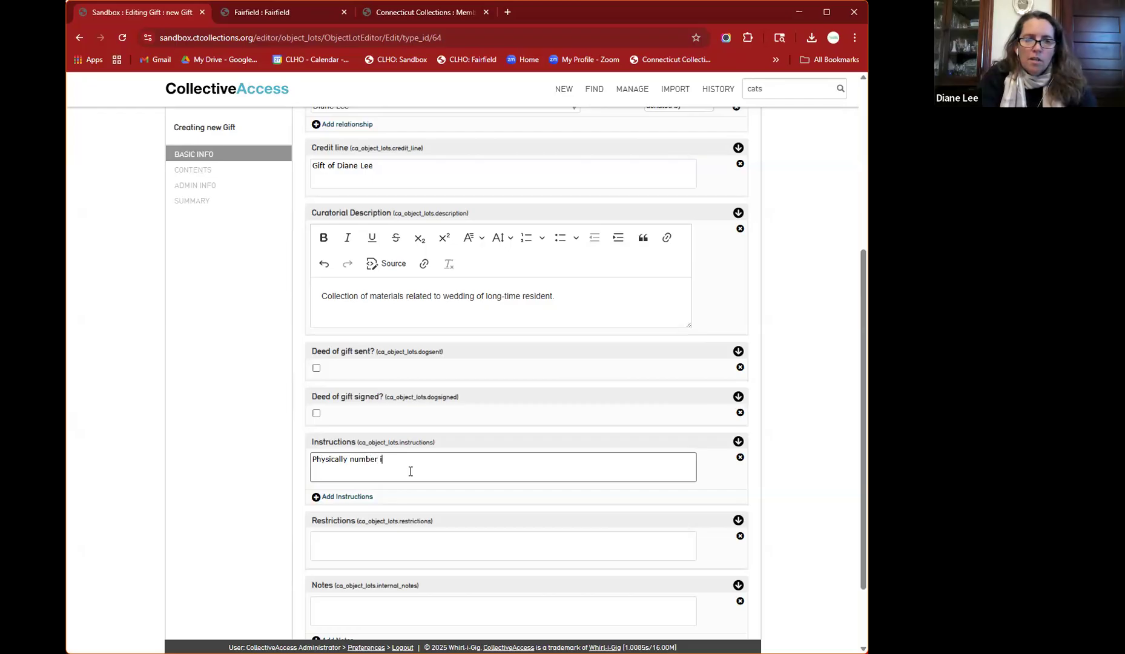
type("tems befor")
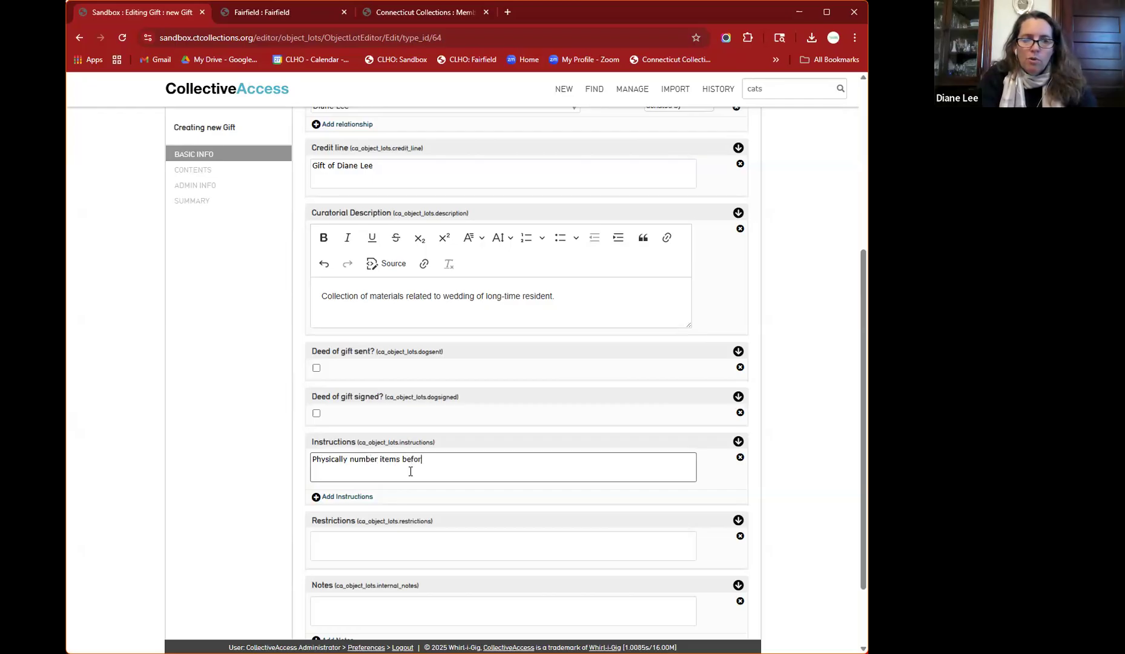
type("e handing off to vol")
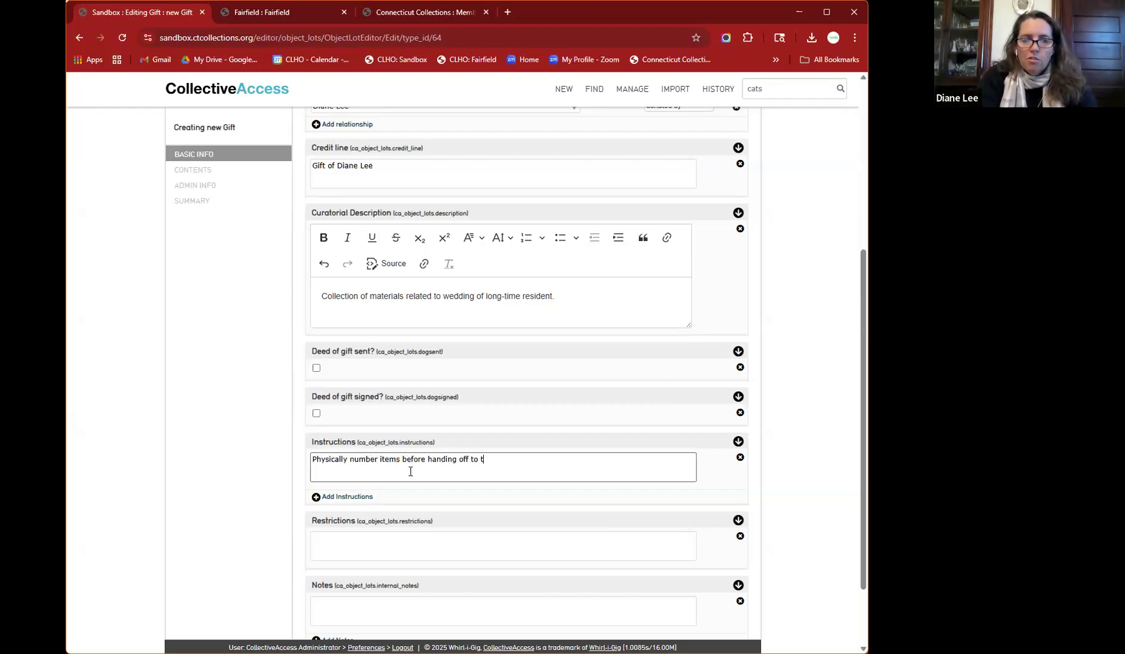
type("unteer")
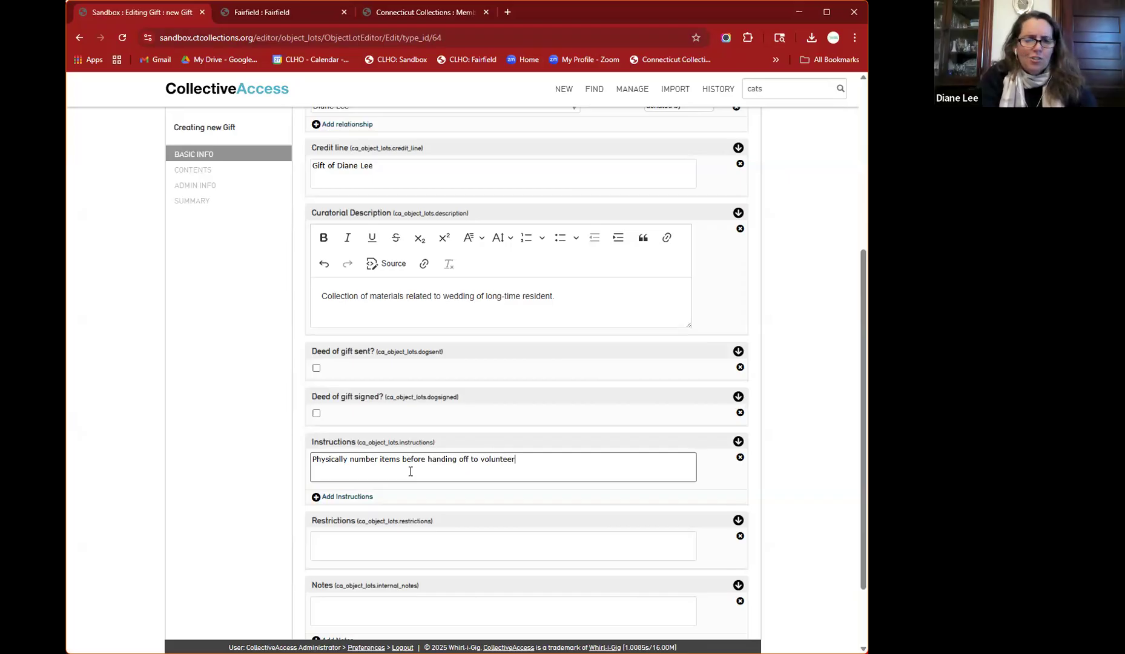
type("s to ca")
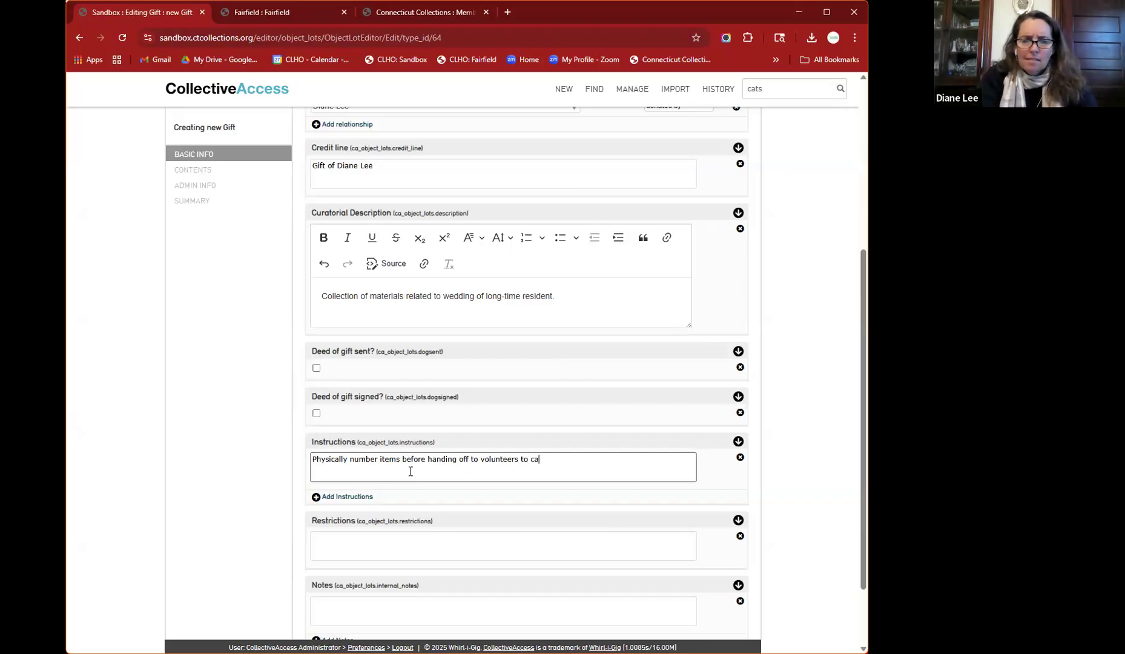
type("tal")
key("BackSpace")
key("BackSpace")
type("ag")
key("BackSpace")
type("log.")
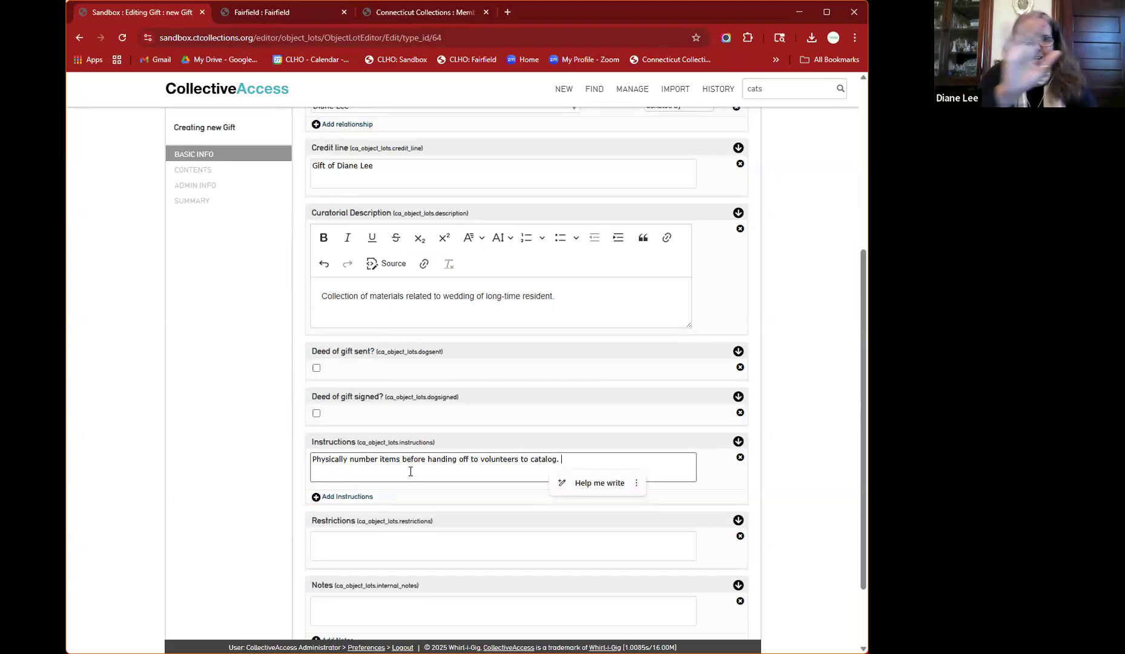
- Pass through the Restrictions and Notes fields, leaving both empty, down to the Save button
left_click(390, 541)
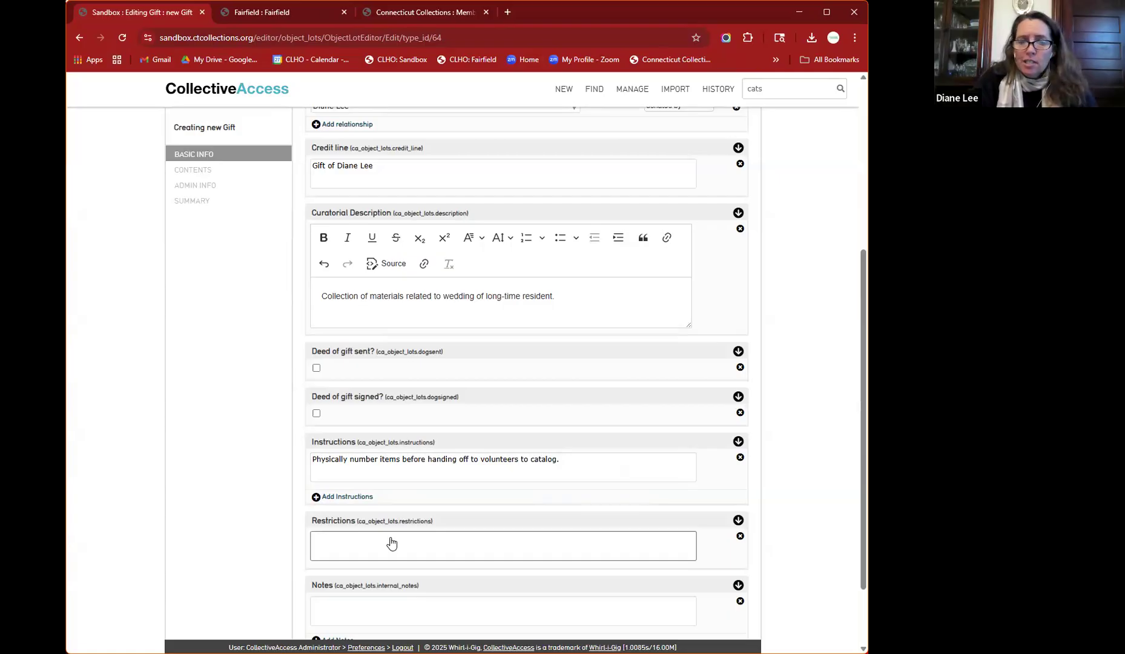
scroll(391, 541, "down", 1)
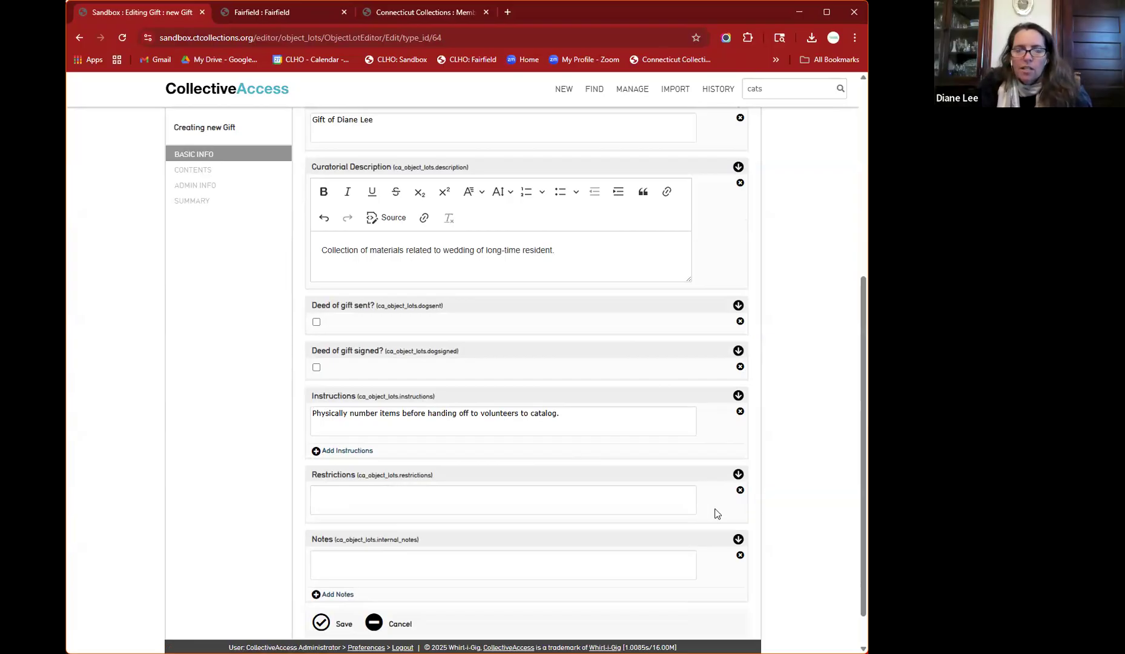
left_click(647, 504)
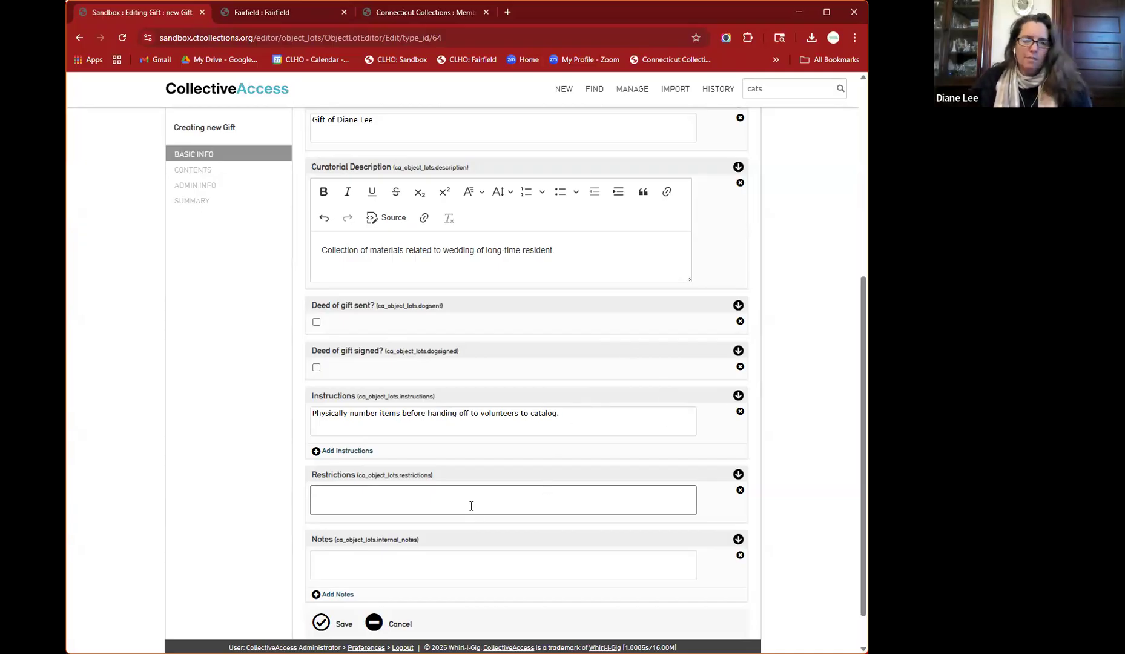
left_click(449, 555)
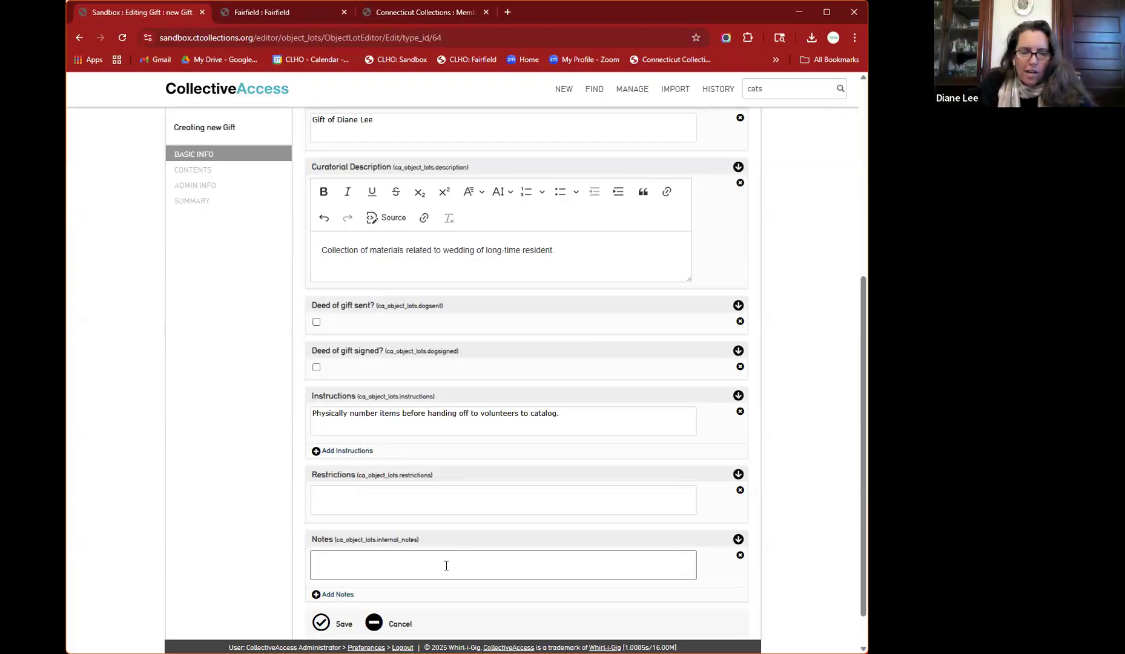
scroll(446, 565, "down", 1)
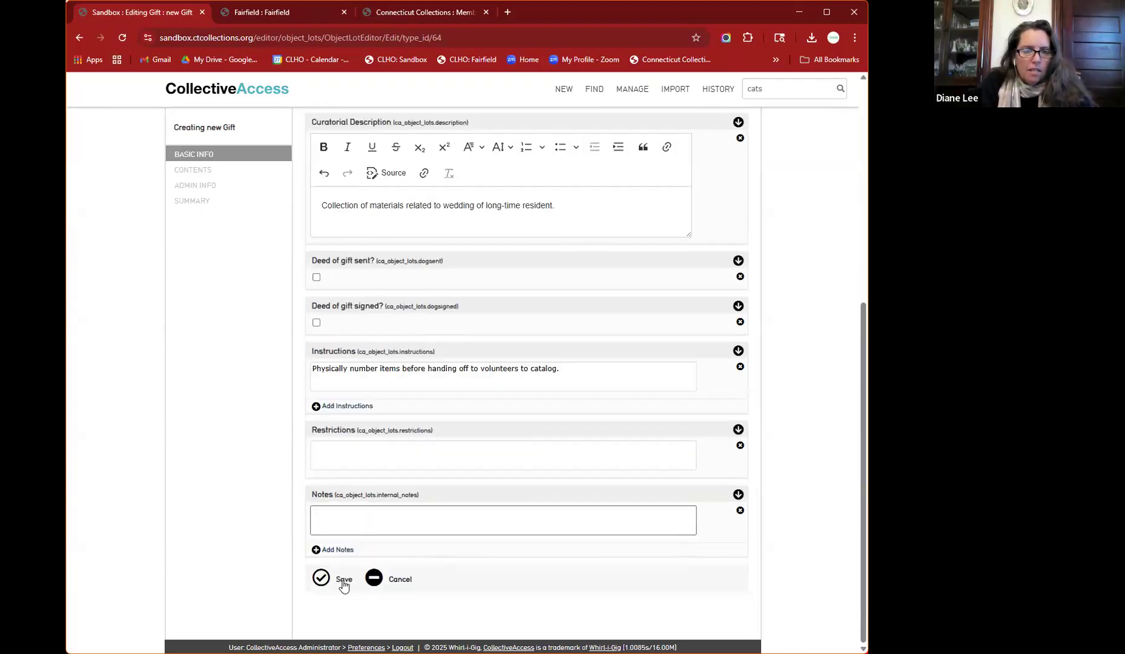
- Save the new gift lot and view its Contents, adding no related objects or collections
left_click(322, 578)
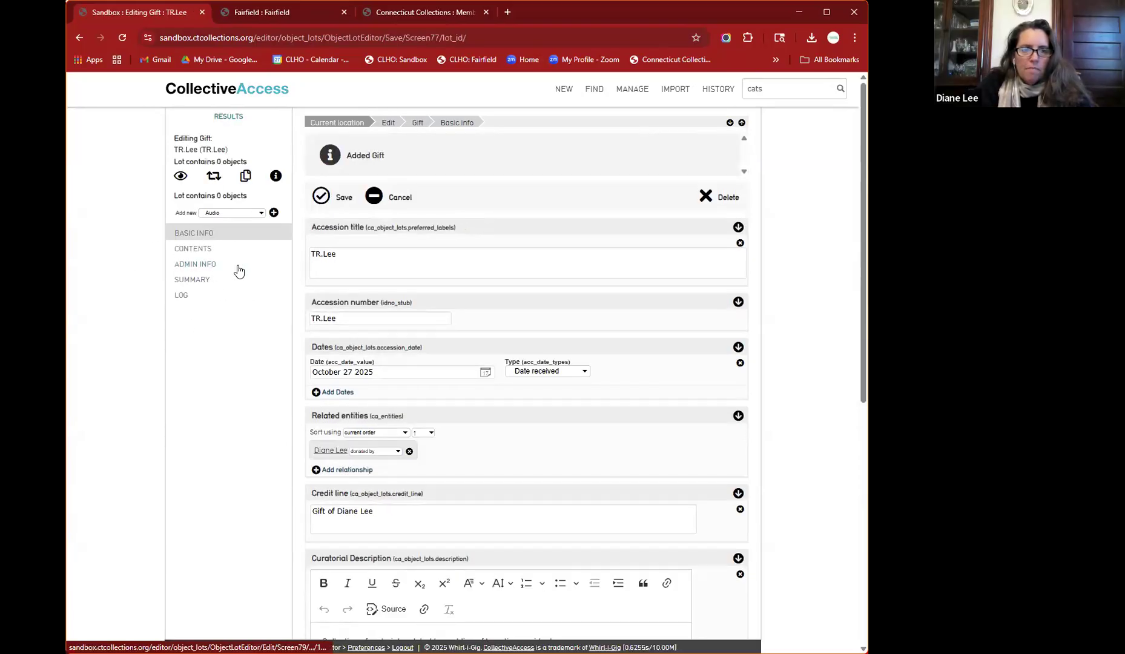
left_click(193, 250)
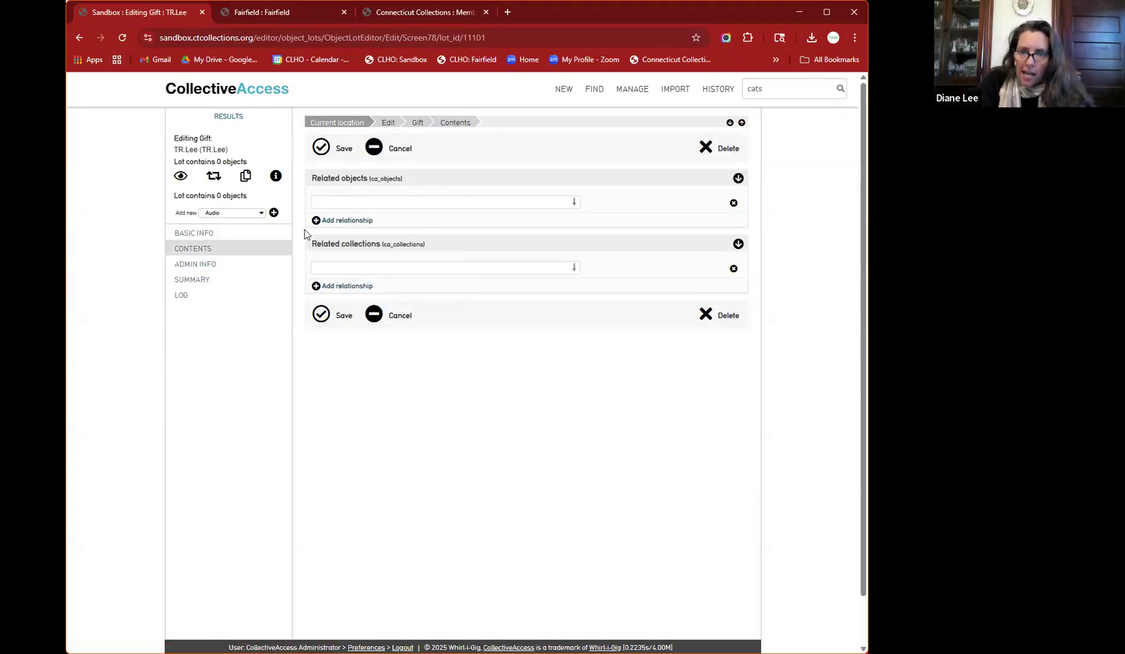
left_click(423, 202)
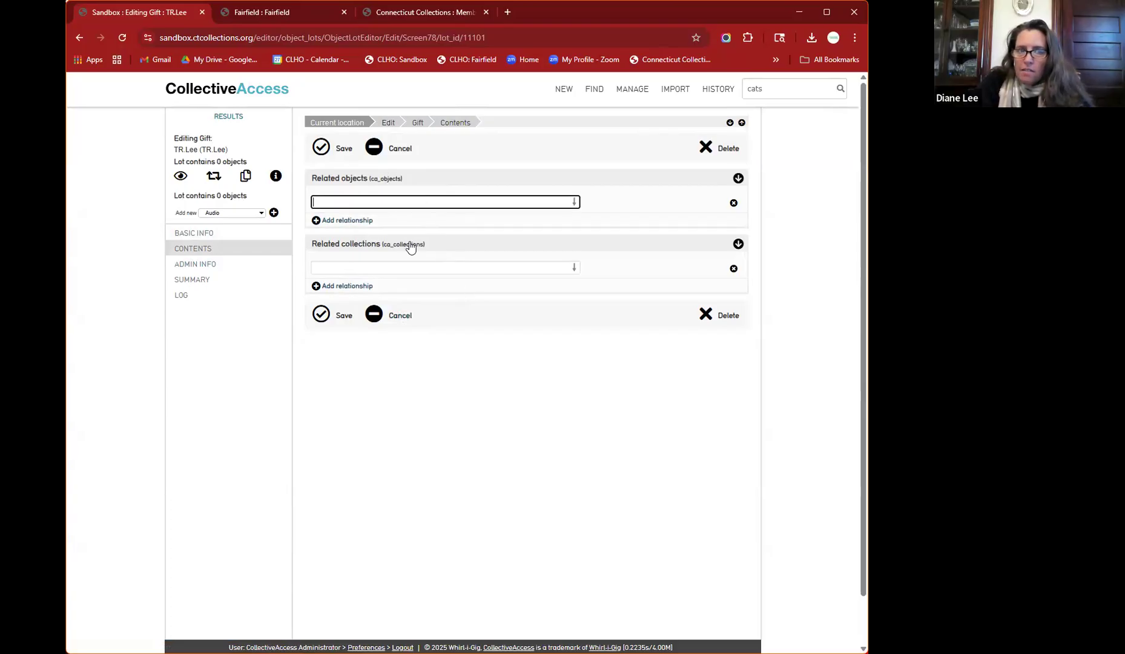
left_click(405, 270)
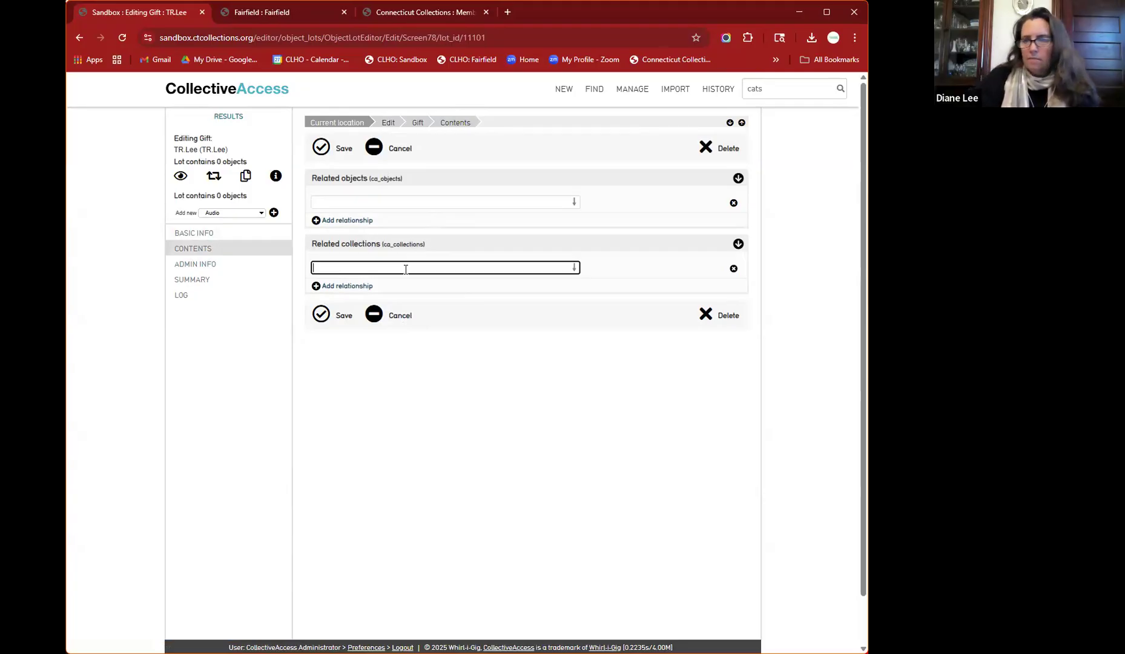
left_click(396, 367)
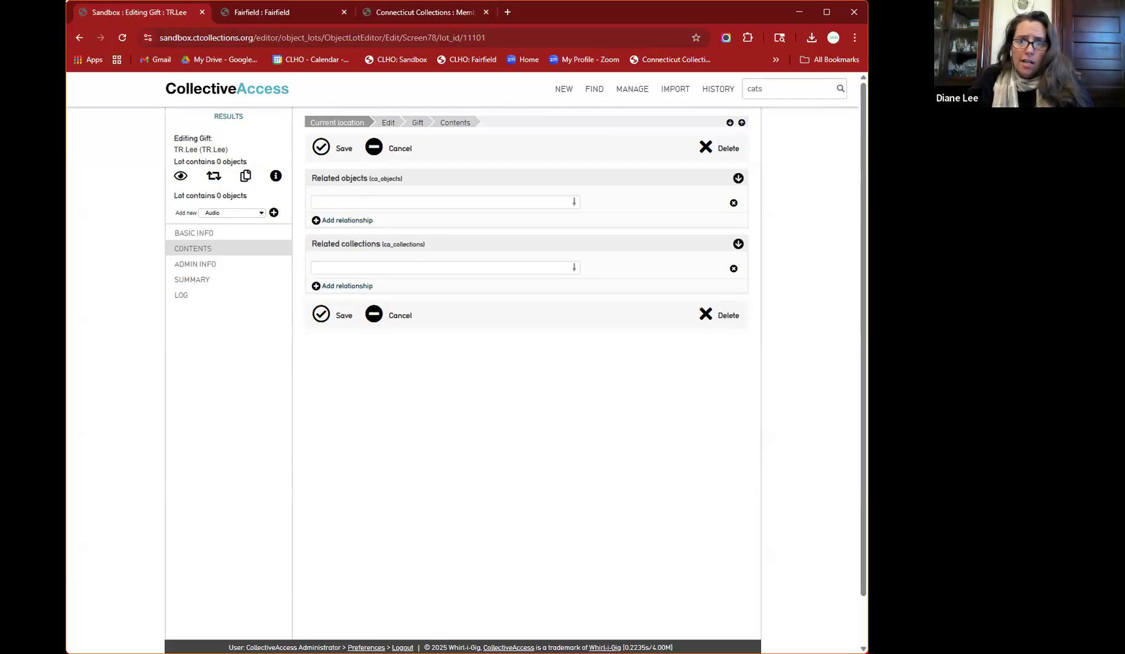
left_click_drag(867, 327, 787, 327)
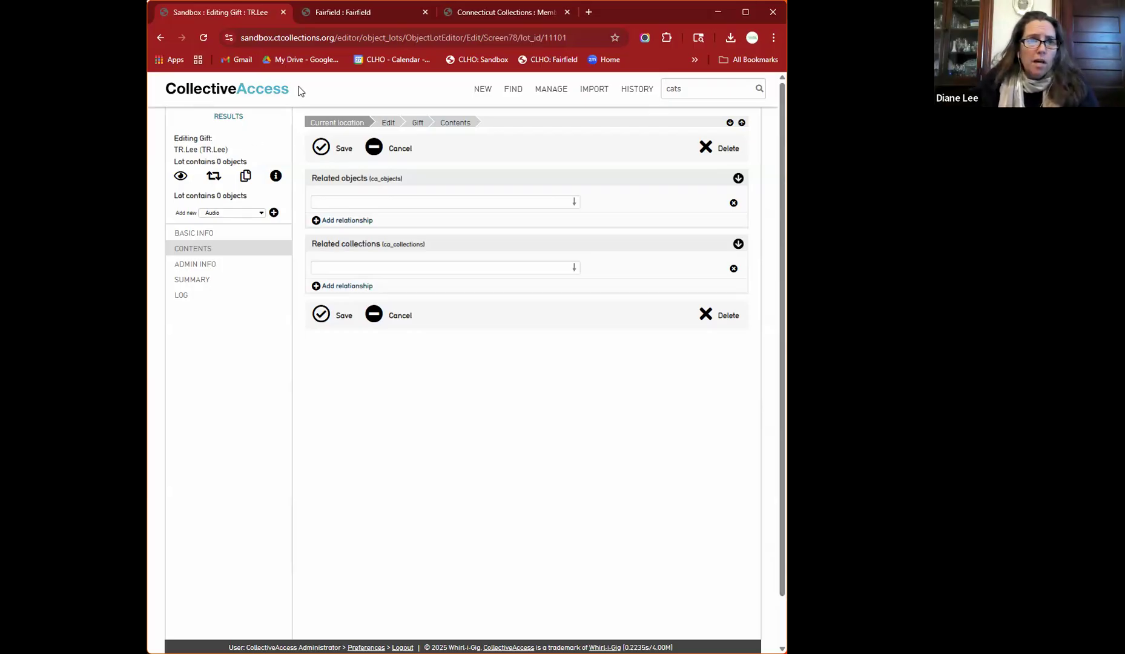
- On the Fairfield tab, search all sets for 'alice' and open Alice in Museumland
left_click(349, 12)
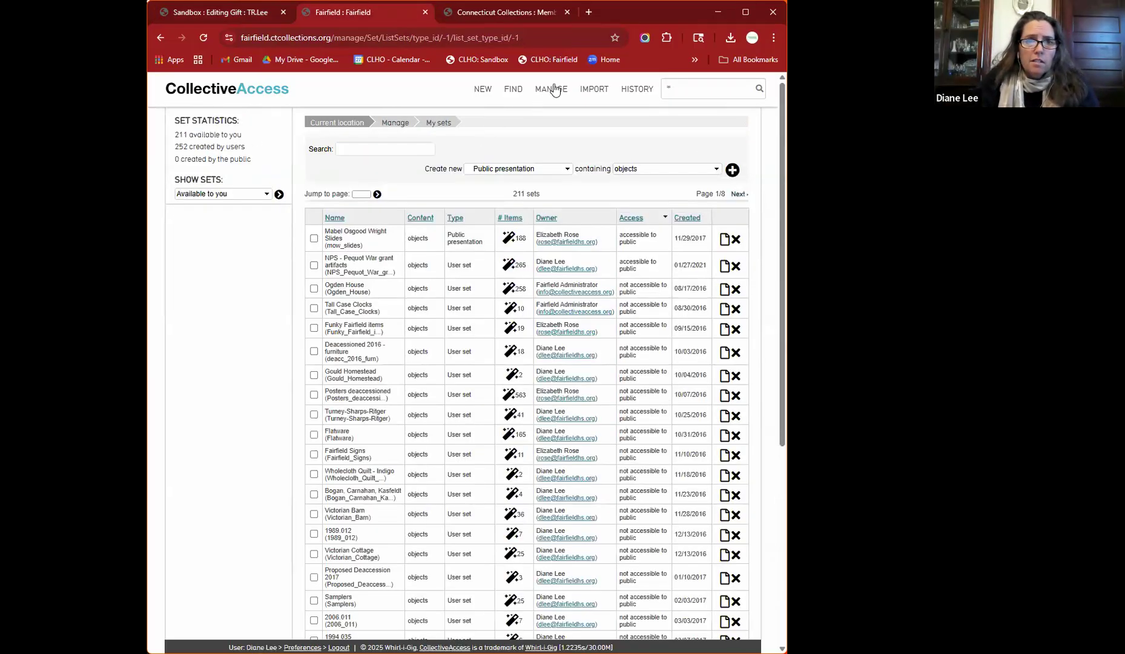
mouse_move(558, 99)
left_click(665, 192)
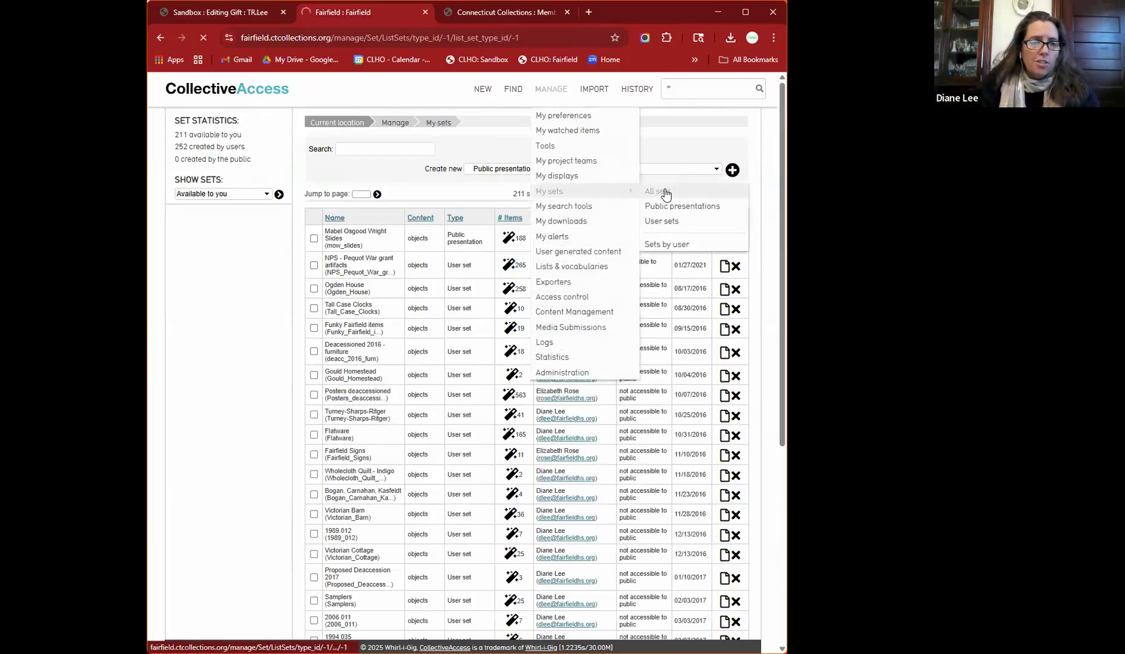
left_click(398, 150)
type("alice")
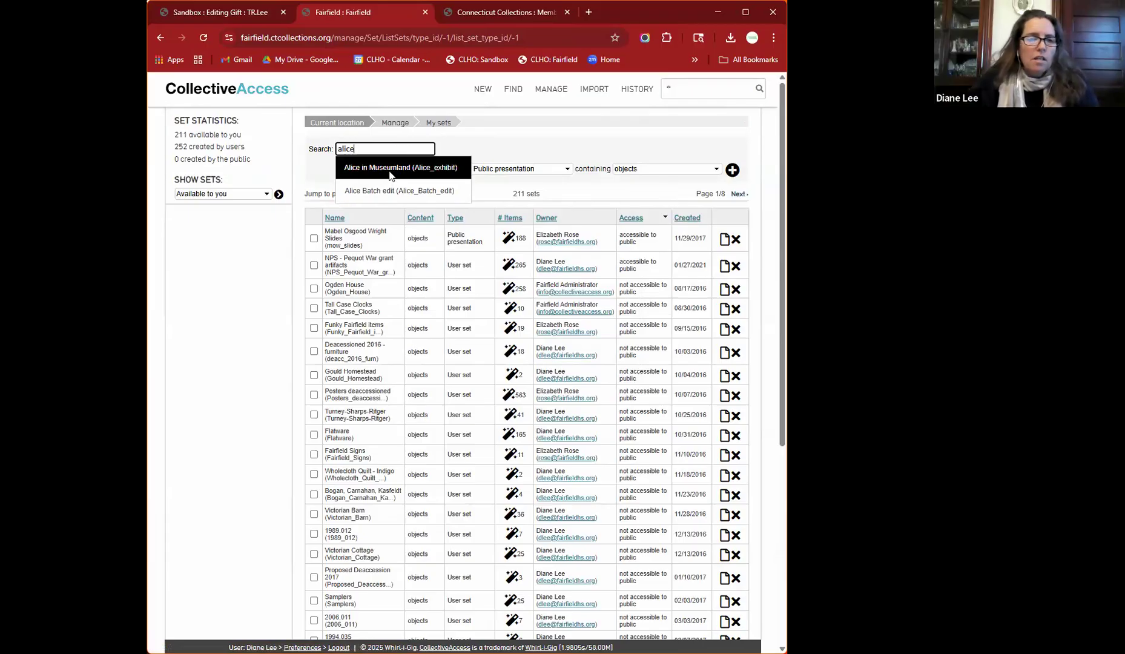
left_click(391, 173)
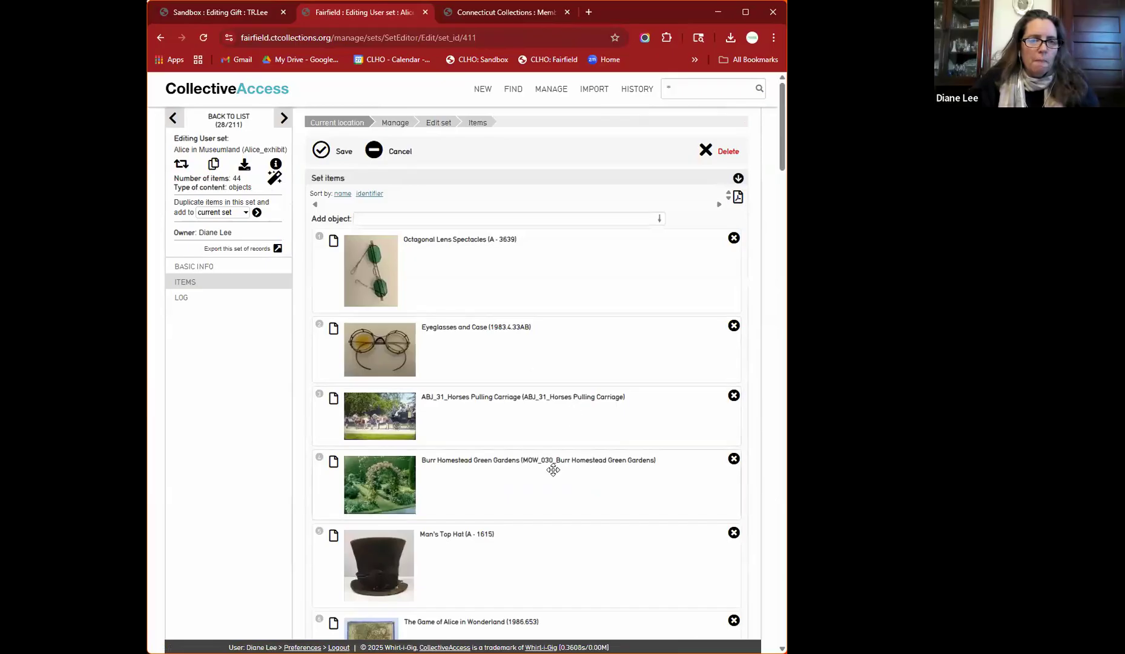
- Browse the set's 44 items, such as spectacles, a top hat and a pocket watch
scroll(553, 468, "down", 4)
scroll(553, 470, "down", 4)
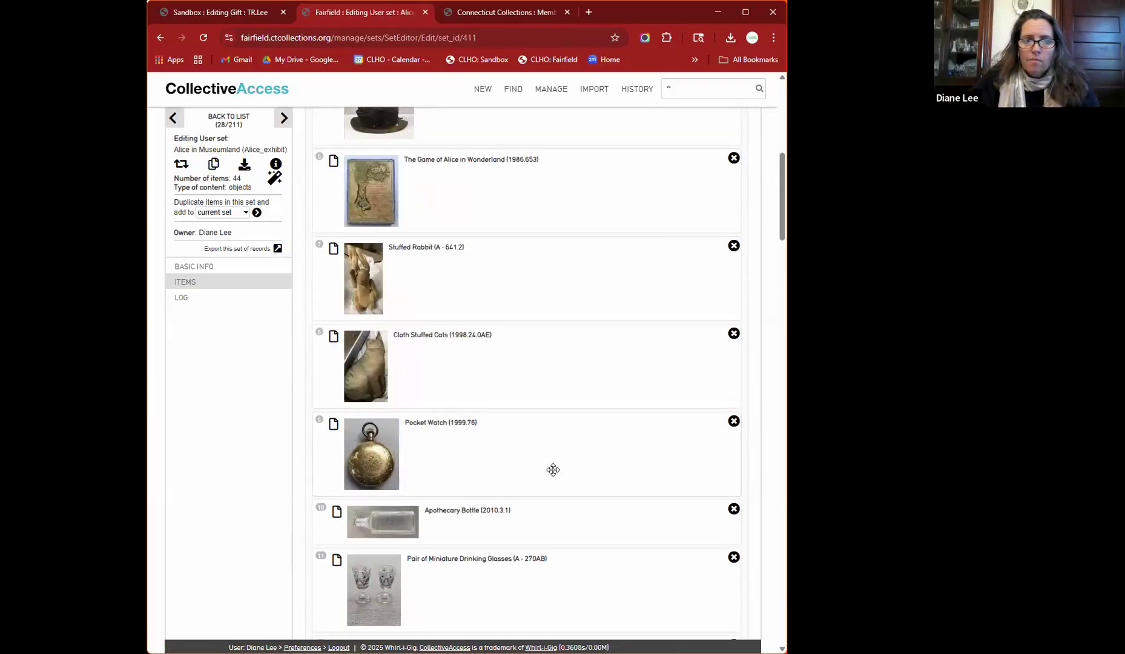
scroll(553, 469, "down", 3)
scroll(553, 470, "up", 8)
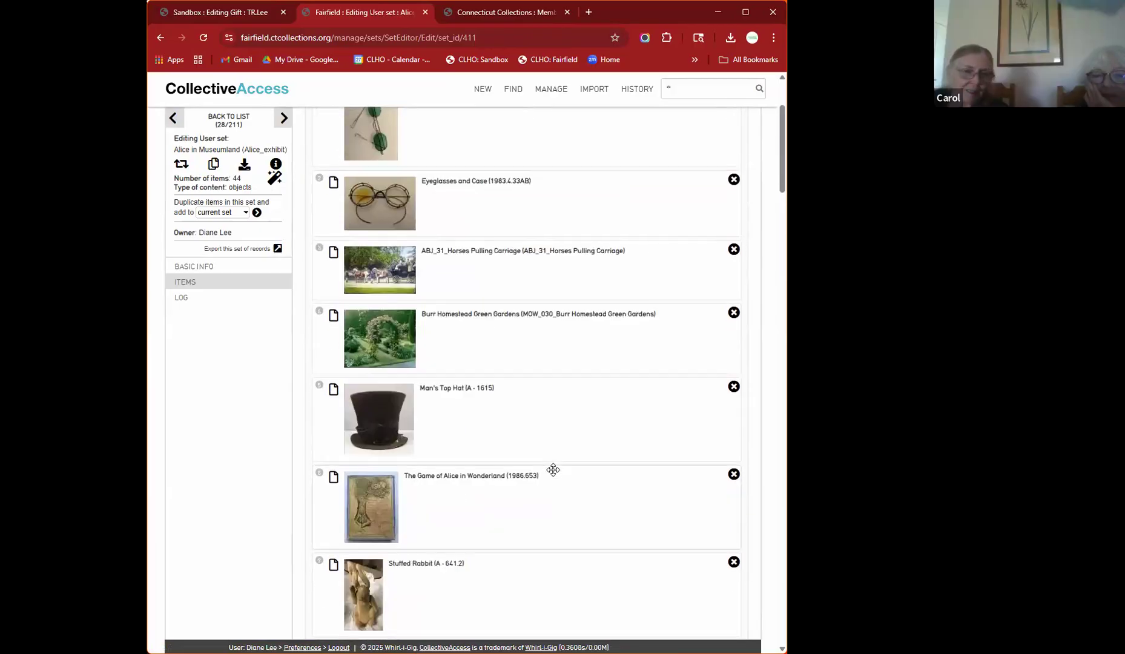
scroll(553, 469, "down", 1)
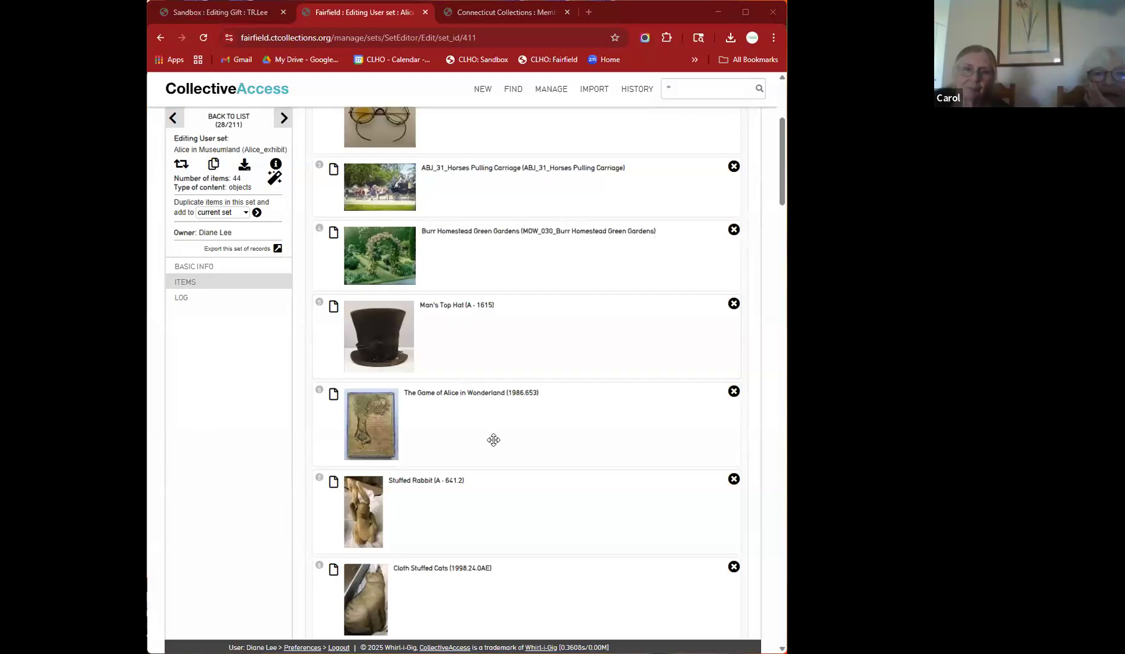
scroll(493, 440, "up", 4)
- Glance at Connecticut Collections, then return to the set and show its Basic Info
mouse_move(533, 100)
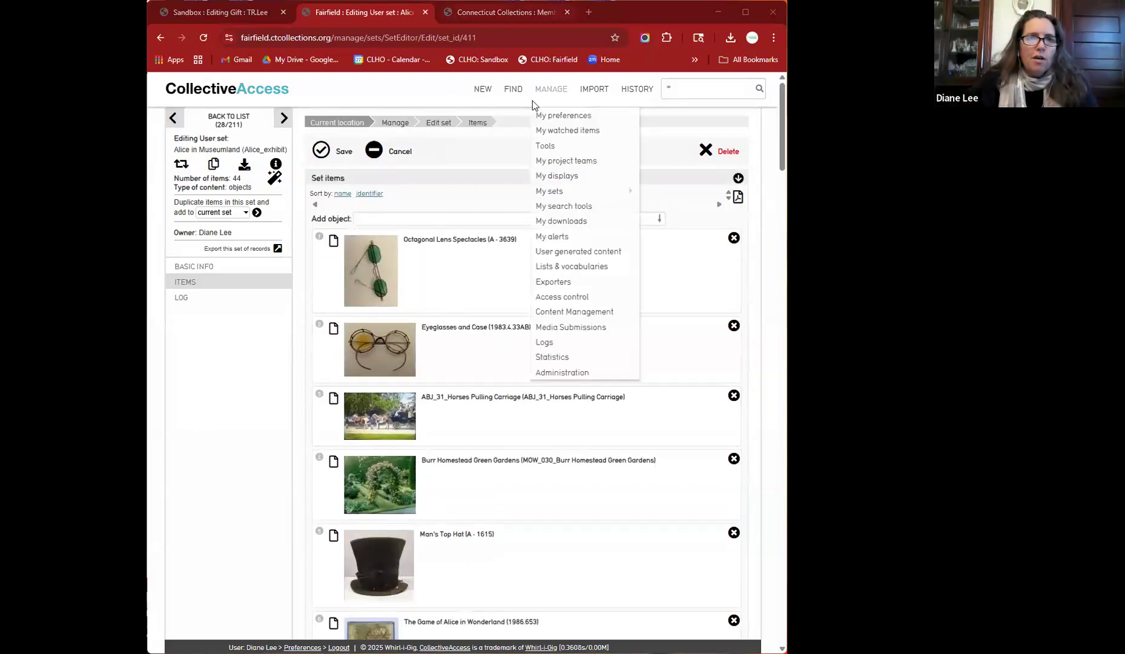
key("ctrl+Tab")
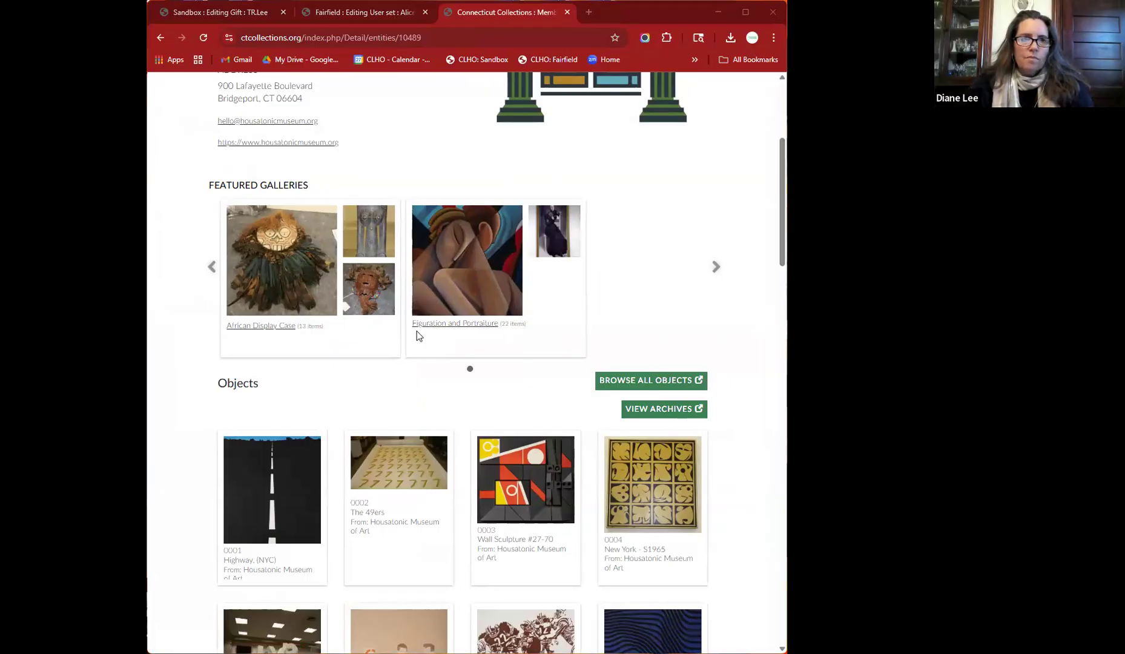
scroll(416, 331, "up", 5)
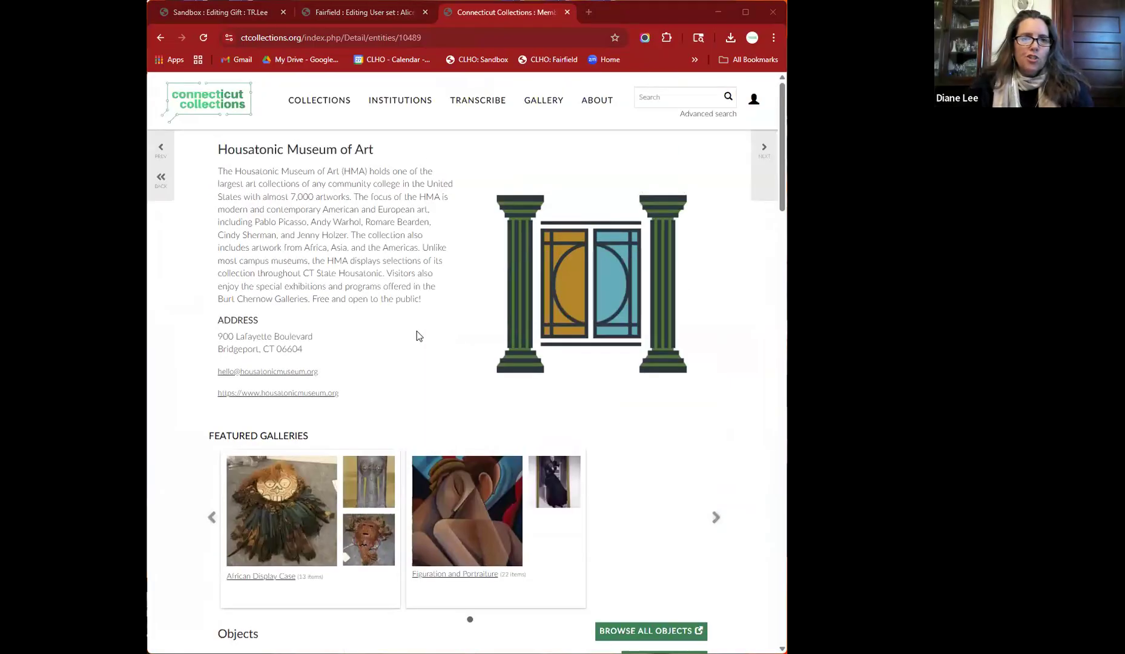
left_click(354, 20)
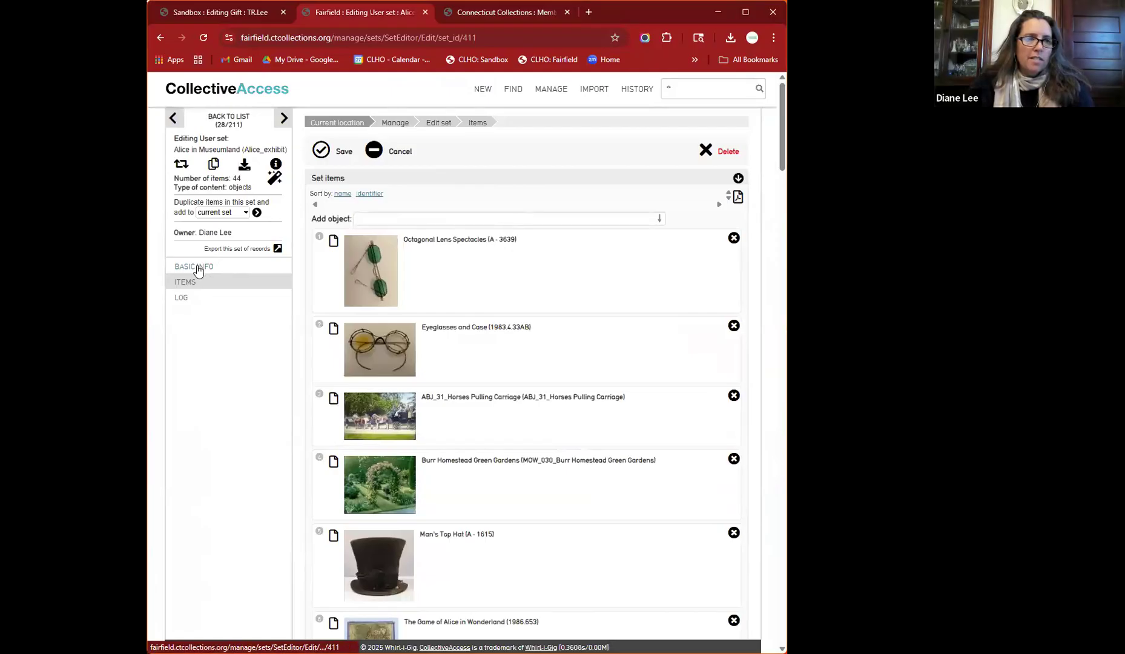
left_click(197, 268)
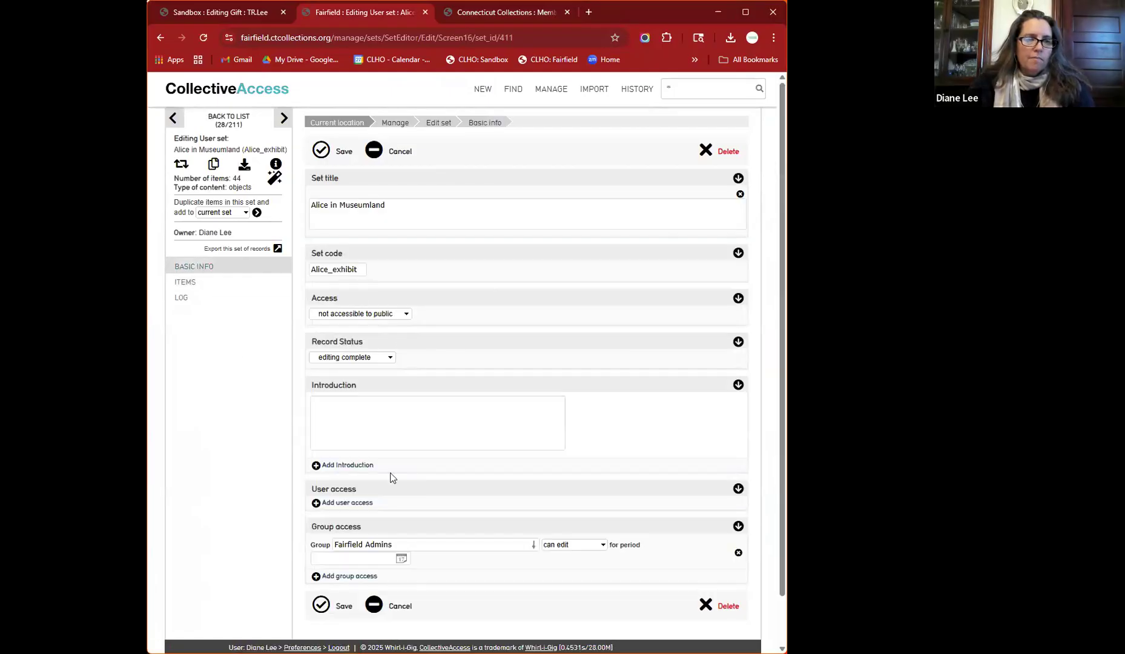
- Check the set's Access options, keeping it not accessible to public, then view Connecticut Collections
scroll(390, 477, "down", 2)
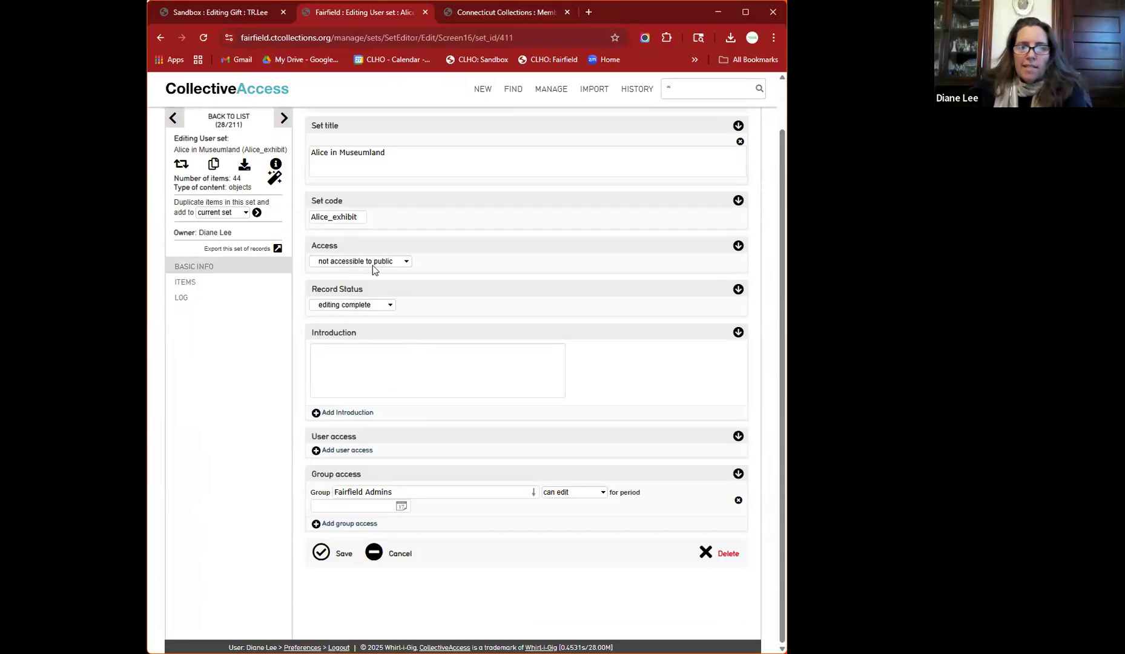
left_click(397, 351)
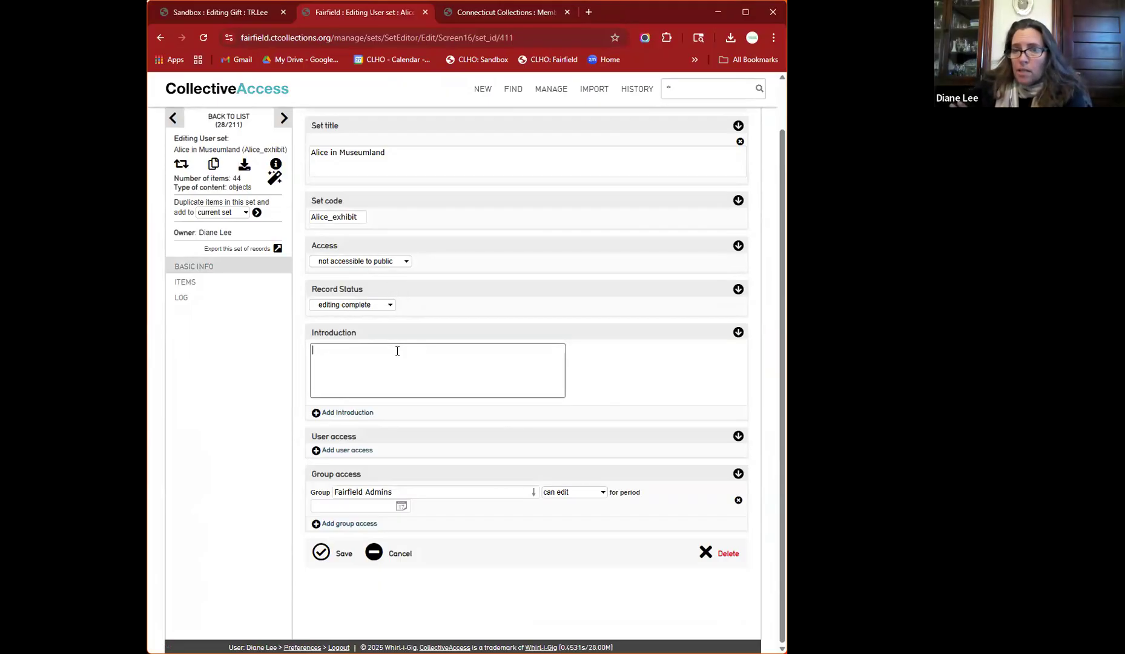
left_click(367, 262)
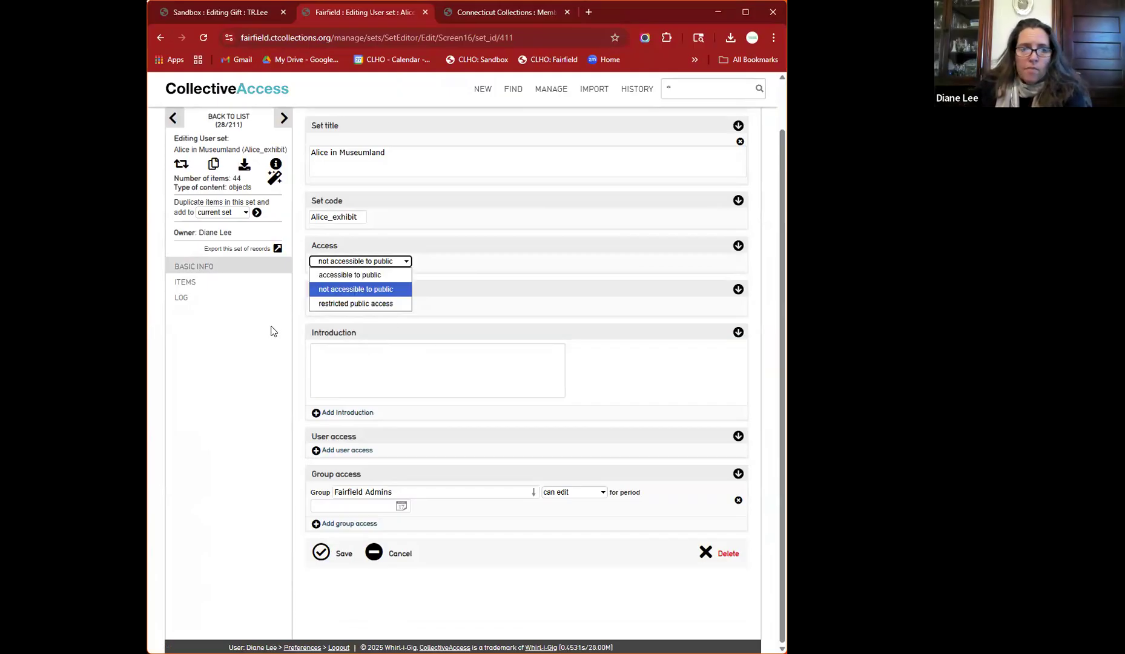
left_click(232, 403)
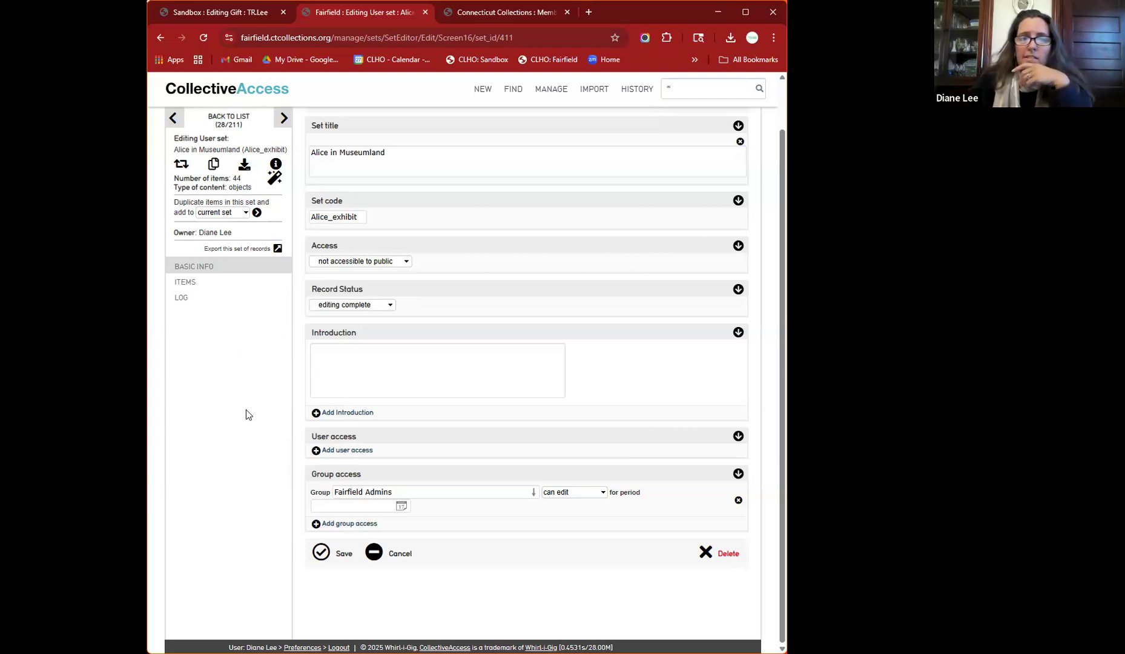
left_click(443, 12)
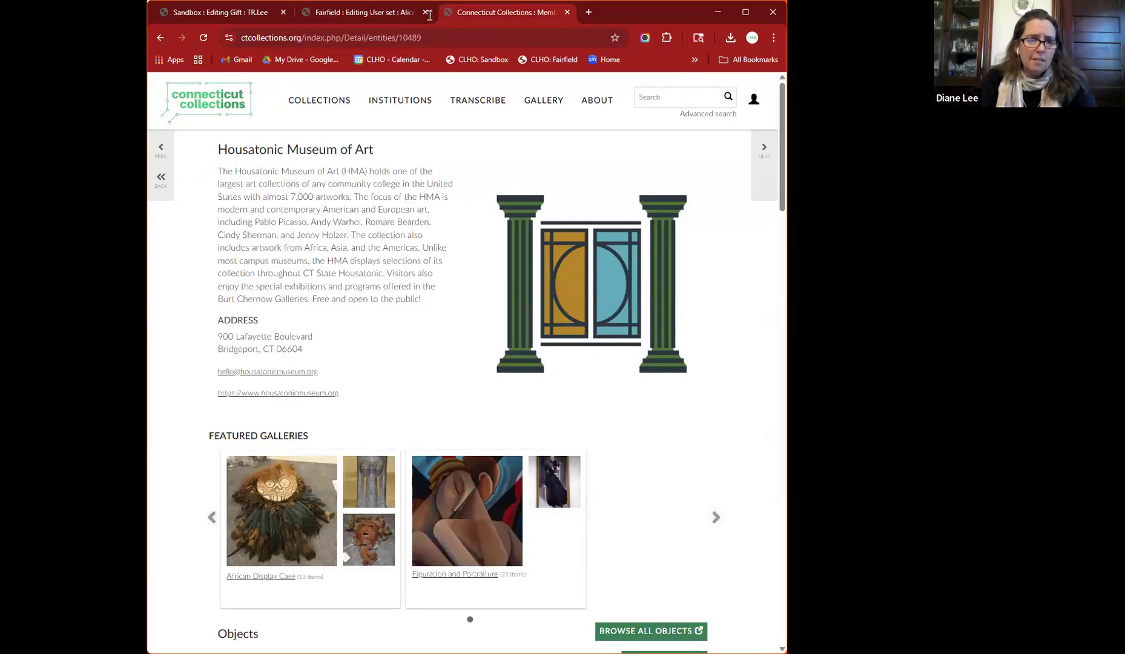
- Leave the Housatonic Museum of Art page and return to the Alice in Museumland set editor
left_click(374, 14)
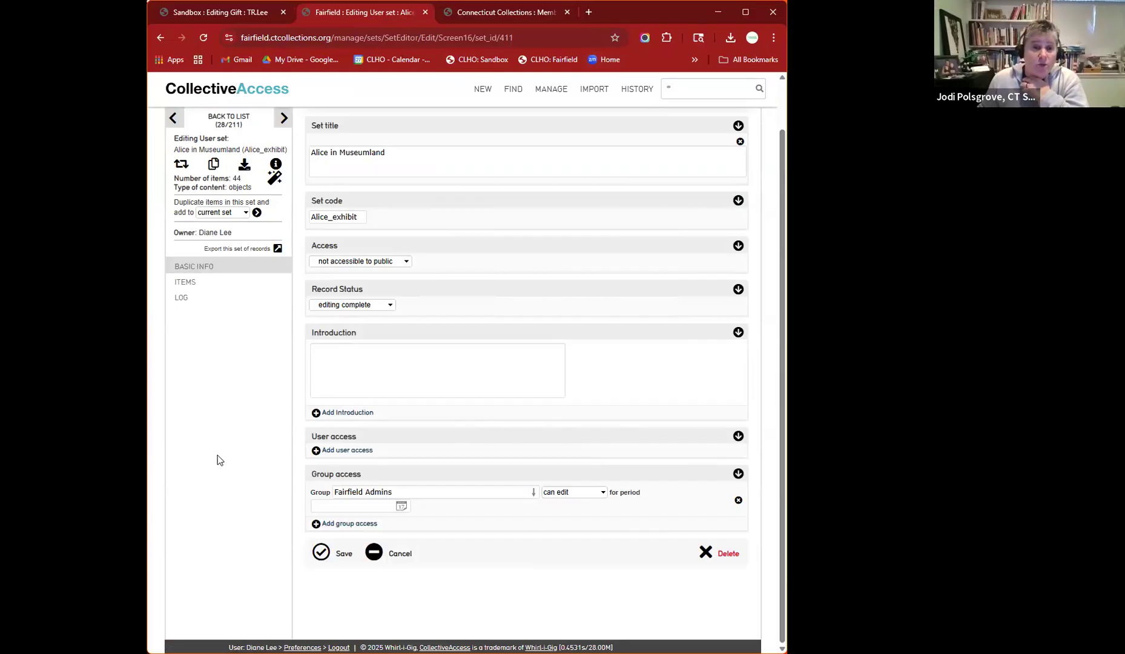
- Scroll the set editor to the top and switch to the Sandbox gift lot's Contents screen
scroll(249, 415, "up", 1)
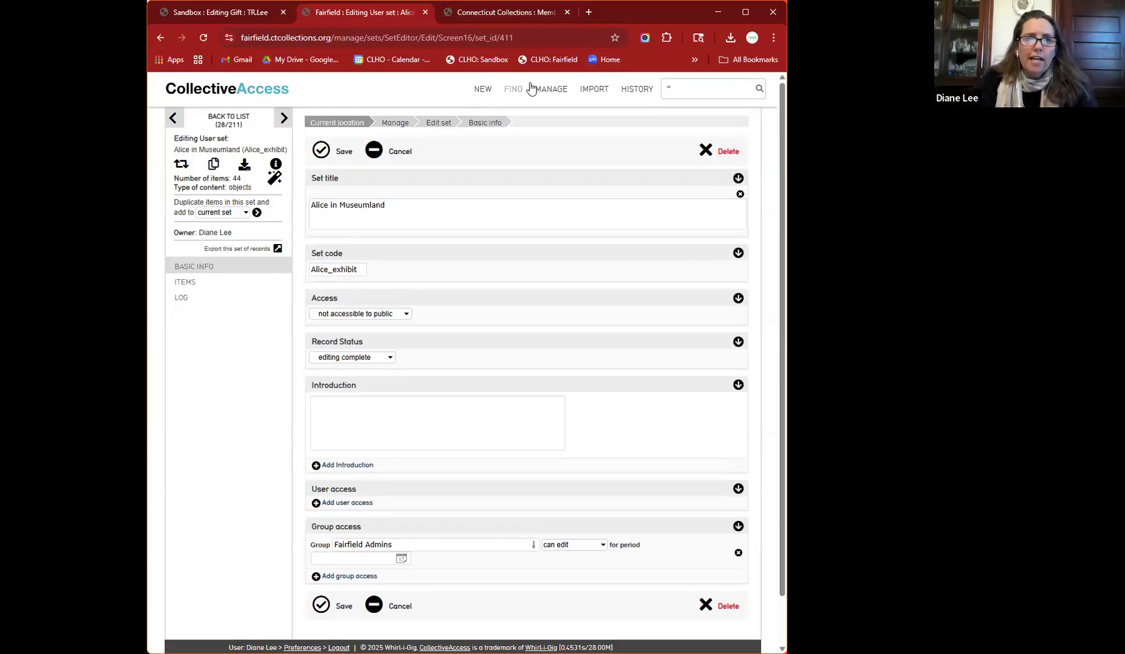
left_click(206, 16)
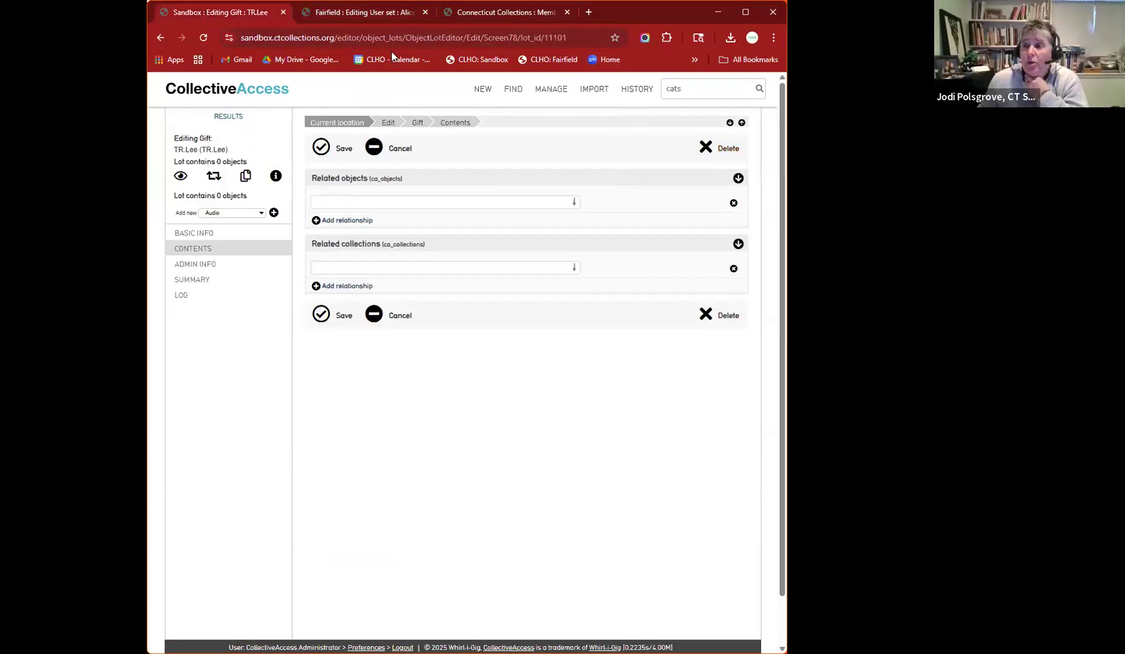
- List the Sandbox's public presentations, then go back to the Fairfield set editor
mouse_move(551, 90)
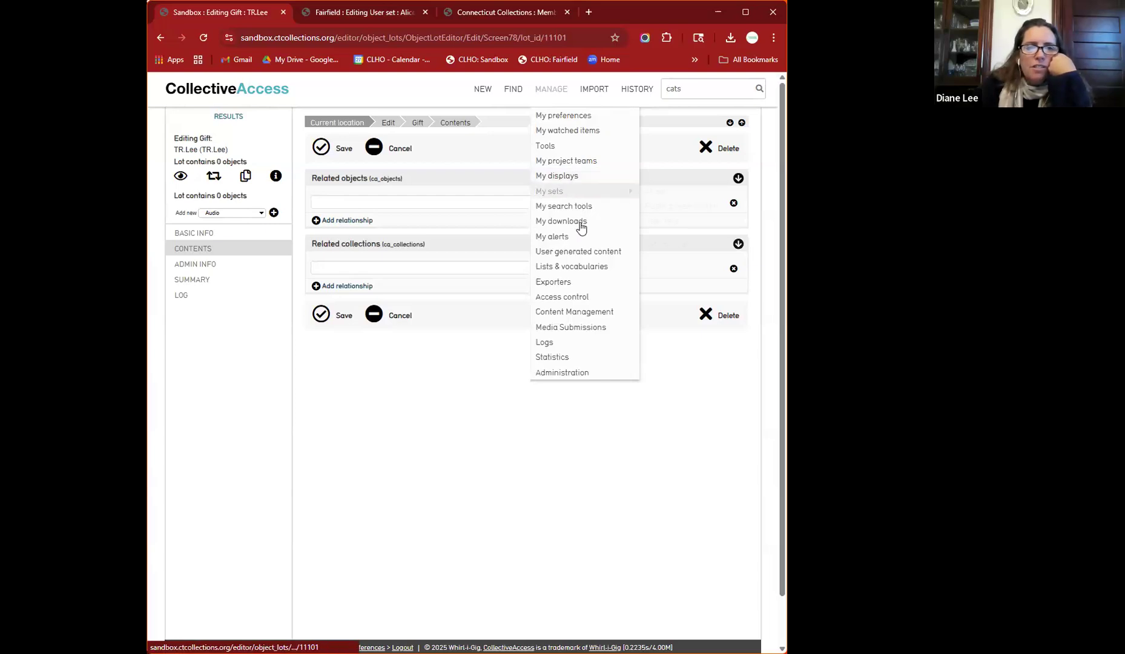
mouse_move(583, 193)
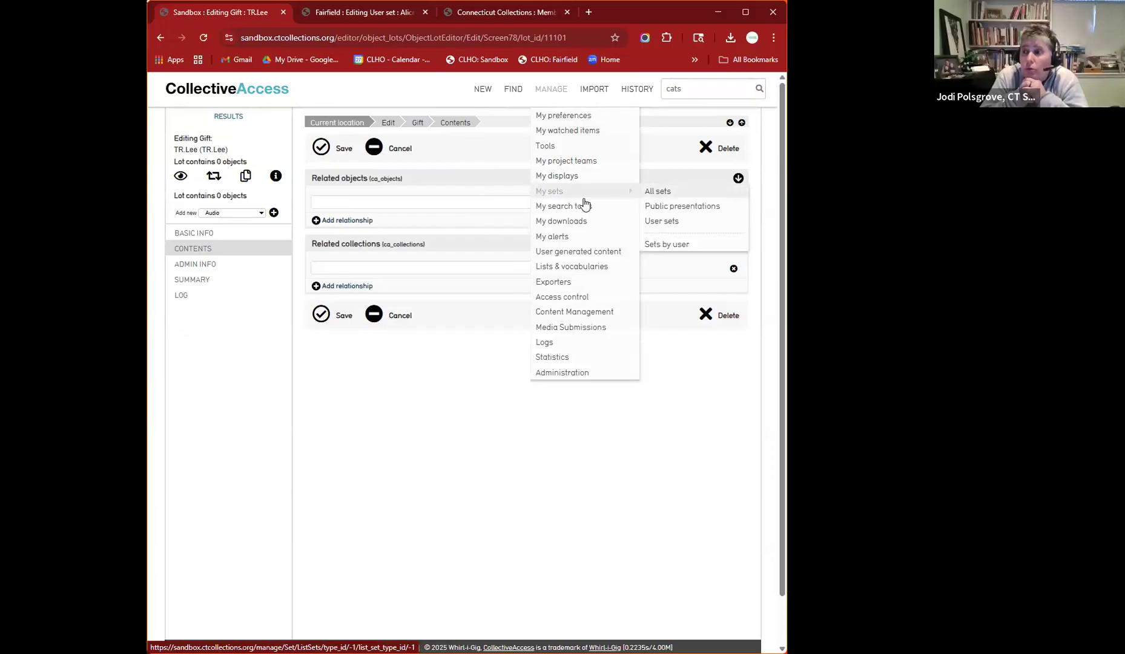
left_click(679, 207)
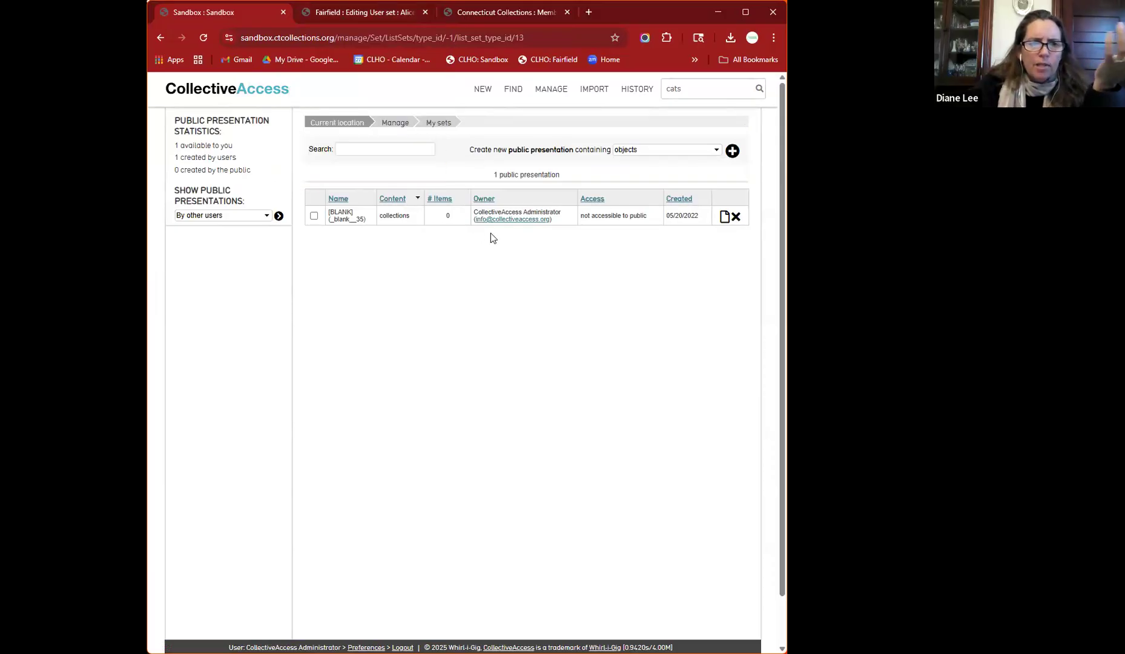
left_click(345, 14)
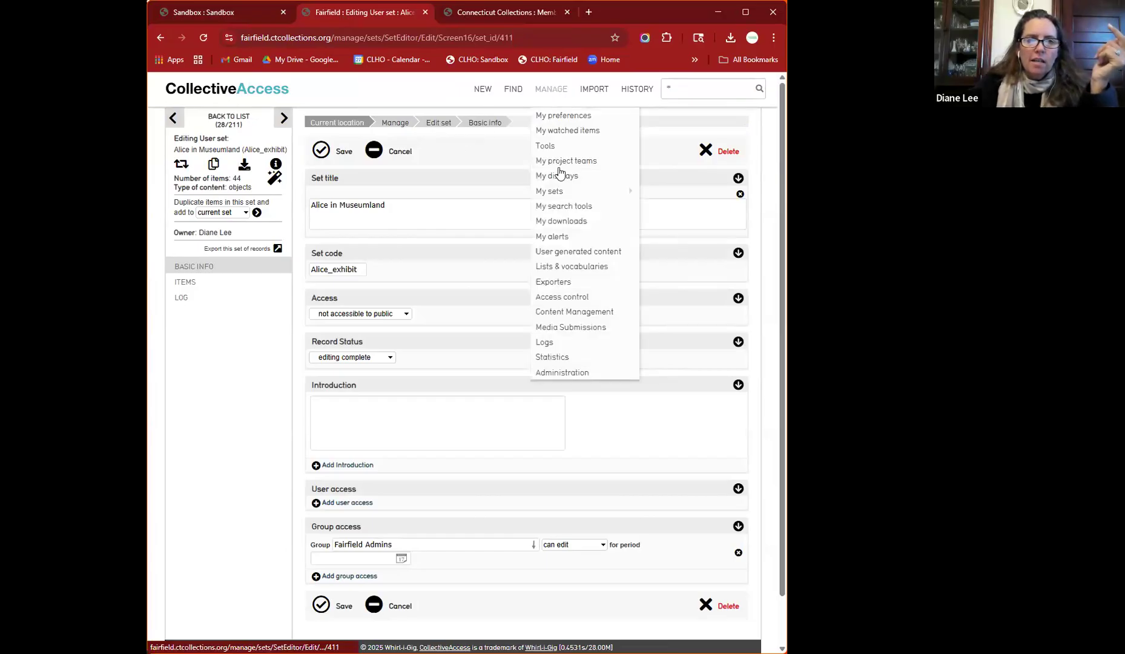
- Show Fairfield's six public presentations, then list all 211 sets
mouse_move(621, 192)
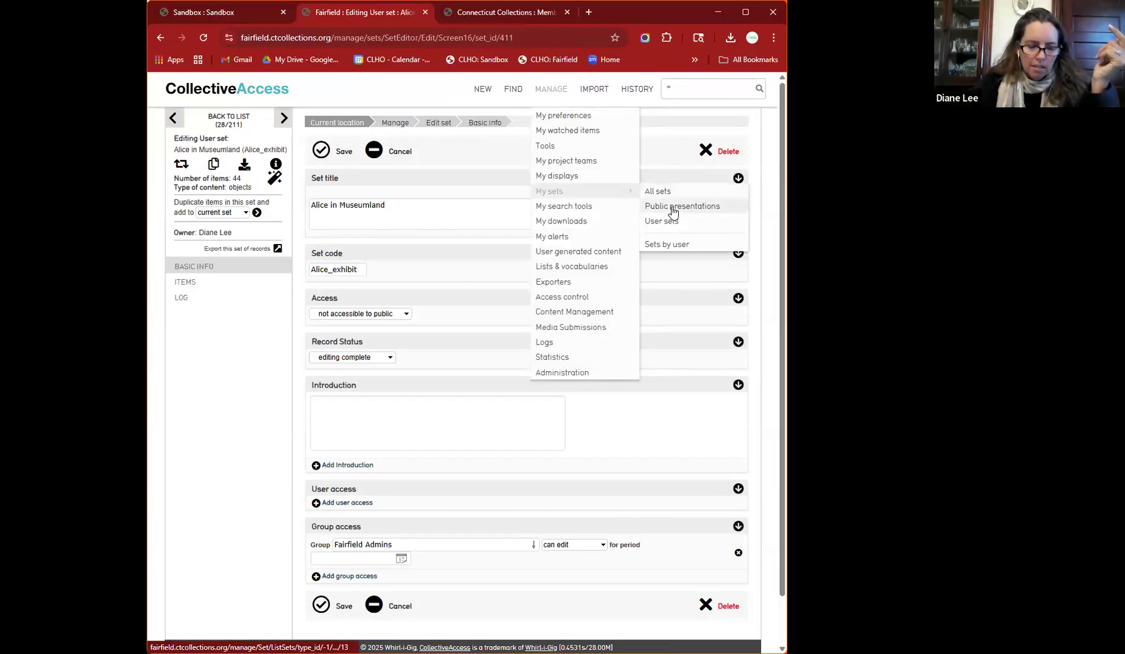
left_click(673, 209)
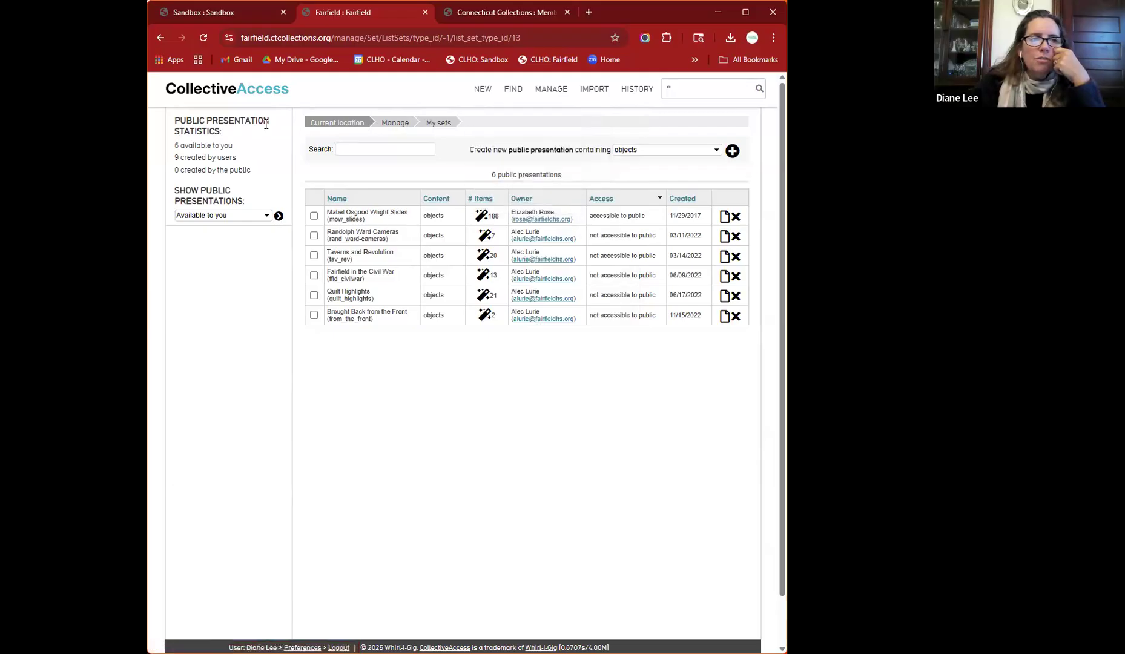
mouse_move(549, 92)
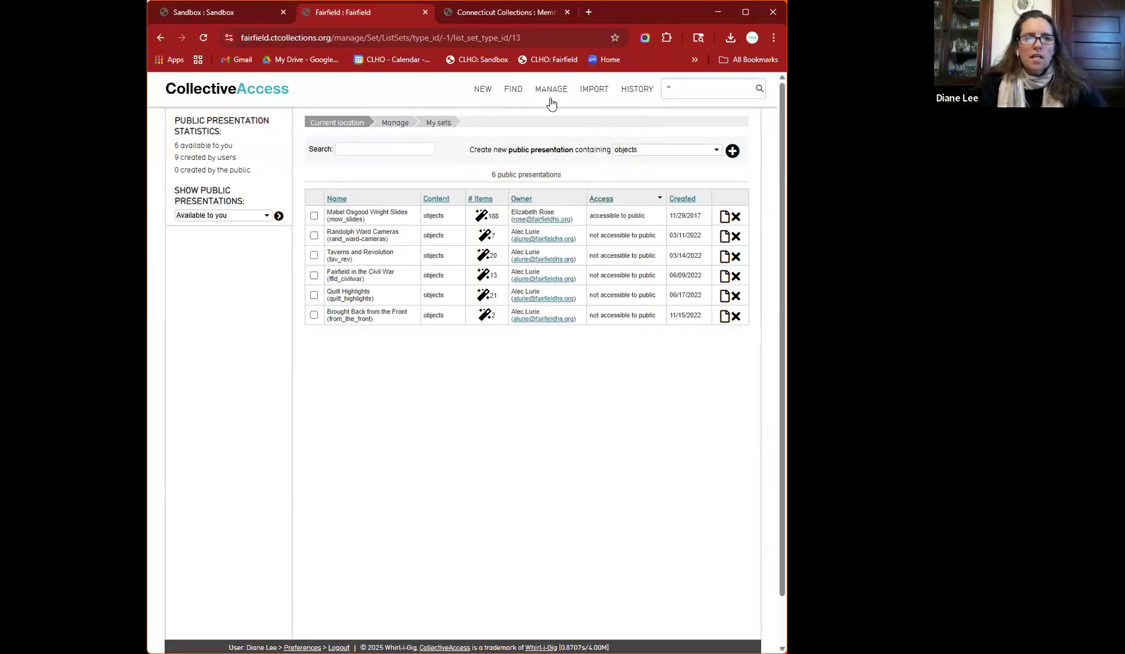
mouse_move(629, 192)
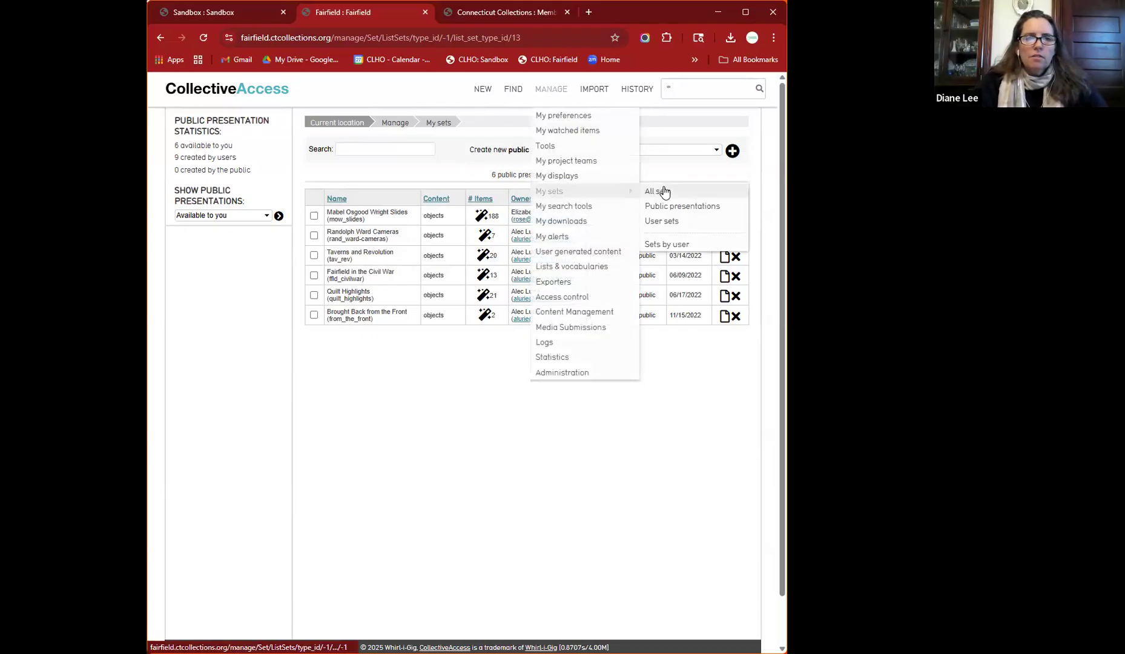
left_click(664, 192)
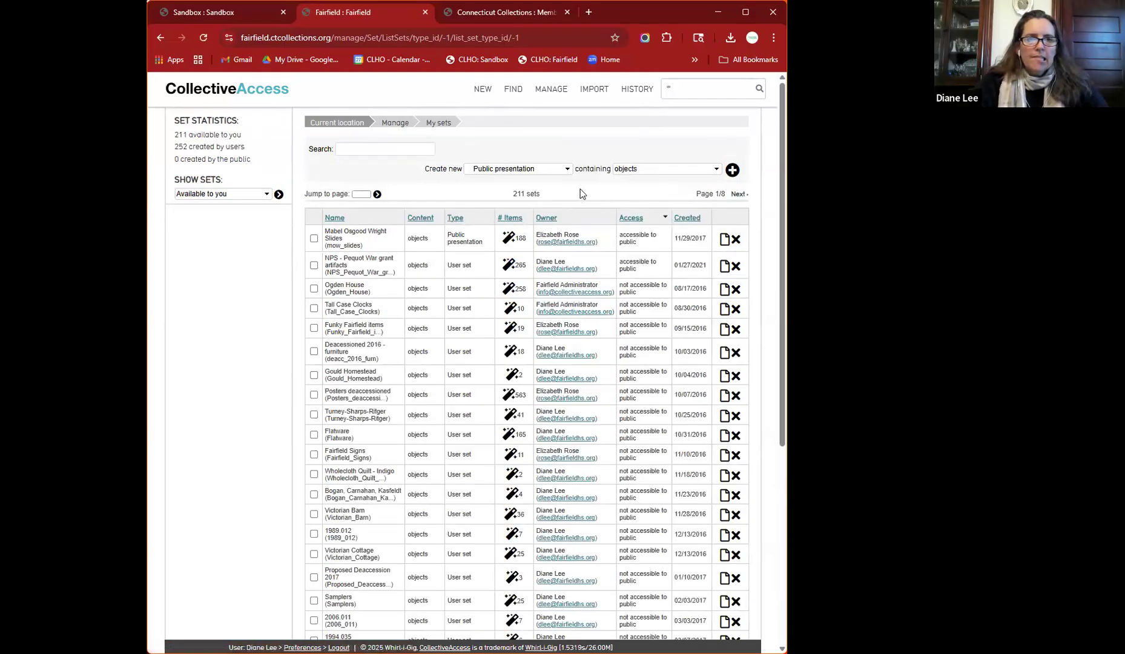
- Start a new set of type Public presentation containing objects
left_click(536, 168)
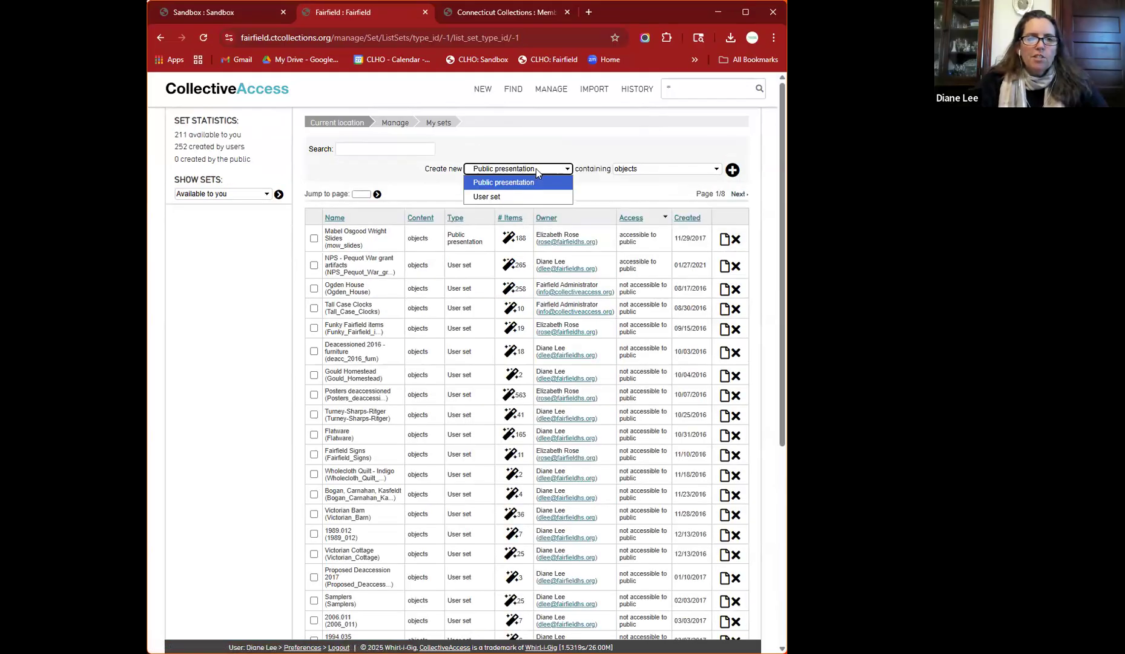
left_click(617, 188)
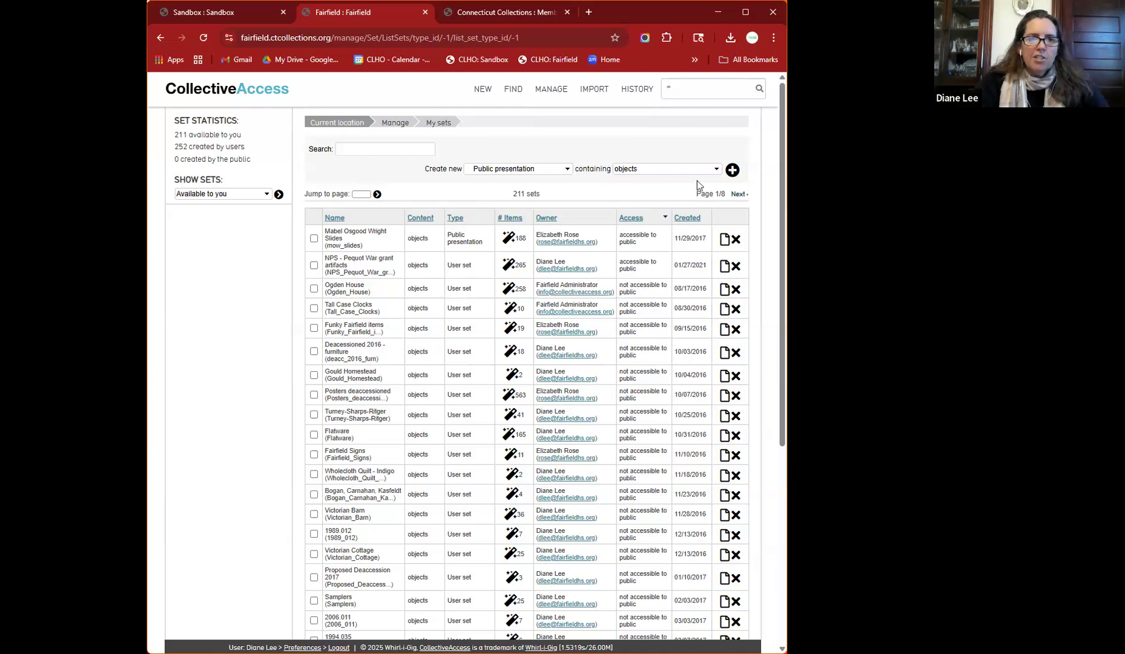
left_click(732, 171)
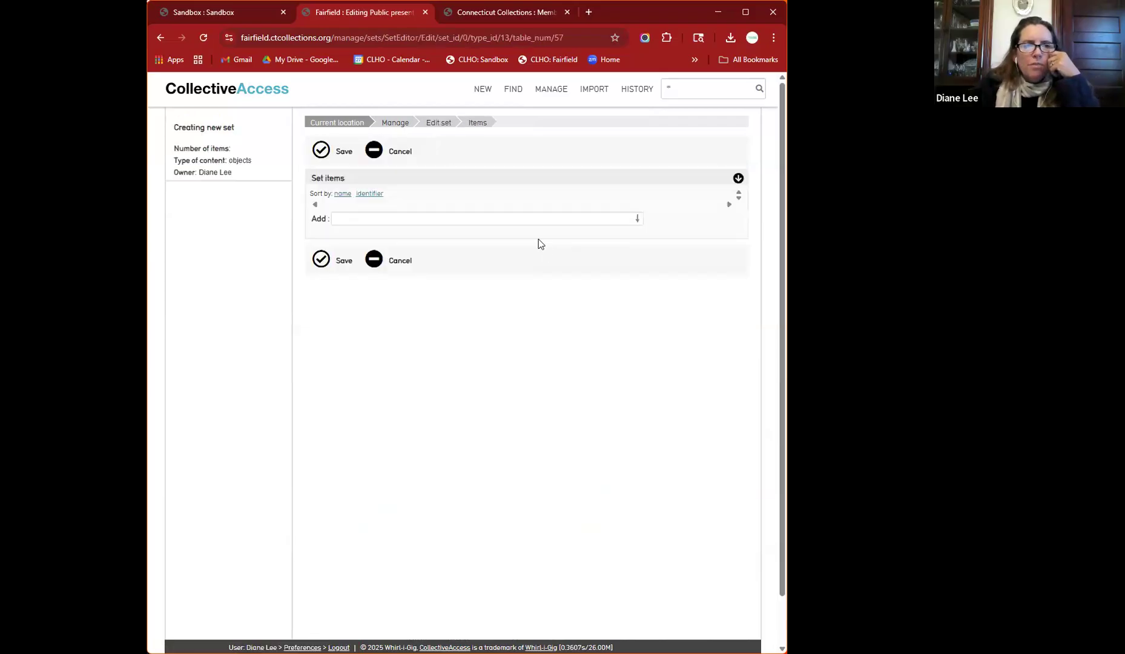
- Add Saltcellar 1975.37.3 via a 'winnowing' search, save, and return to the sets list
left_click(522, 213)
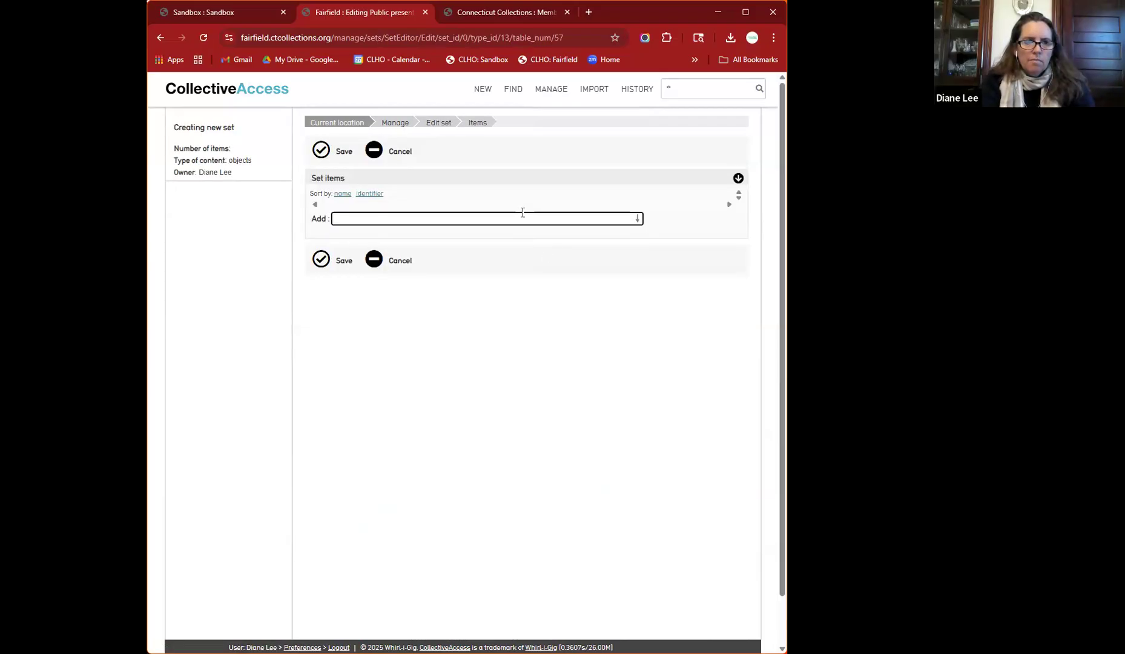
type("winnowing")
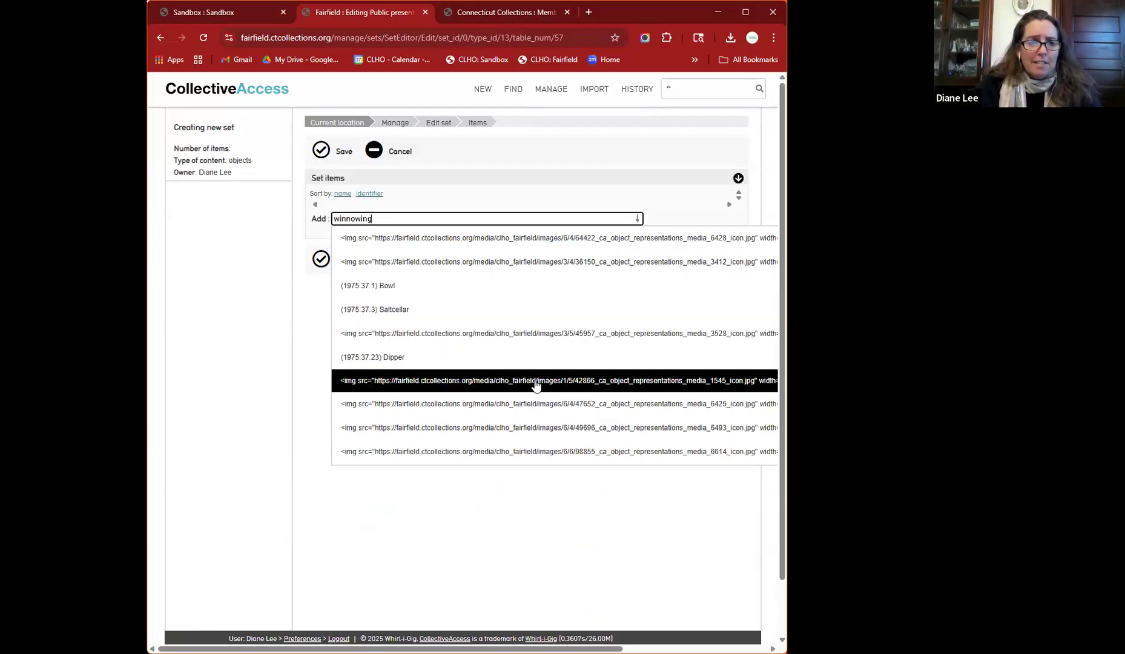
left_click(403, 309)
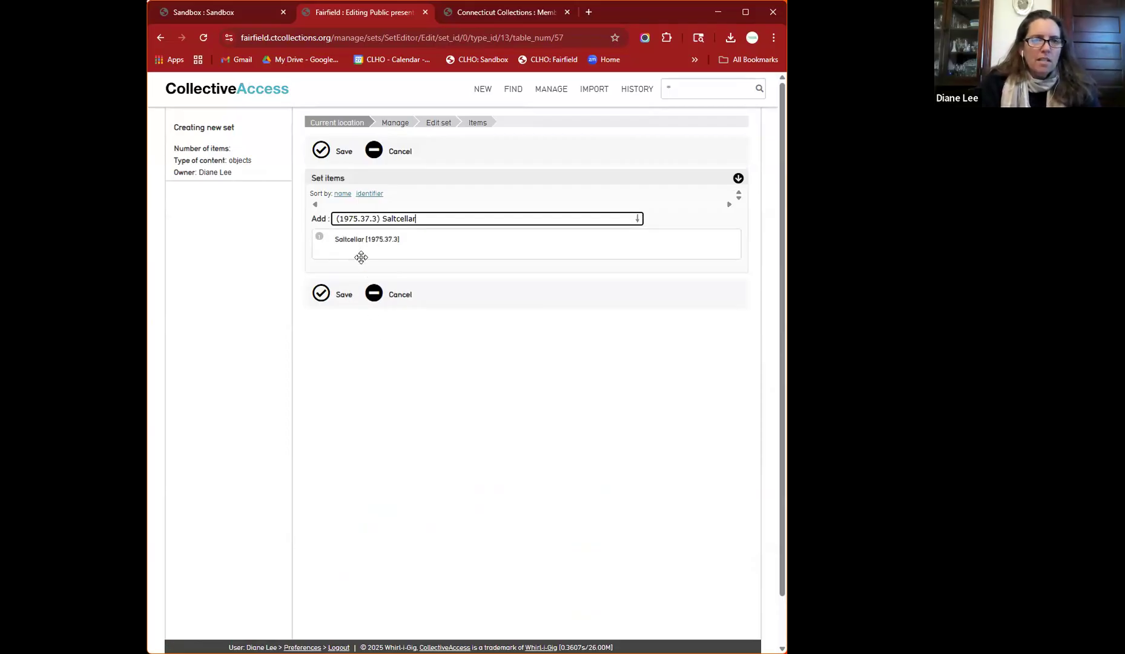
left_click(321, 296)
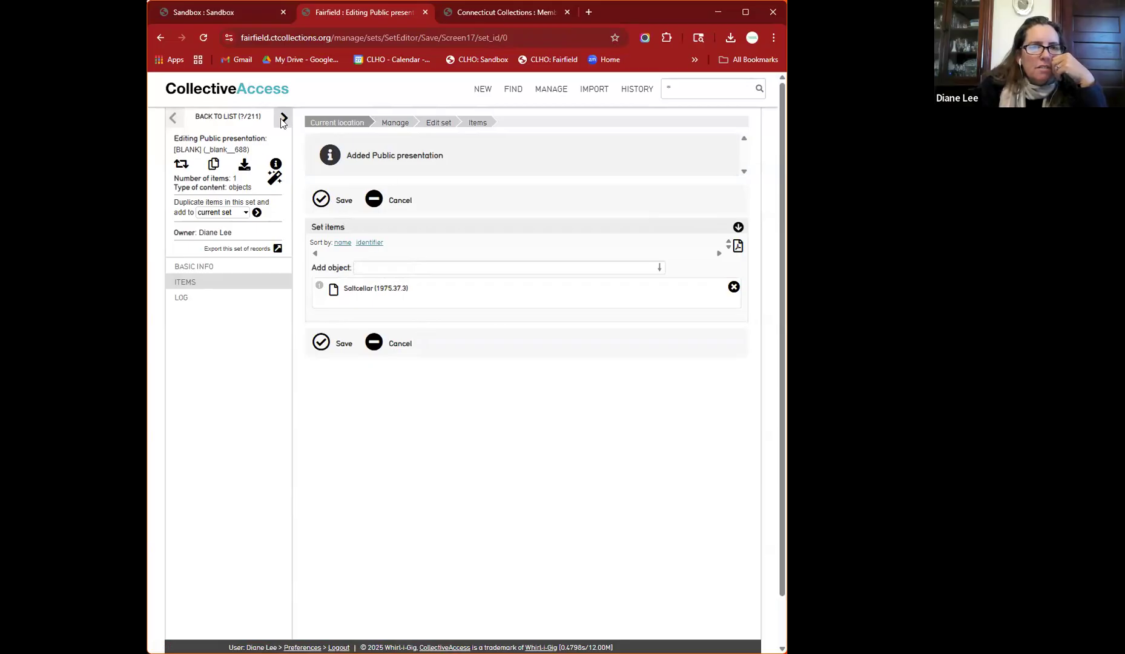
left_click(228, 118)
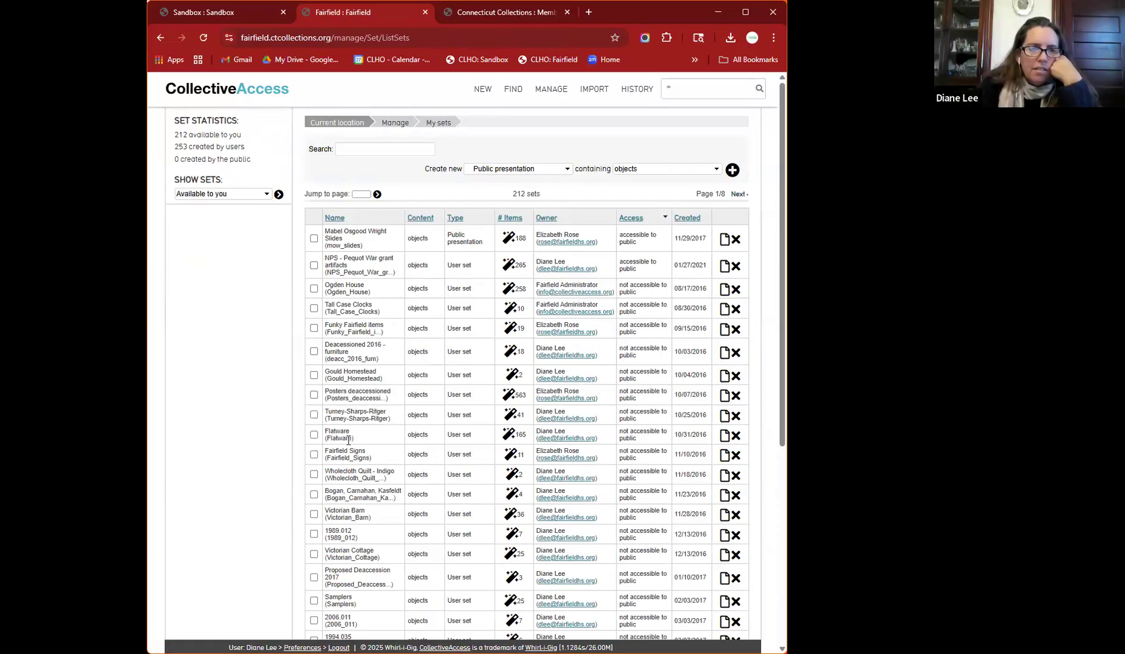
- Page through the sets list to page 8/8 and choose to delete the [BLANK] public presentation
scroll(348, 440, "down", 5)
scroll(533, 384, "up", 5)
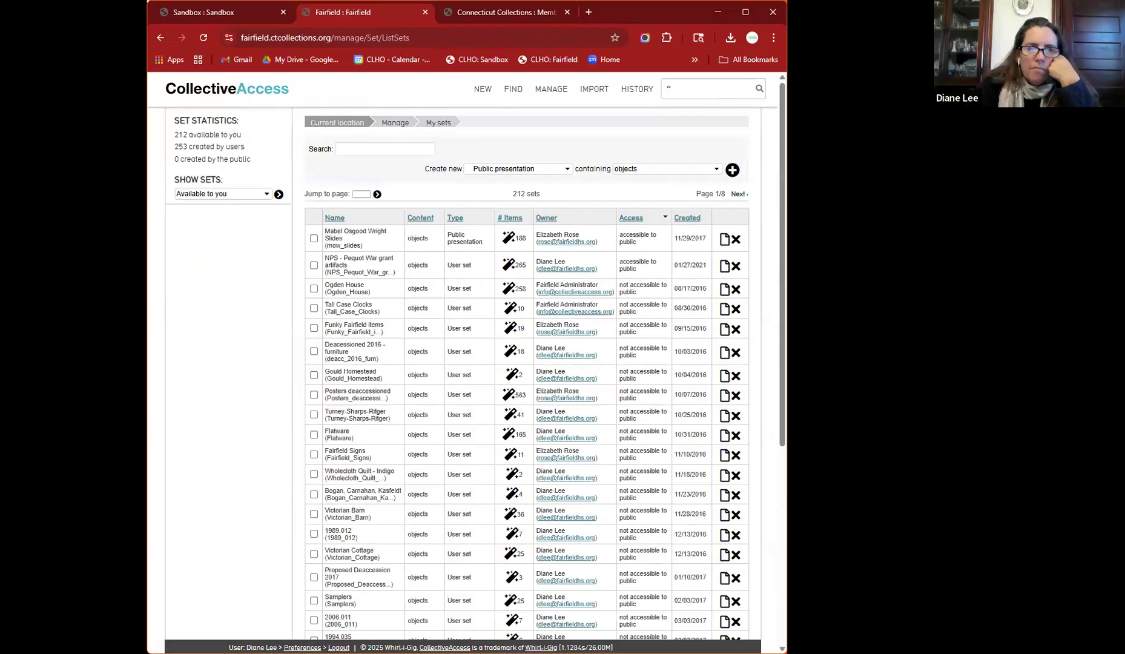
left_click(744, 197)
left_click(744, 197)
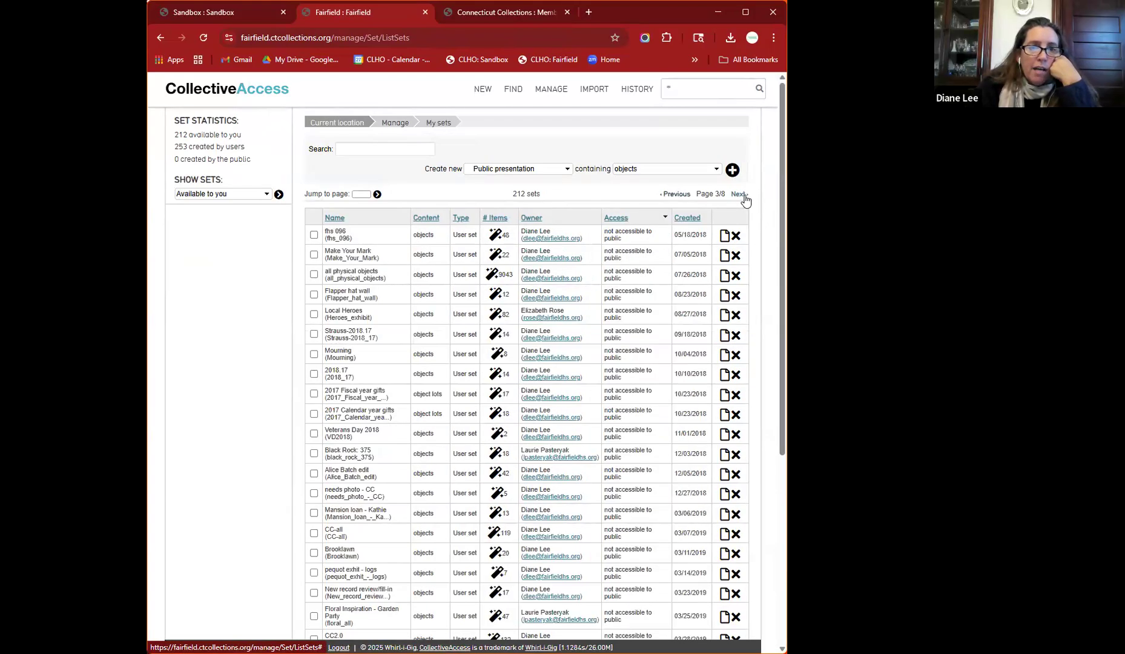
left_click(744, 197)
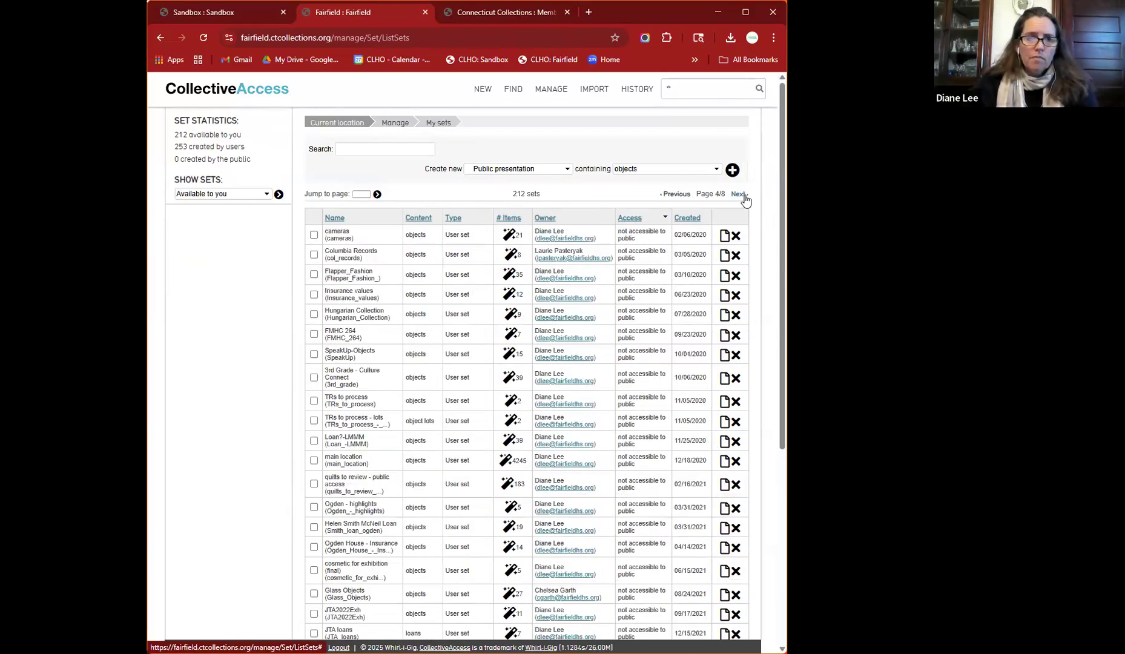
left_click(744, 197)
left_click(743, 197)
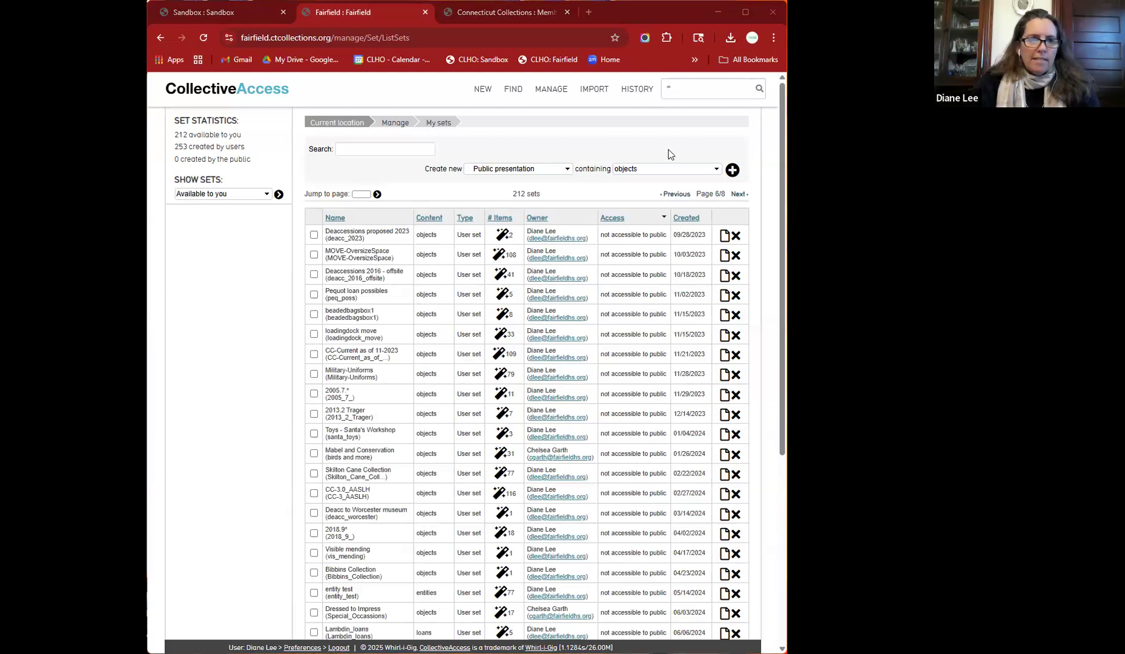
left_click(703, 143)
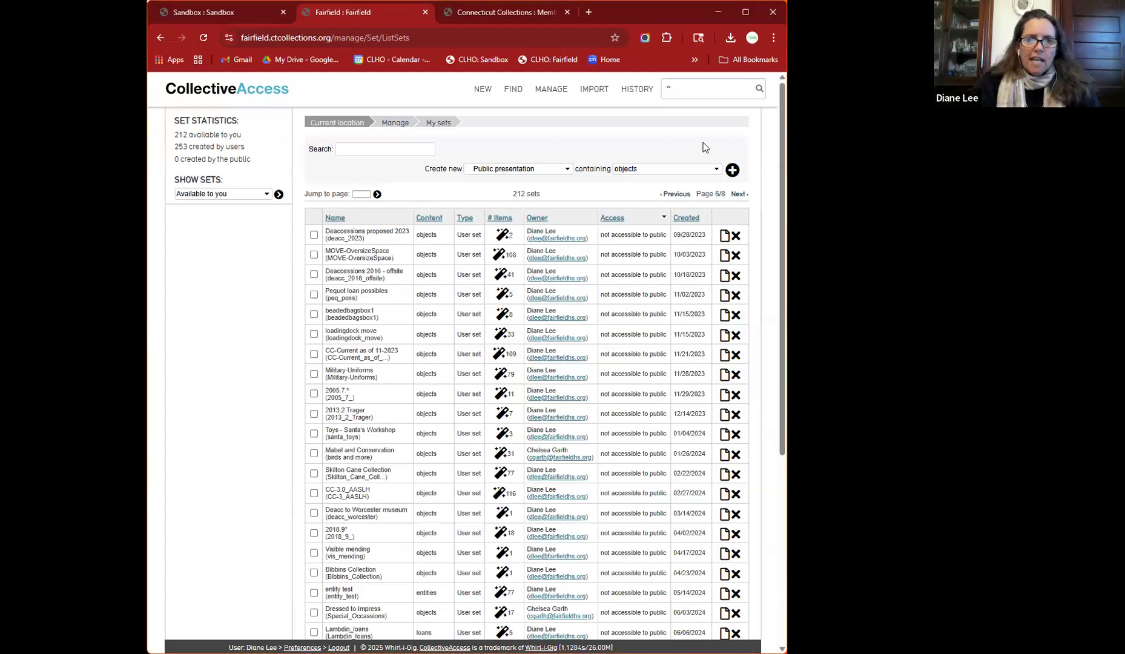
left_click(738, 195)
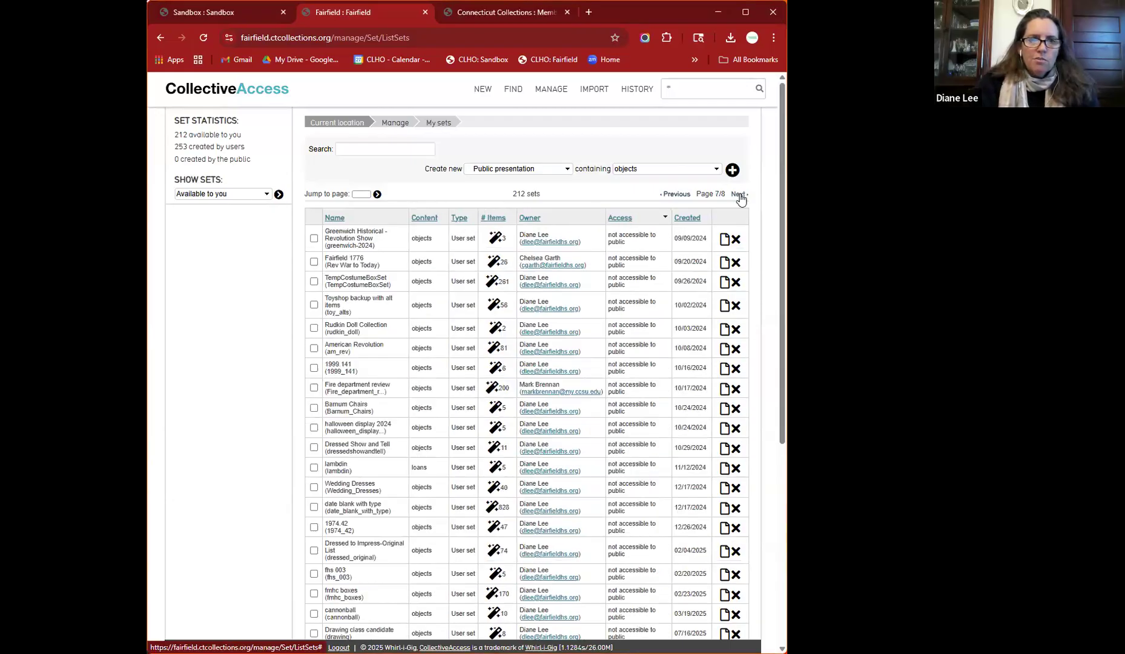
left_click(739, 195)
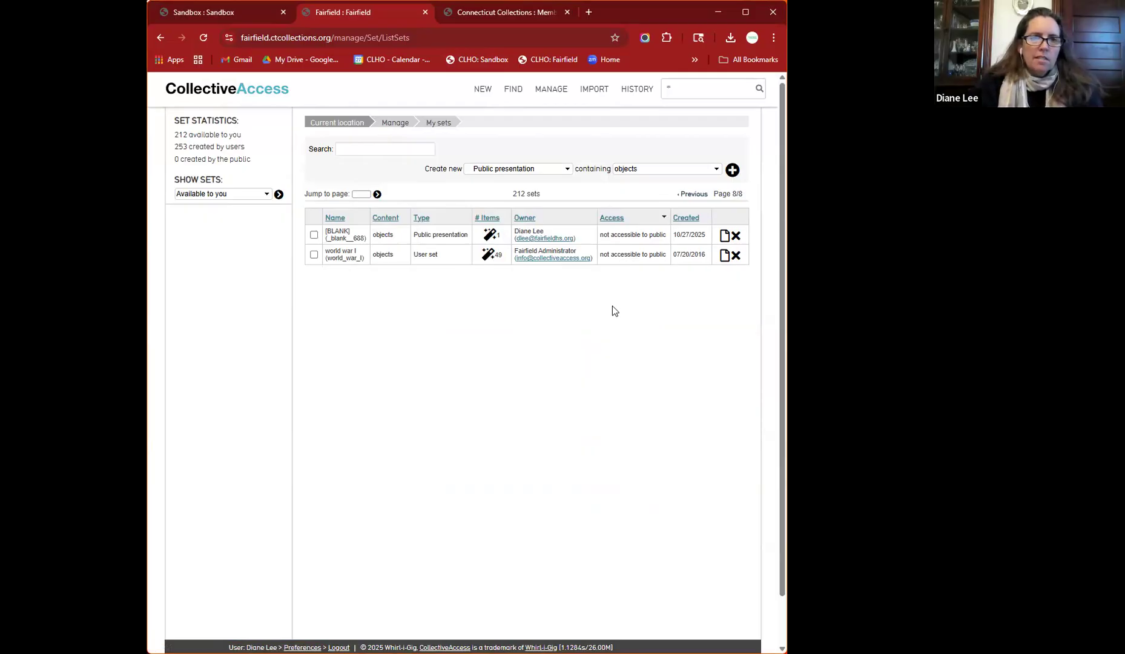
left_click(736, 241)
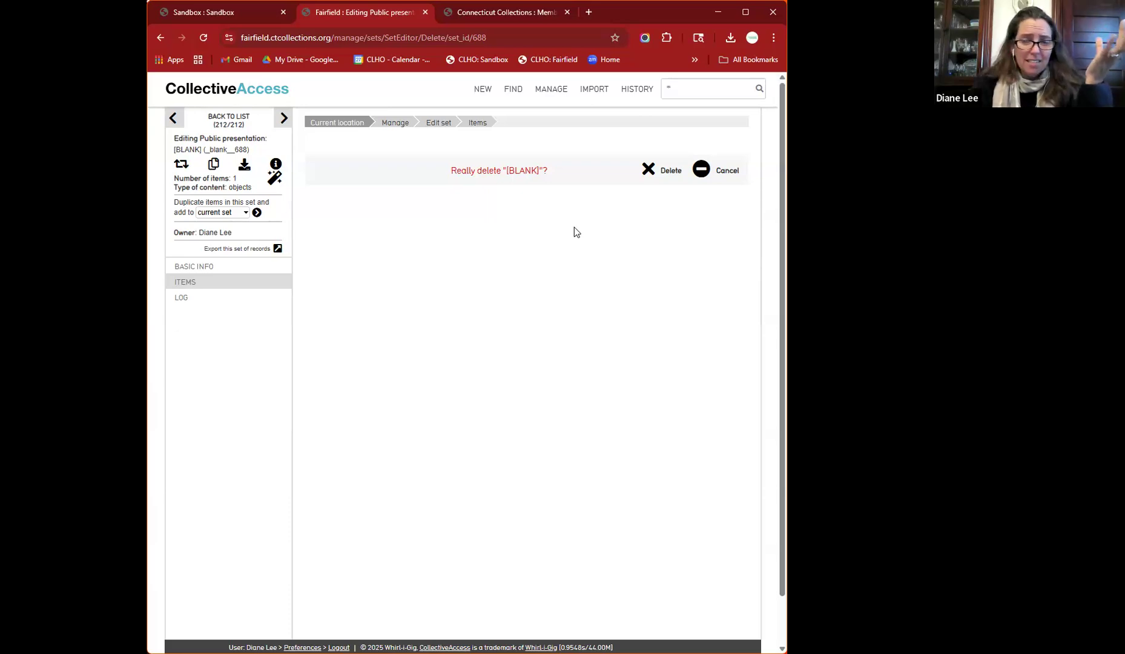
- Confirm deletion of the [BLANK] set, leaving 211 sets, then open the World War I set for editing
left_click(651, 179)
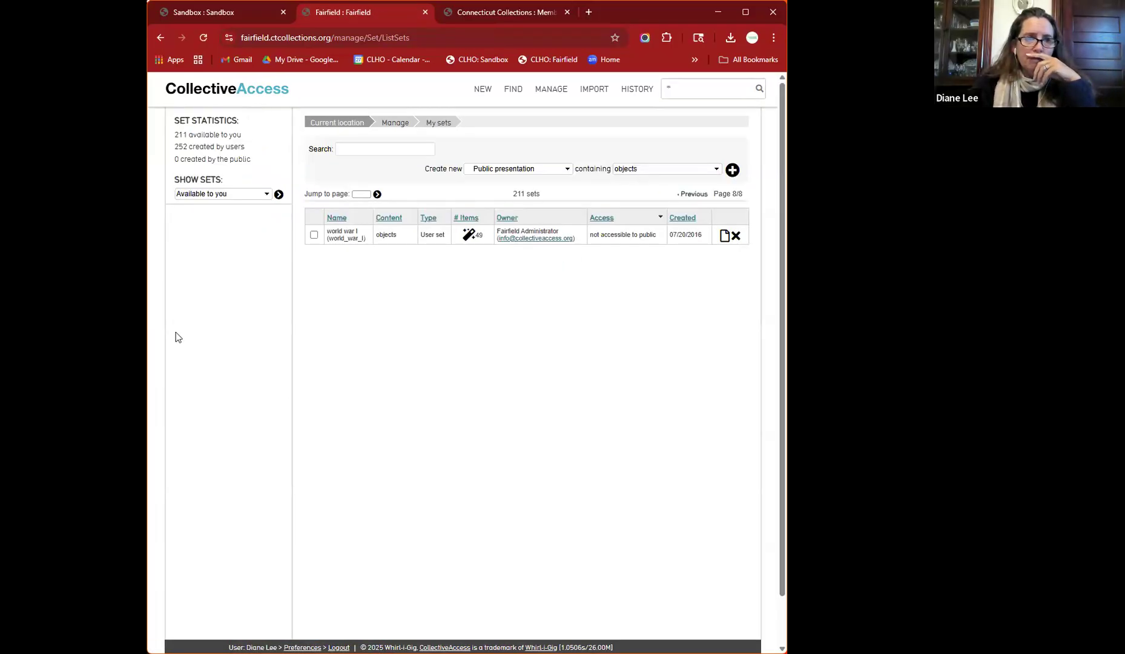
scroll(305, 289, "down", 1)
scroll(306, 289, "up", 1)
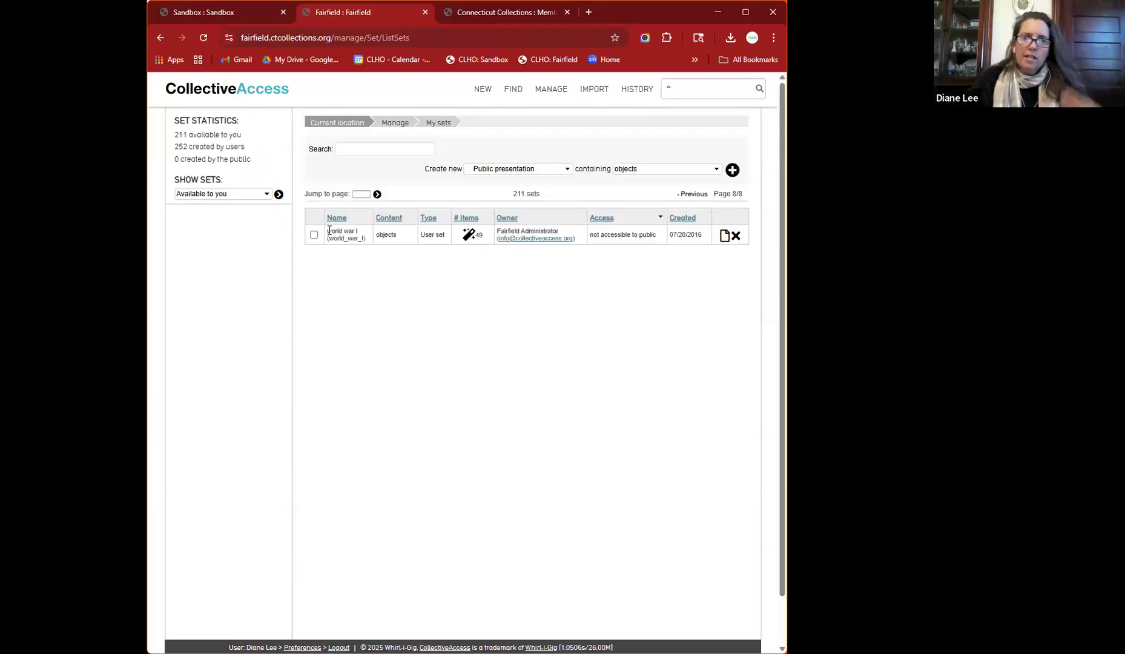
left_click(724, 236)
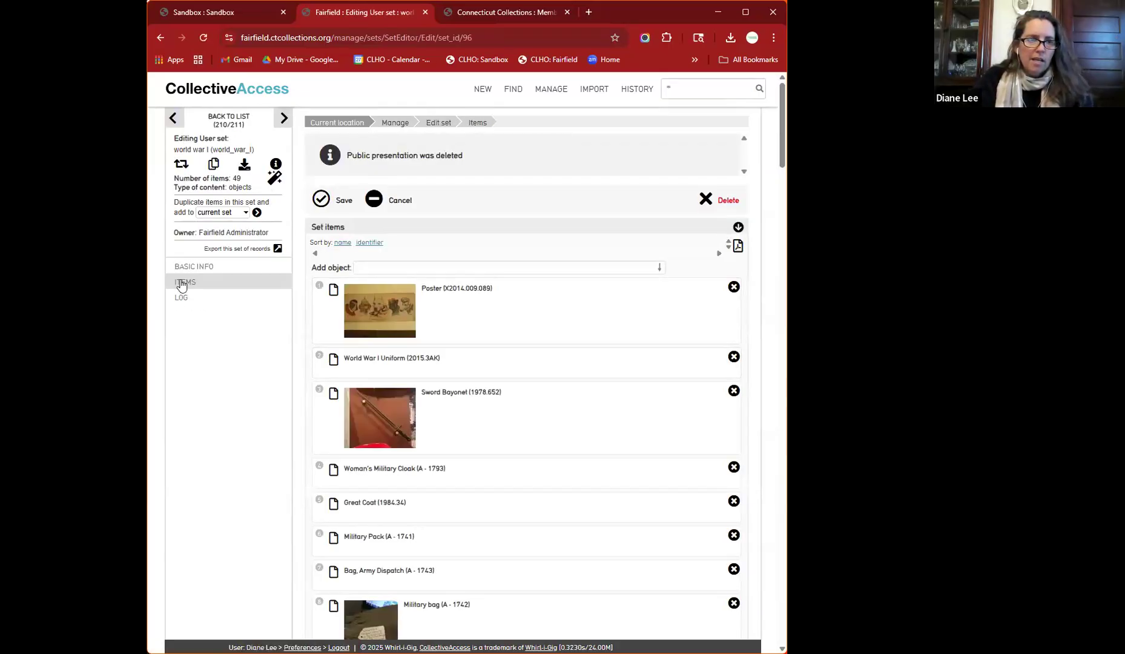
- View the World War I set's basic info, return to the dashboard, and list all 4884 object lots
left_click(189, 270)
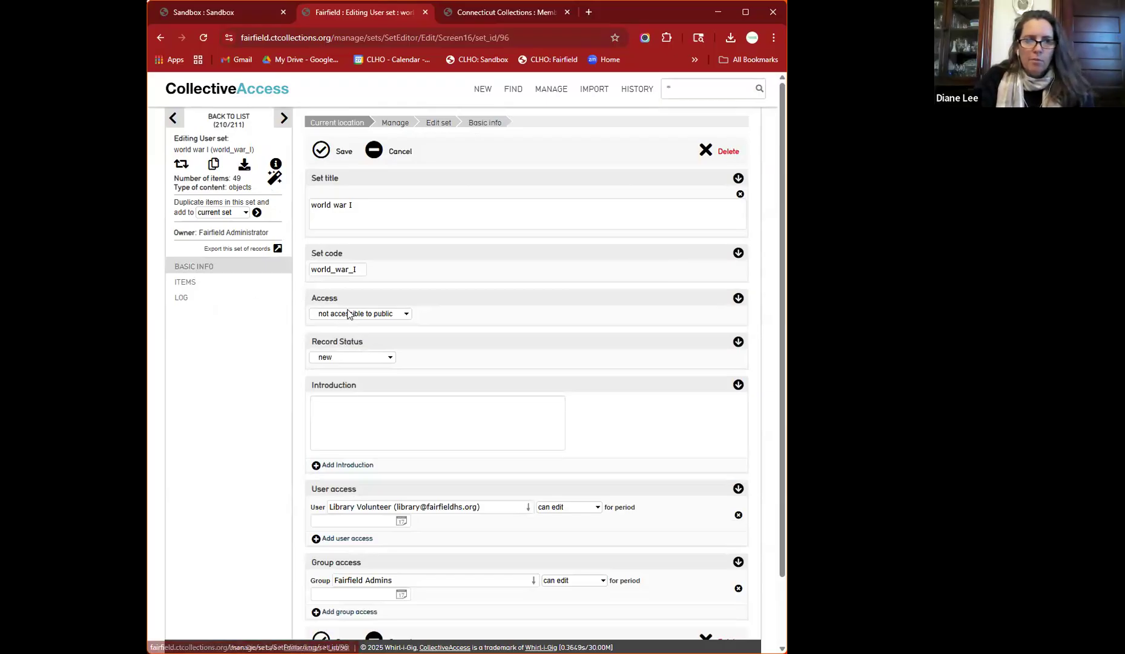
left_click(220, 91)
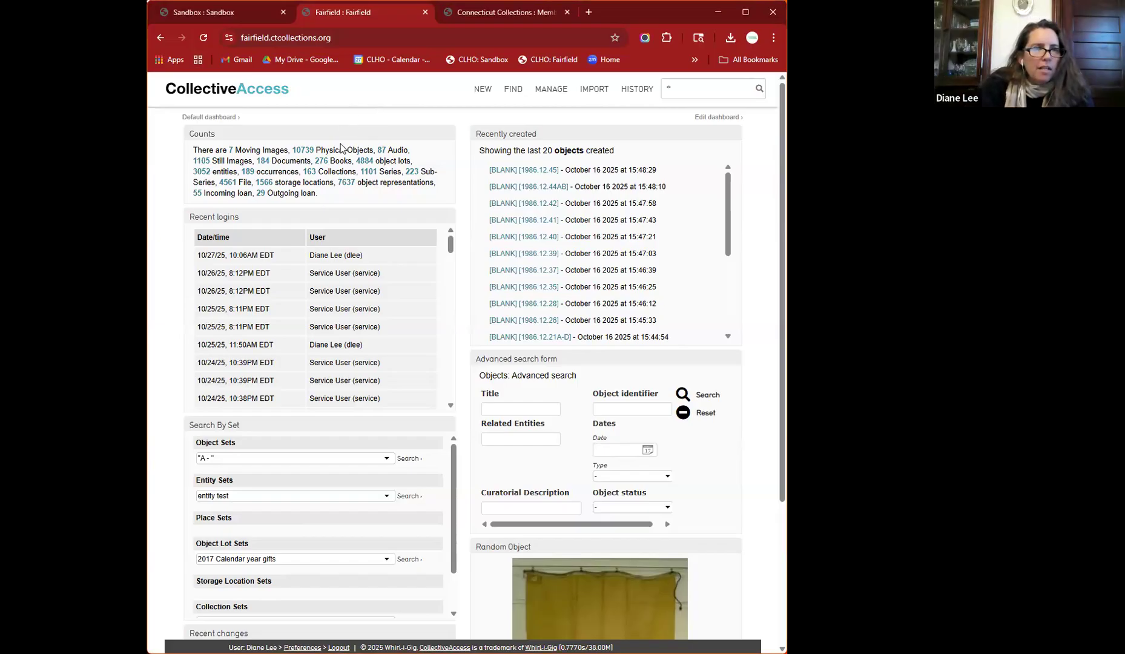
left_click(366, 162)
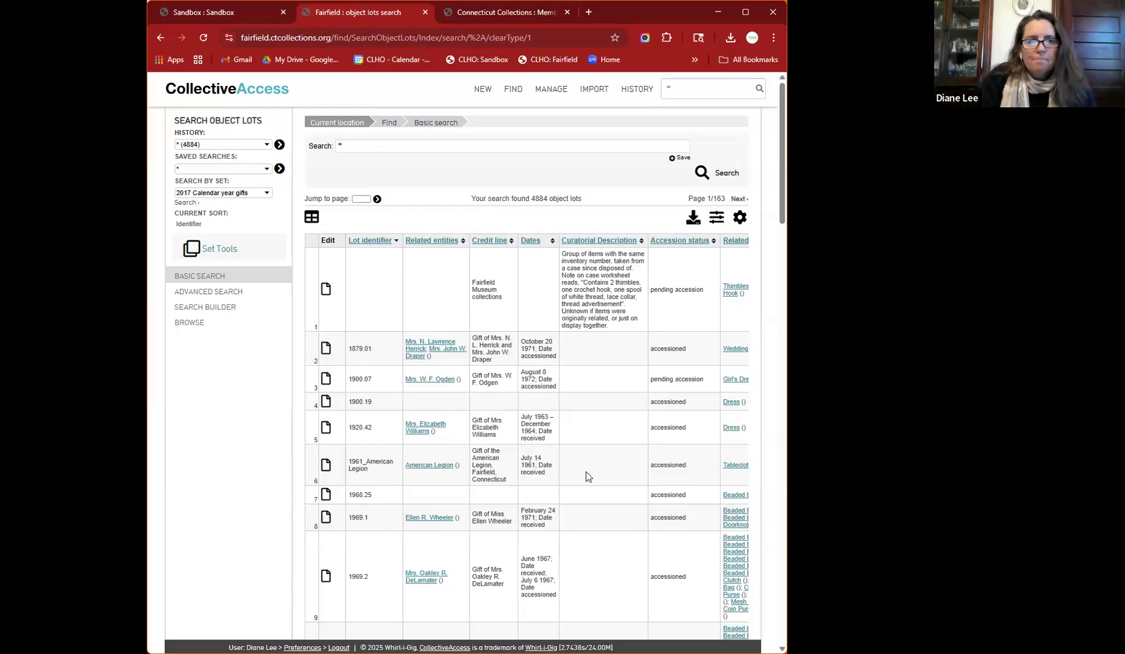
- Scroll down to object lot 1969.11 in the results and open its record
scroll(586, 477, "down", 8)
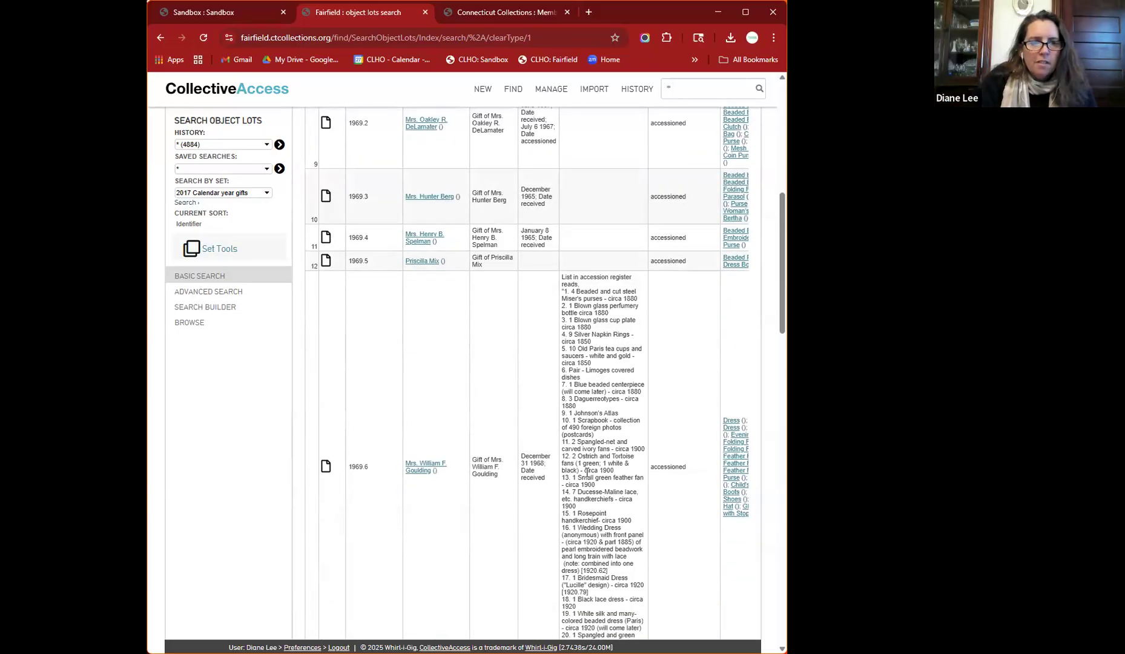
scroll(586, 475, "down", 15)
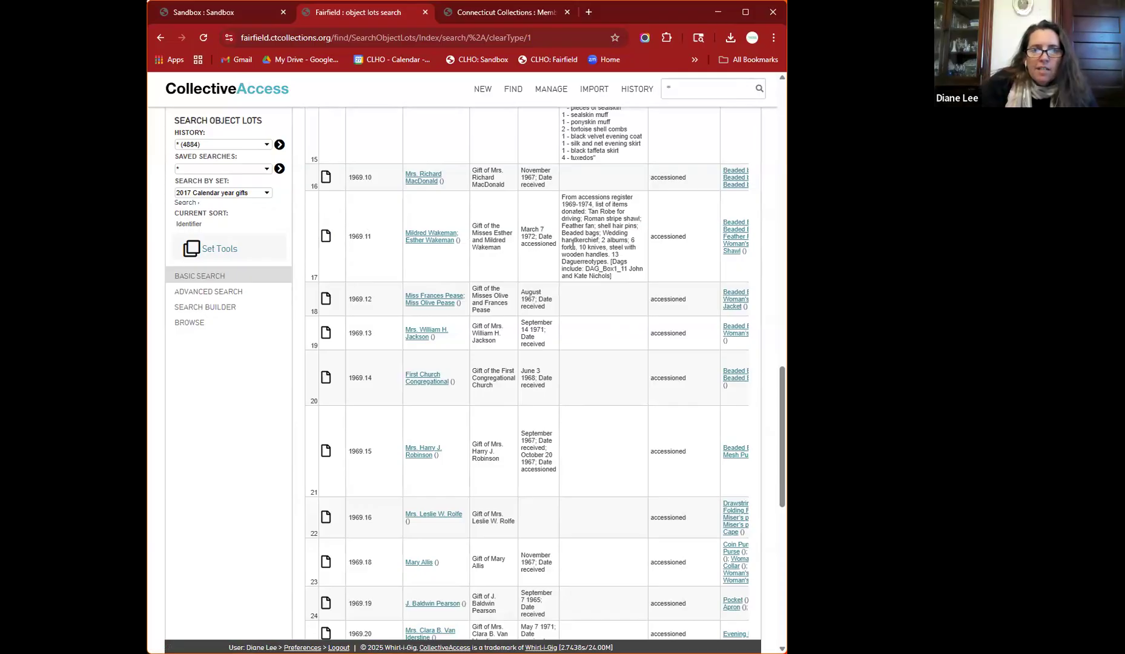
left_click(325, 238)
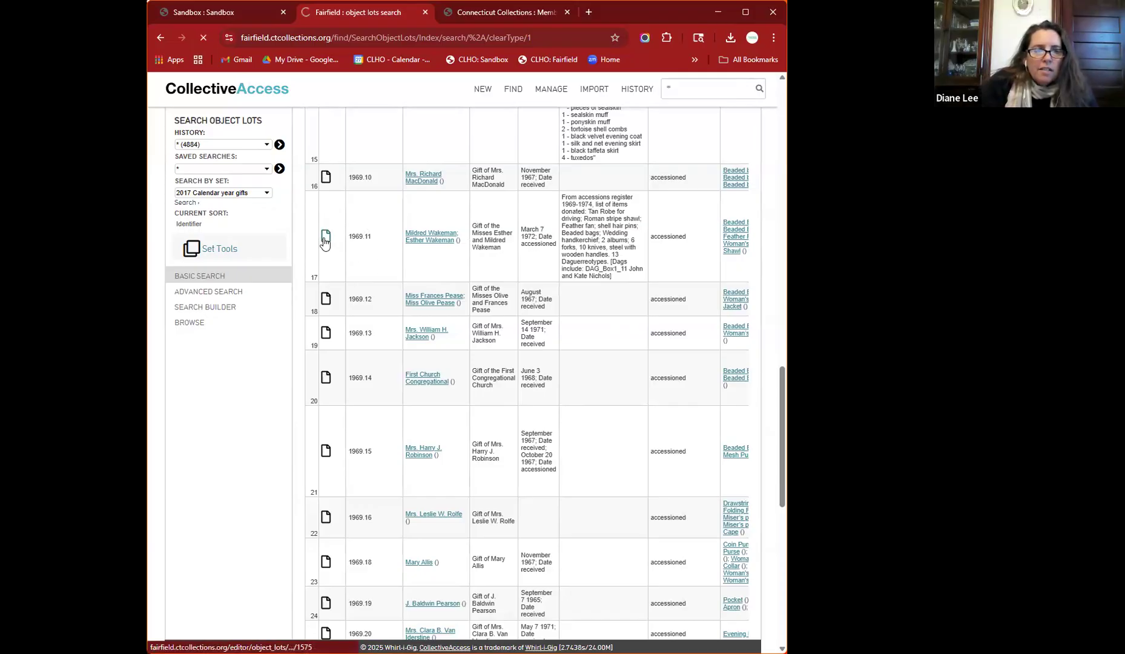
scroll(620, 433, "down", 3)
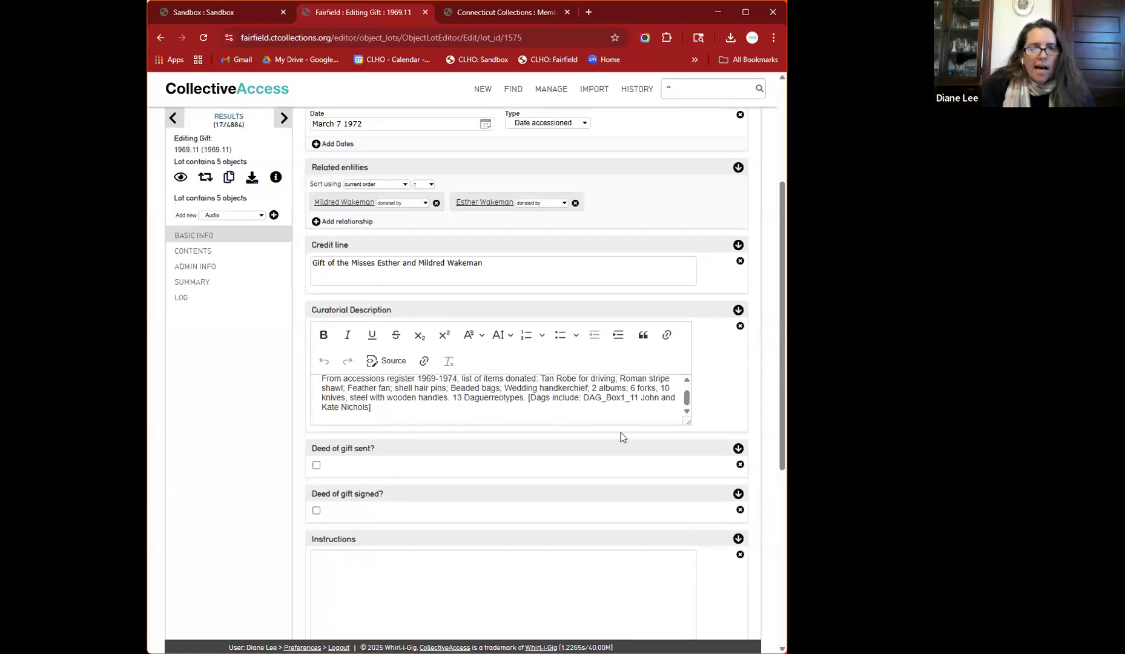
left_click_drag(688, 421, 700, 509)
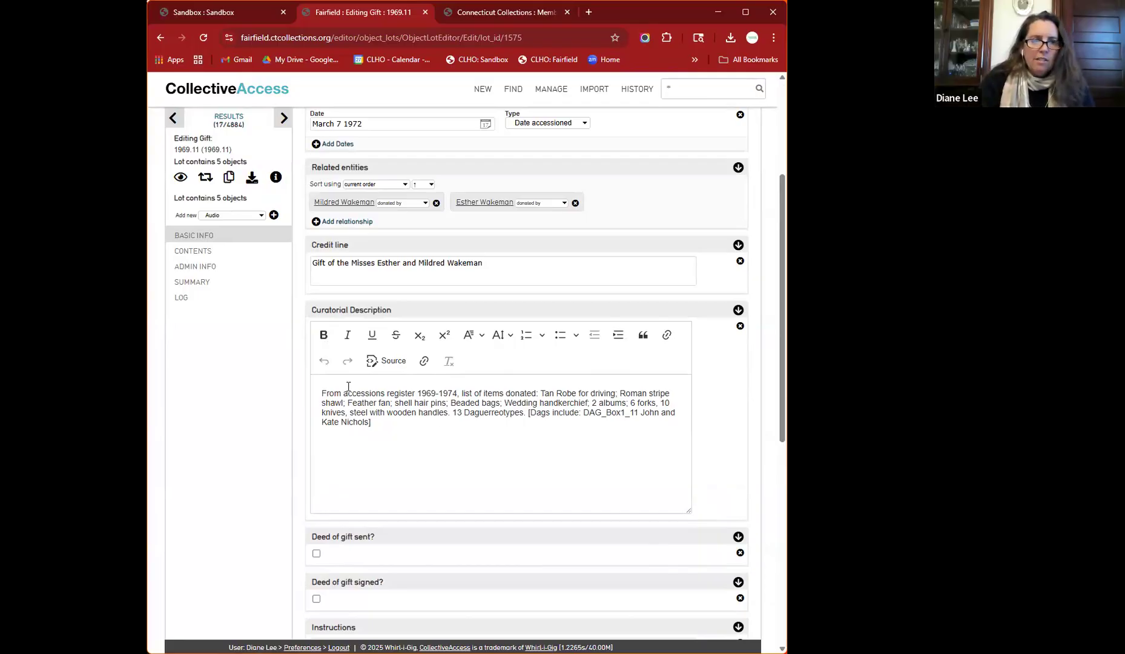
left_click(468, 416)
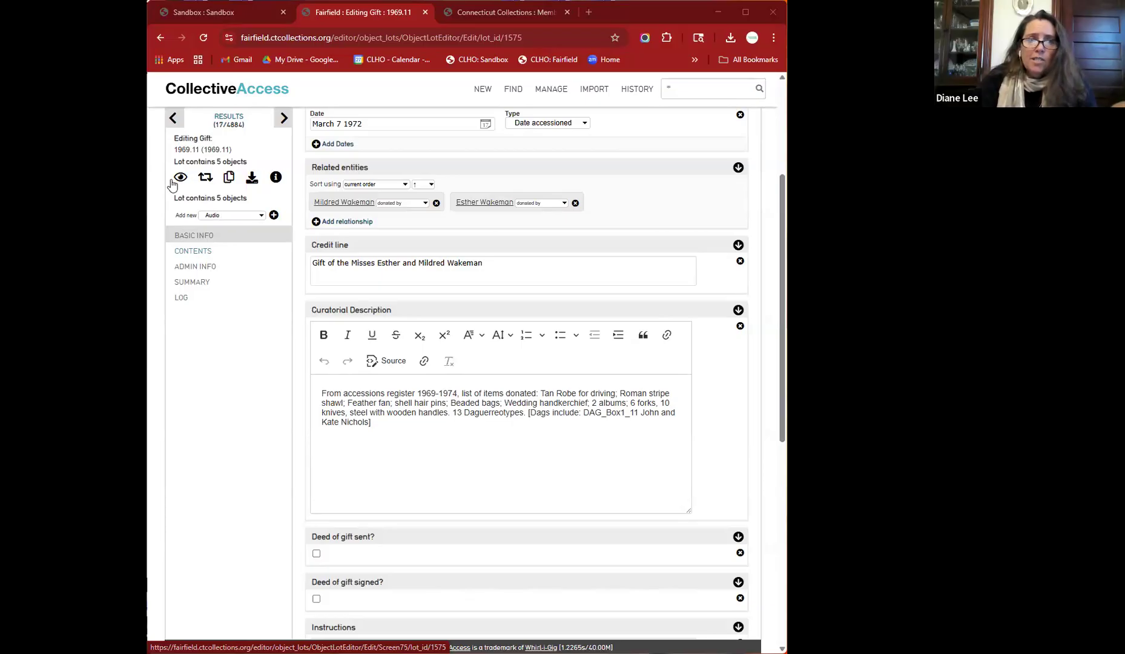
- Show lot 1969.11's contents and open the Beaded Bag (1969.11.0) object record
left_click(195, 251)
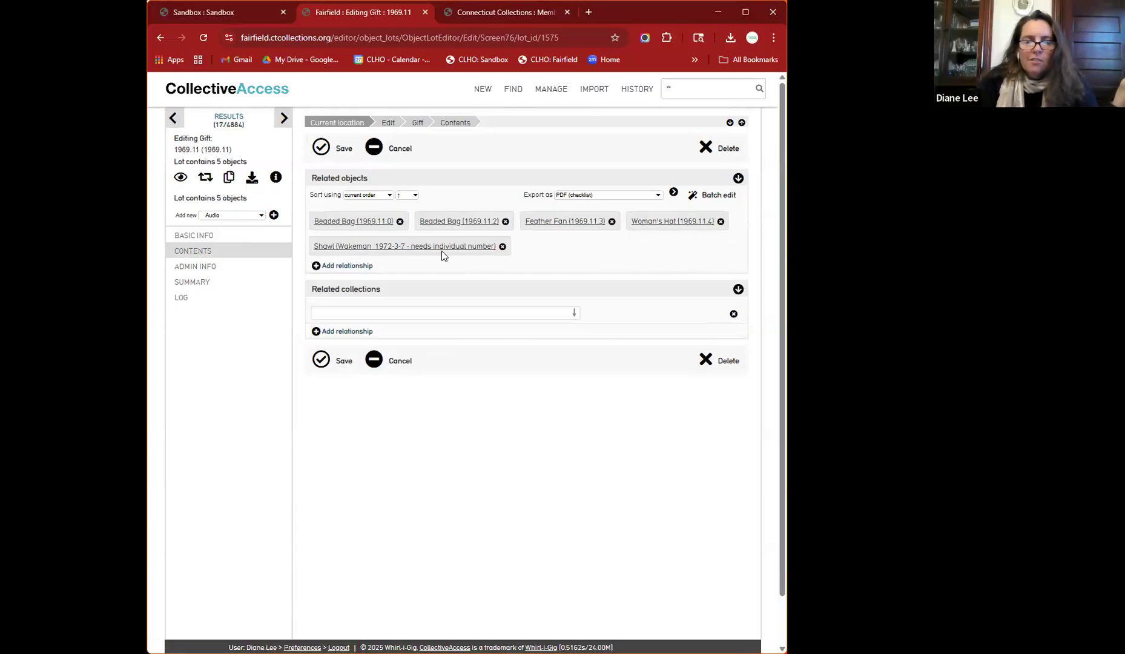
left_click(345, 224)
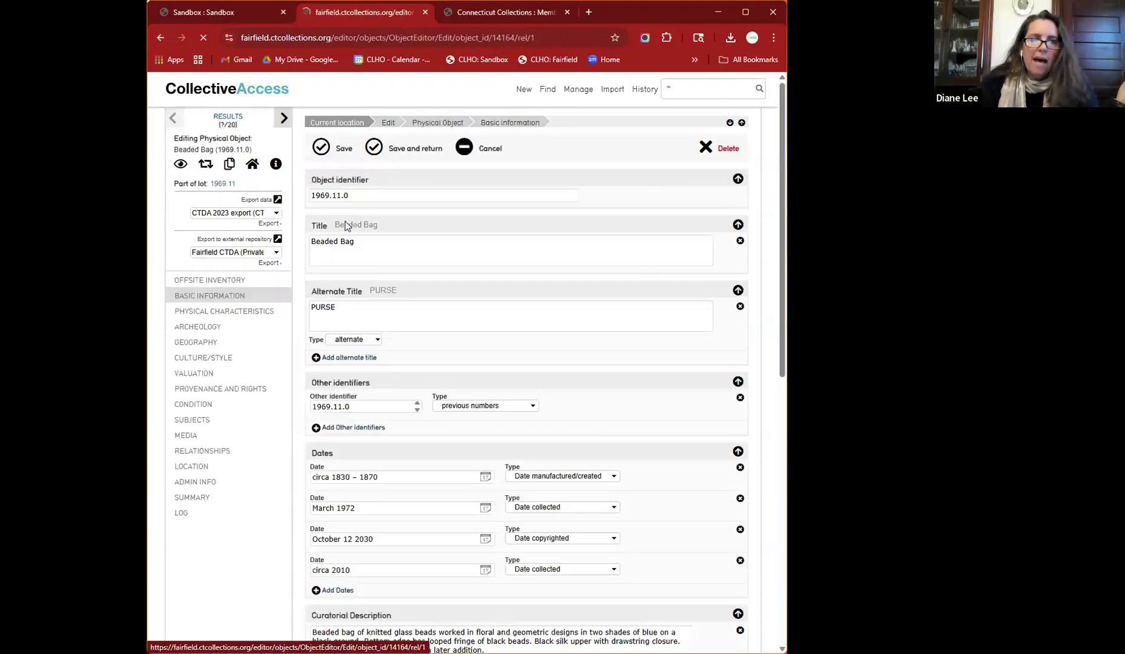
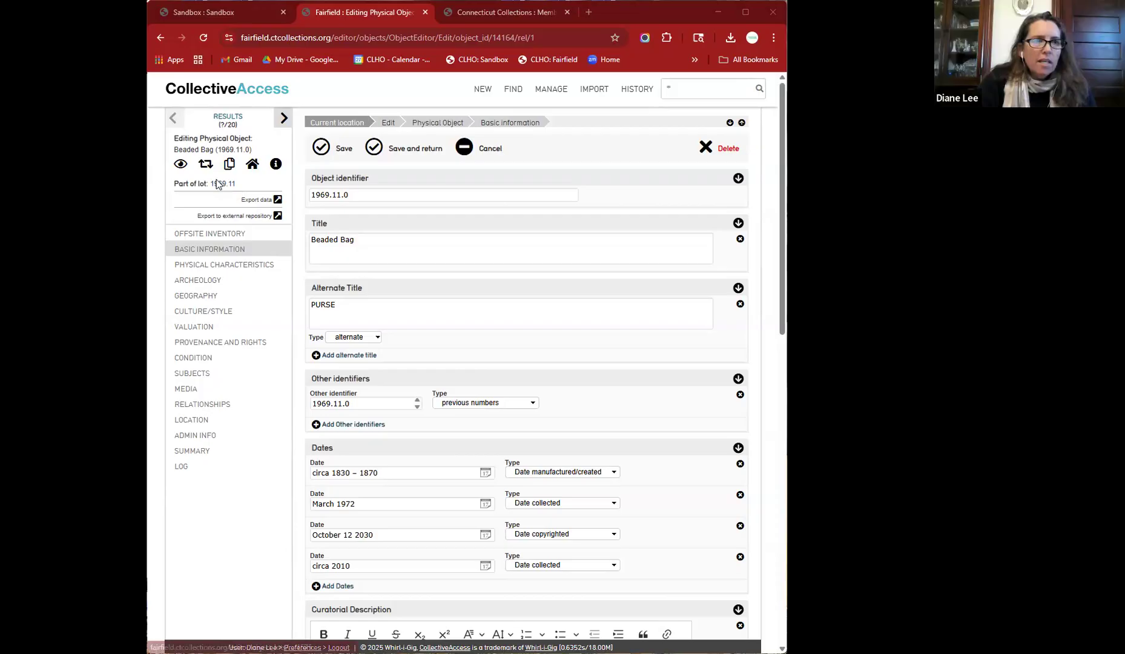
- On the Sandbox site, search for tr.* to open the TR.Lee gift lot
left_click(202, 15)
double_click(688, 93)
type("tr.*")
key("Return")
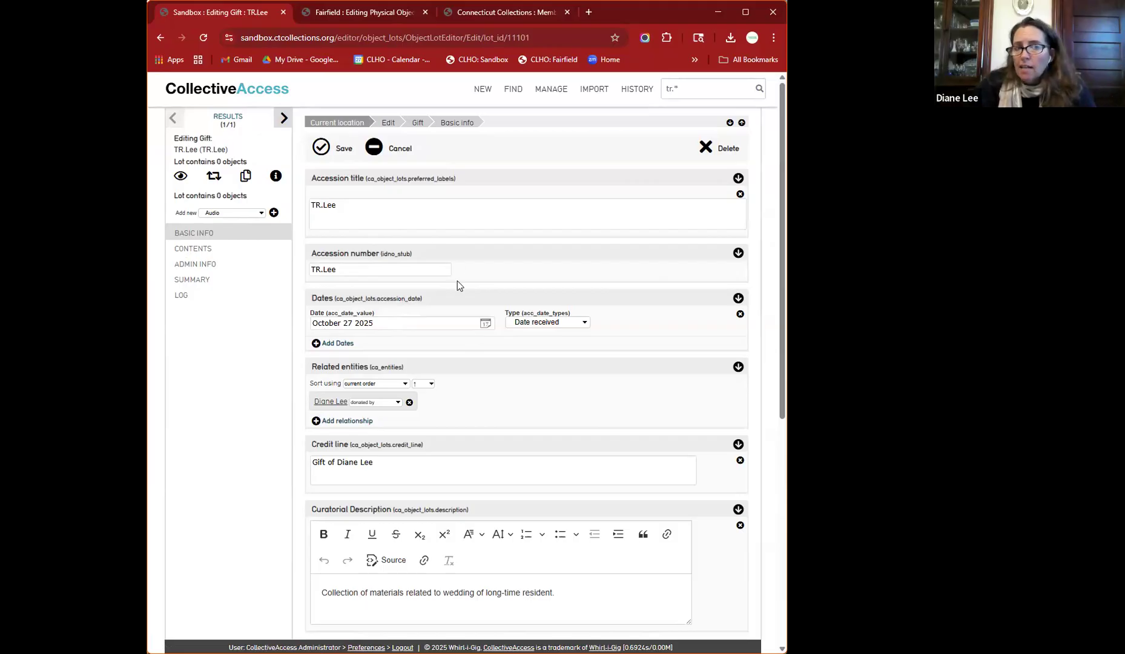
- Change the gift lot's accession title from TR.Lee to 2025.13
triple_click(409, 214)
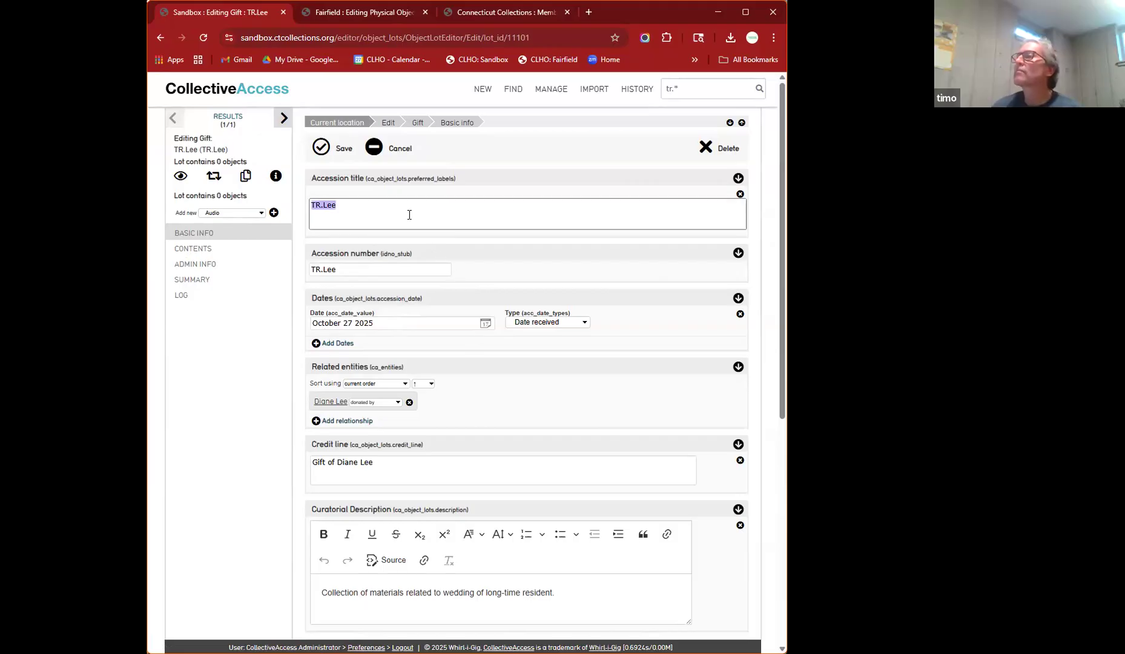
type("Diane's A")
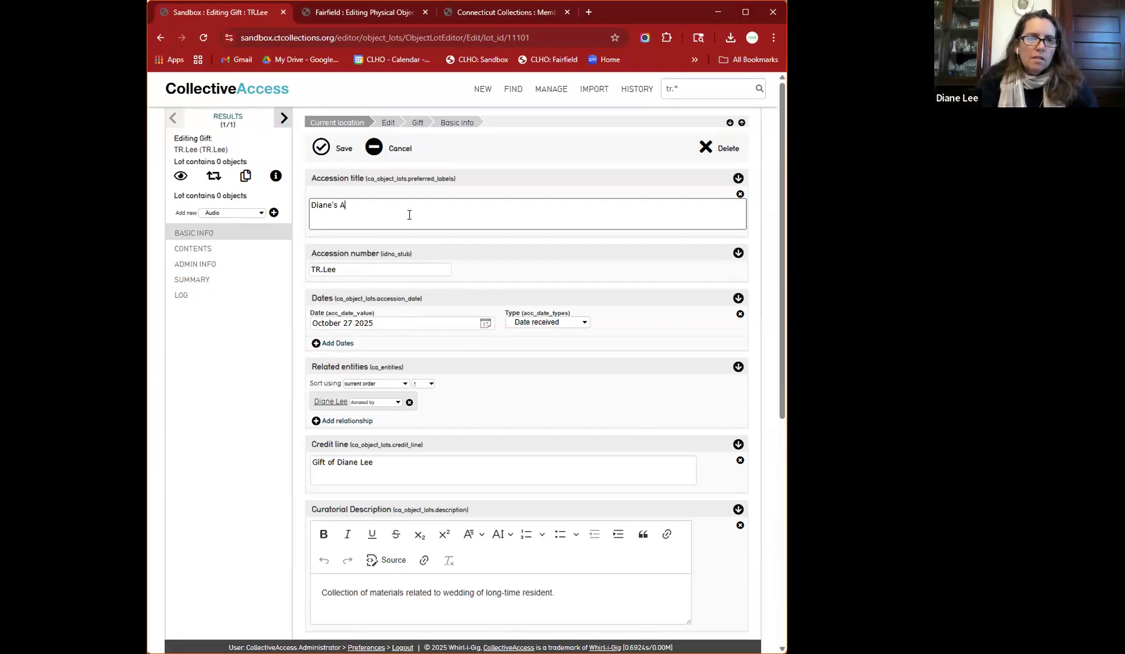
key("BackSpace")
key("BackSpace")
key("BackSpace")
key("BackSpace")
key("BackSpace")
key("BackSpace")
key("BackSpace")
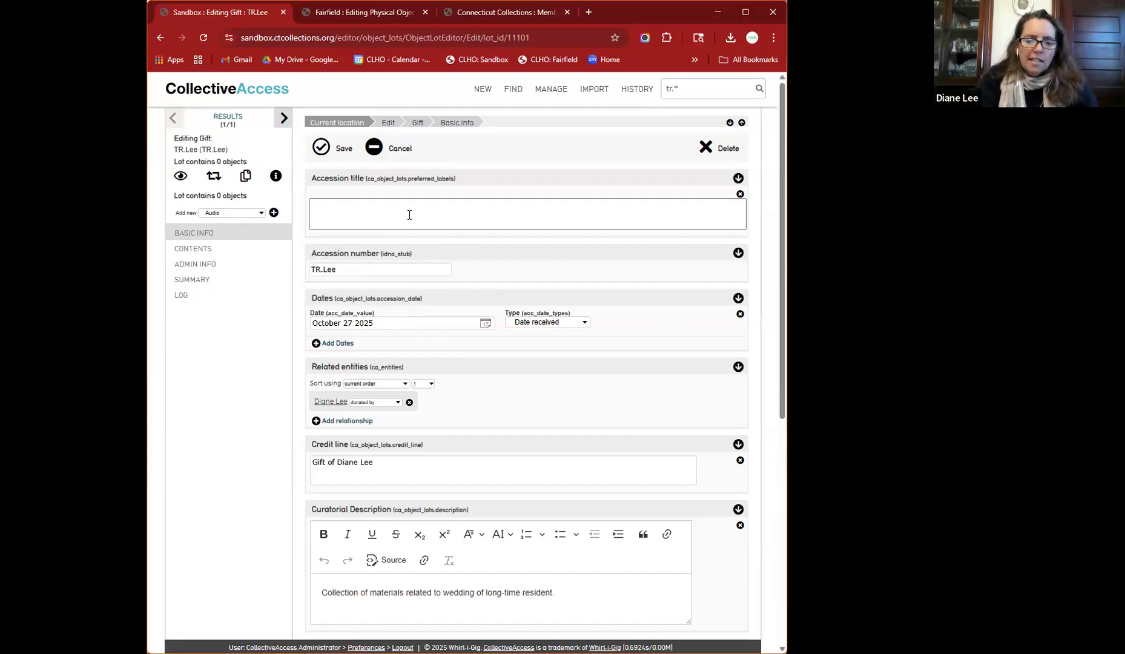
type("2025.")
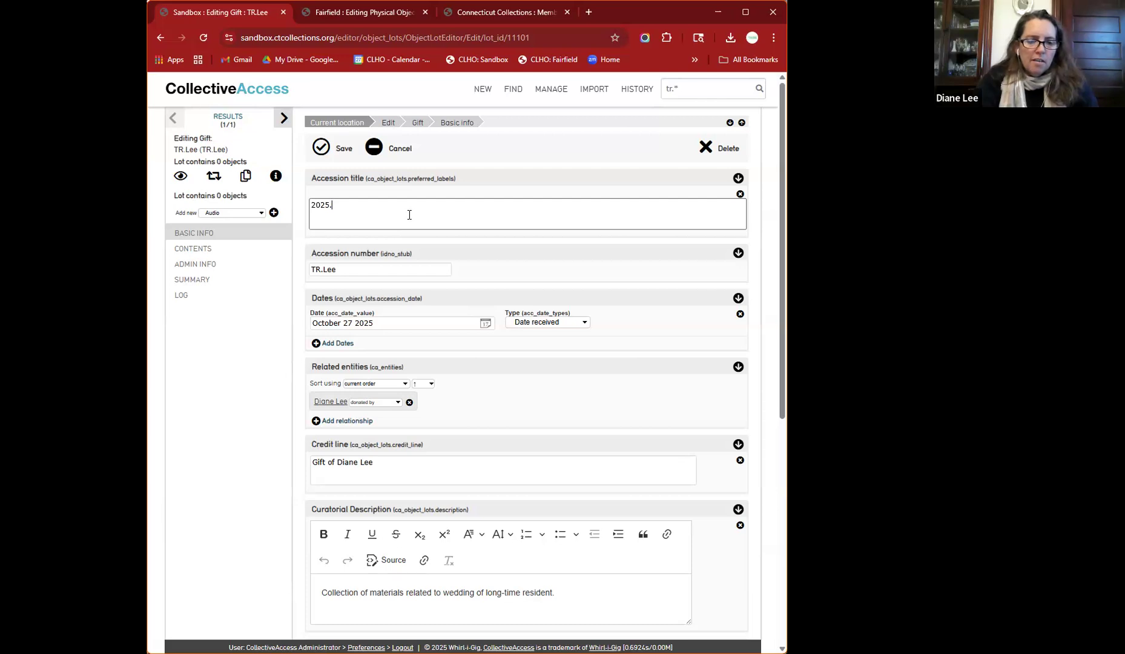
type("13")
- Set the accession number to 2025.13 and save the lot
left_click(393, 271)
triple_click(392, 271)
type("2025.13")
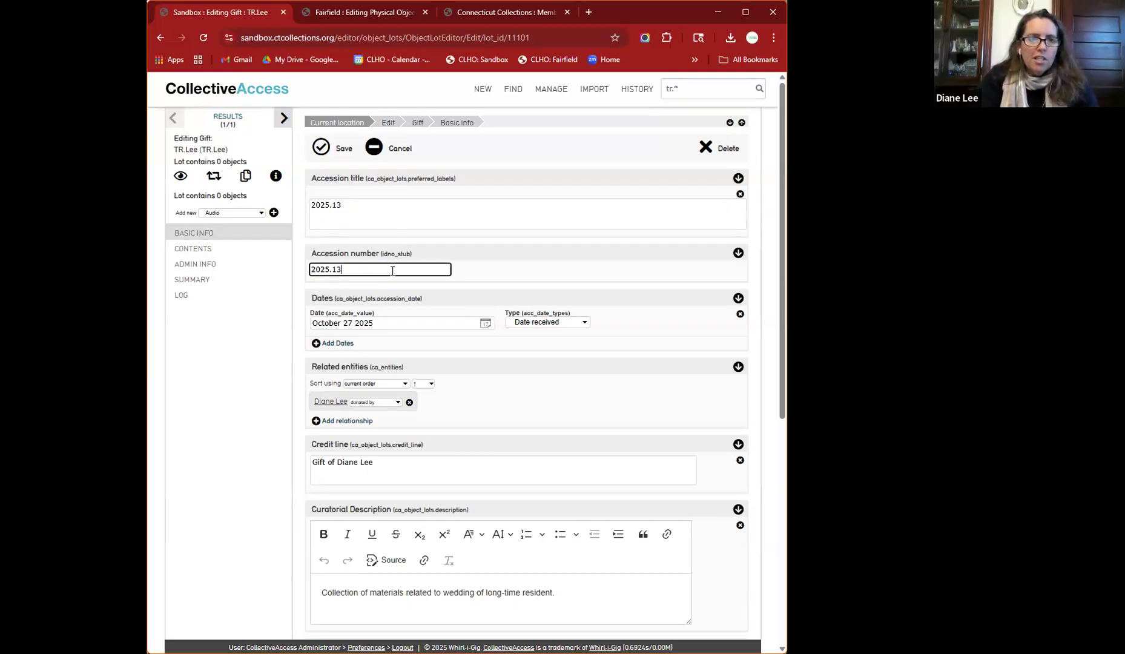
left_click(324, 153)
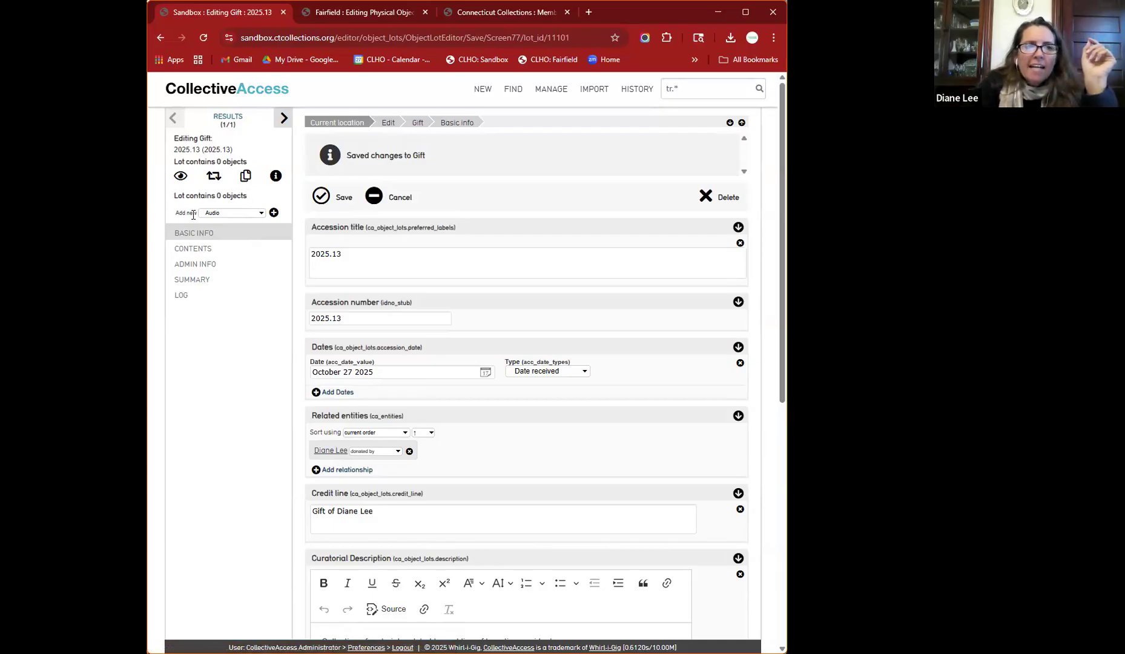
left_click(261, 215)
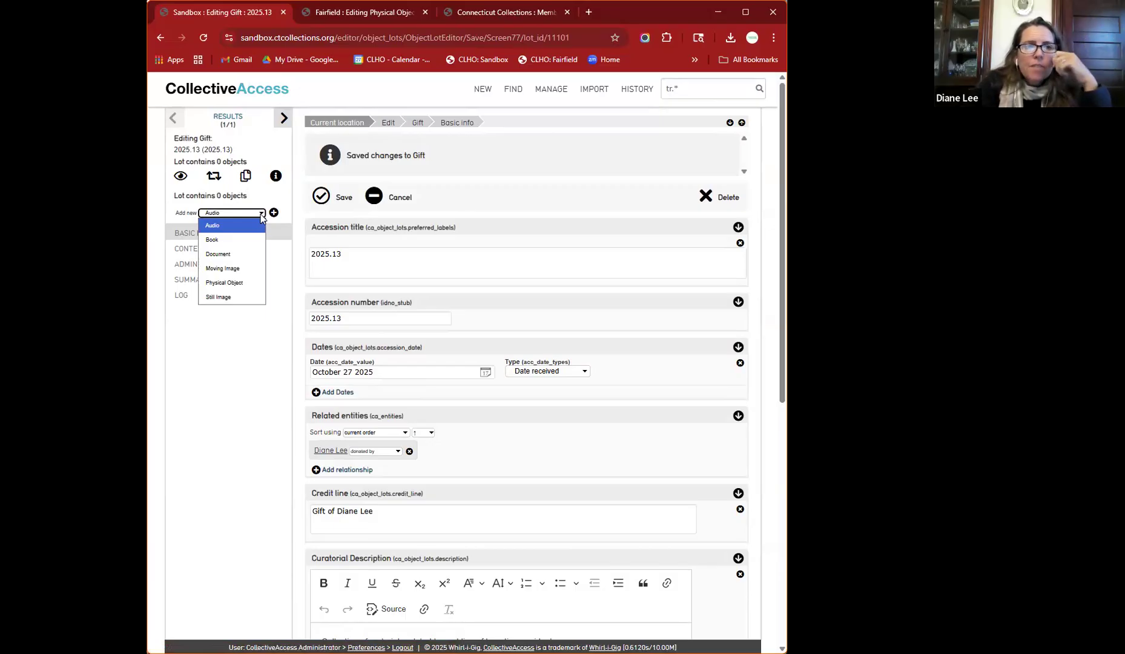
- Create physical object 2025.13.1 titled Wedding Dress in lot 2025.13 and save it
left_click(243, 282)
left_click(273, 215)
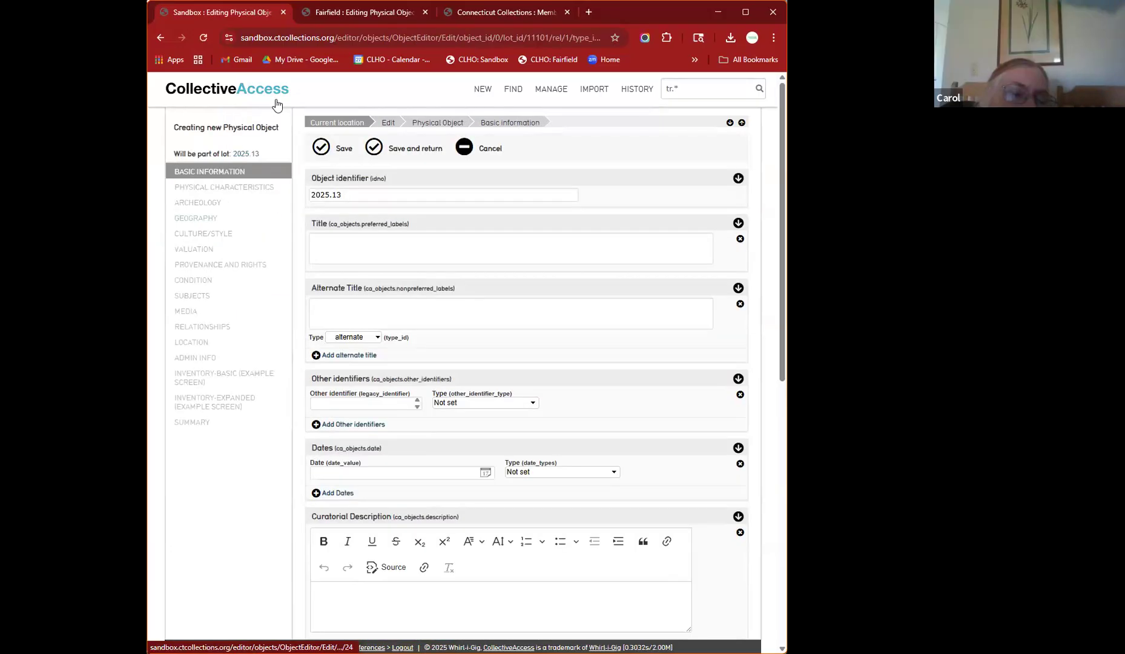
left_click(357, 198)
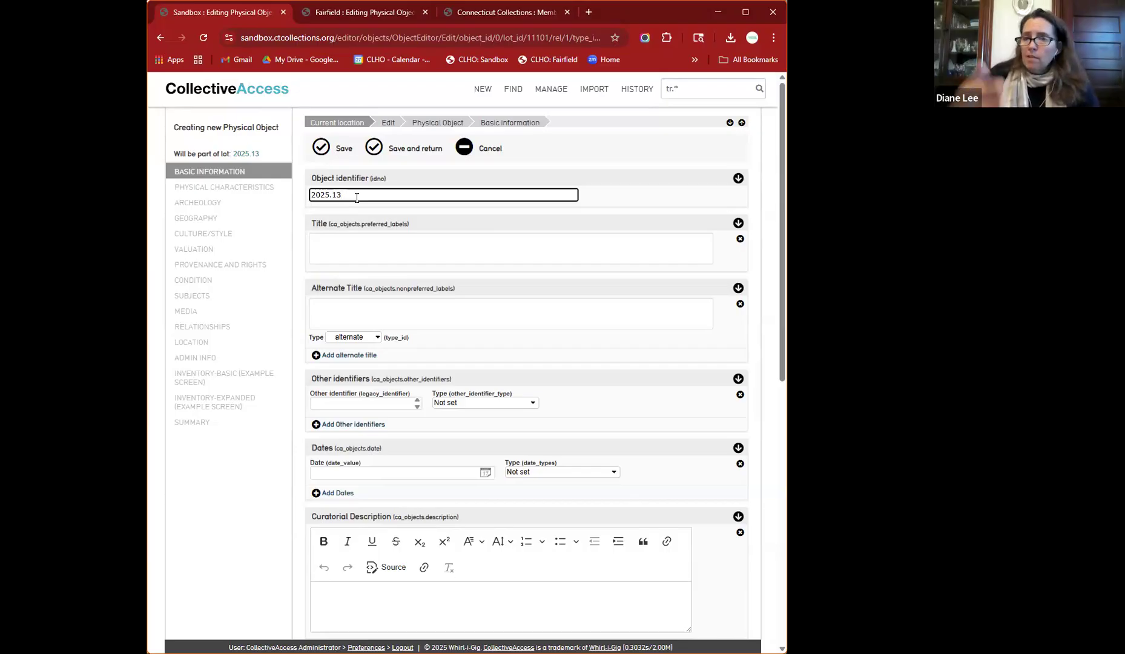
type("1")
left_click(366, 242)
type("Wedding Dress")
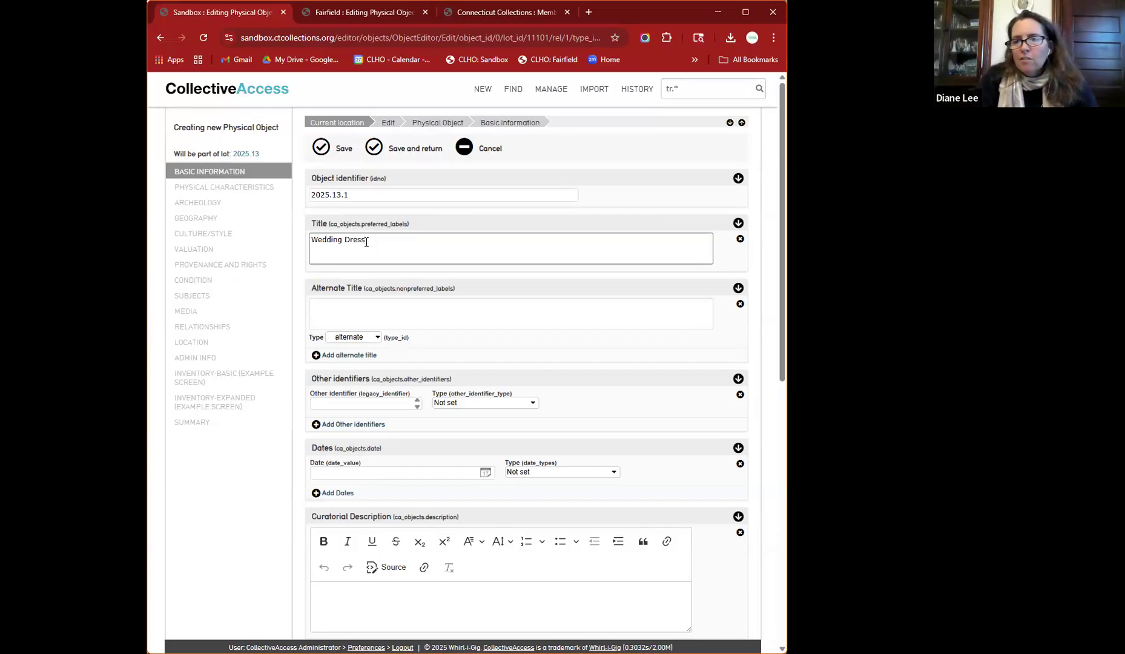
left_click(322, 148)
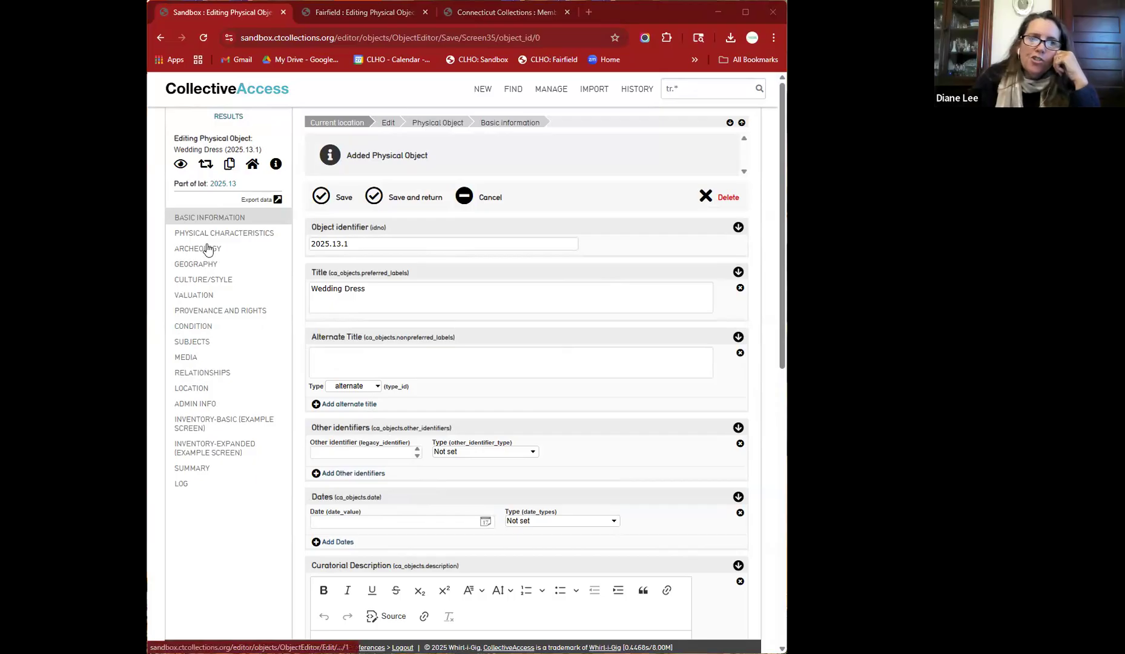
left_click(221, 187)
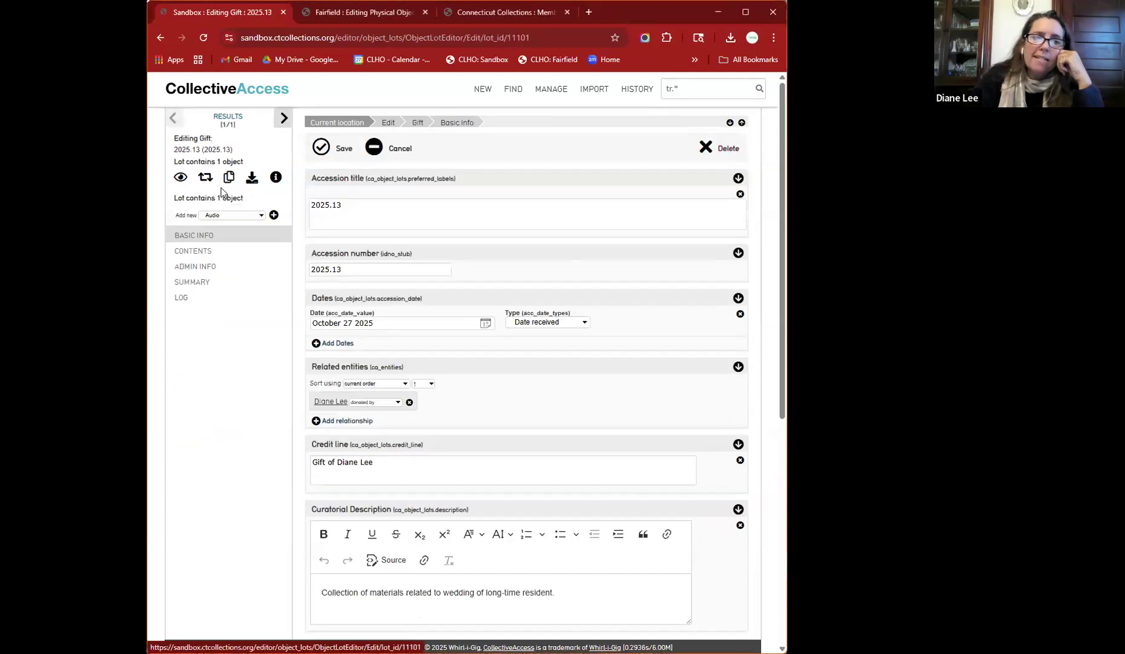
- Open lot 2025.13's contents and enter Ms01001 as a related collection
left_click(193, 252)
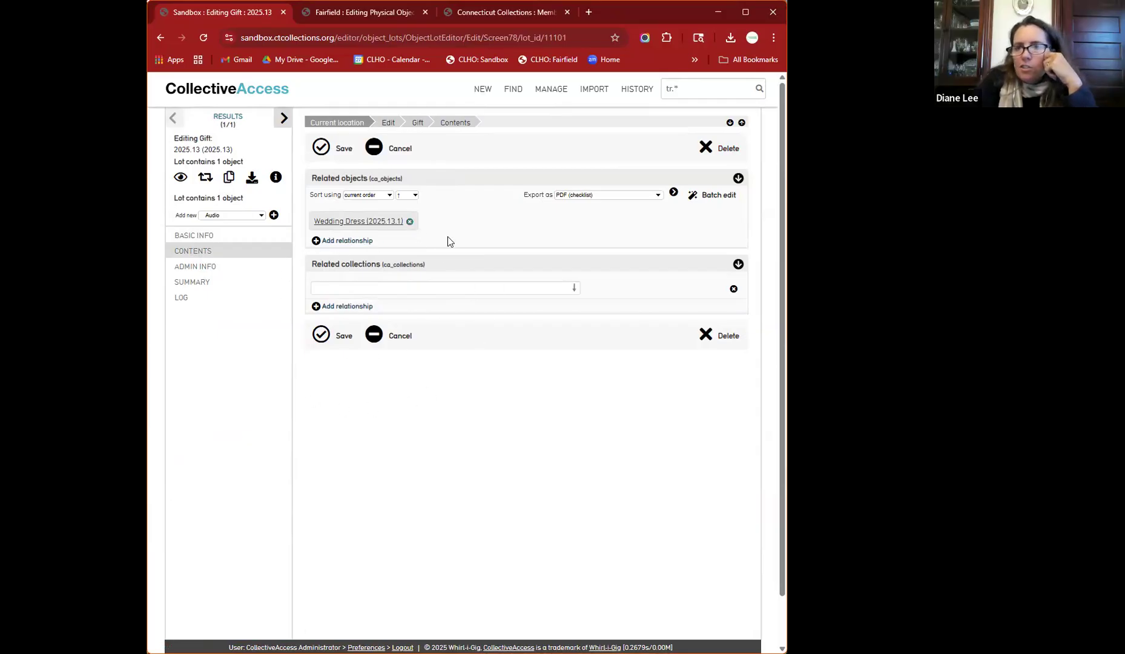
left_click(424, 287)
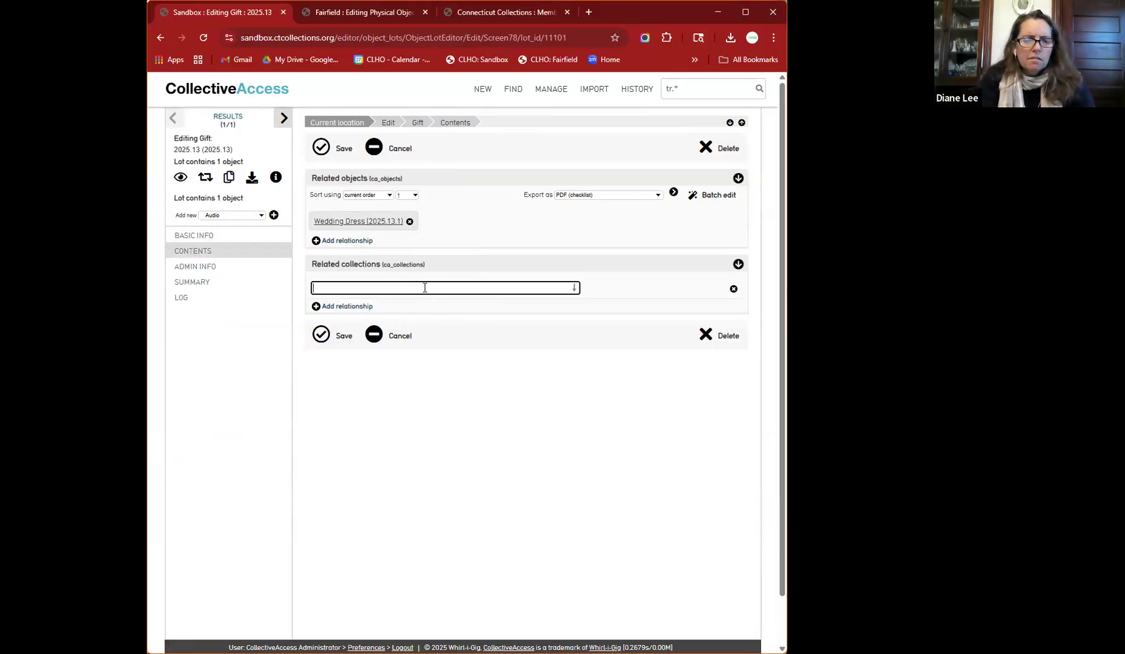
type("Ms")
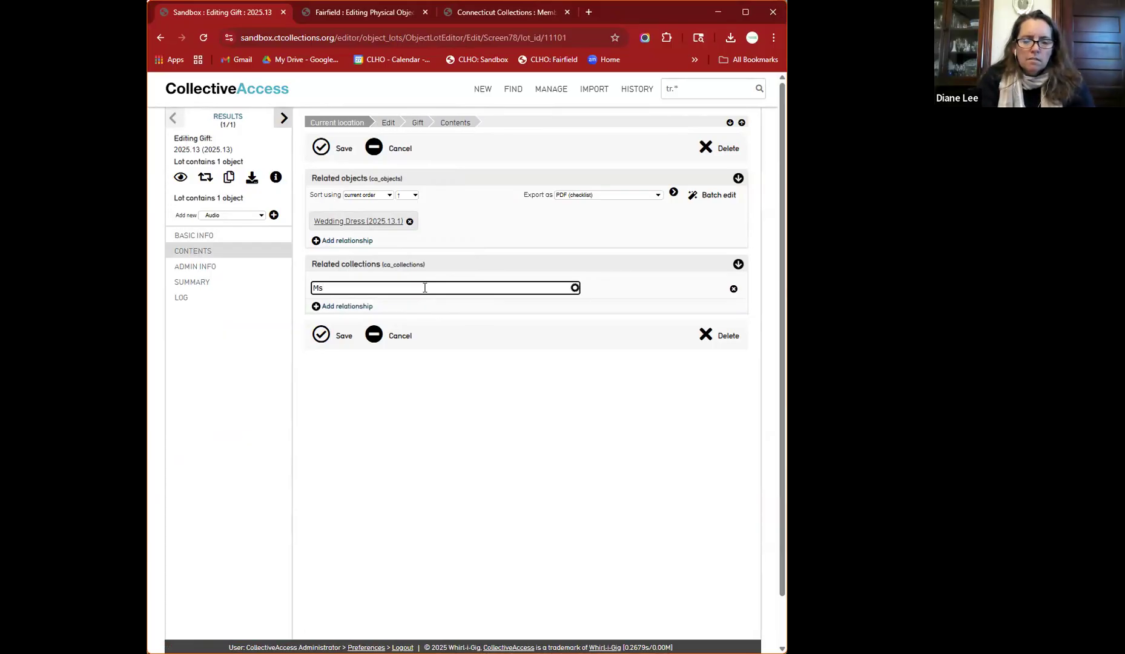
type("9000")
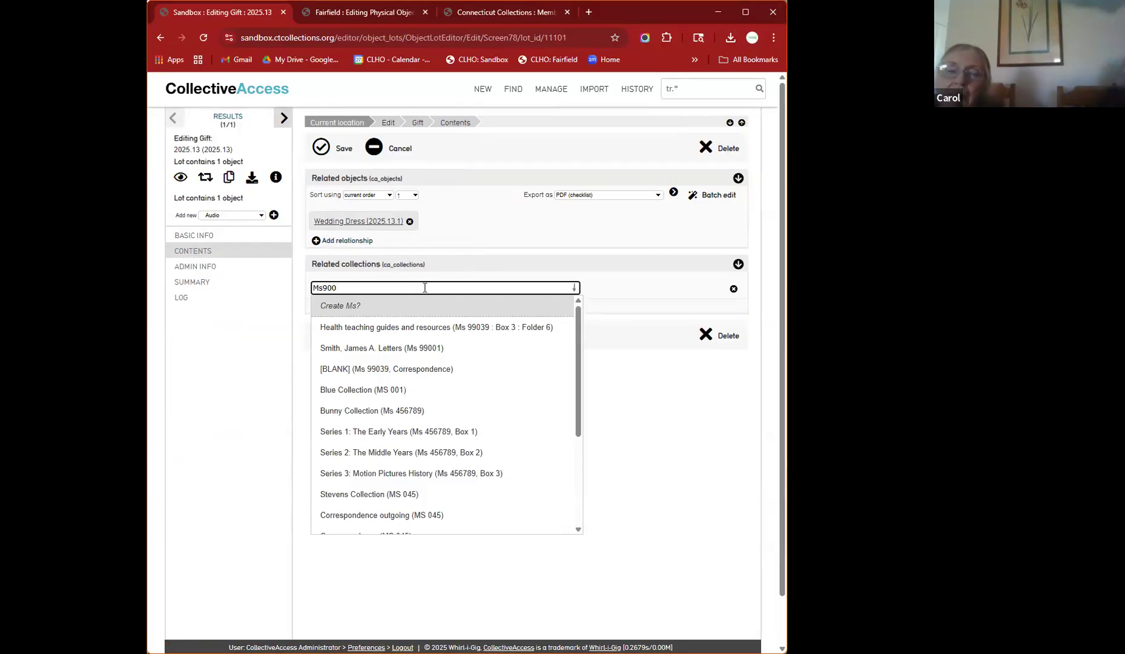
key("BackSpace")
key("BackSpace")
key("BackSpace")
key("BackSpace")
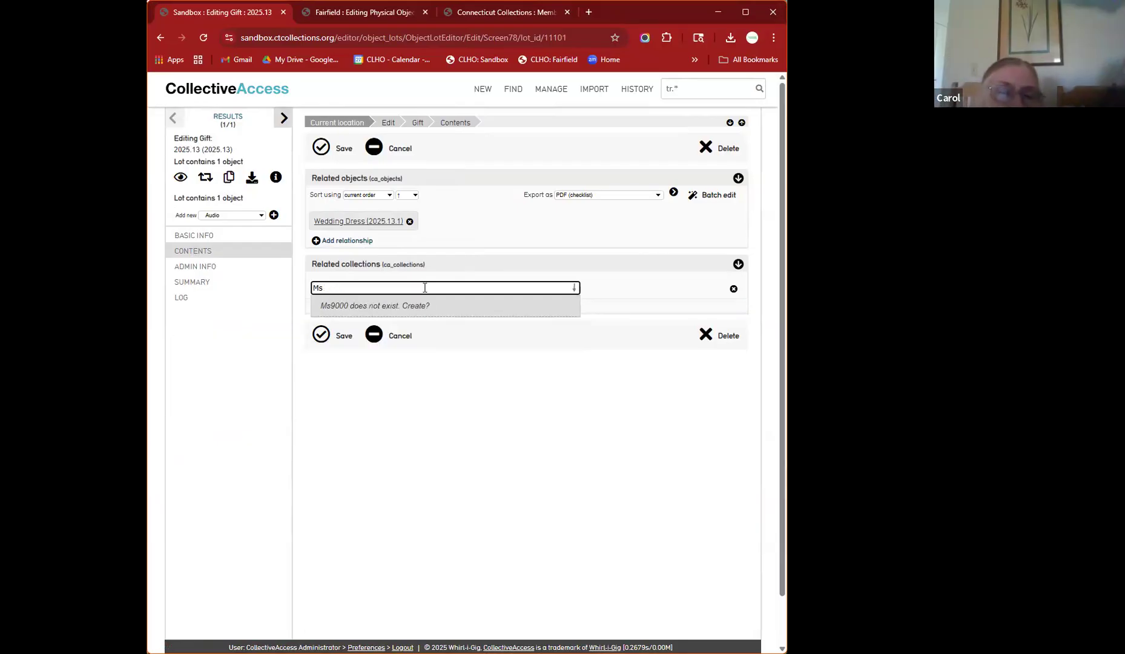
type("01001")
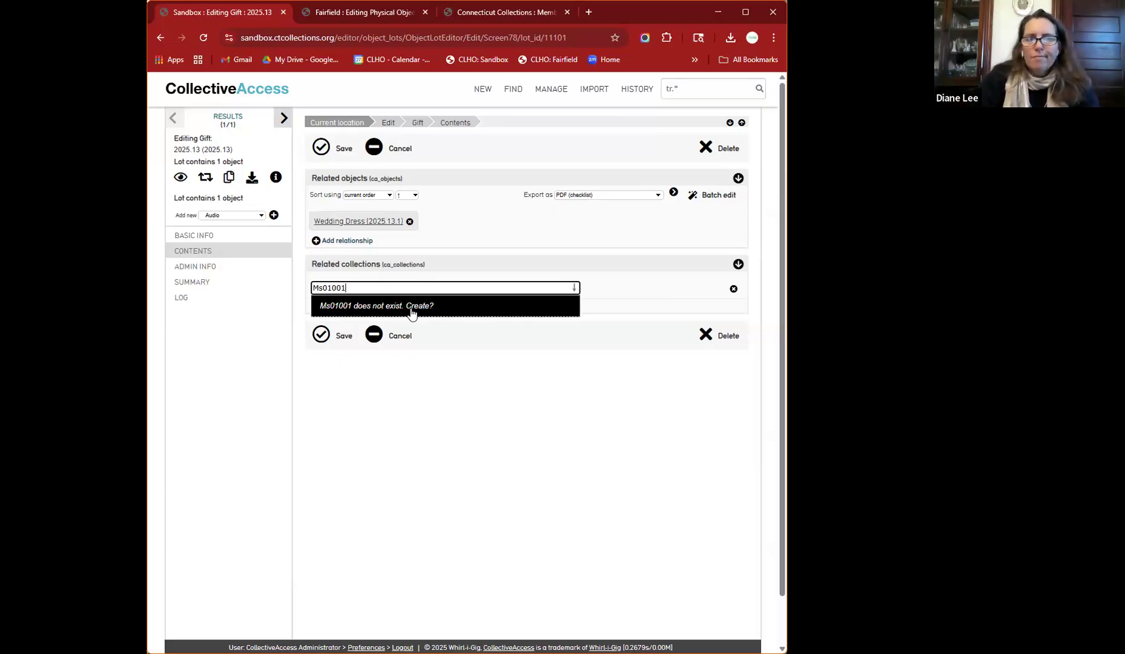
- Quick-add collection Ms01001 and save it as lot 2025.13's related collection
left_click(411, 310)
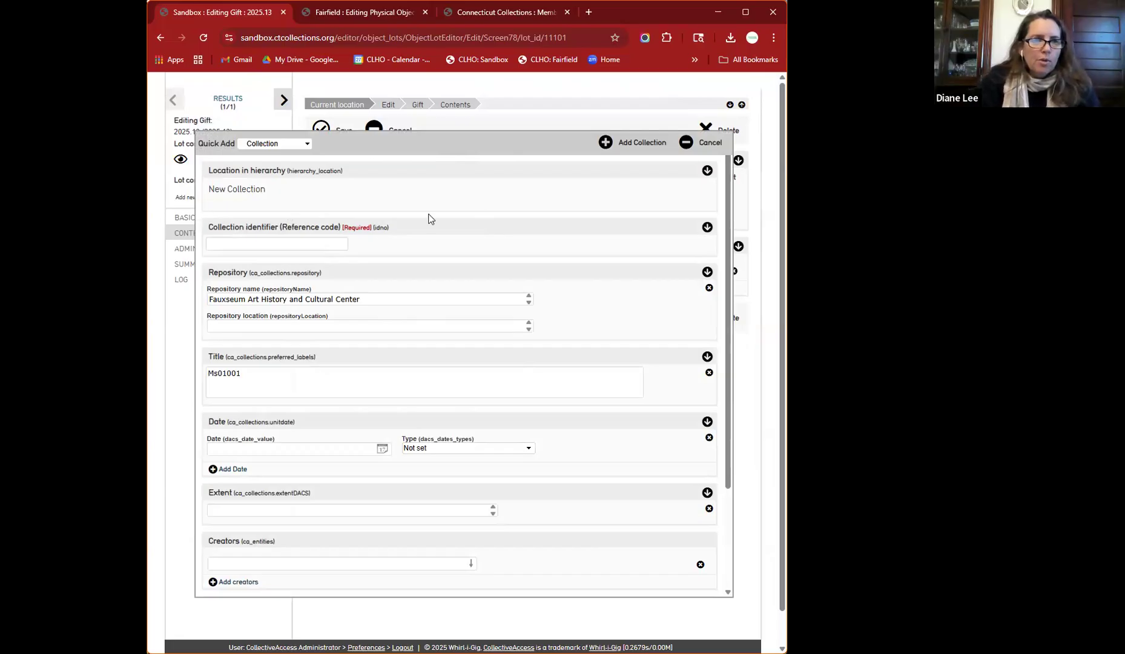
left_click(327, 245)
type("M")
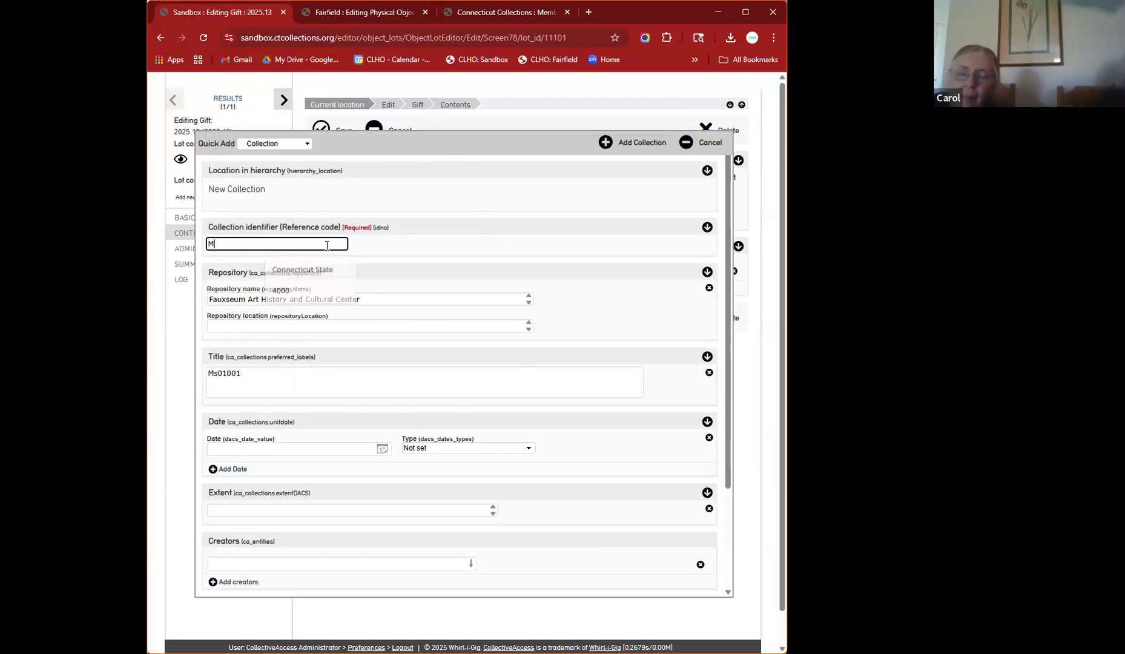
type("s01001")
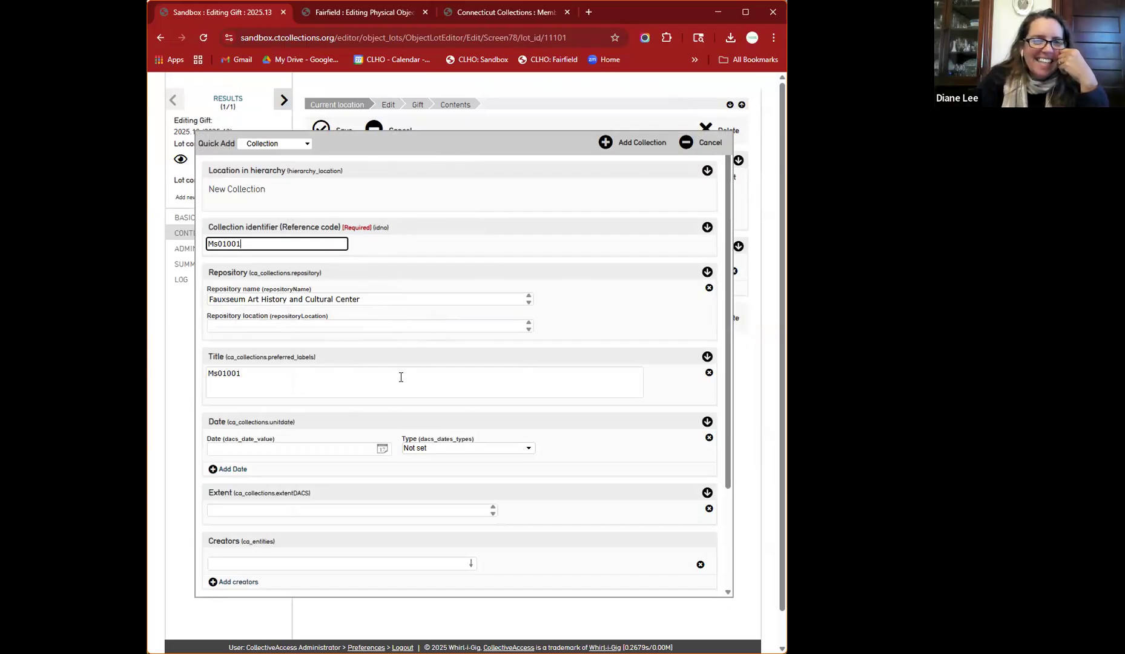
scroll(388, 412, "down", 3)
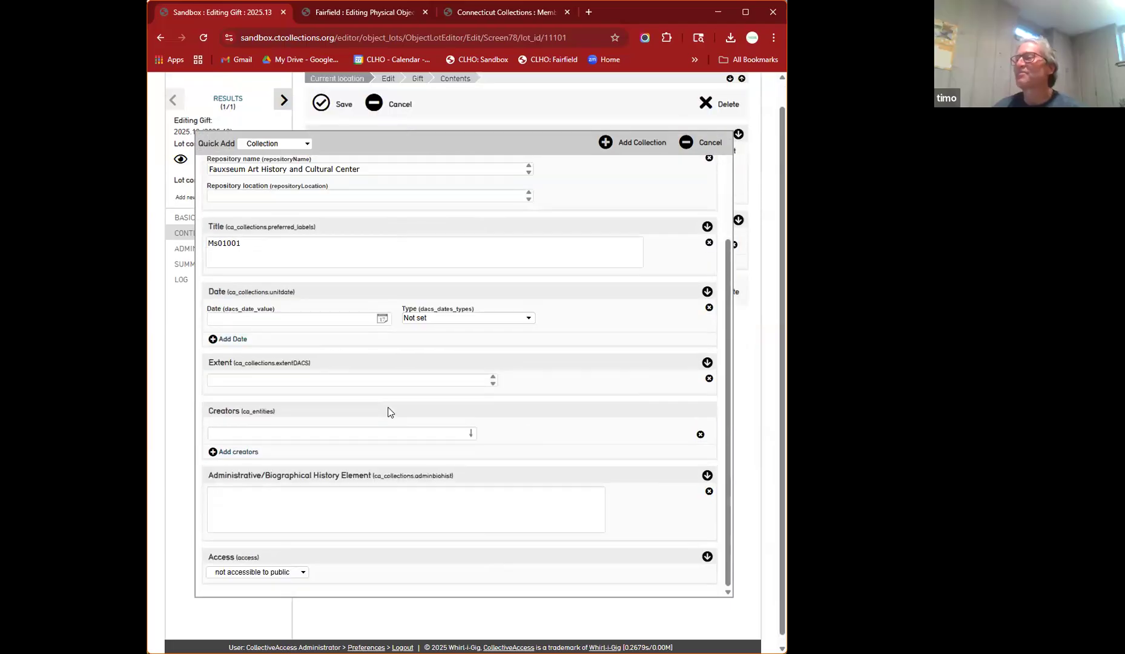
scroll(388, 411, "up", 3)
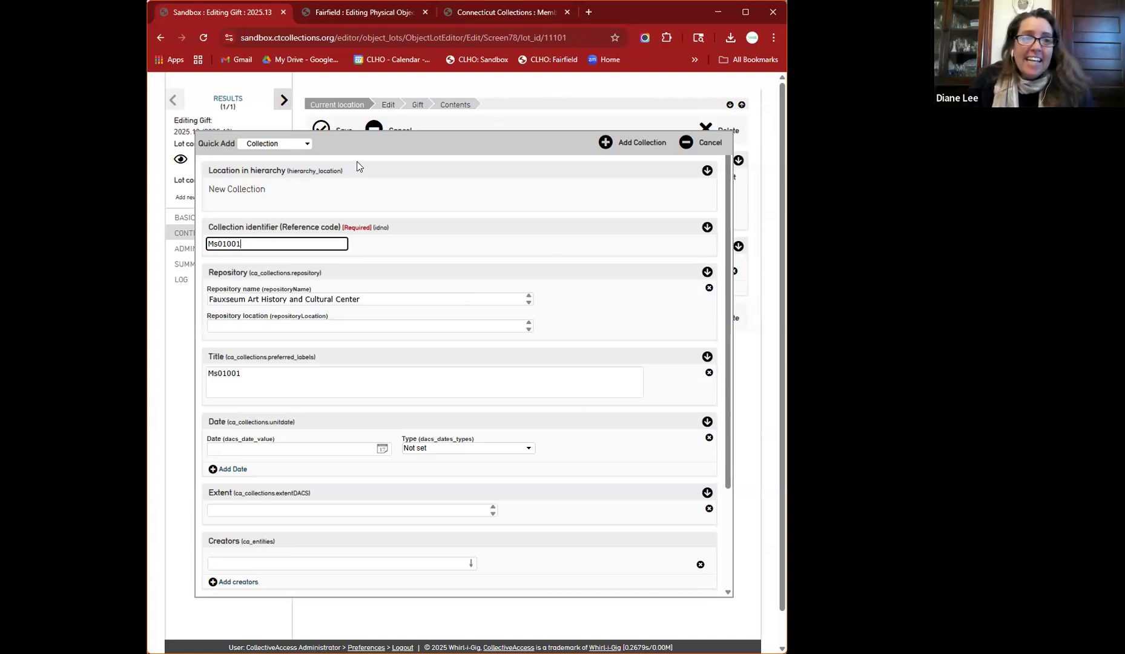
left_click(606, 144)
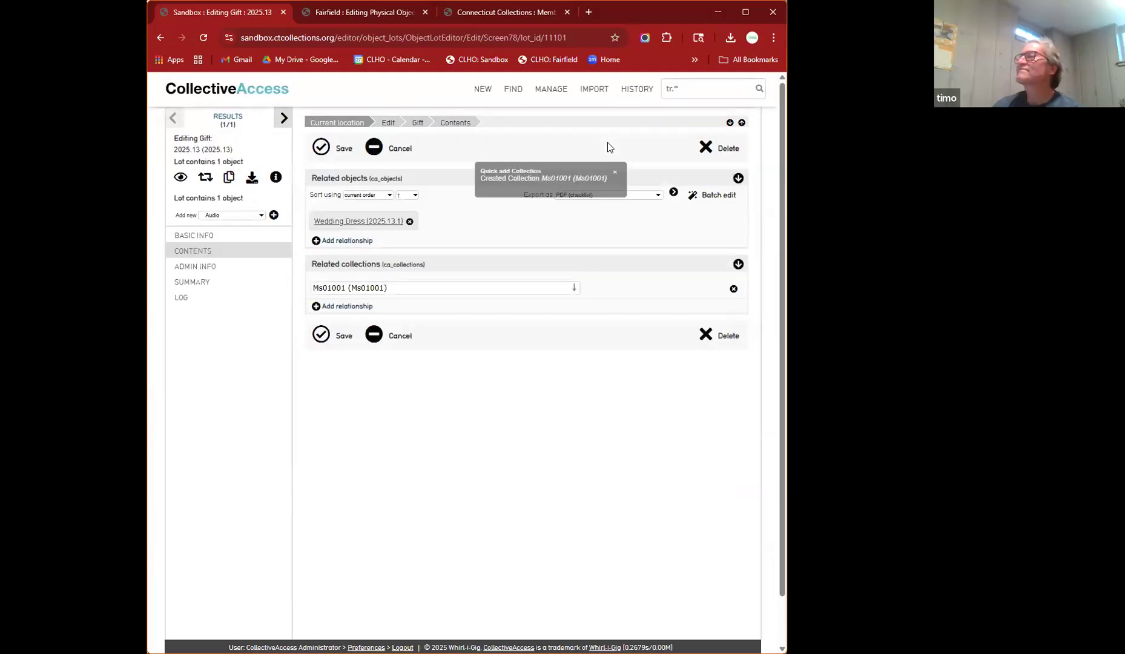
left_click(322, 336)
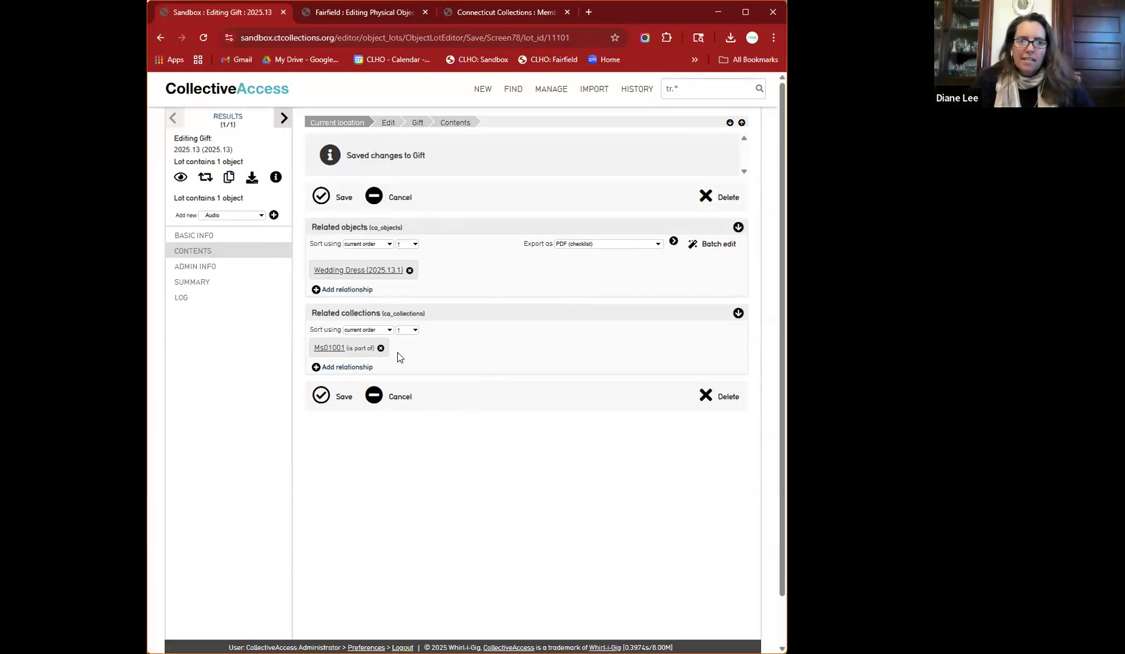
- Open the Wedding Dress (2025.13.1) record and review its Relationships, Physical Characteristics and Basic Information
left_click(346, 271)
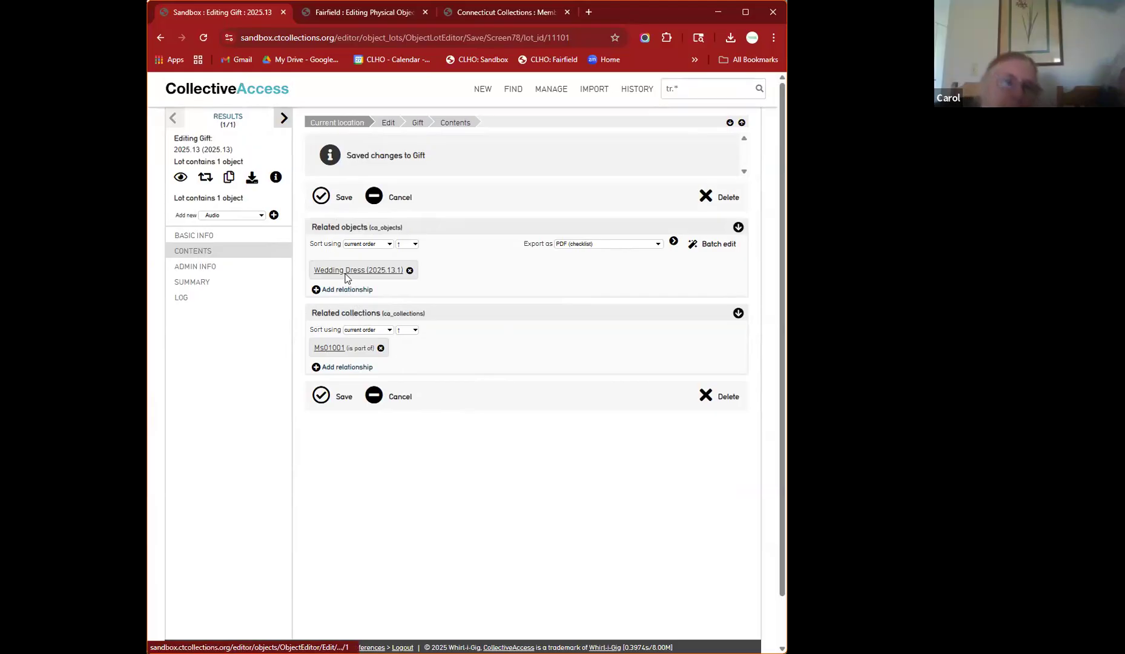
left_click(204, 373)
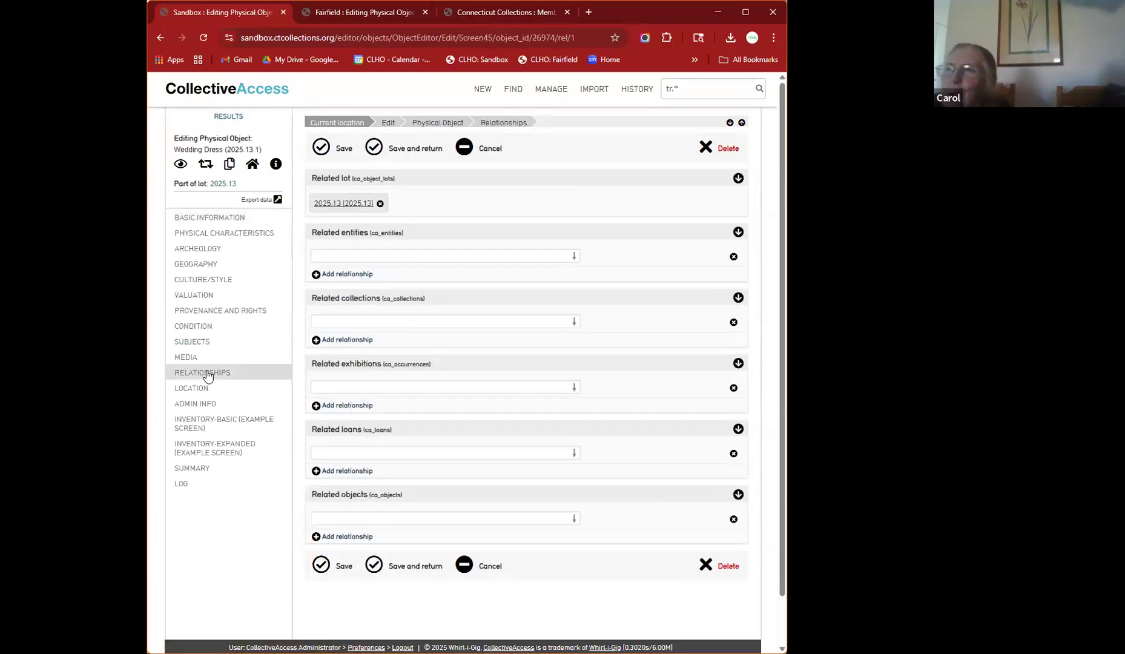
left_click(204, 234)
left_click(202, 218)
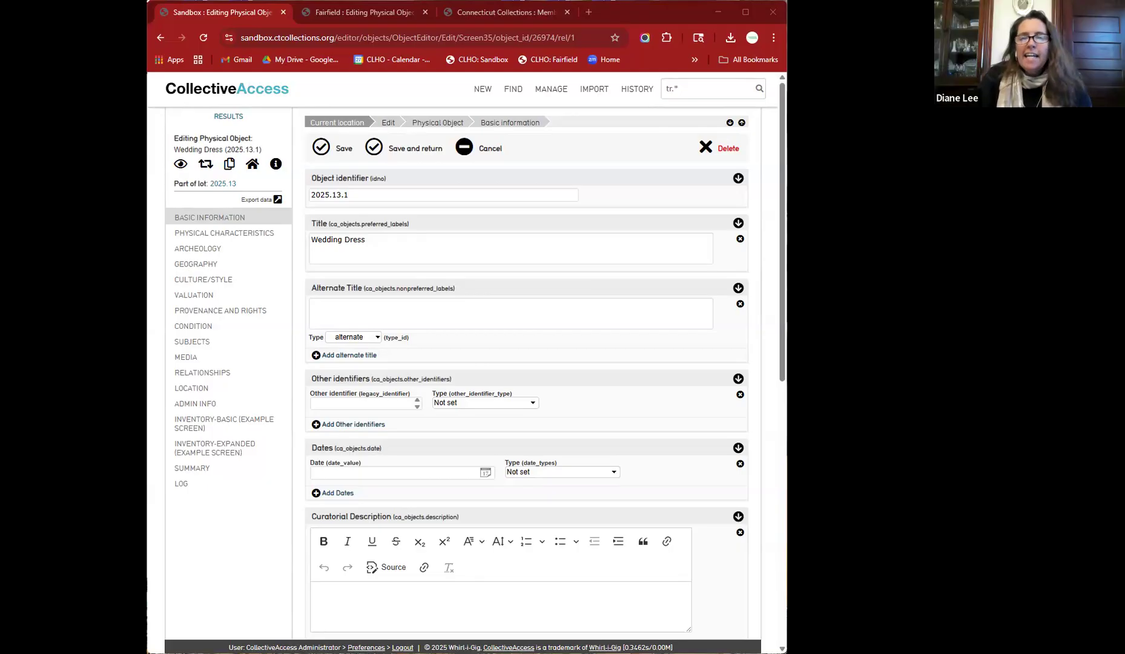
- Quick-search for 2025.* records
triple_click(715, 93)
type("2025.*")
key("Return")
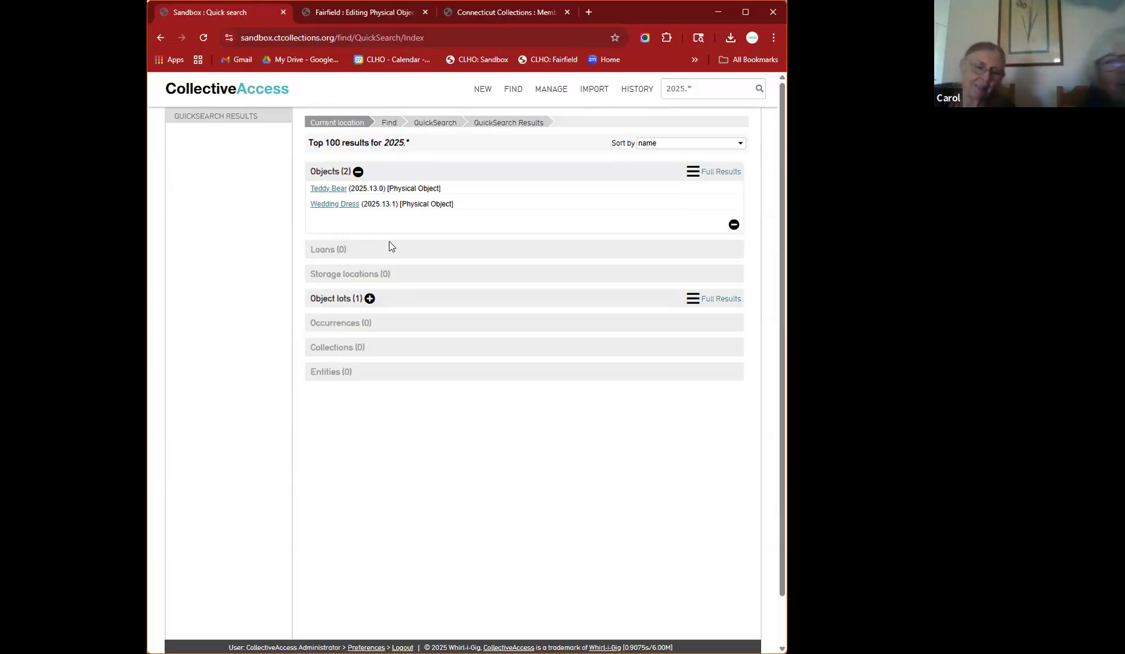
- Search for the donor's name and open their individual entity record
left_click(709, 89)
key("ctrl+a")
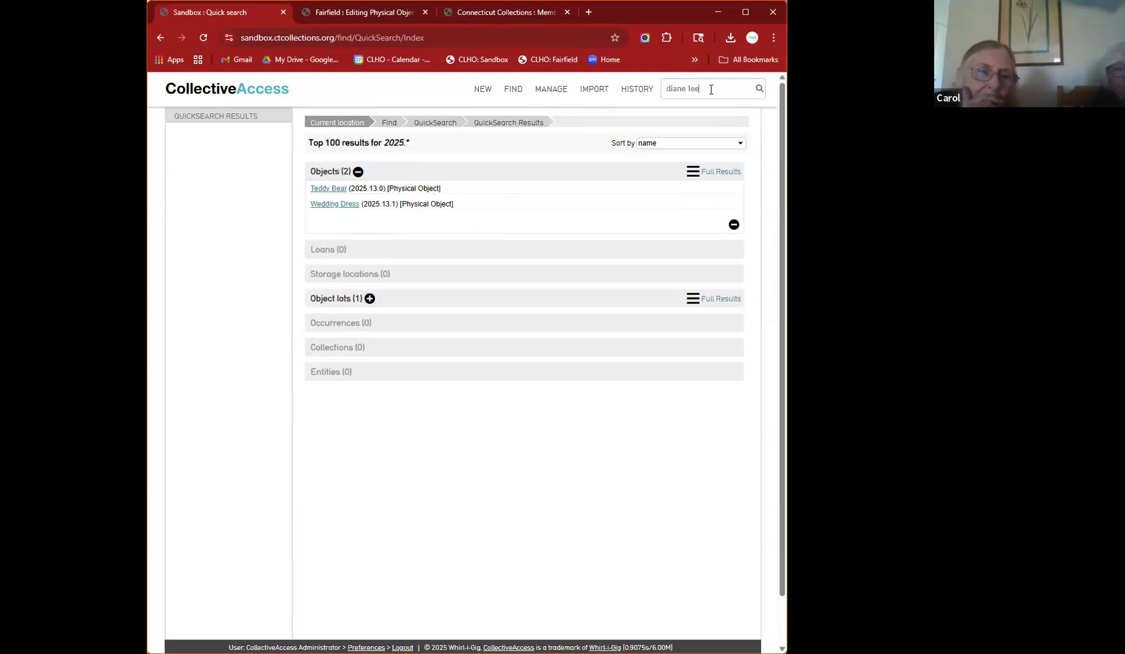
left_click(759, 90)
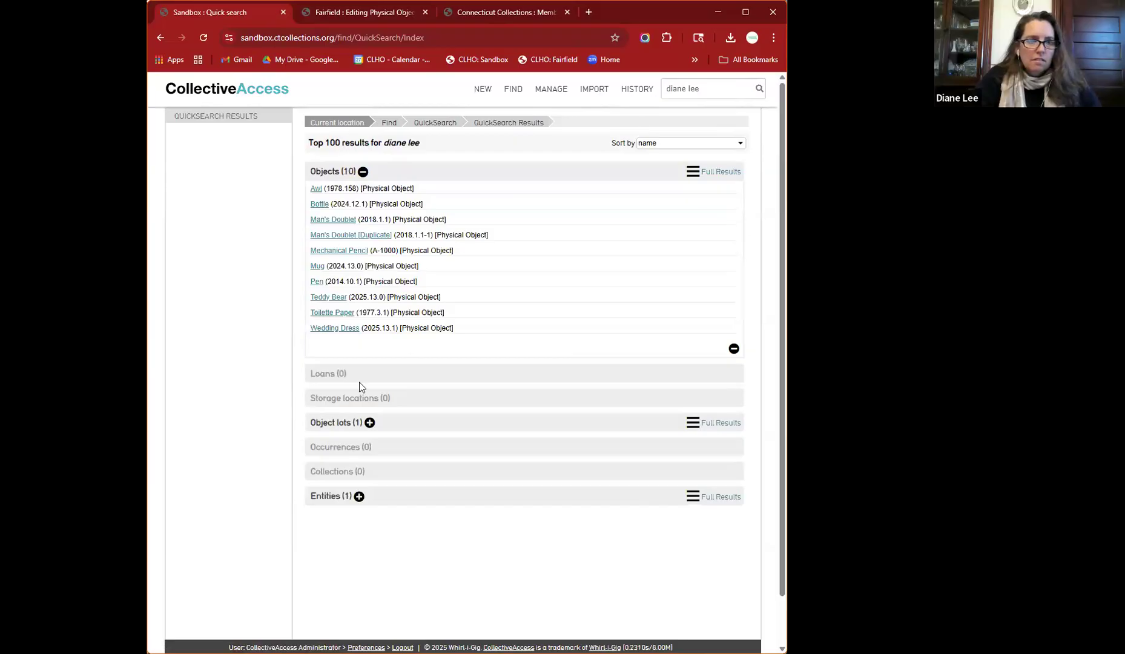
left_click(359, 496)
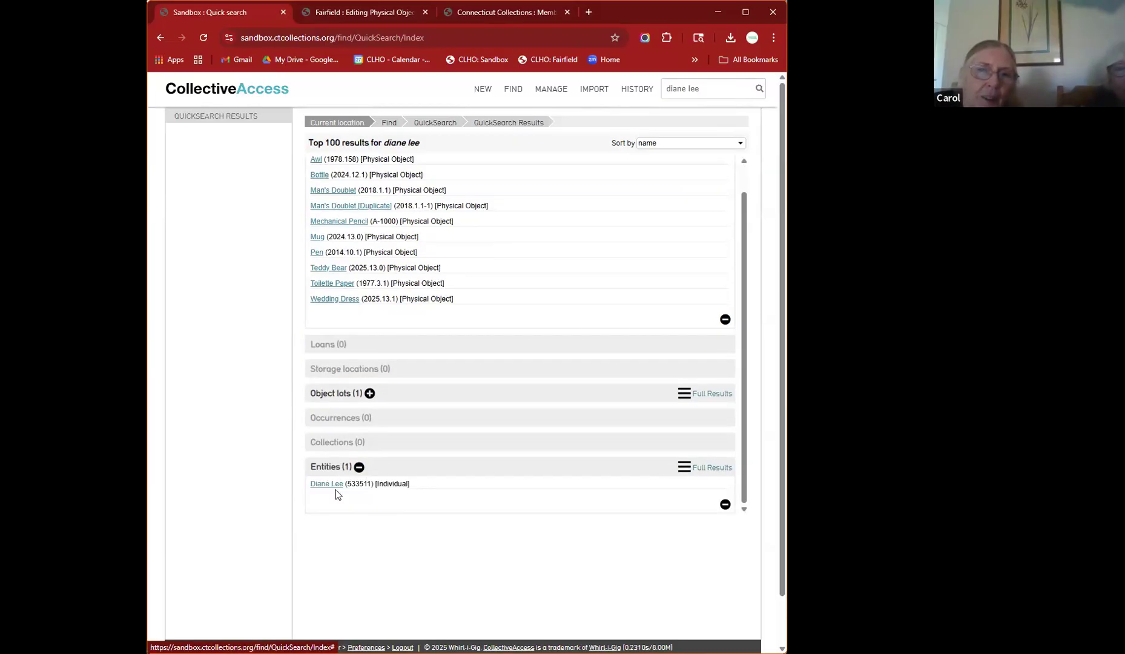
left_click(326, 482)
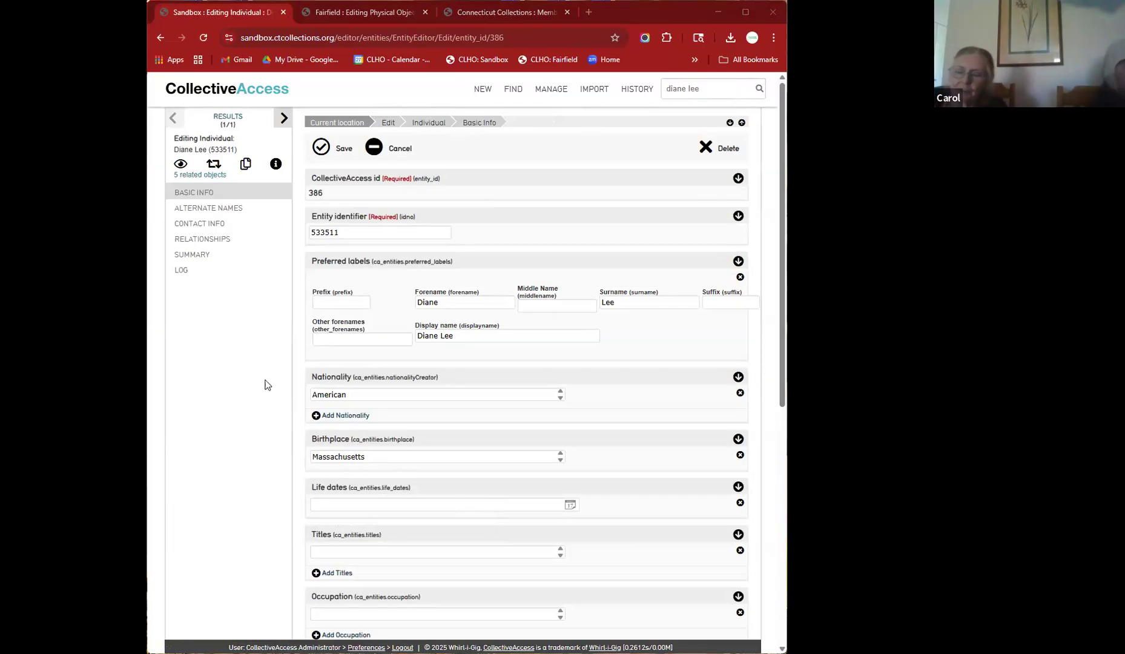
- List the individual's related objects, finding 4 including 2025.13.0, a stuffed tan bear
scroll(509, 266, "down", 2)
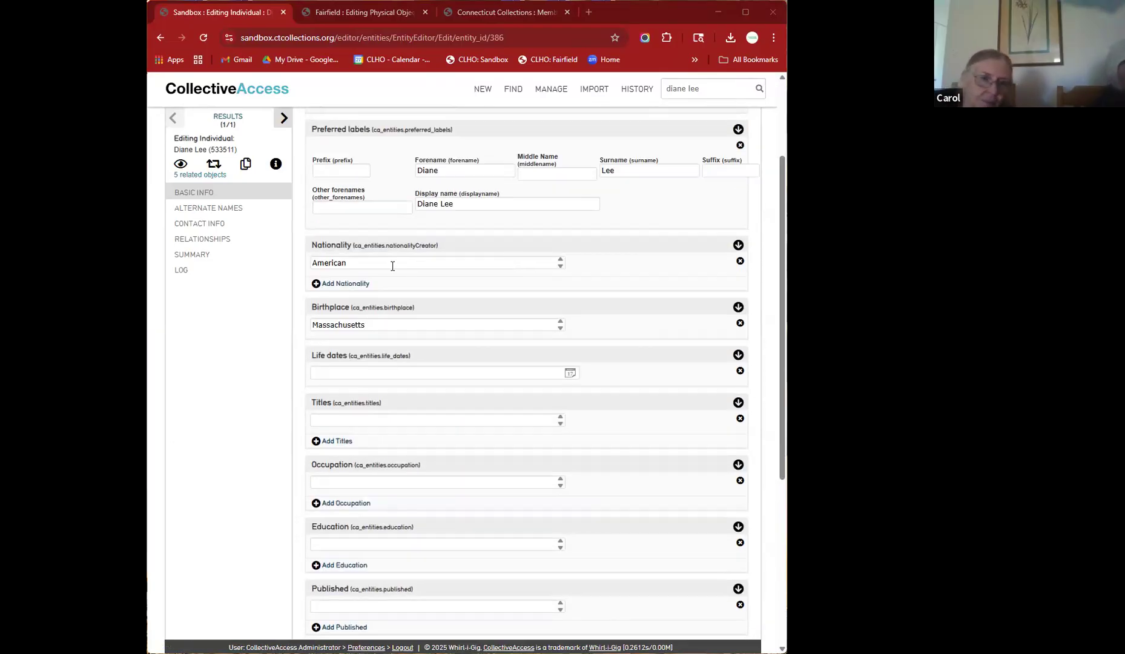
left_click(202, 175)
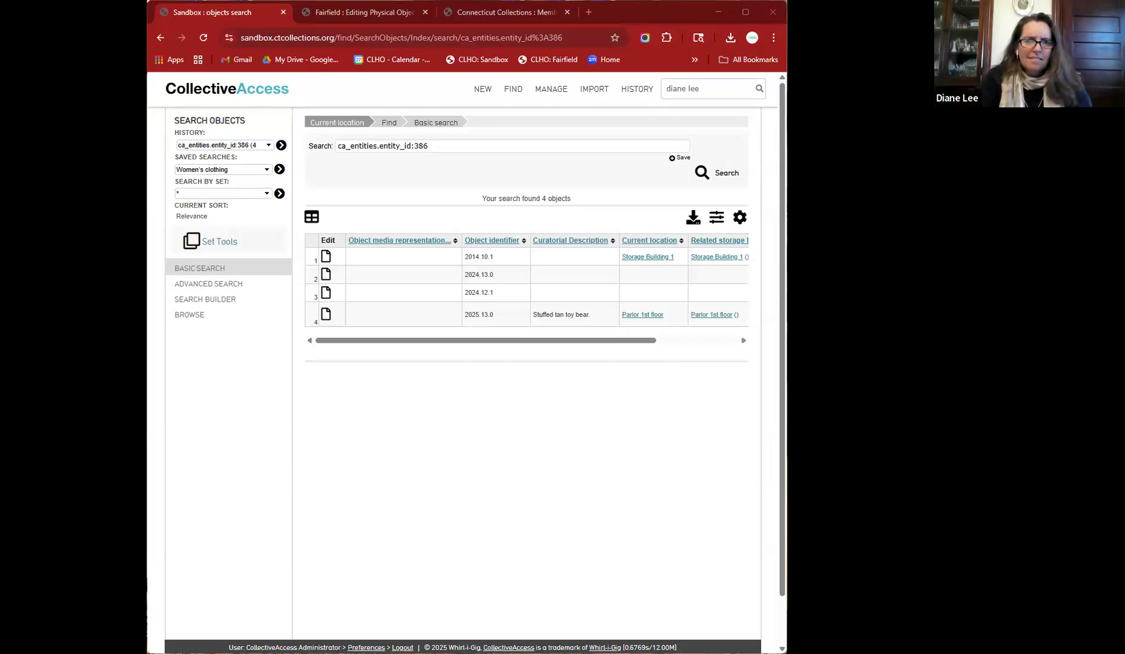
scroll(575, 303, "down", 1)
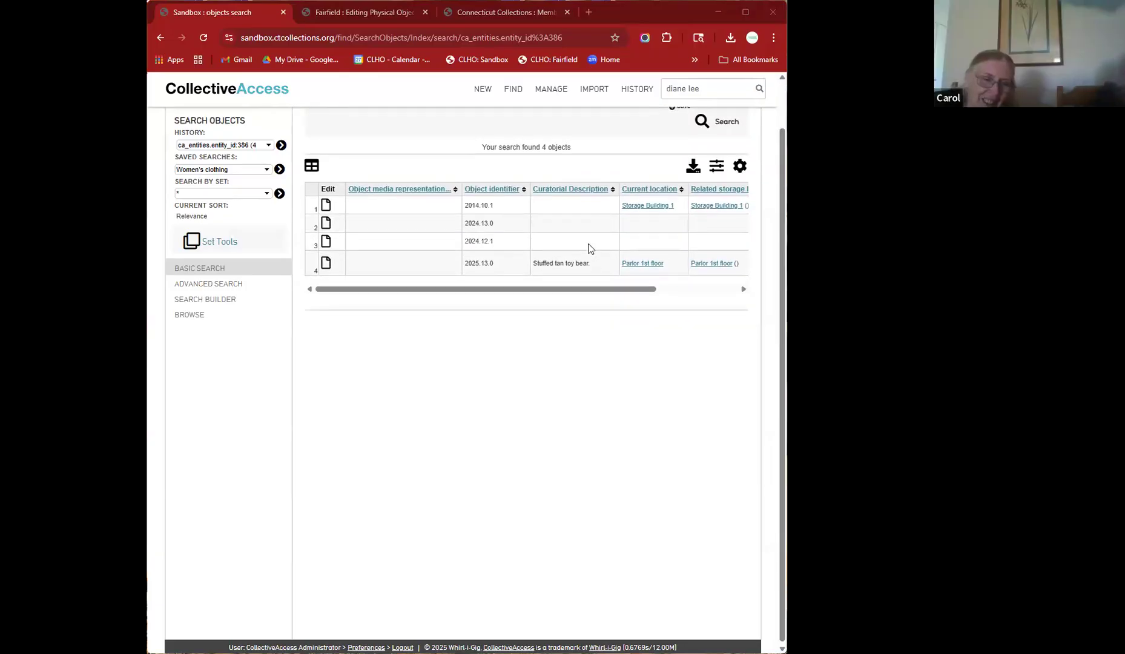
scroll(590, 249, "right", 3)
scroll(589, 247, "left", 3)
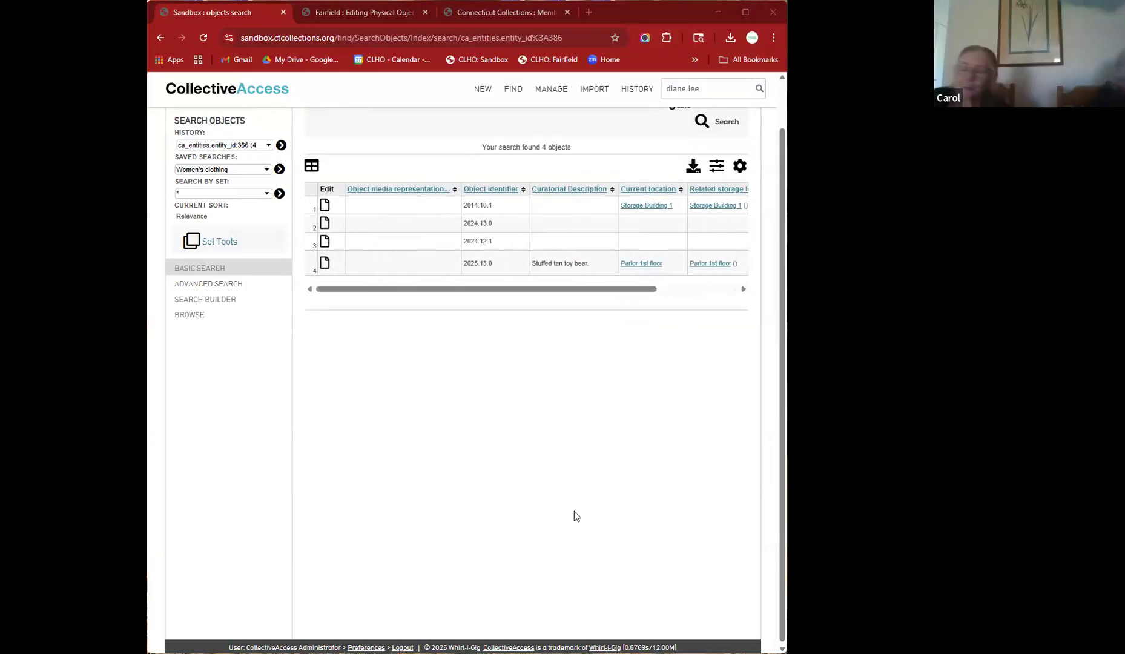